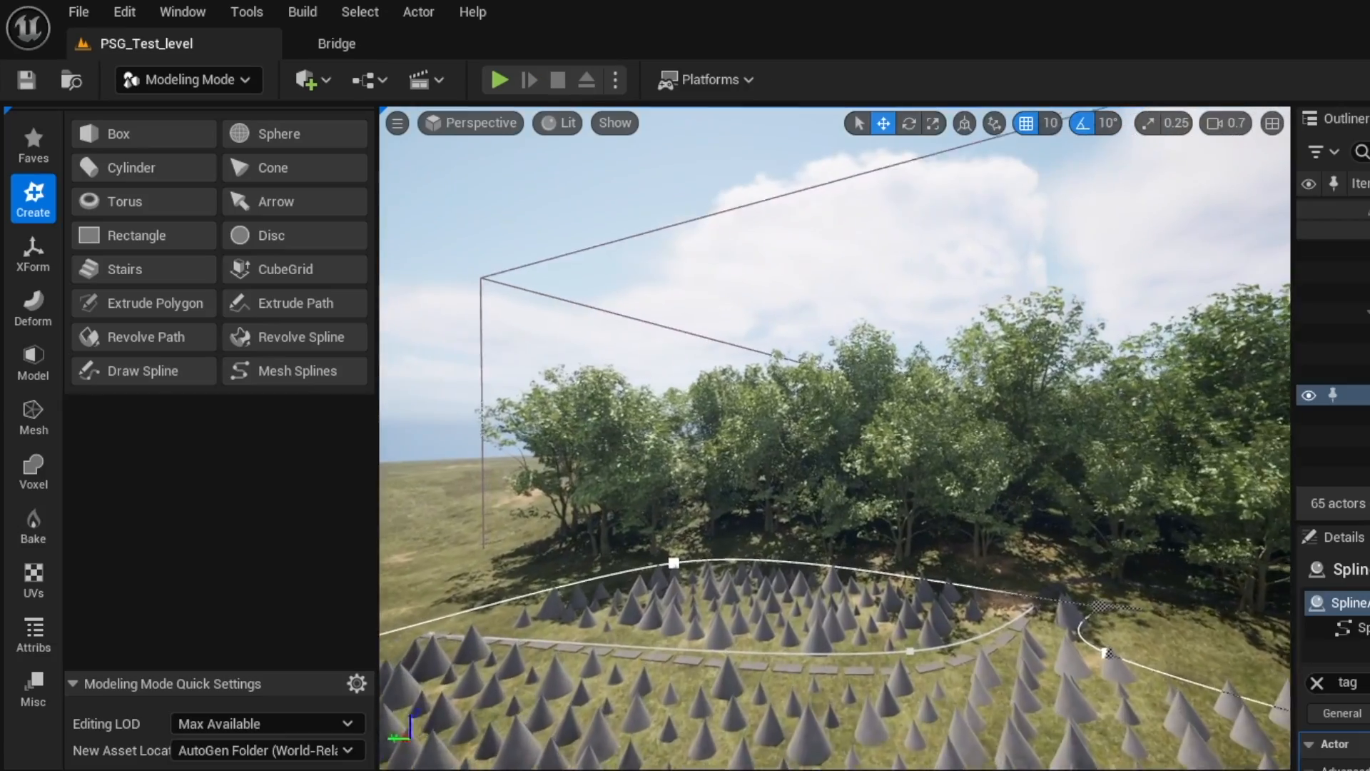
Examine the example scene's procedural forest, spline-bounded cone field and stepping path from several angles
right_drag(856, 428, 872, 546)
click(933, 430)
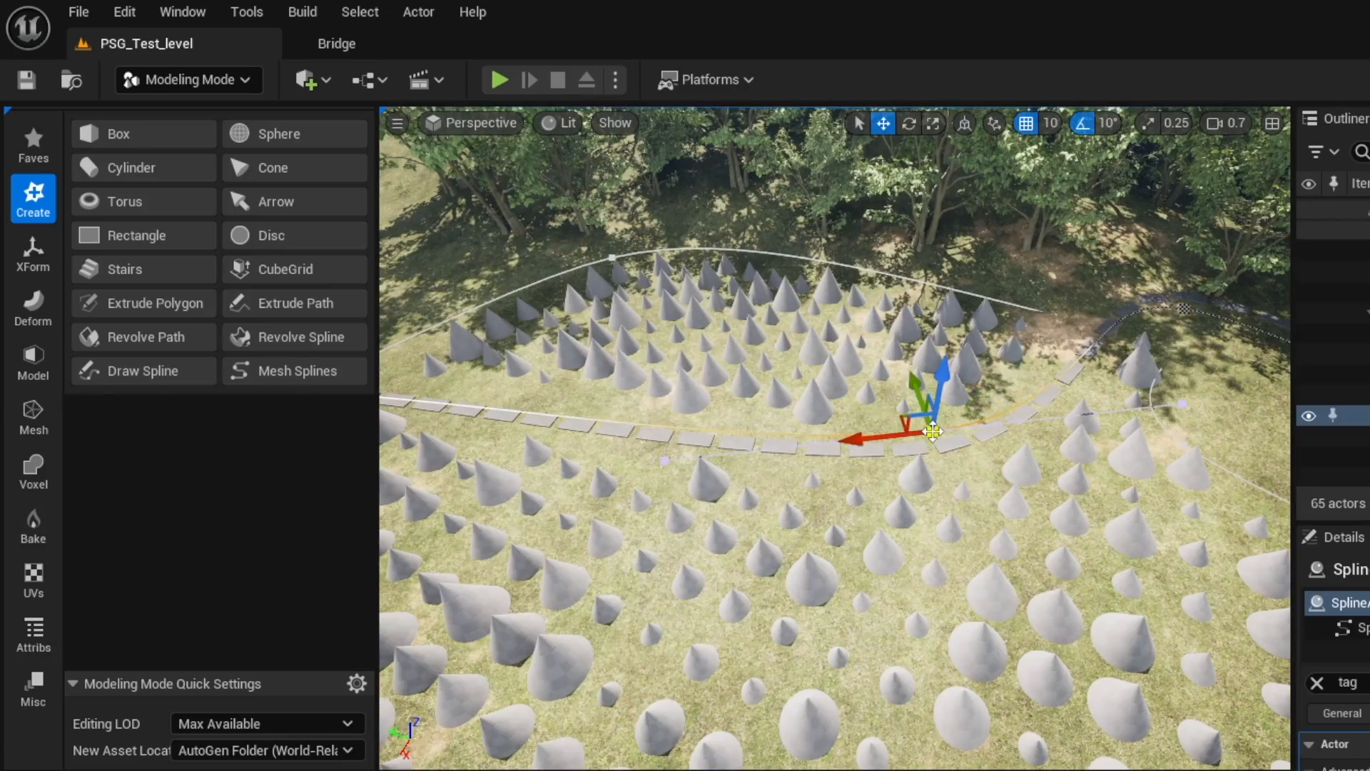
right_drag(979, 537, 848, 471)
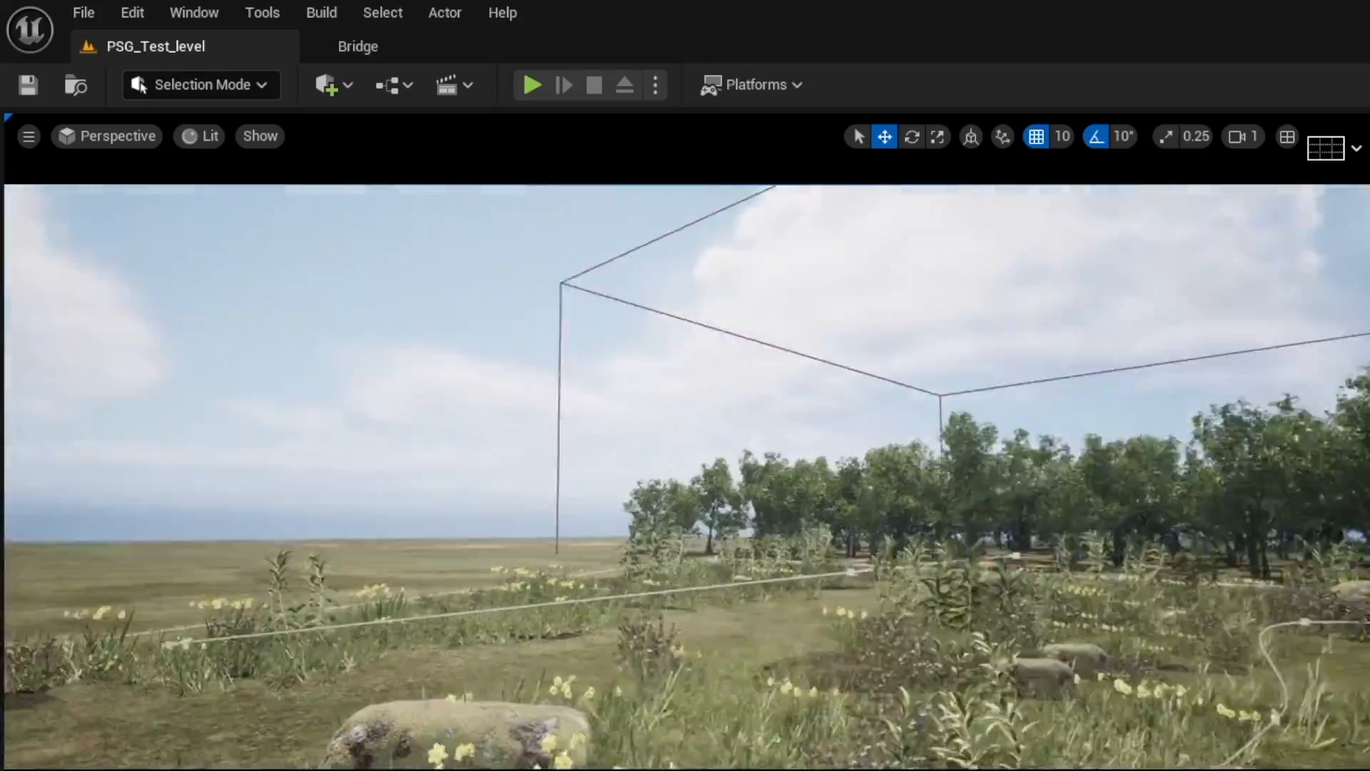
right_drag(849, 421, 947, 522)
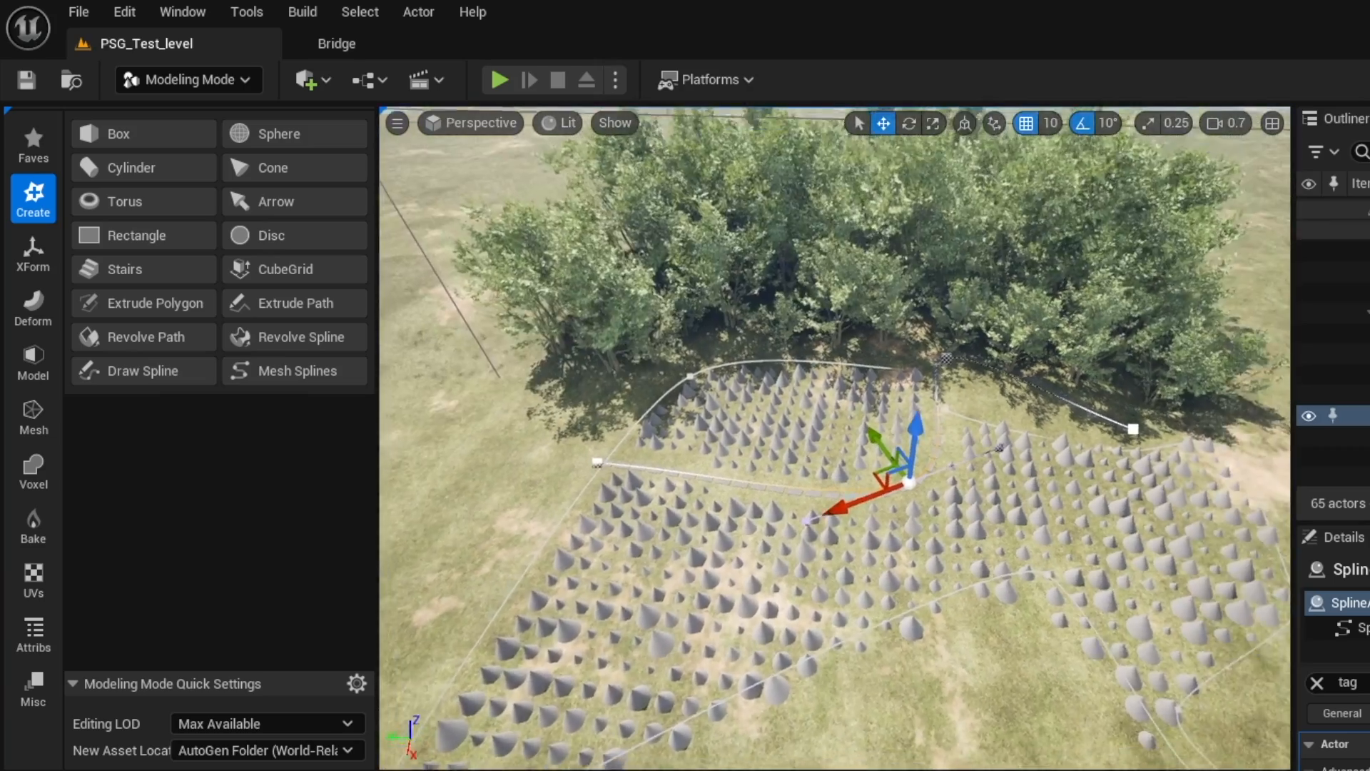
right_drag(835, 439, 895, 379)
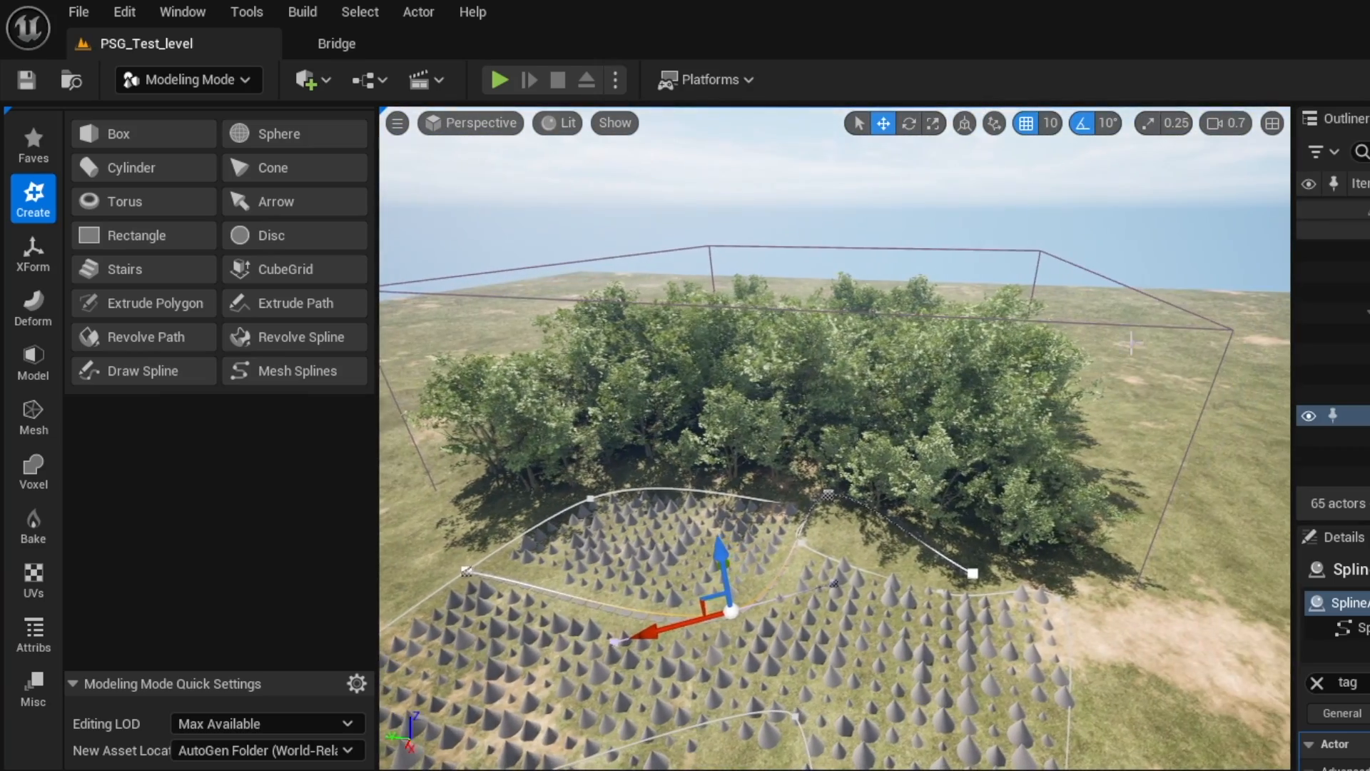
click(789, 325)
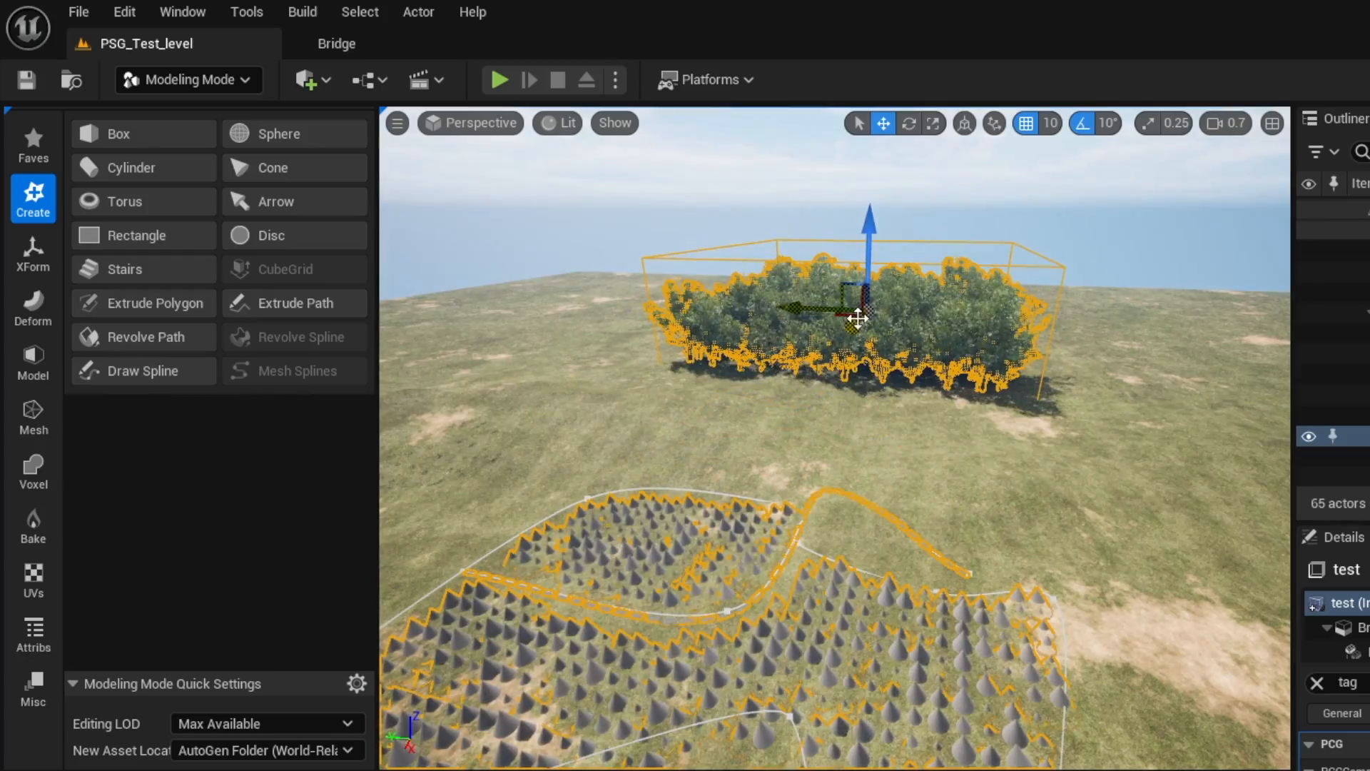
key(f)
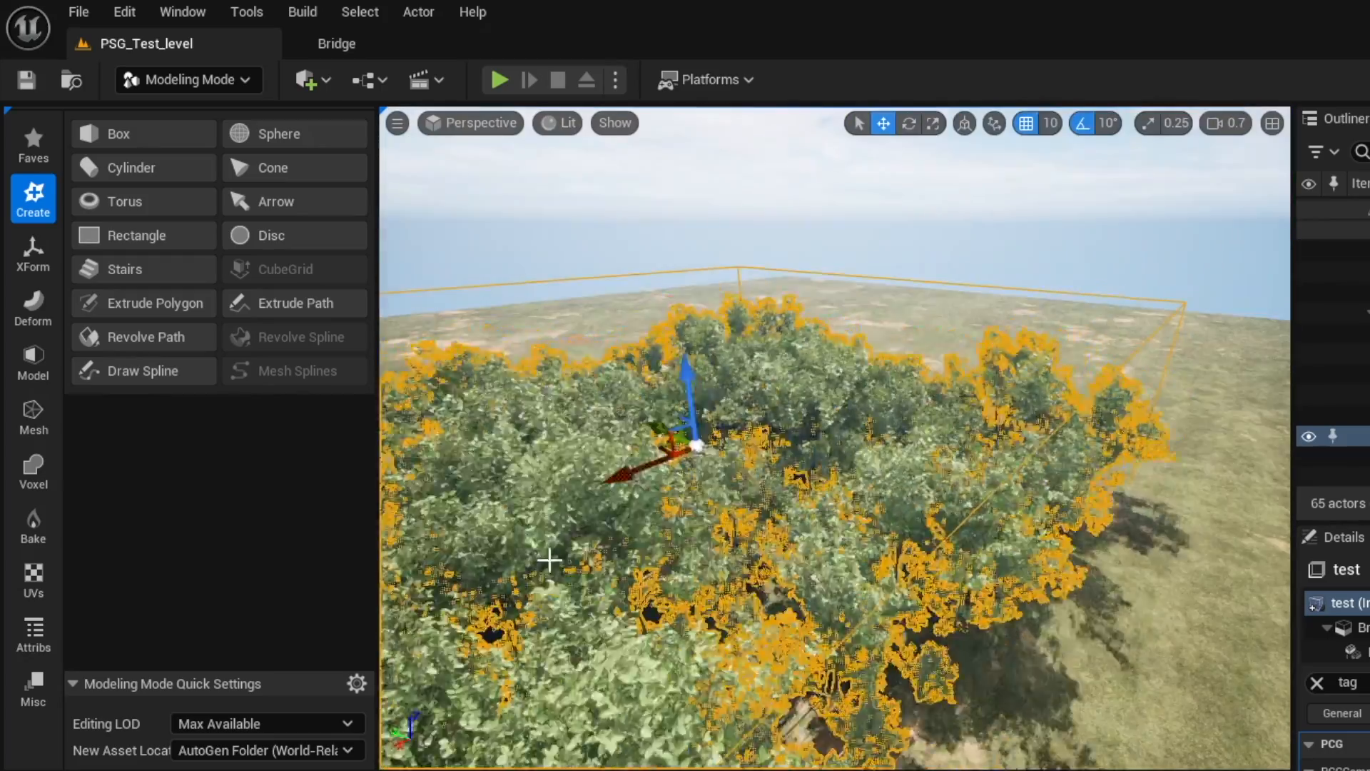
right_drag(549, 560, 442, 571)
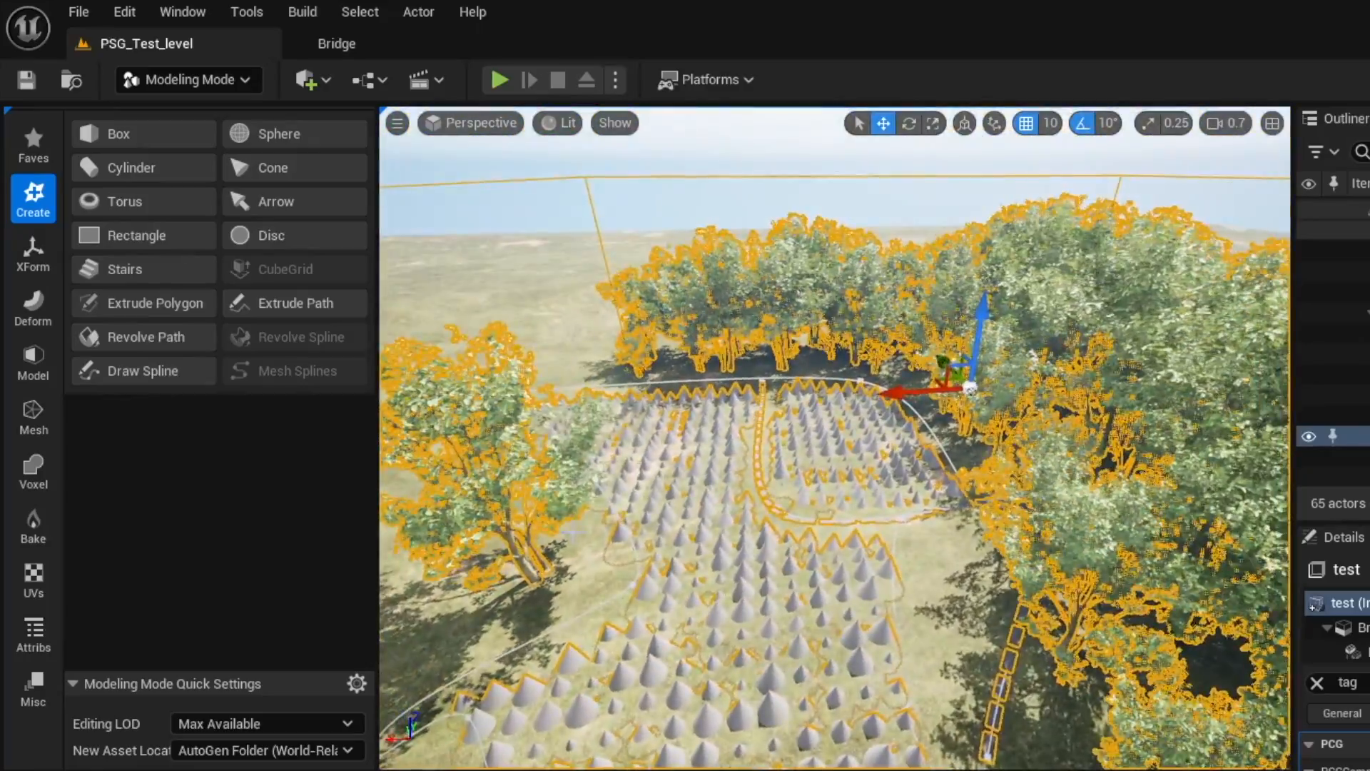
key(Escape)
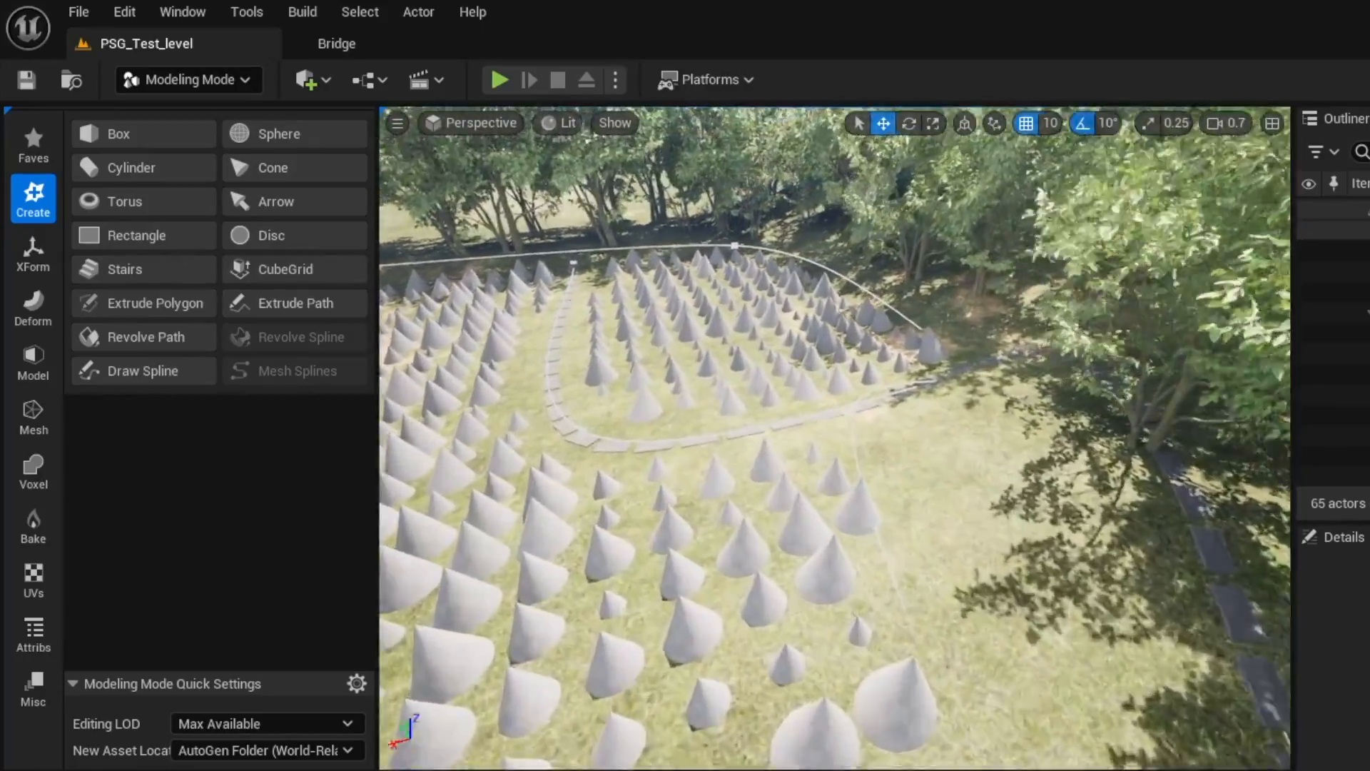
right_drag(443, 571, 656, 498)
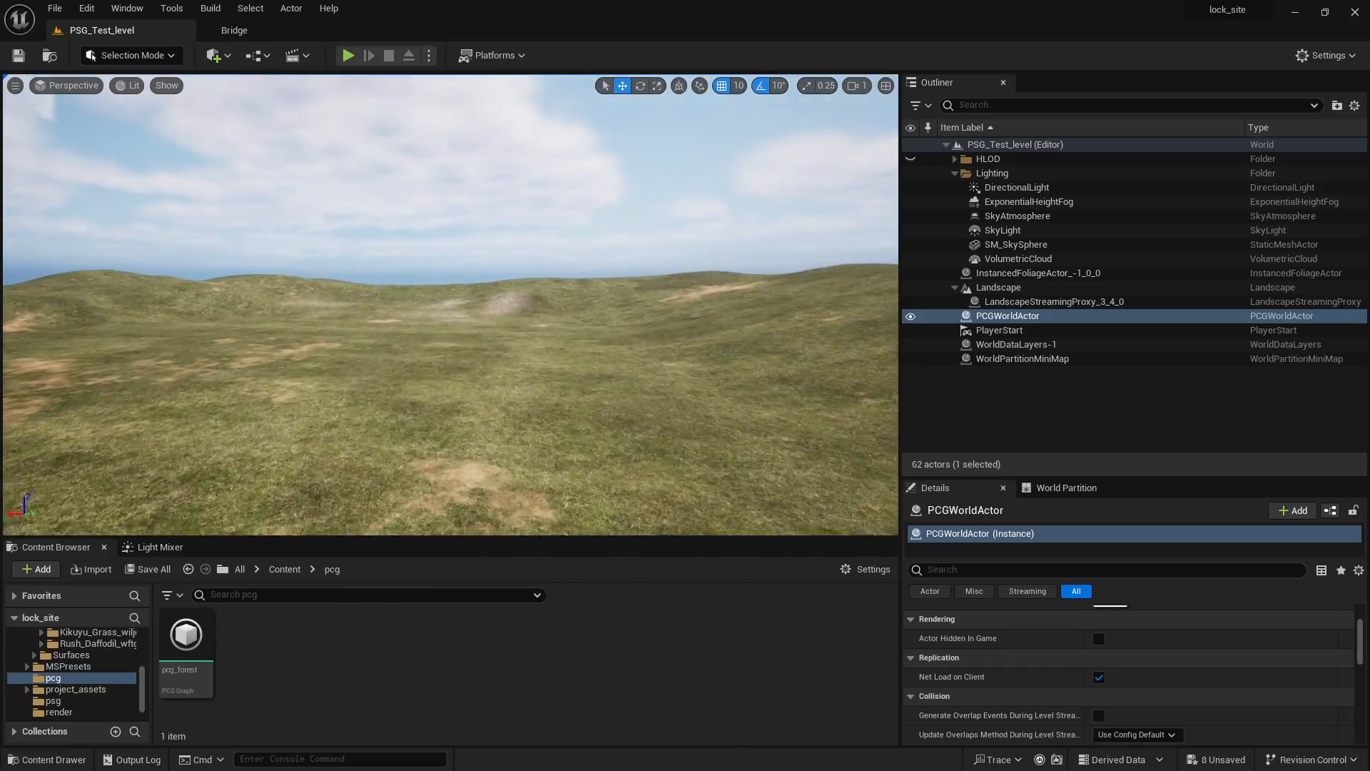
Search the project's plugins for "pcg" to check the Procedural Content Generation Framework, and return to the level
mouse_move(457, 307)
right_down()
mouse_move(299, 308)
mouse_move(371, 307)
mouse_move(357, 307)
mouse_move(508, 400)
right_up()
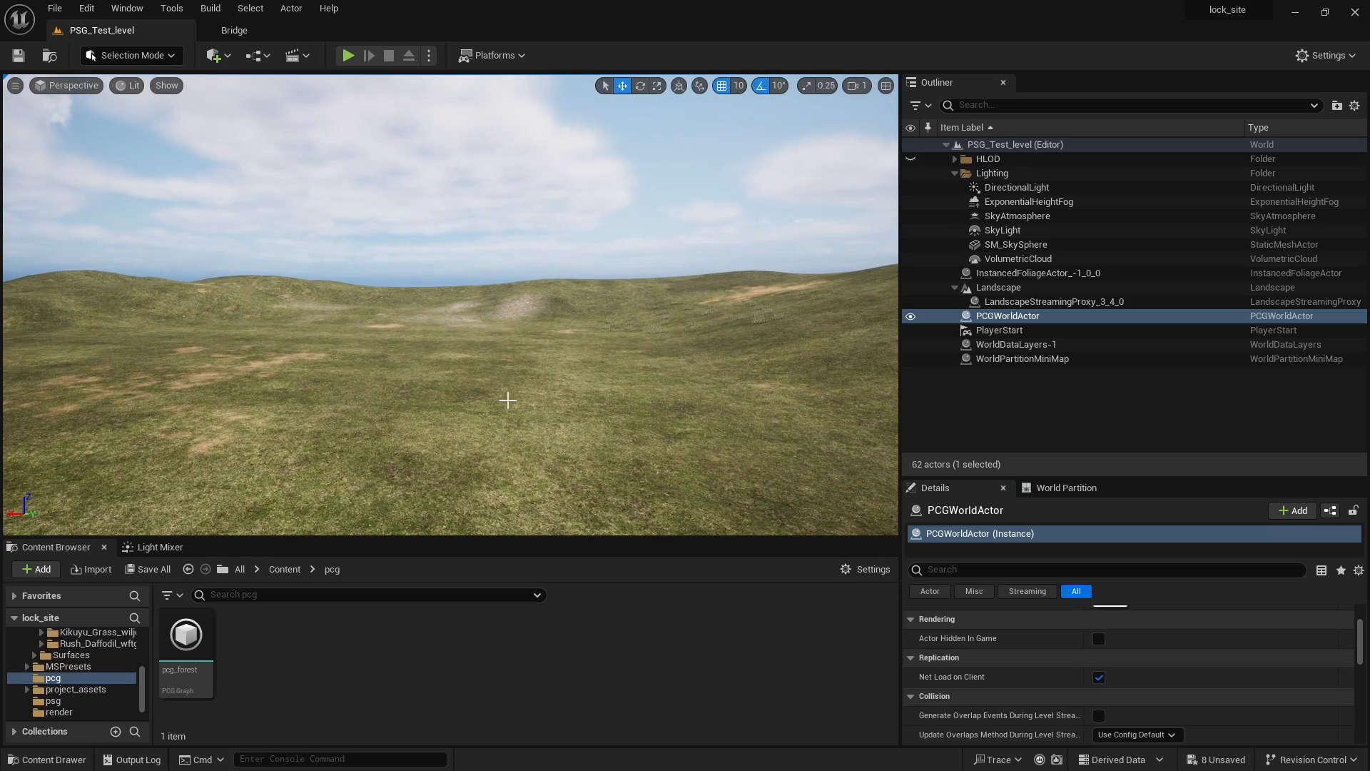
click(86, 9)
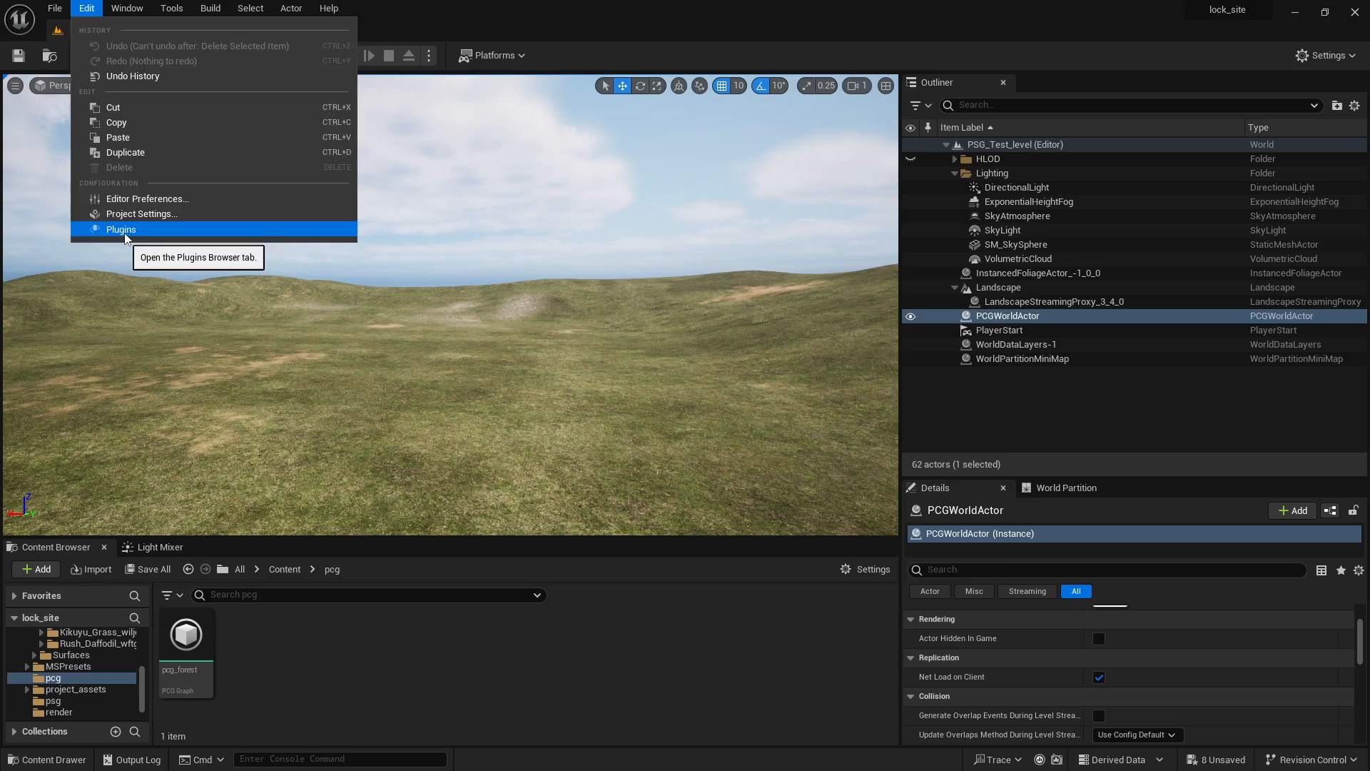
click(314, 582)
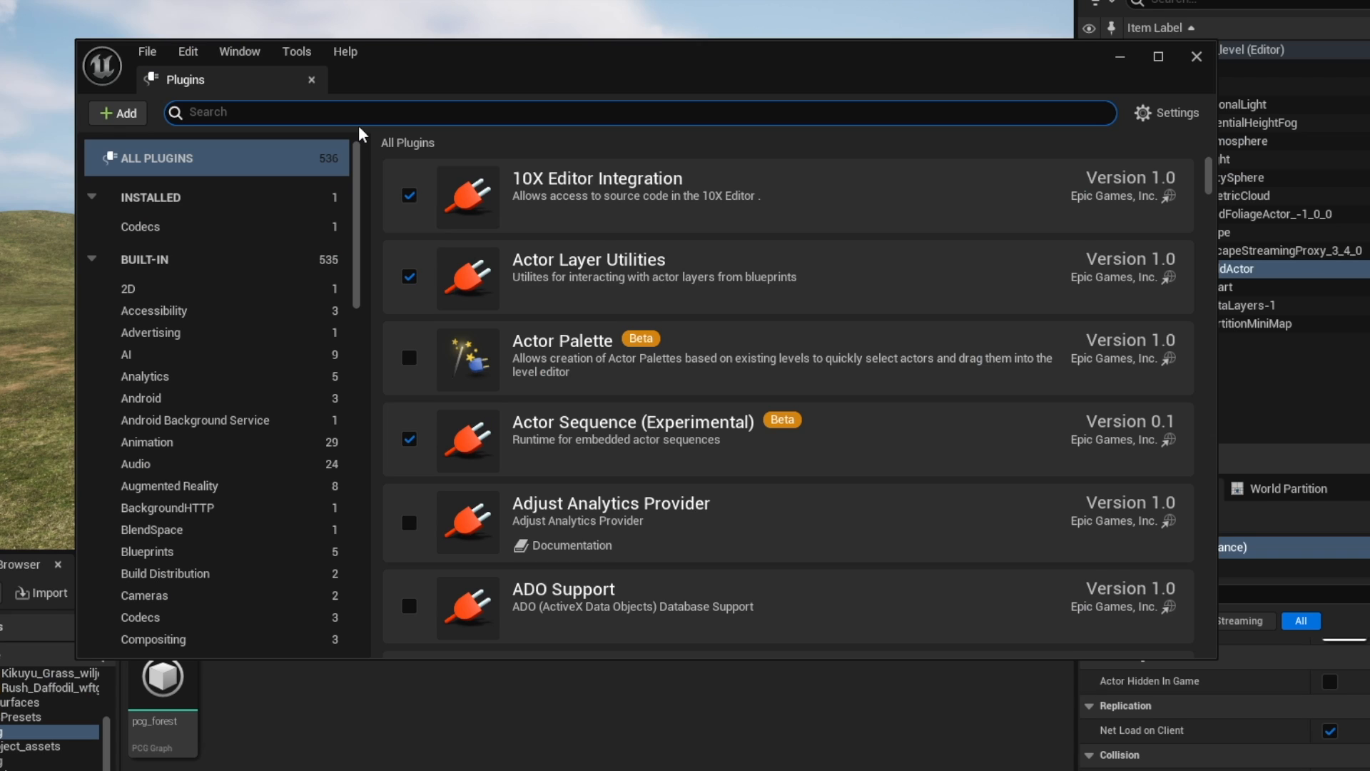
text(pcsd)
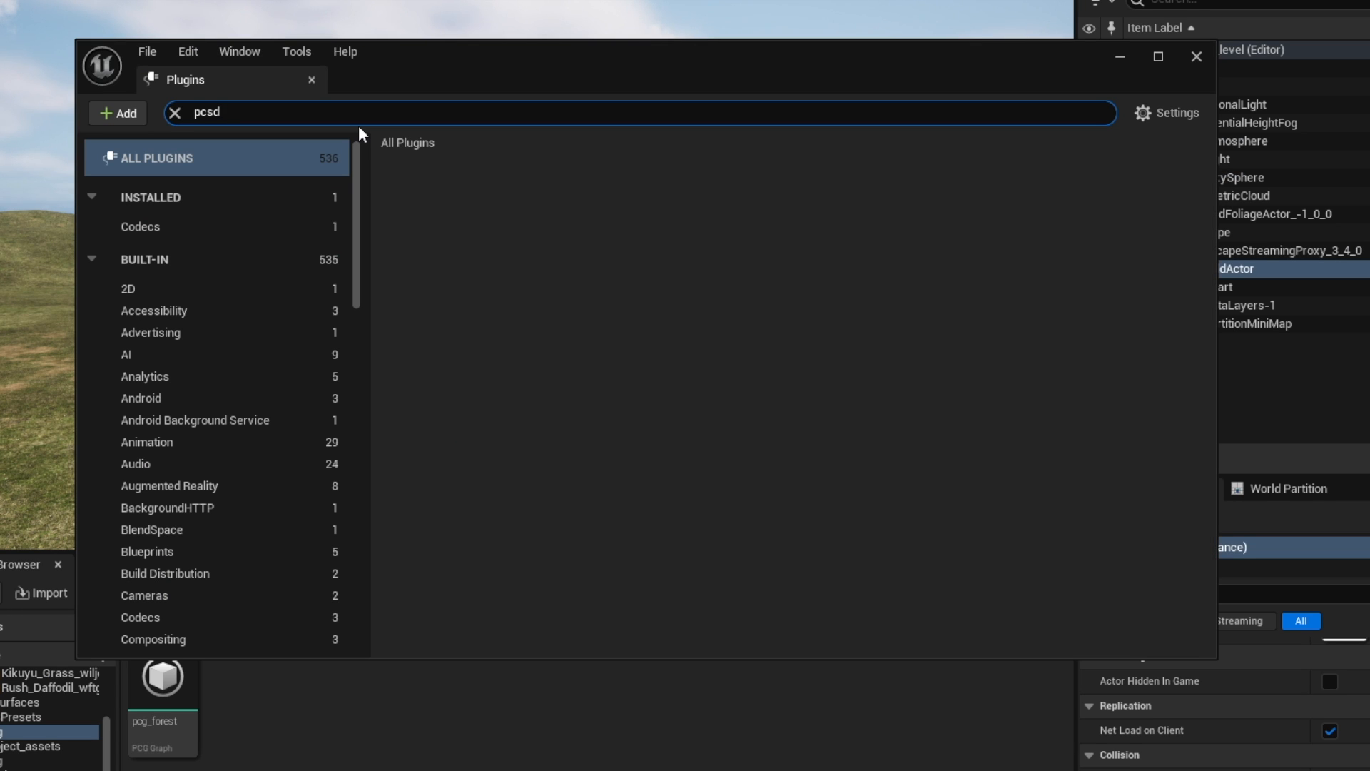
key(BackSpace)
key(BackSpace)
text(g)
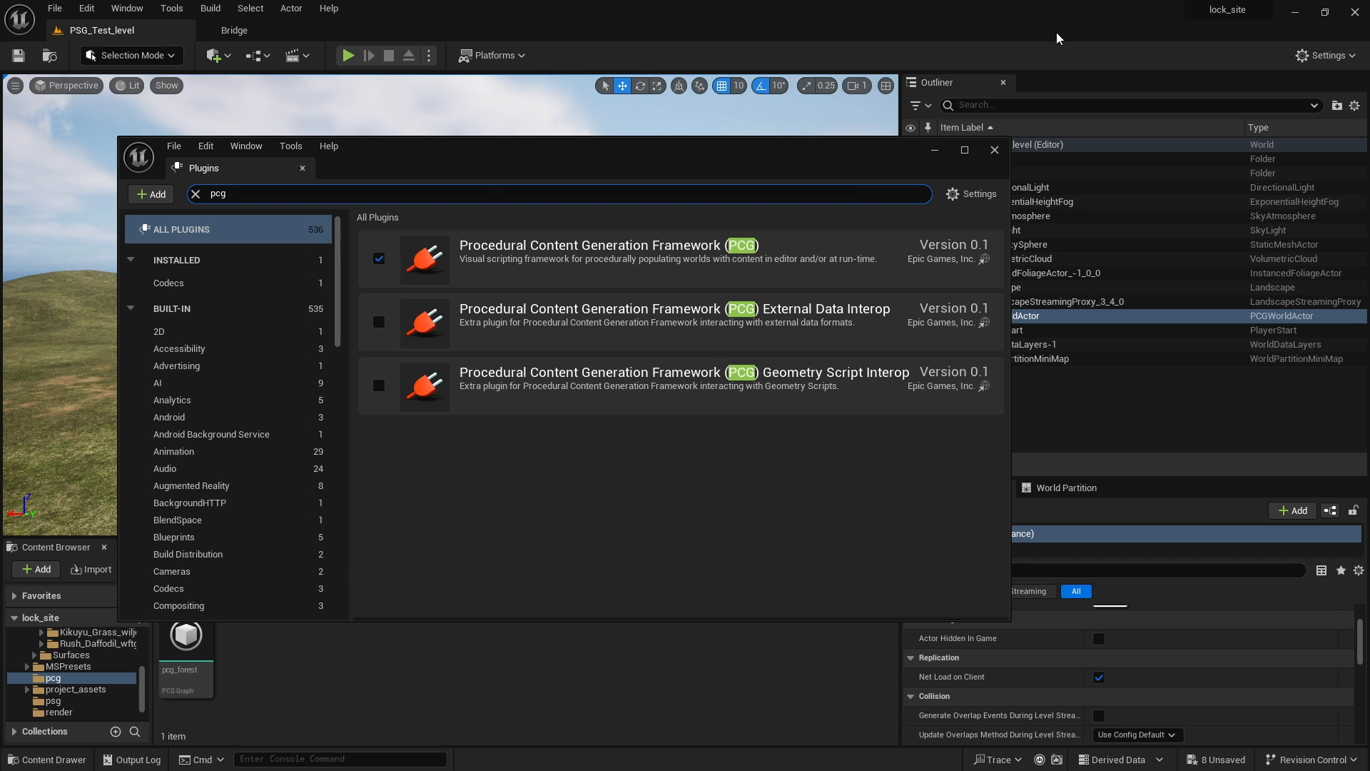
click(1122, 57)
Create a PCG Graph asset named test in the project's pcg content folder
click(285, 570)
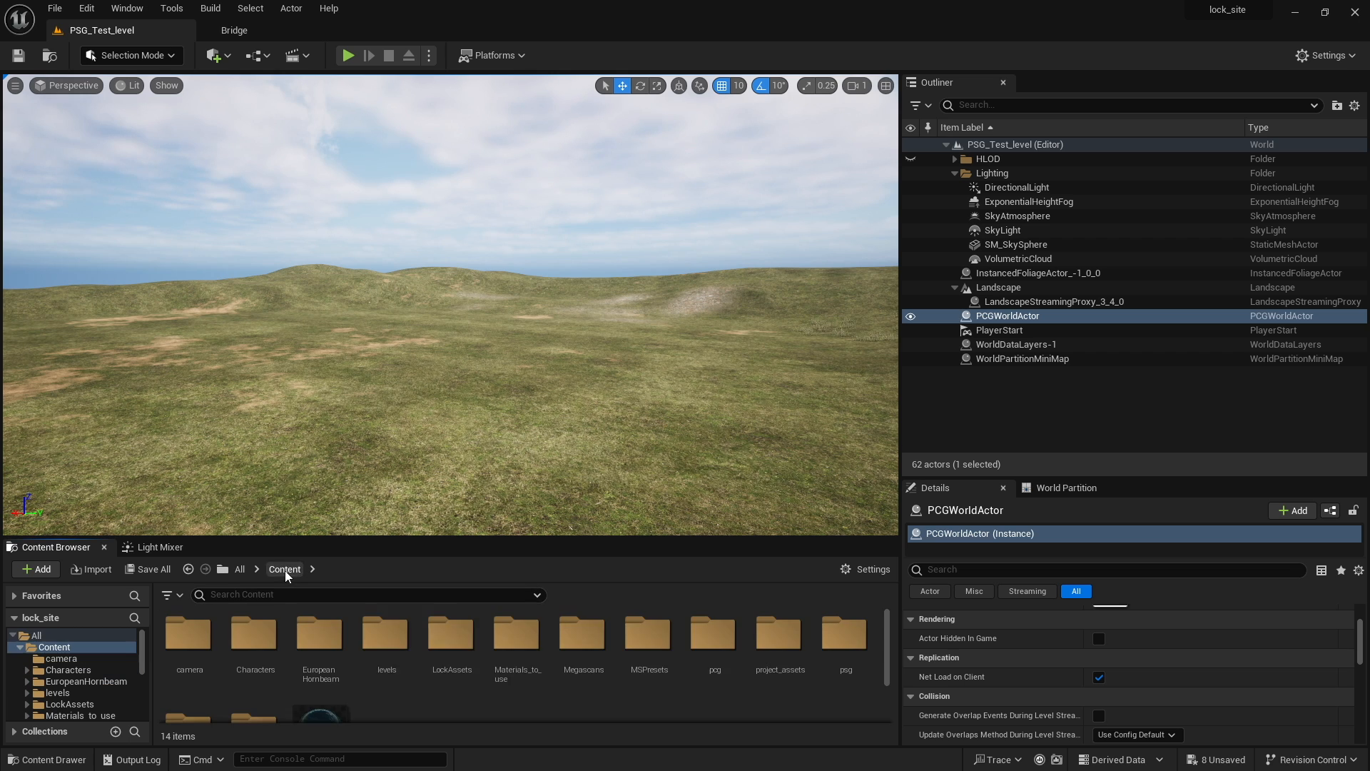
double_click(716, 637)
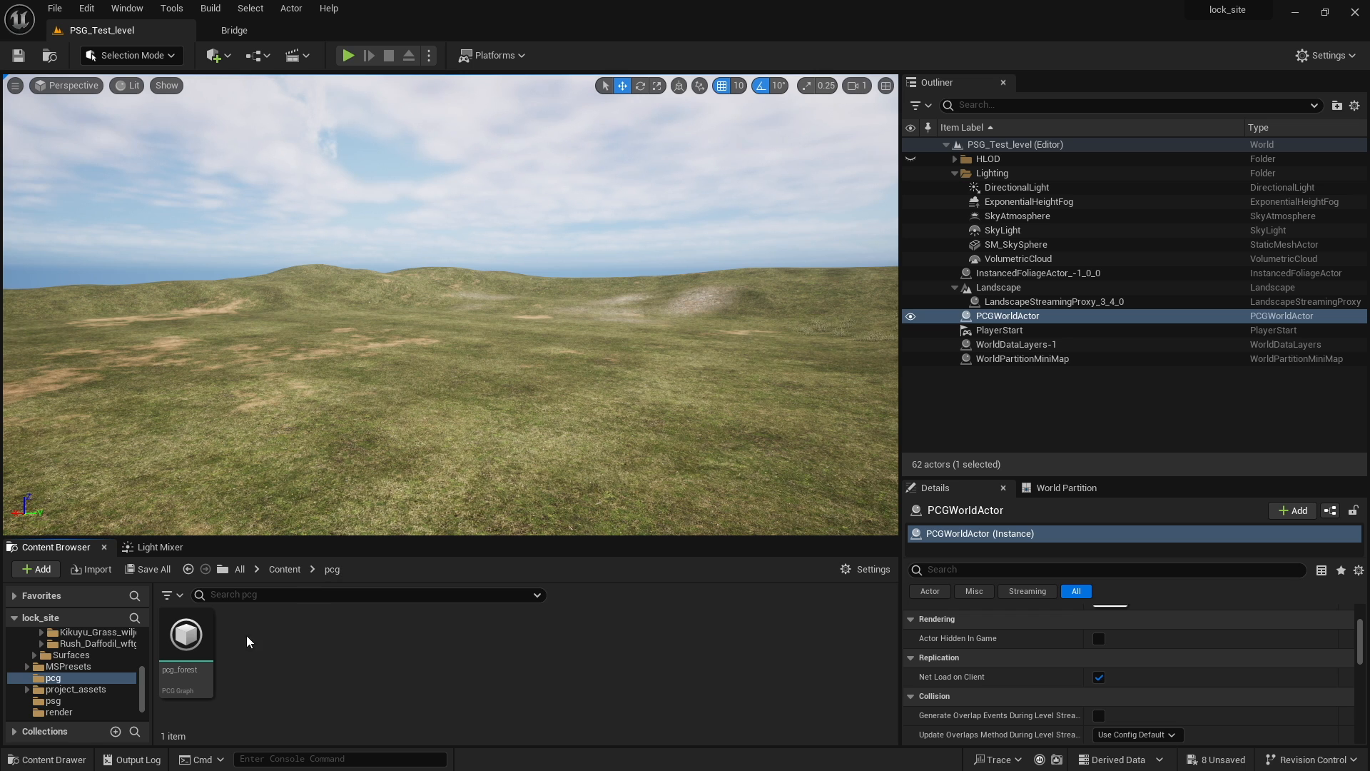
right_click(275, 637)
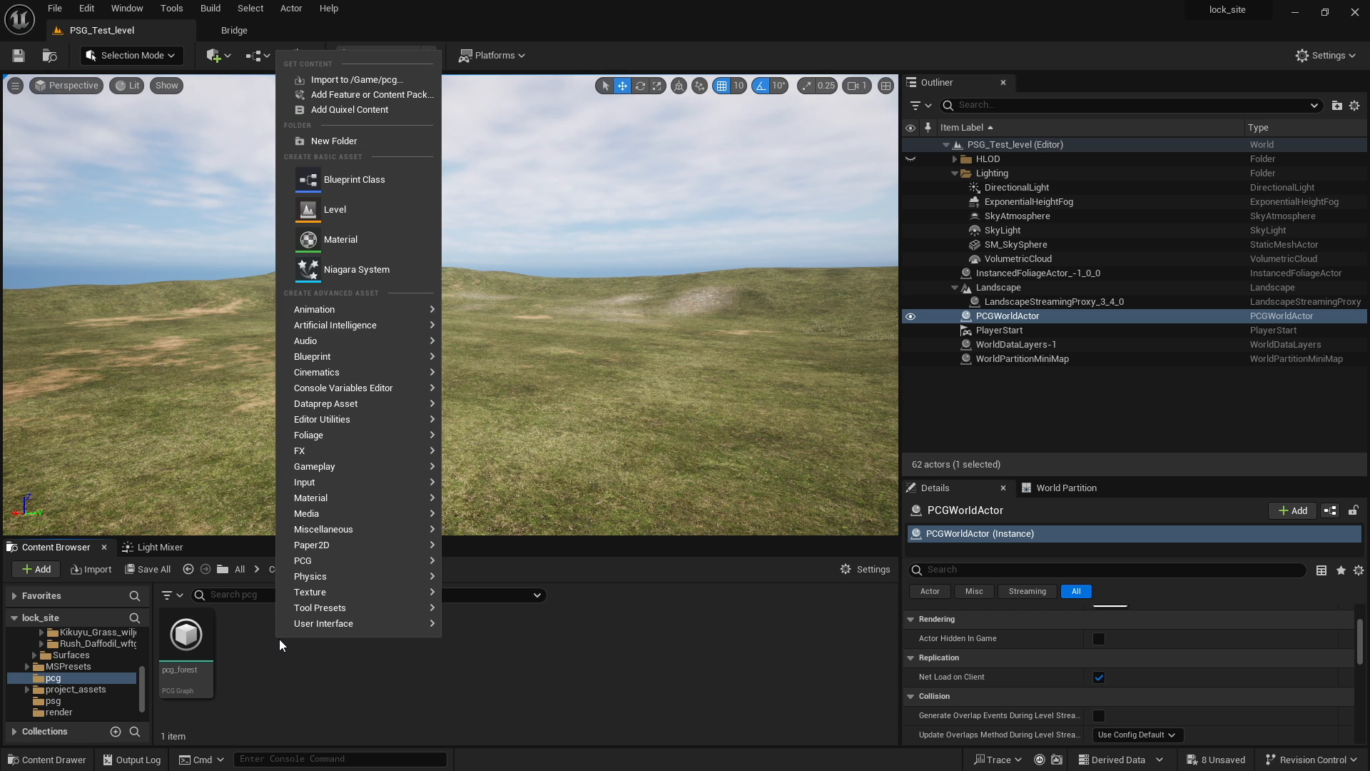
mouse_move(328, 561)
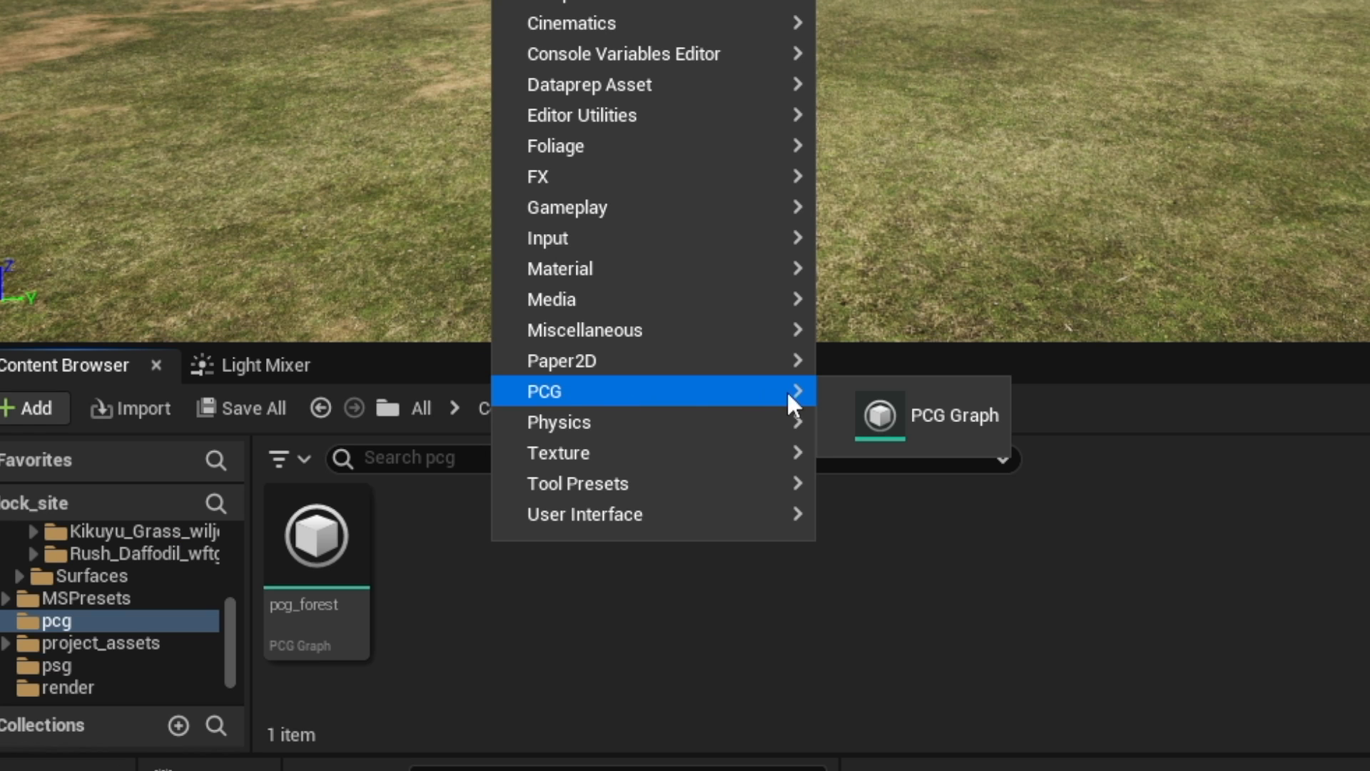
click(931, 416)
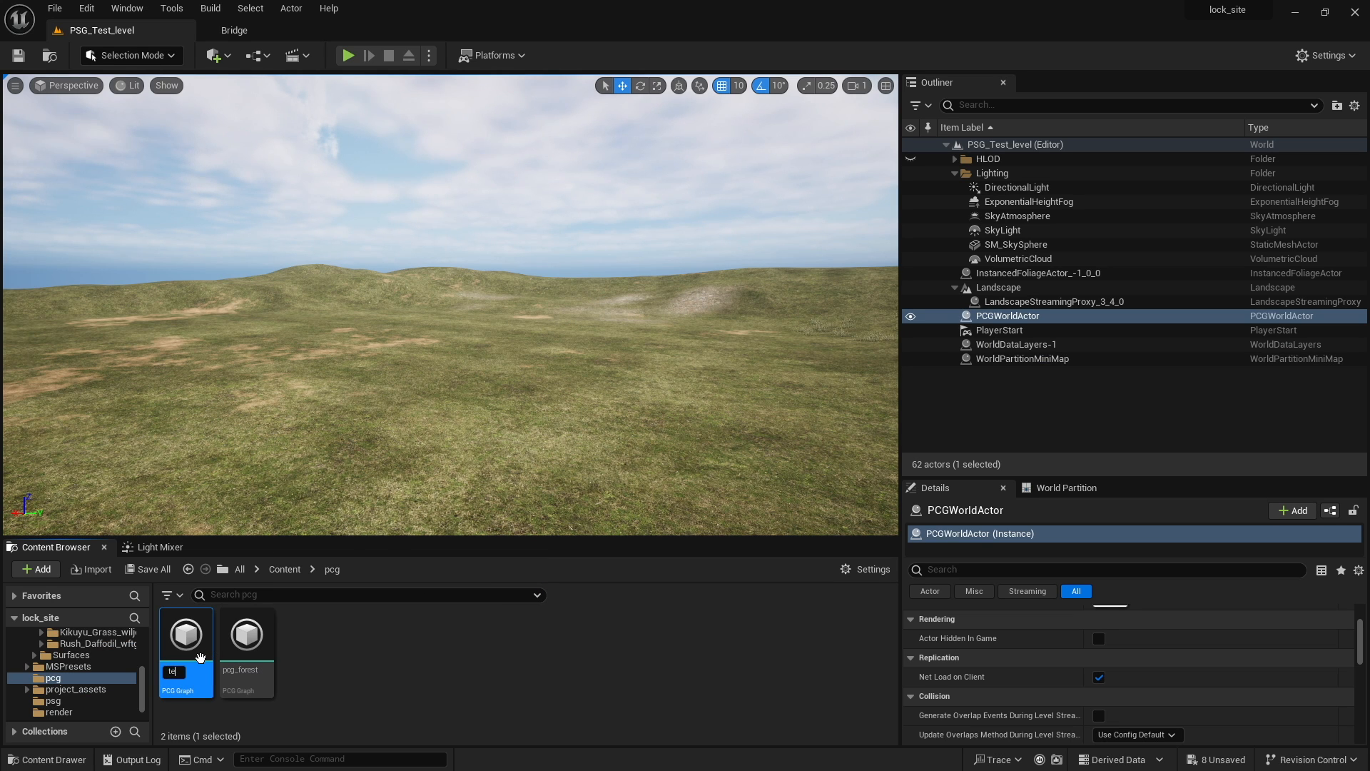
text(test)
key(Return)
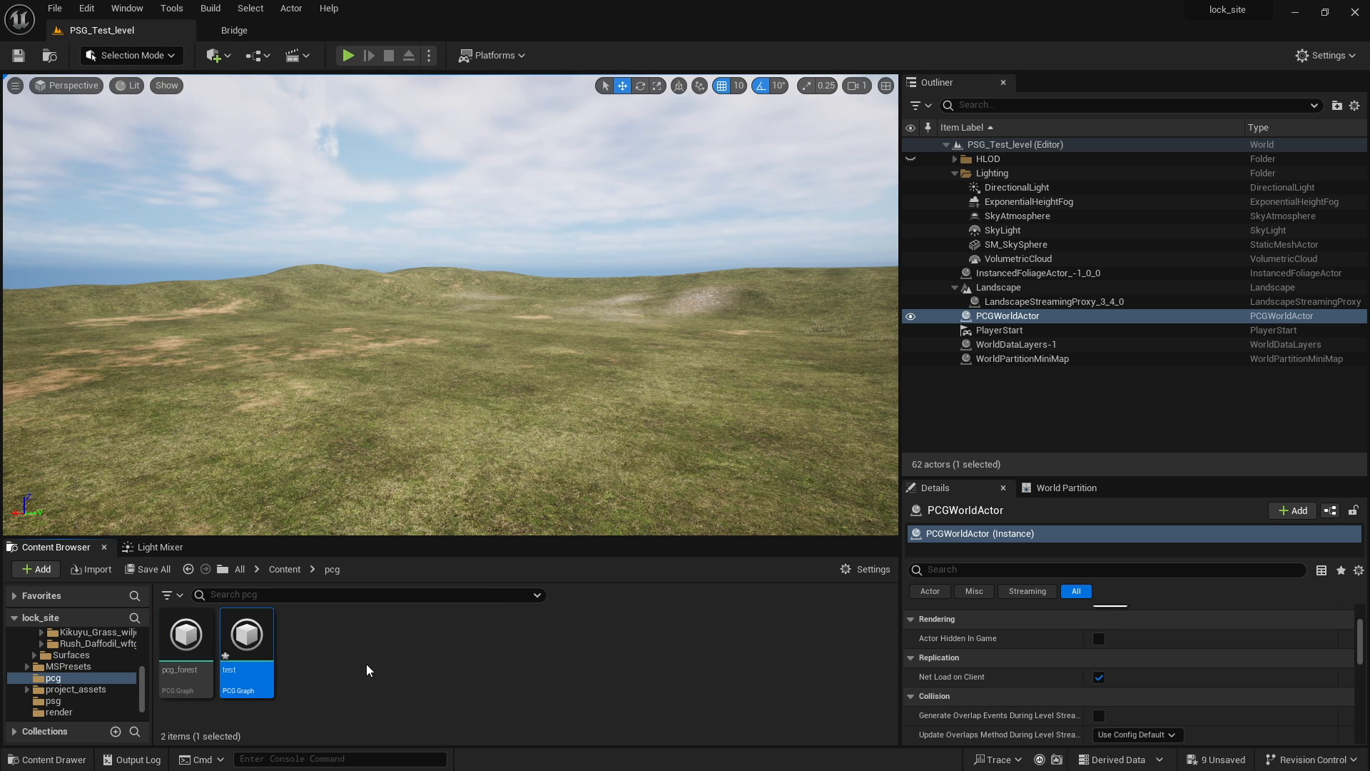
Open the test PCG graph for editing and position its editor window clear of the level viewport
double_click(247, 636)
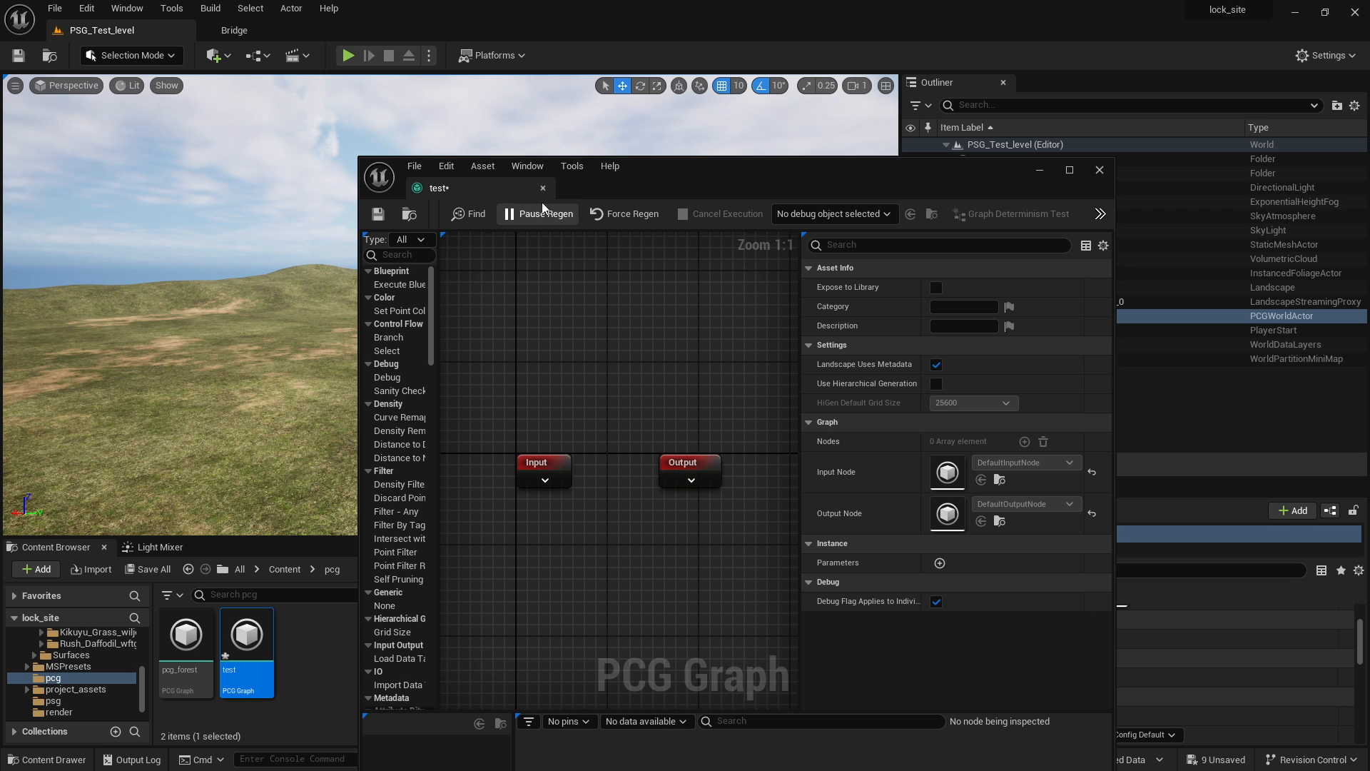
mouse_move(692, 183)
mouse_down()
mouse_move(674, 195)
mouse_move(697, 185)
mouse_up()
mouse_move(647, 357)
right_down()
mouse_move(594, 328)
mouse_move(656, 346)
right_up()
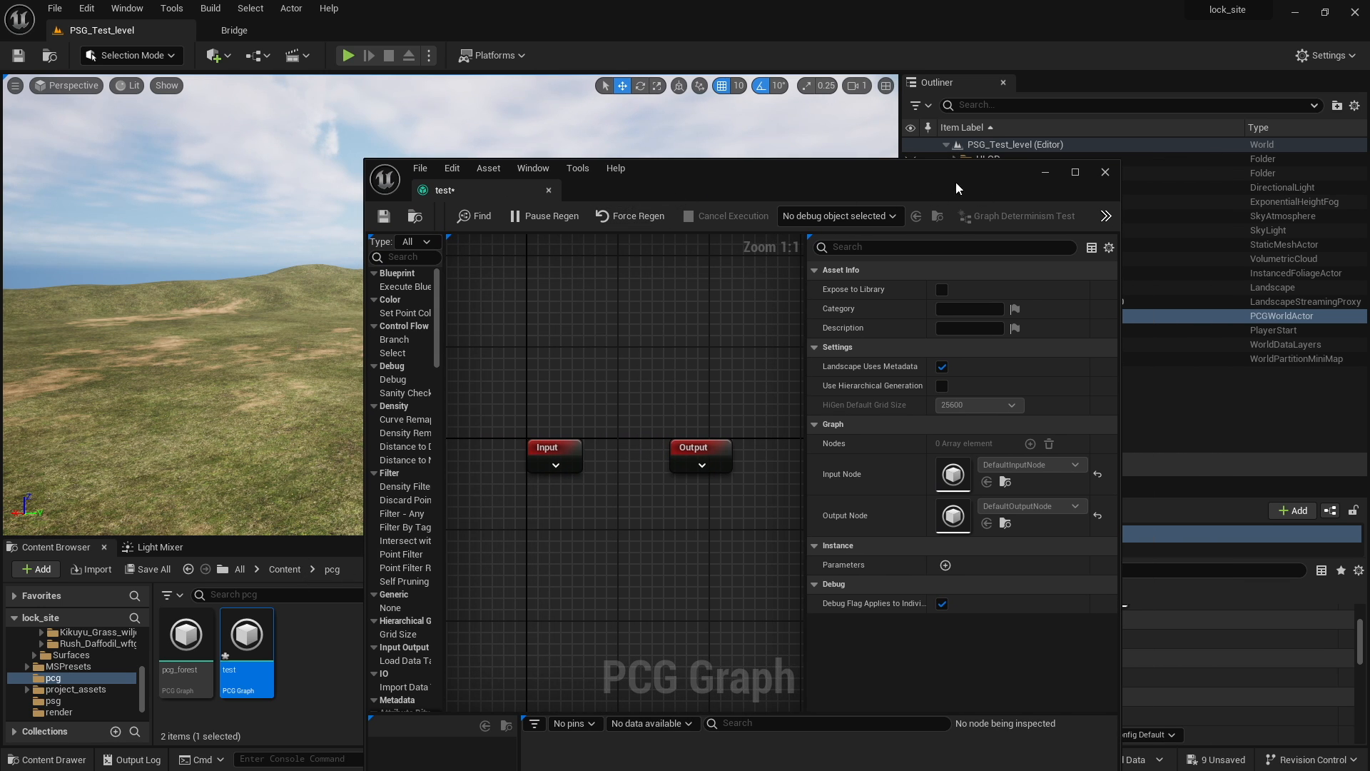
drag(956, 188, 972, 640)
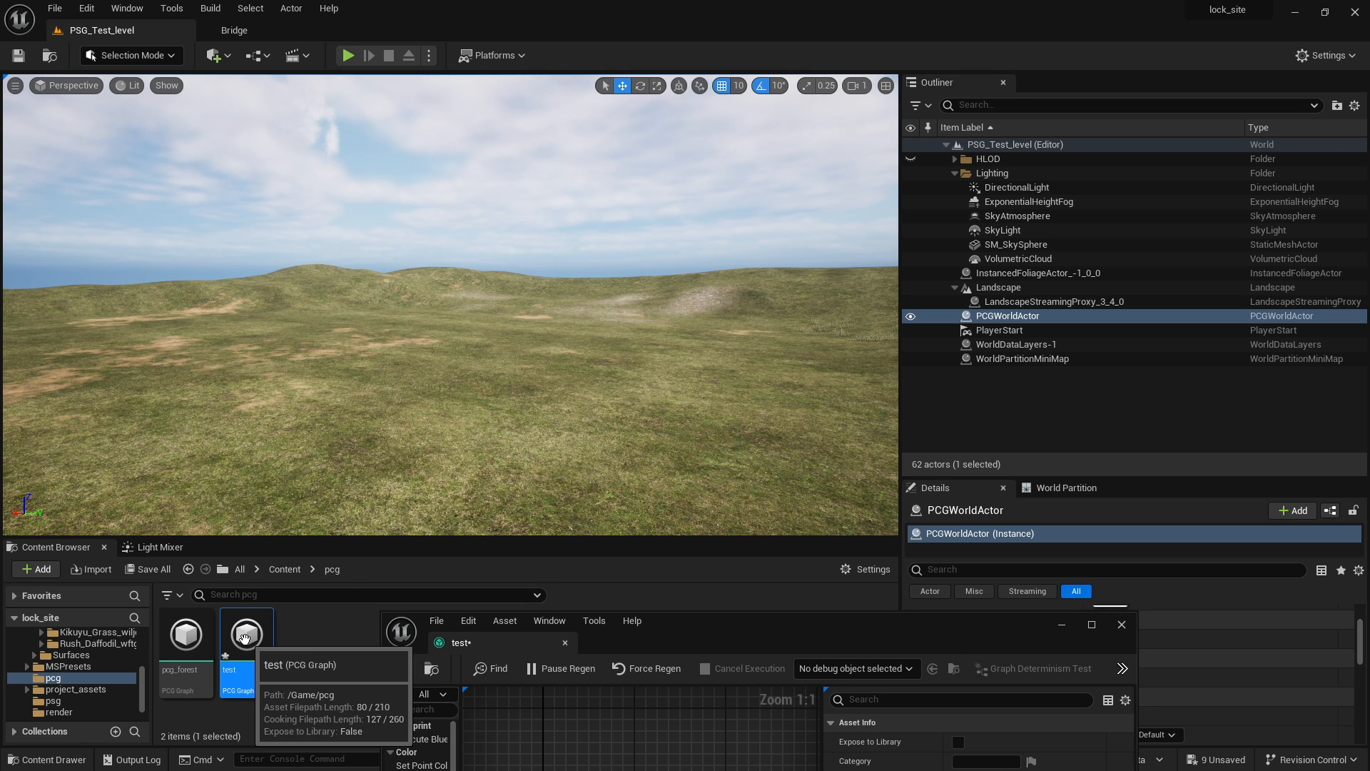
Place the test PCG graph in the level as a volume and check its bounds on the landscape
drag(245, 637, 450, 346)
right_drag(515, 298, 446, 277)
mouse_move(408, 353)
right_down()
mouse_move(557, 352)
mouse_move(408, 352)
right_up()
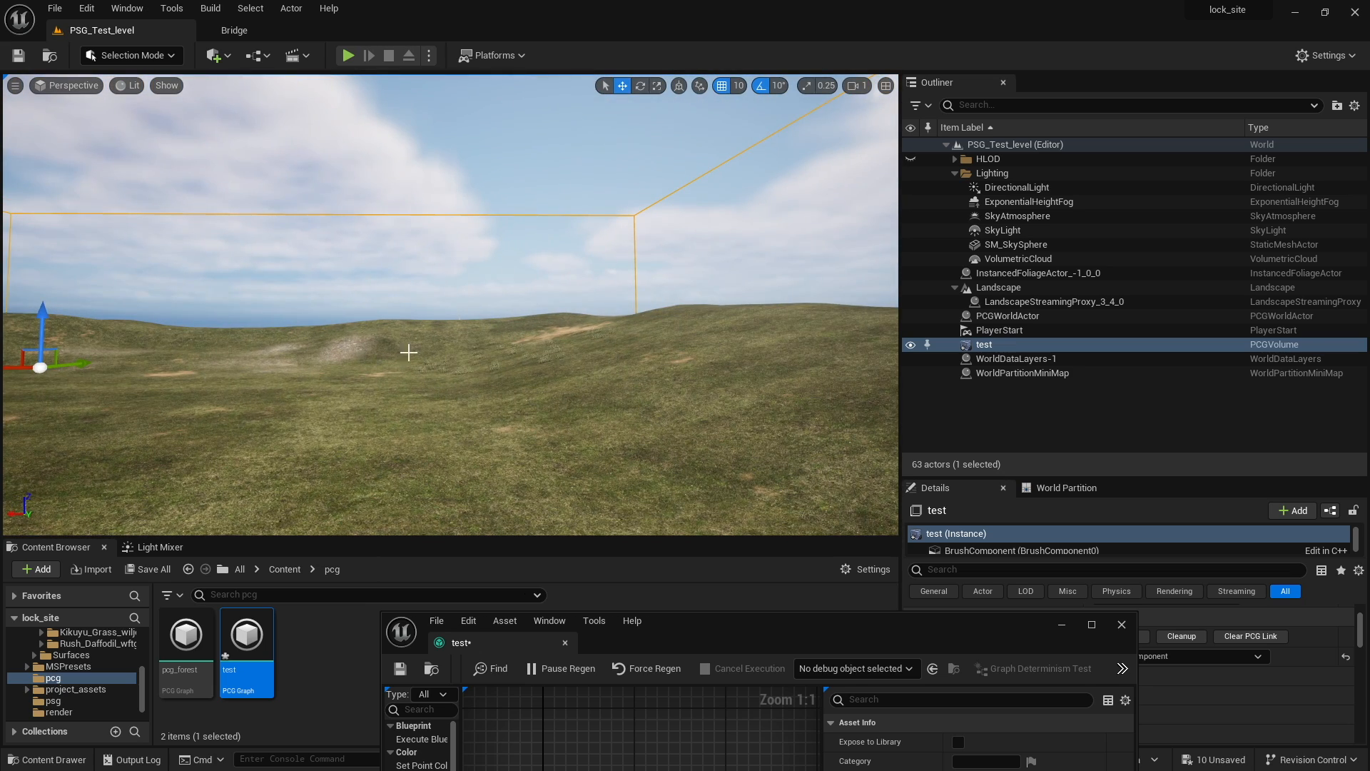
click(911, 345)
click(911, 345)
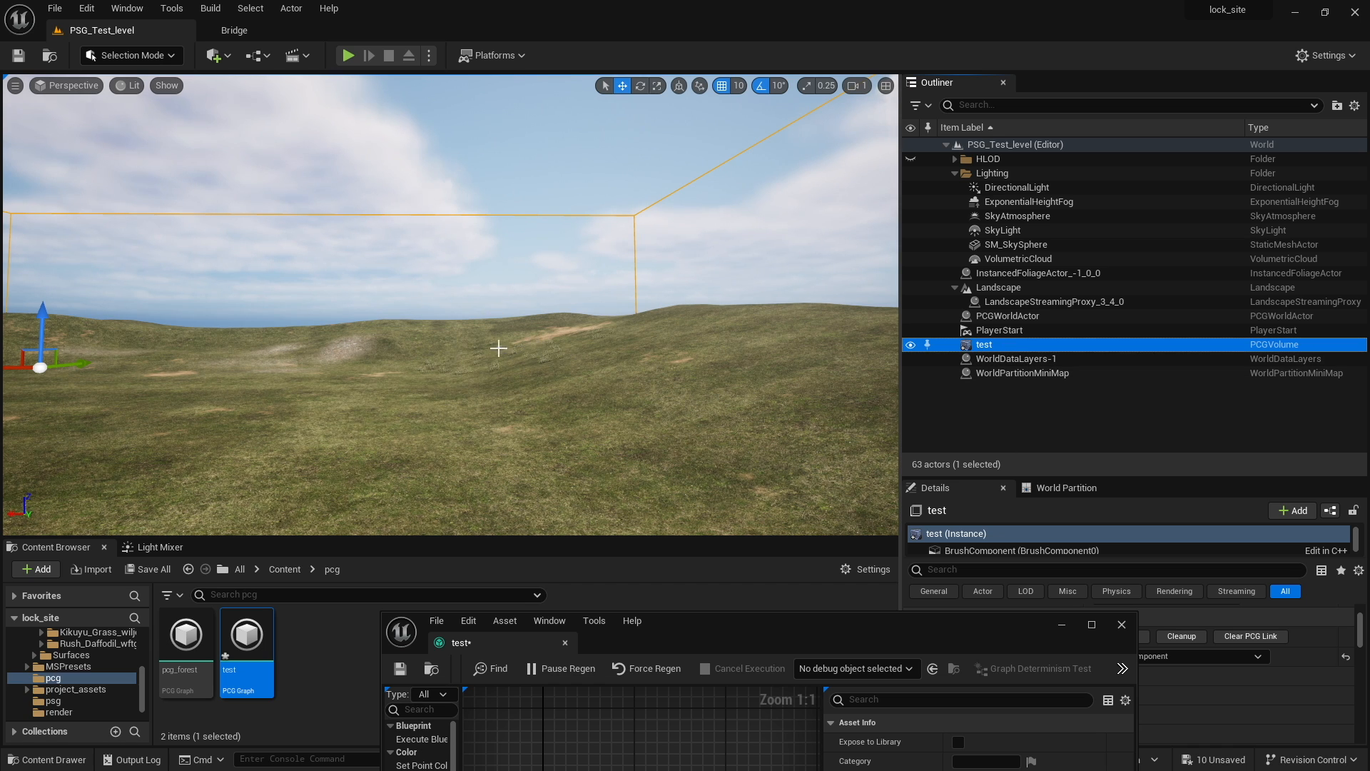
right_drag(753, 407, 661, 414)
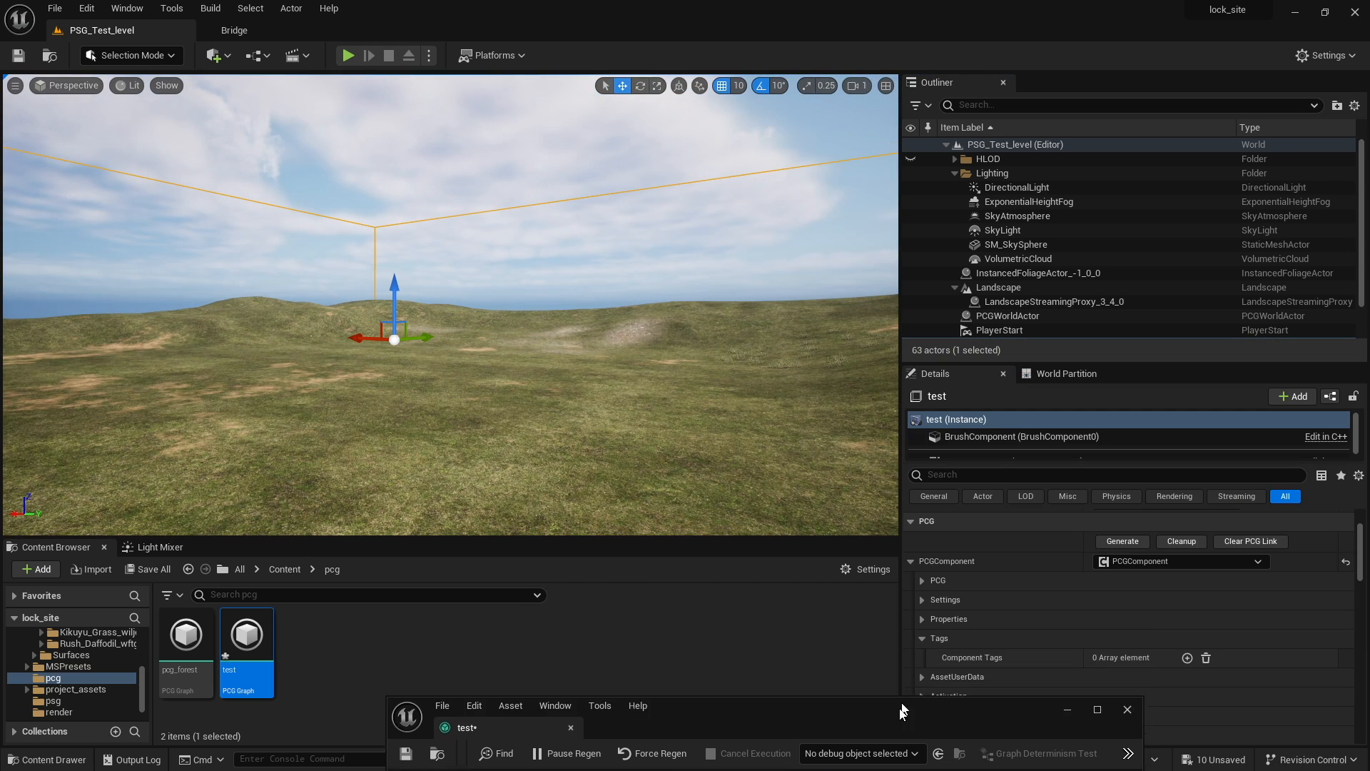
Generate the test volume's PCG component and bring the graph editor forward with the Input node's pins expanded
drag(902, 711, 885, 615)
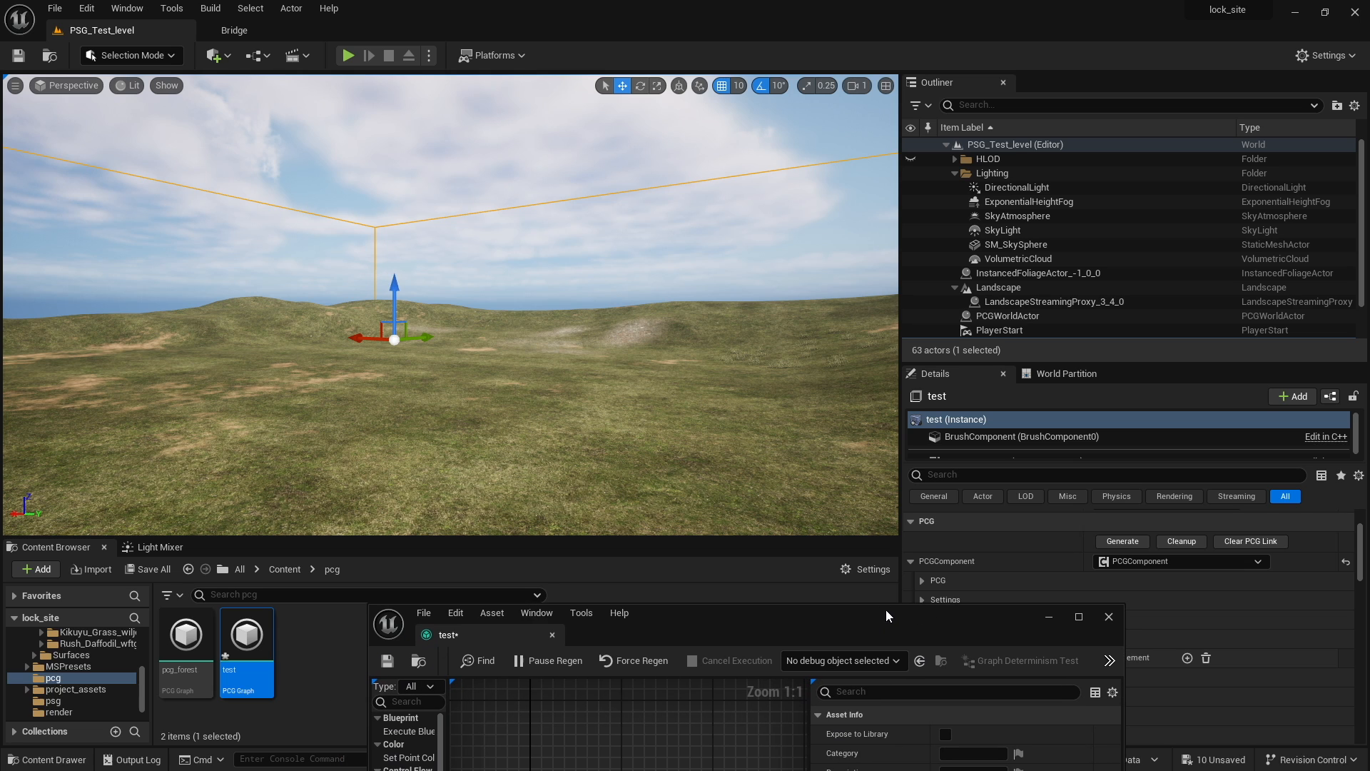
click(1113, 540)
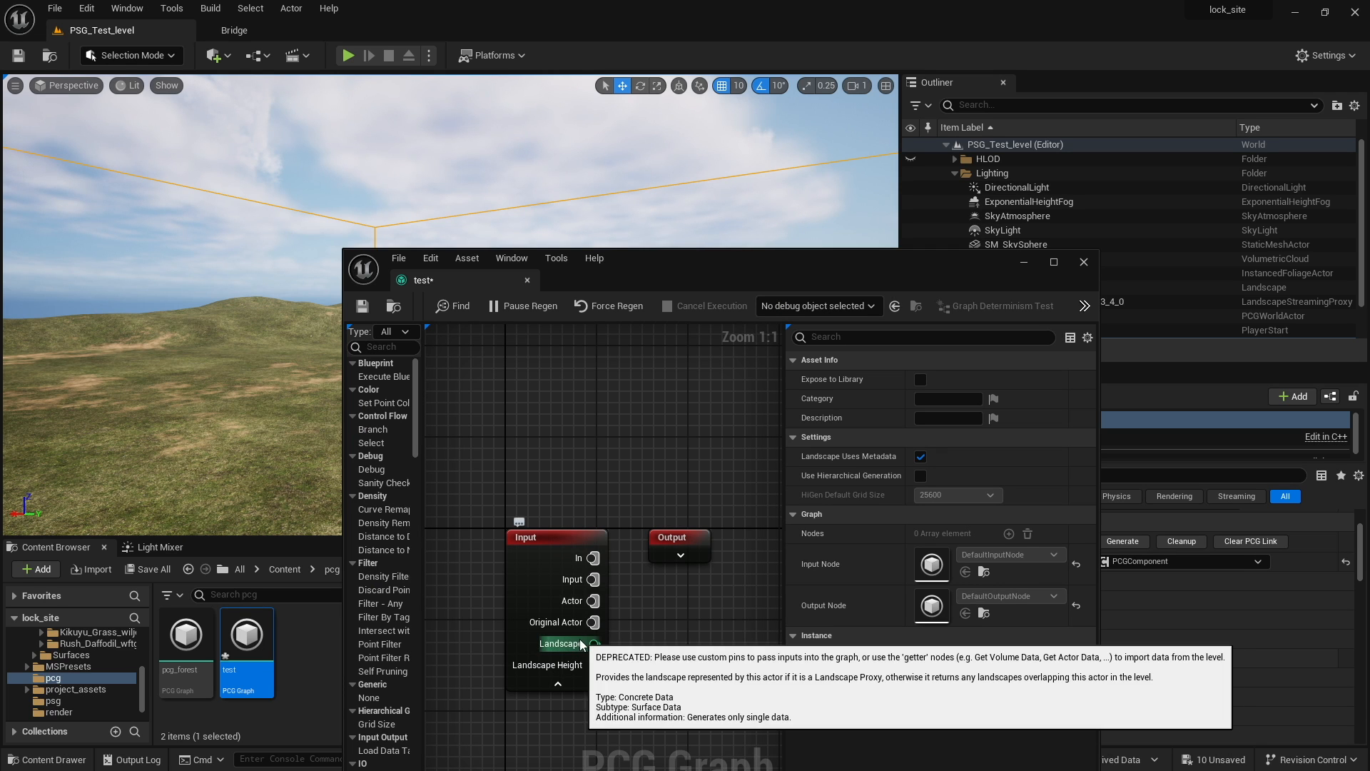
drag(650, 266, 750, 385)
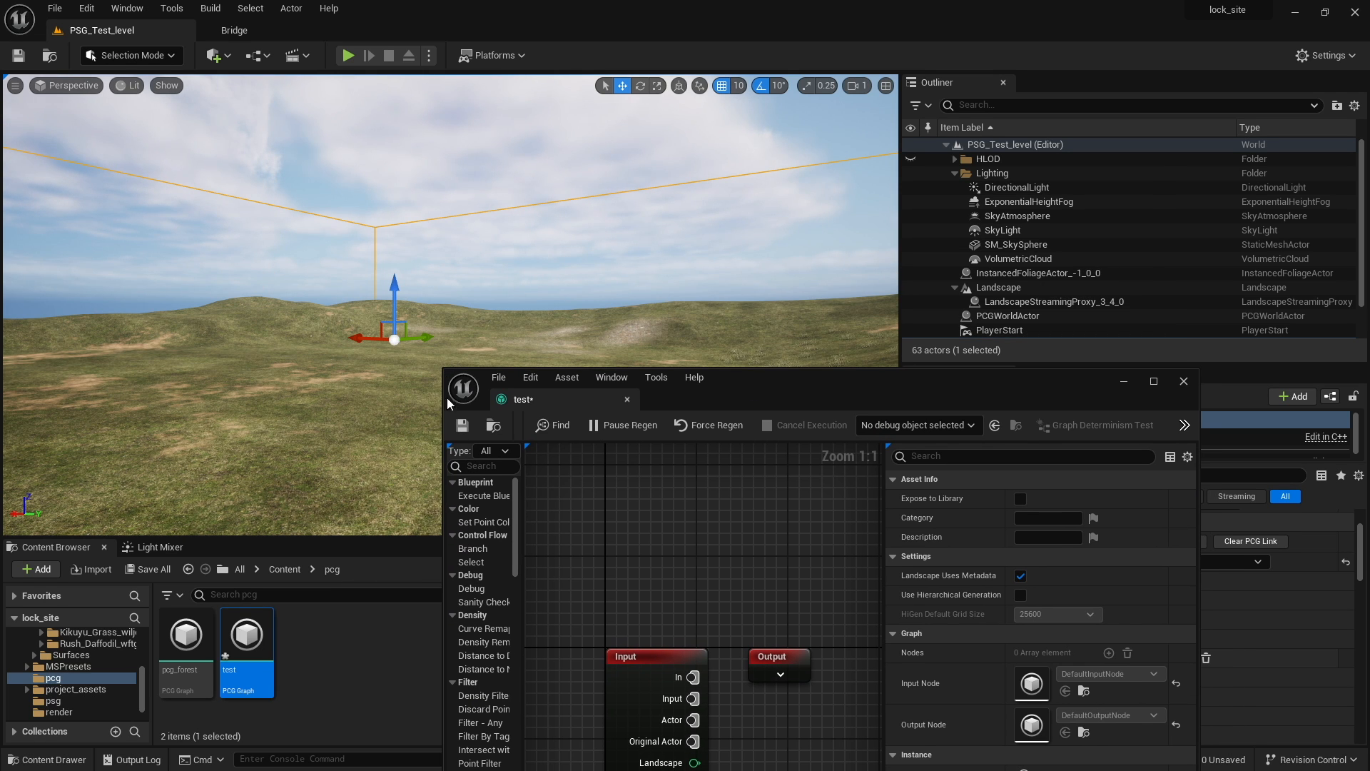
drag(695, 383, 639, 233)
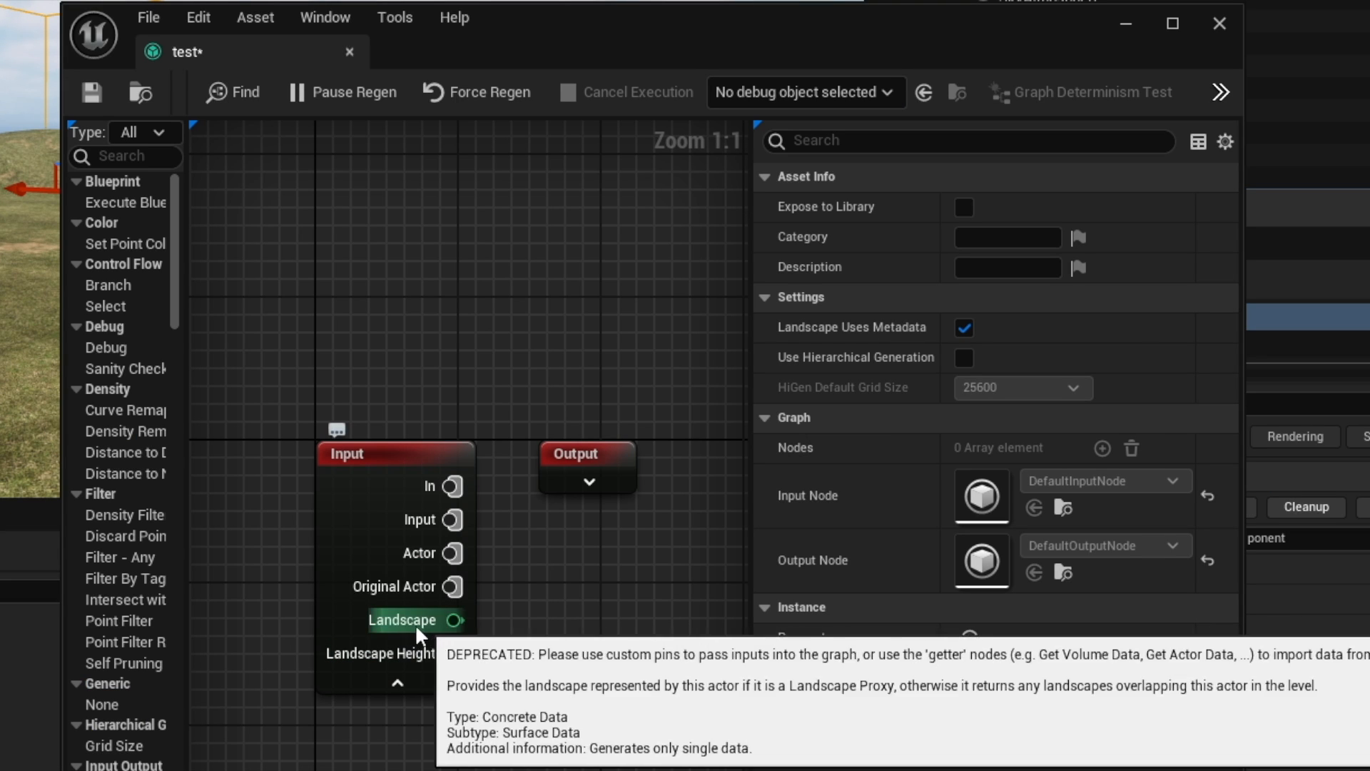
Add a Surface Sampler node to the test graph near the Input node
mouse_move(454, 620)
mouse_down()
mouse_move(503, 624)
mouse_move(471, 619)
mouse_up()
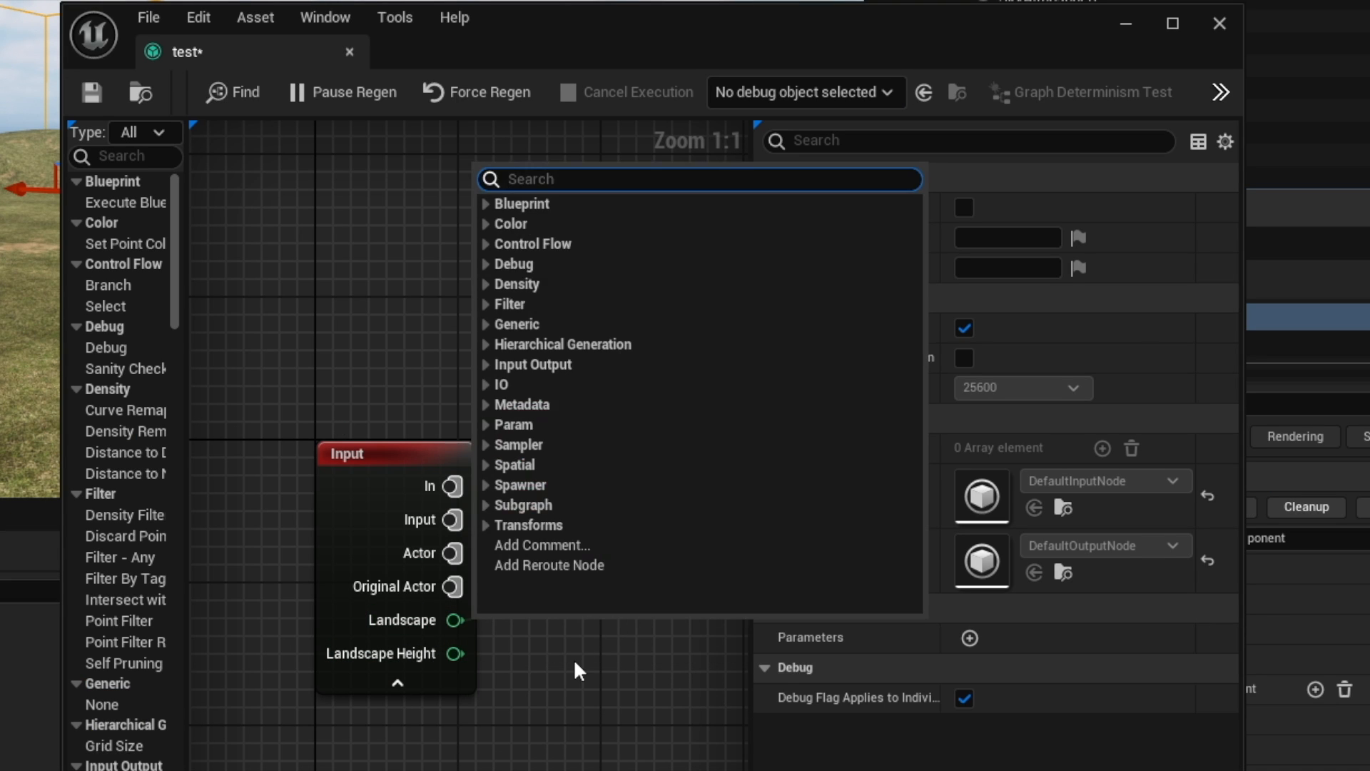
click(573, 660)
right_click(585, 635)
text(sampler)
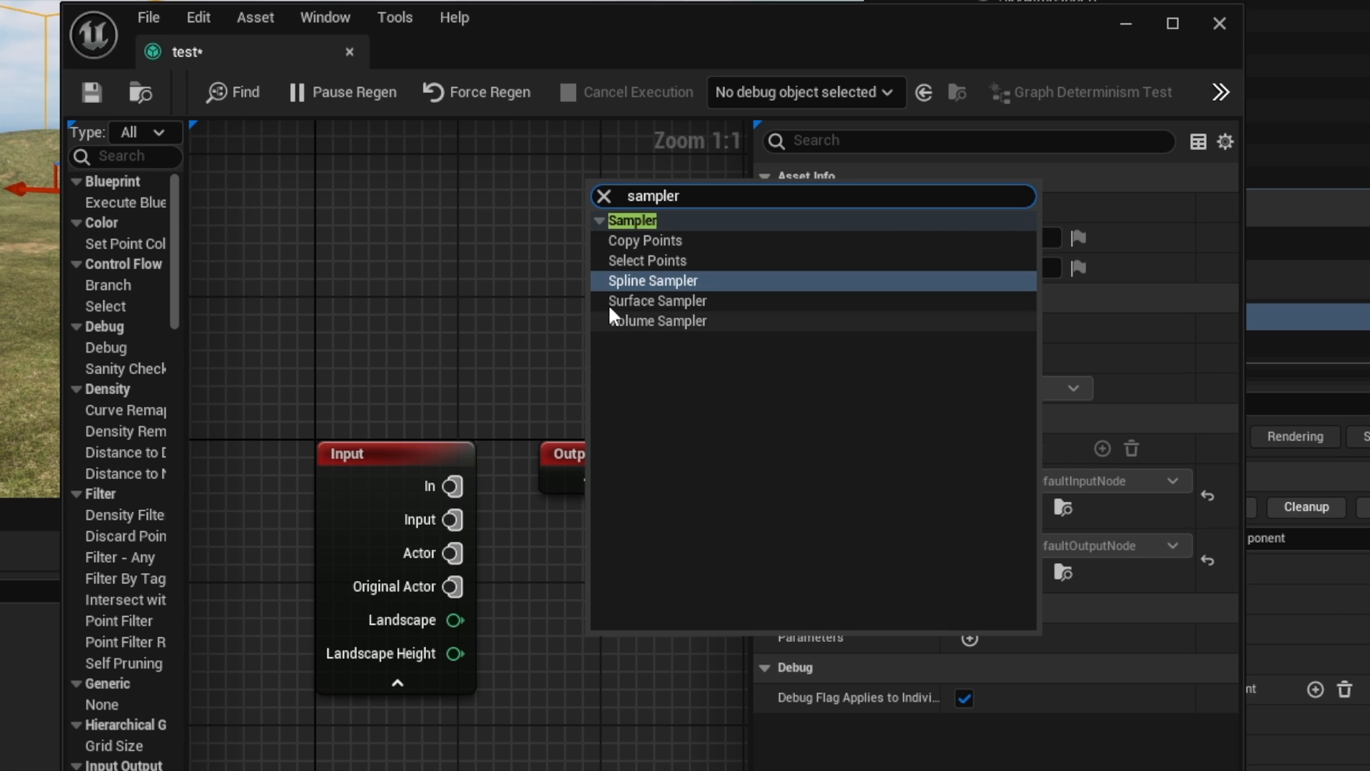
click(648, 303)
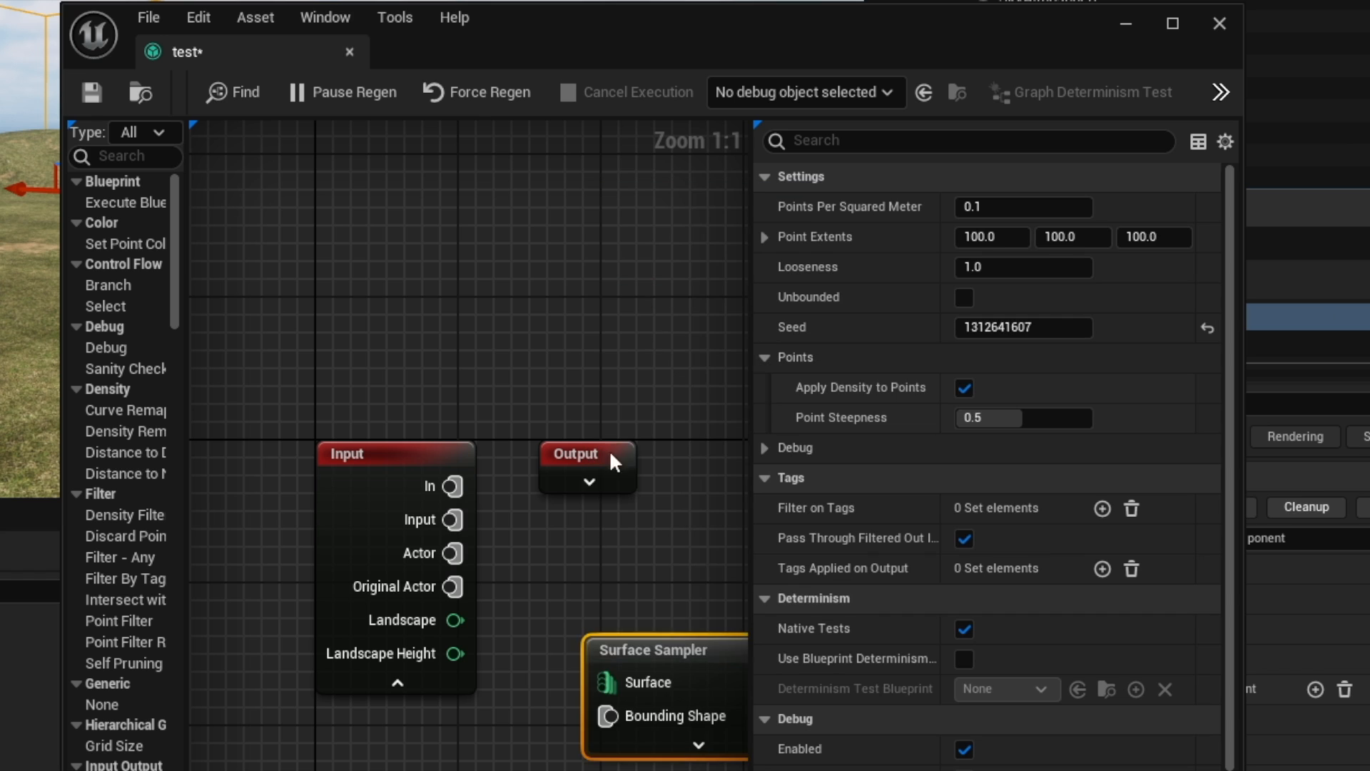
Link the Input node's Landscape pin to the Surface Sampler's Surface pin and break that link again
right_drag(576, 616, 425, 491)
drag(325, 525, 476, 584)
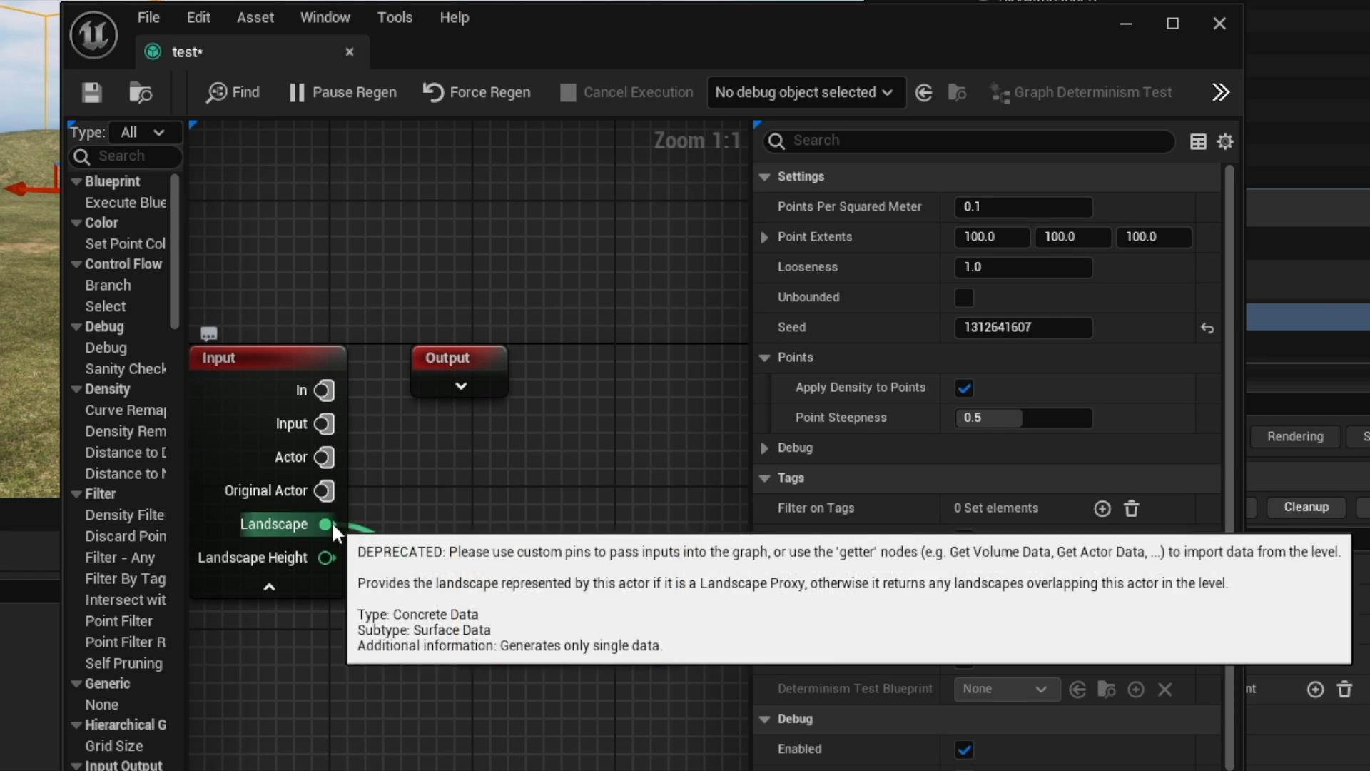
drag(330, 523, 462, 481)
click(467, 586)
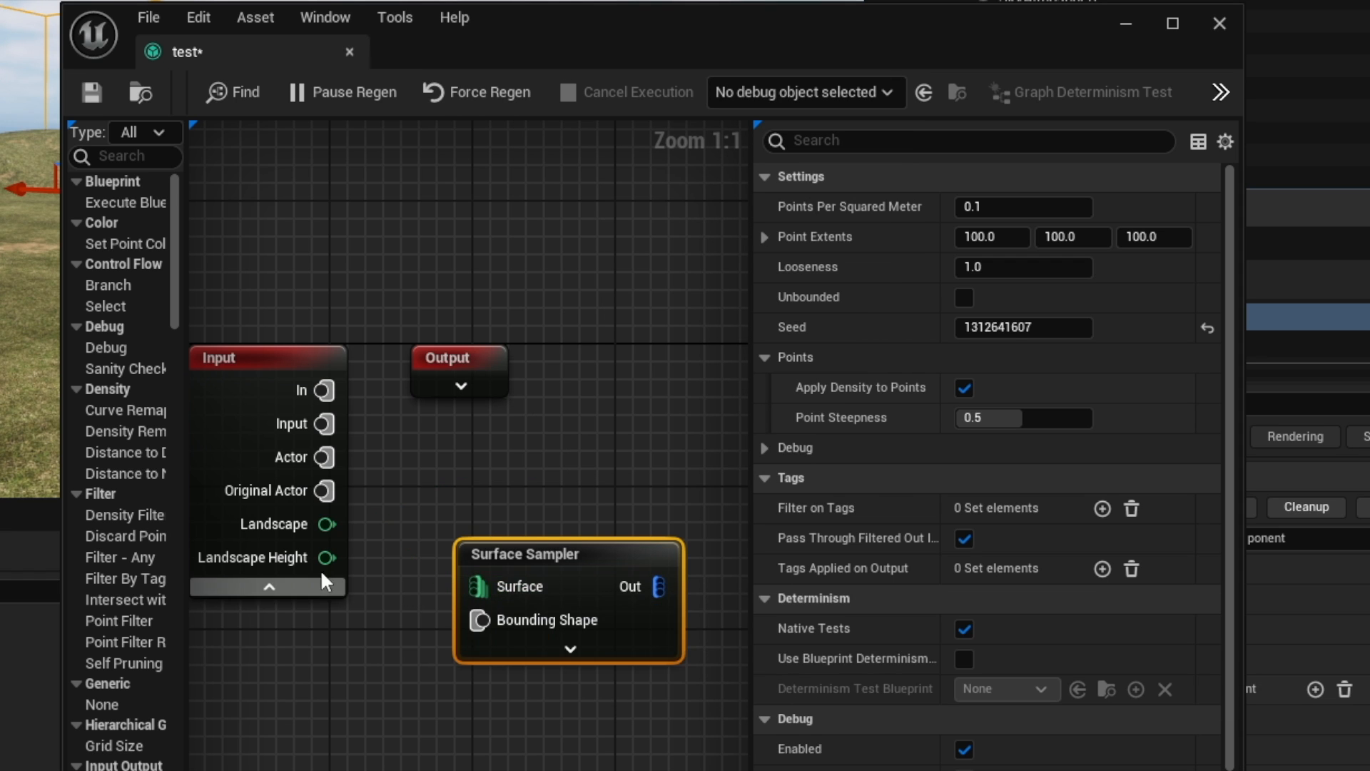
scroll(469, 468, down, 1)
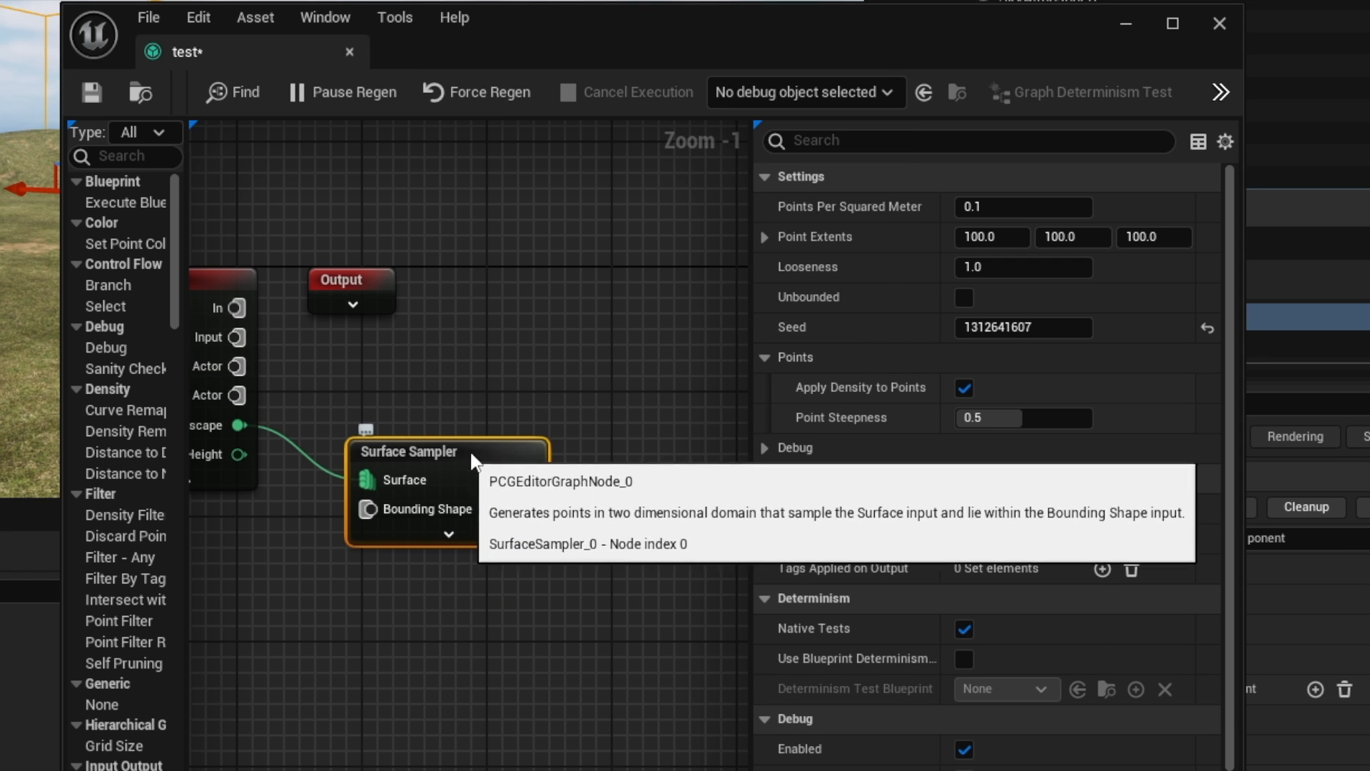
double_click(451, 453)
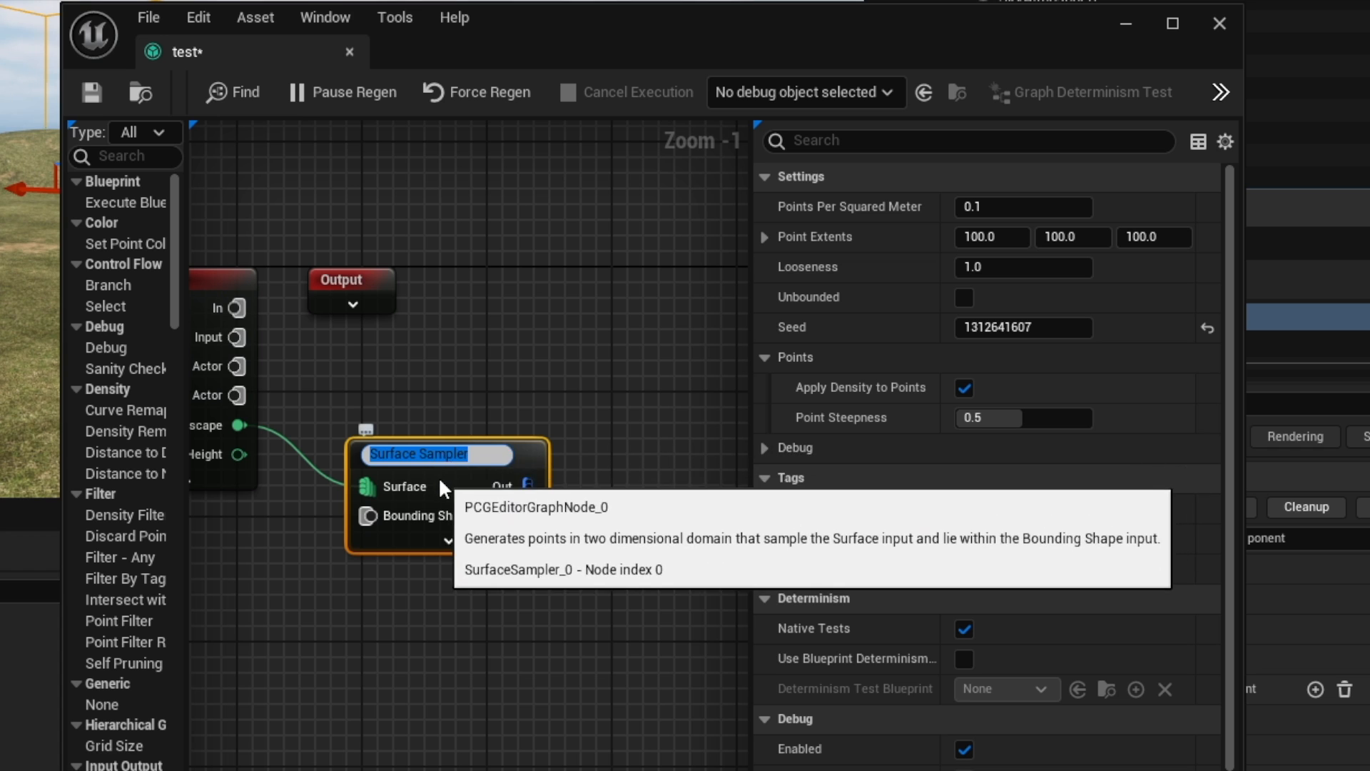
click(442, 479)
click(445, 460)
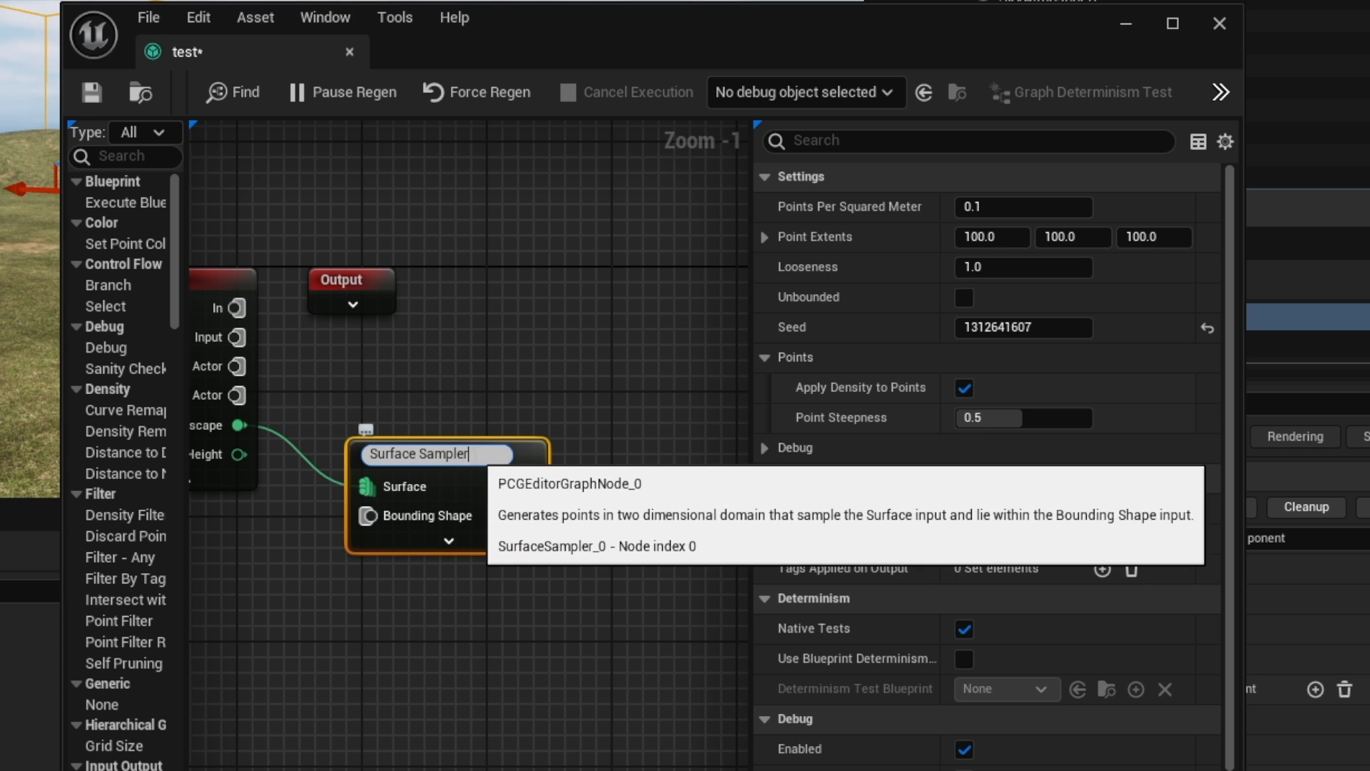
text(d)
key(BackSpace)
click(459, 471)
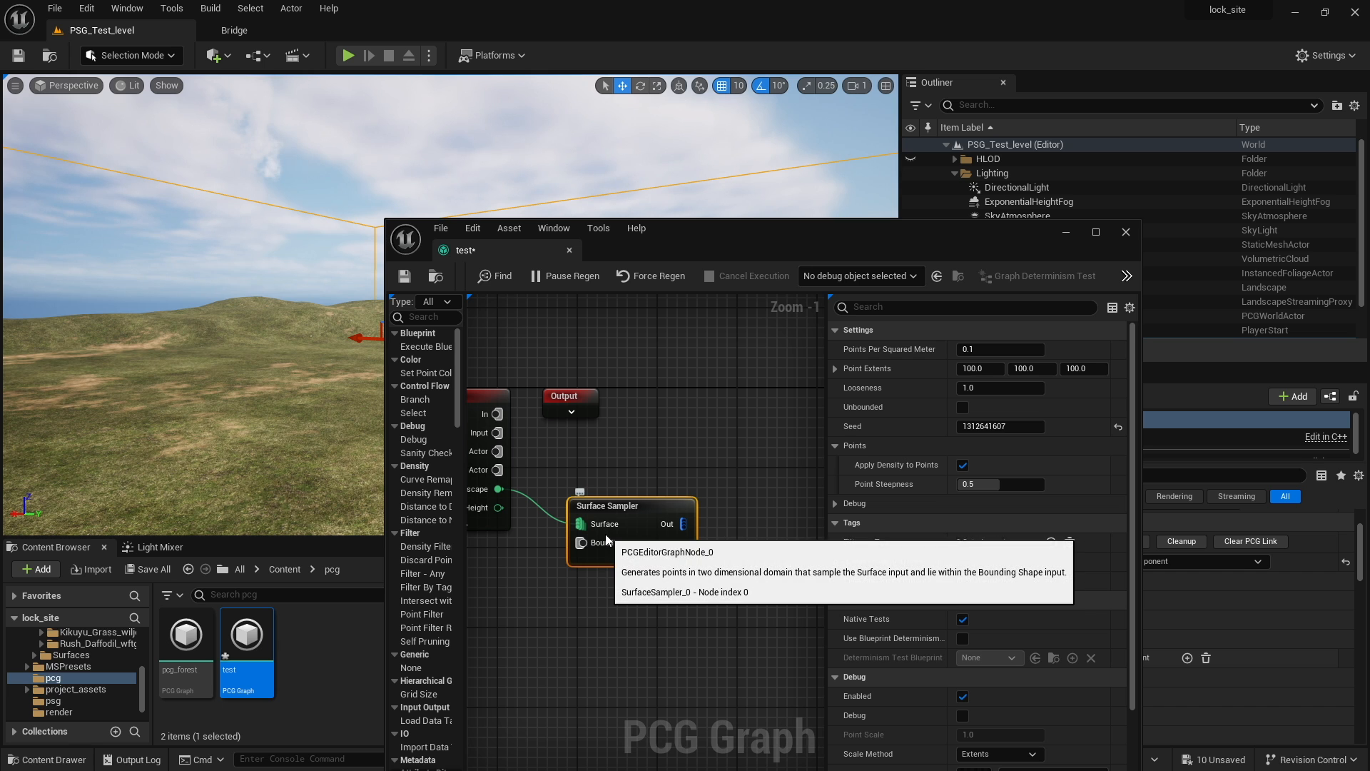
Turn on the debug display of the Surface Sampler node and inspect its sample points on the landscape
key(d)
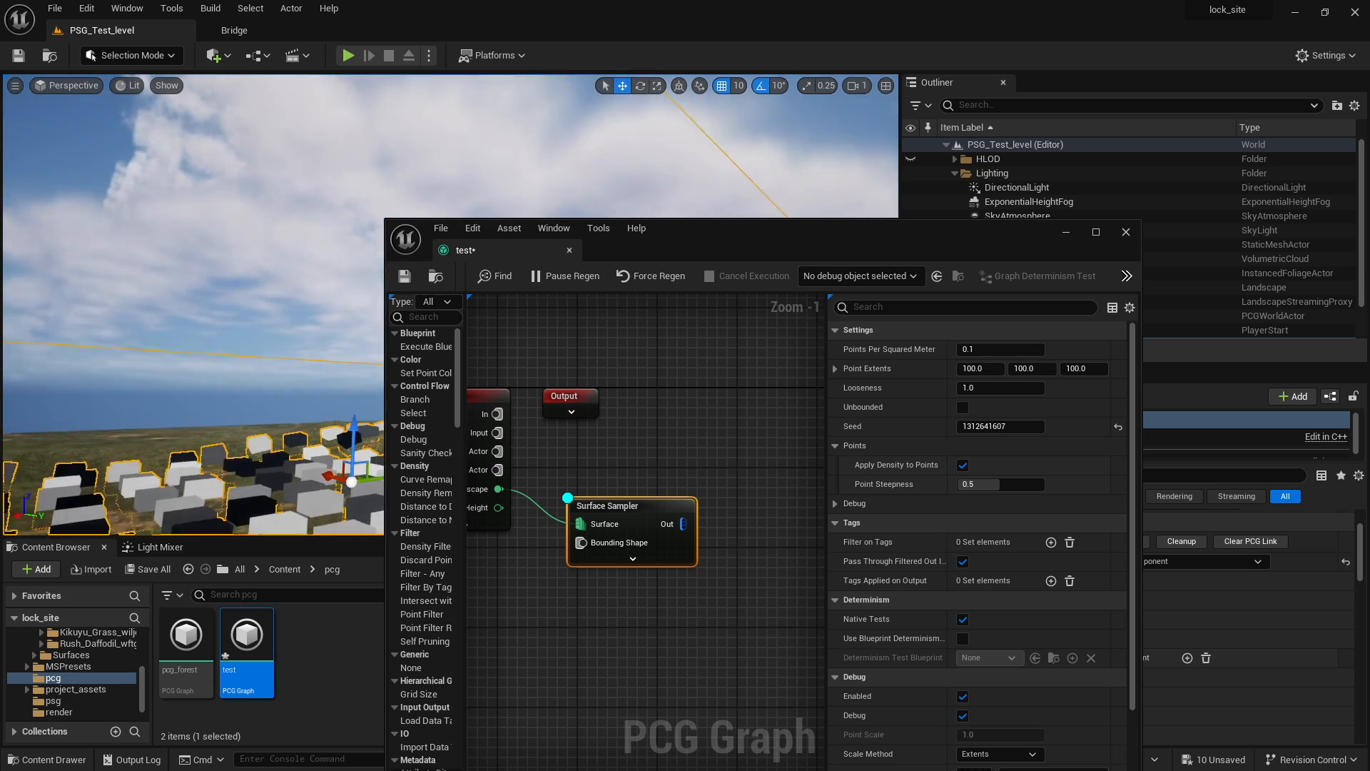
right_drag(193, 321, 300, 310)
mouse_move(285, 385)
right_down()
mouse_move(314, 380)
mouse_move(287, 395)
right_up()
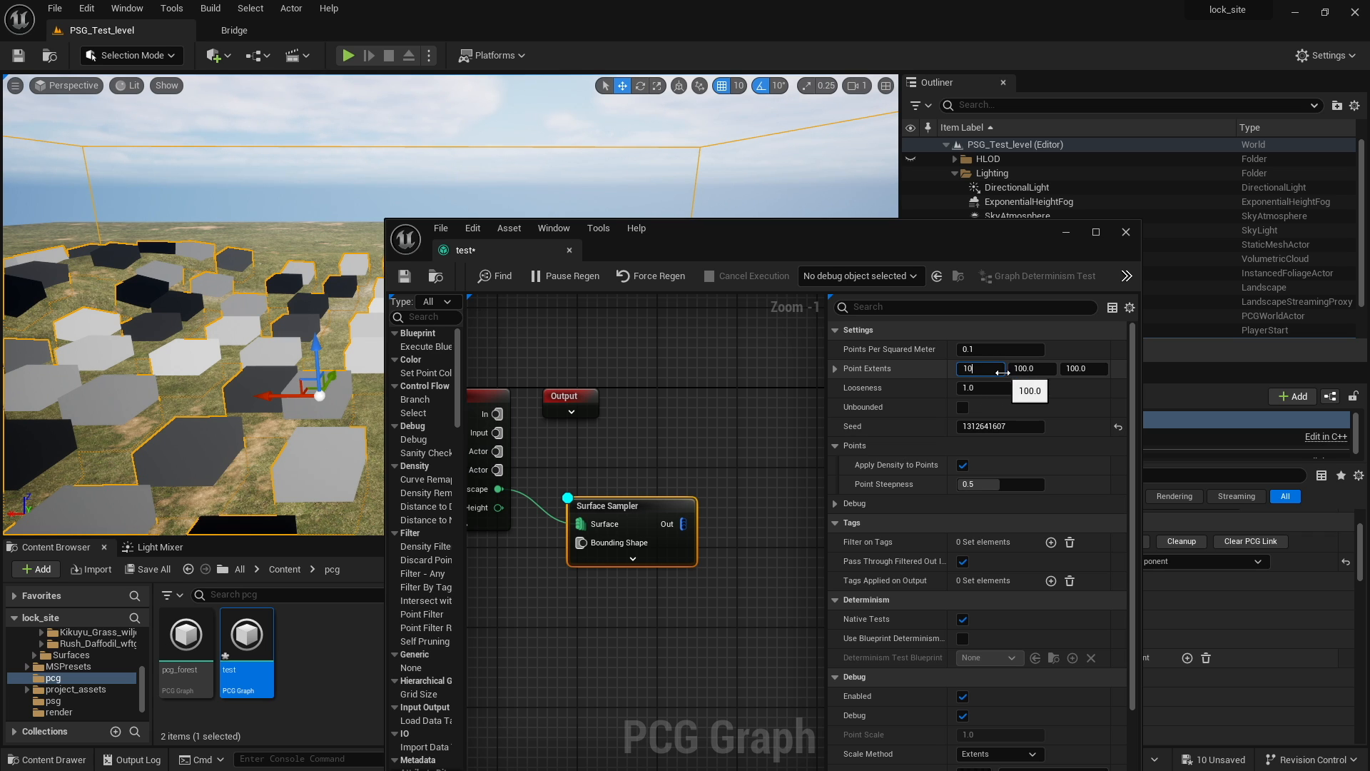
Set the Surface Sampler's point extents to 10 on all three axes and inspect the points in the viewport
key(Tab)
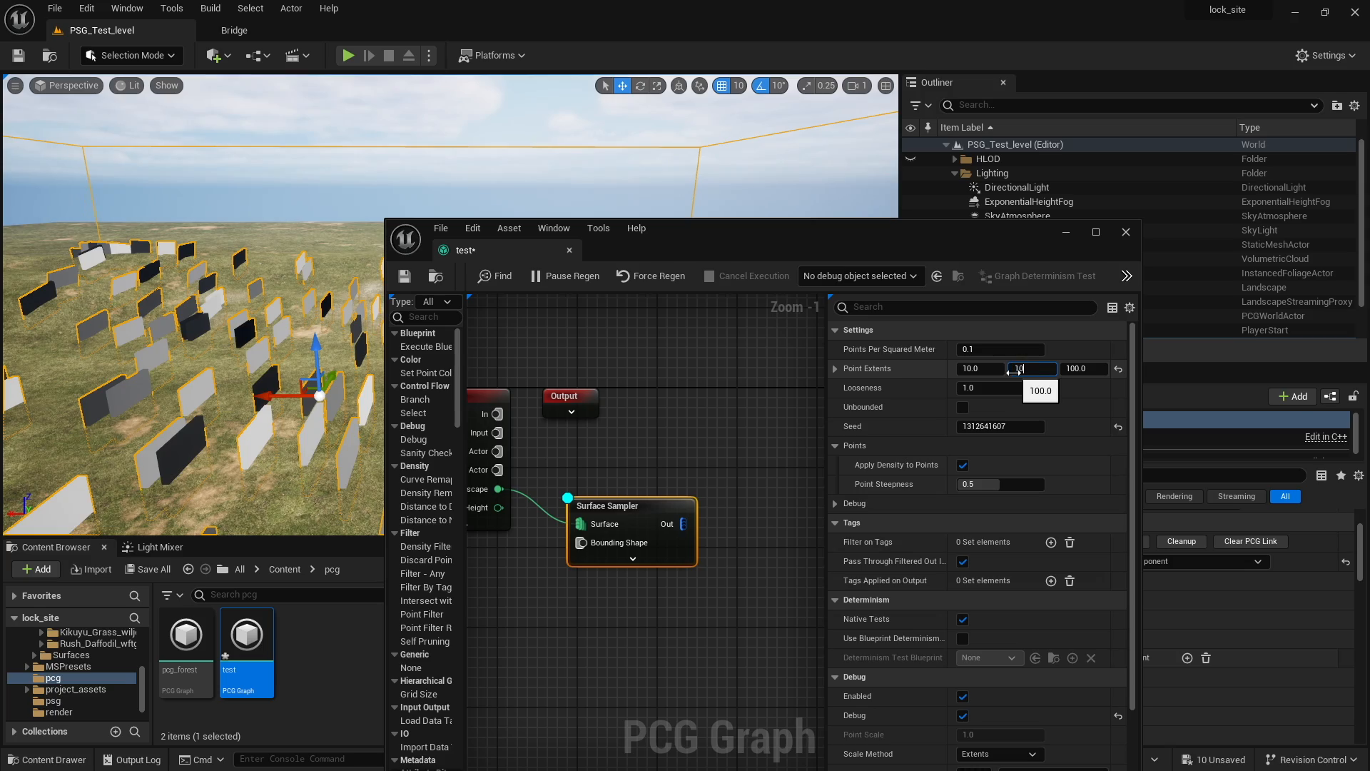
key(Tab)
text(10)
key(Tab)
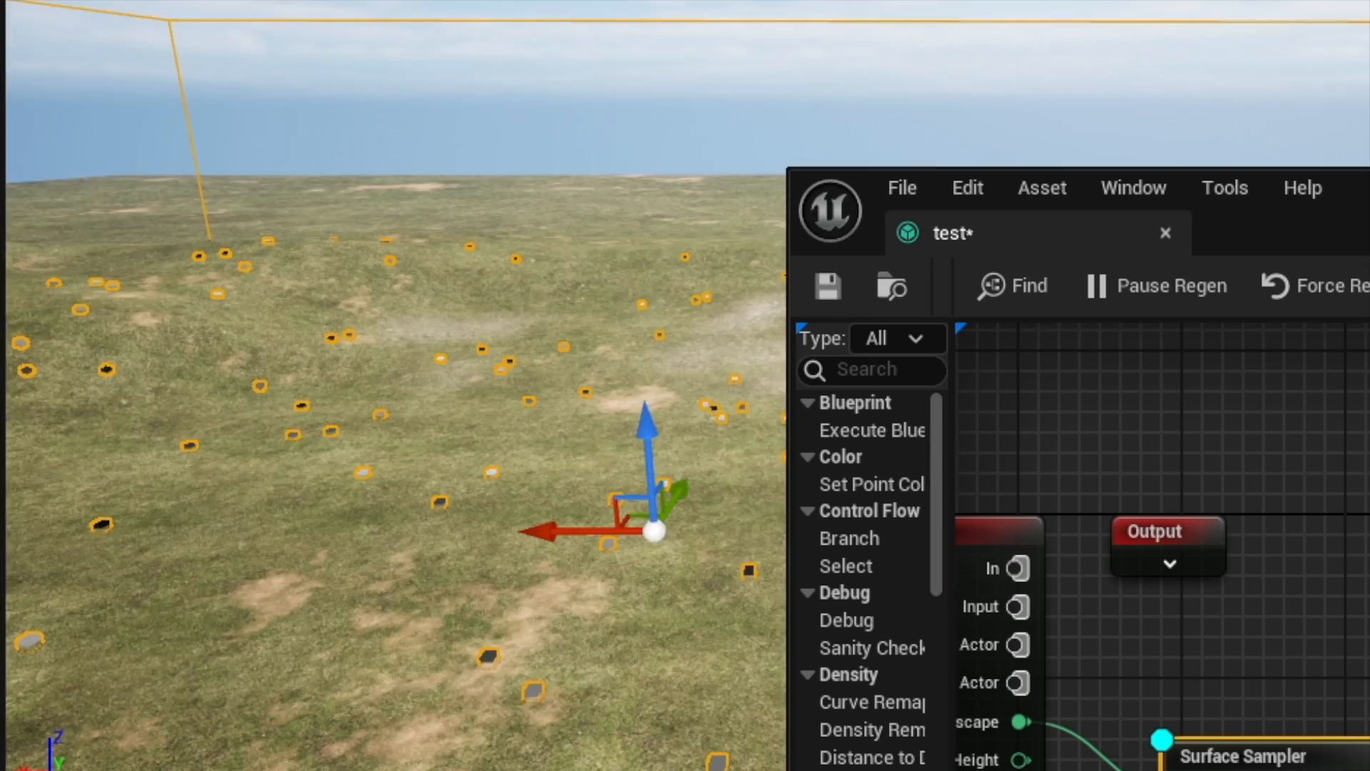
right_drag(400, 385, 193, 335)
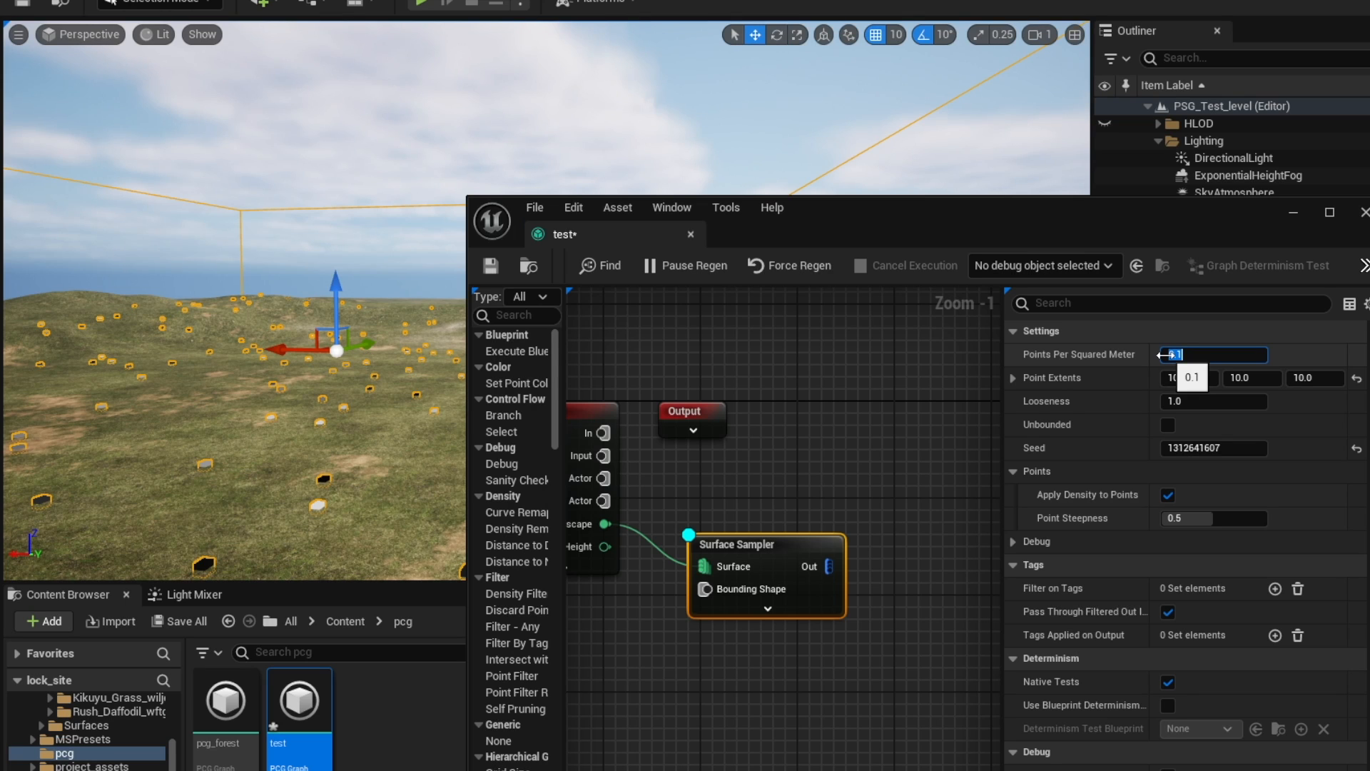
Try a Surface Sampler density of 1 point per squared meter and restore it to 0.1
text(1)
key(Tab)
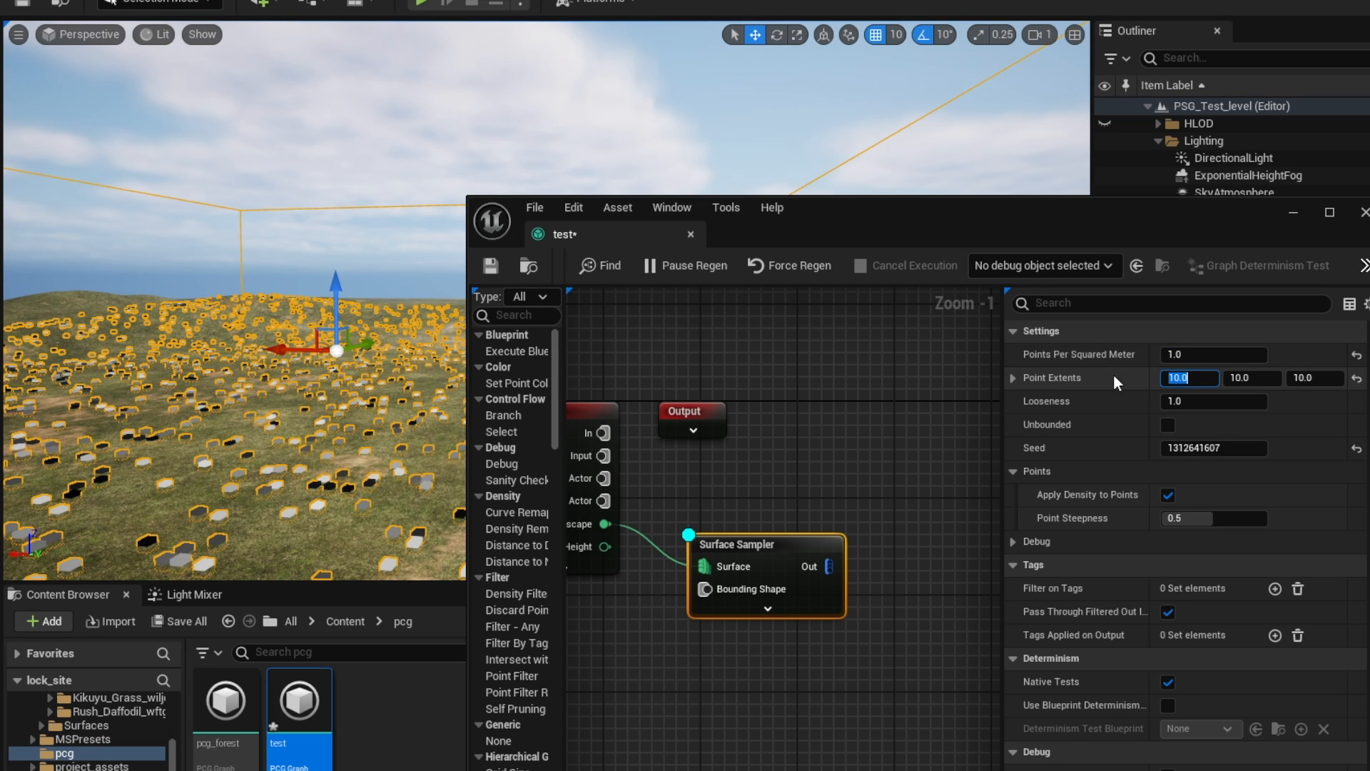
click(1193, 358)
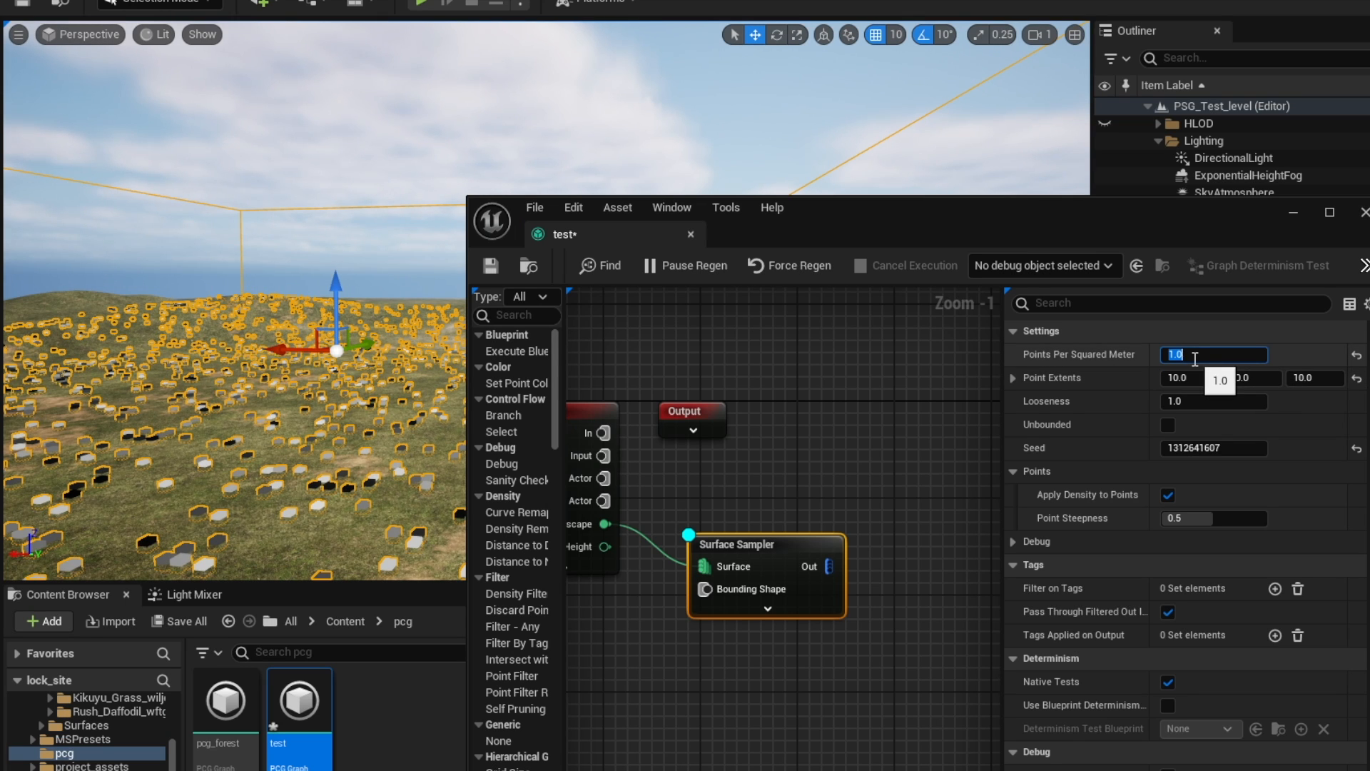
key(Return)
Set the first two point extents of the Surface Sampler to 30
click(1190, 377)
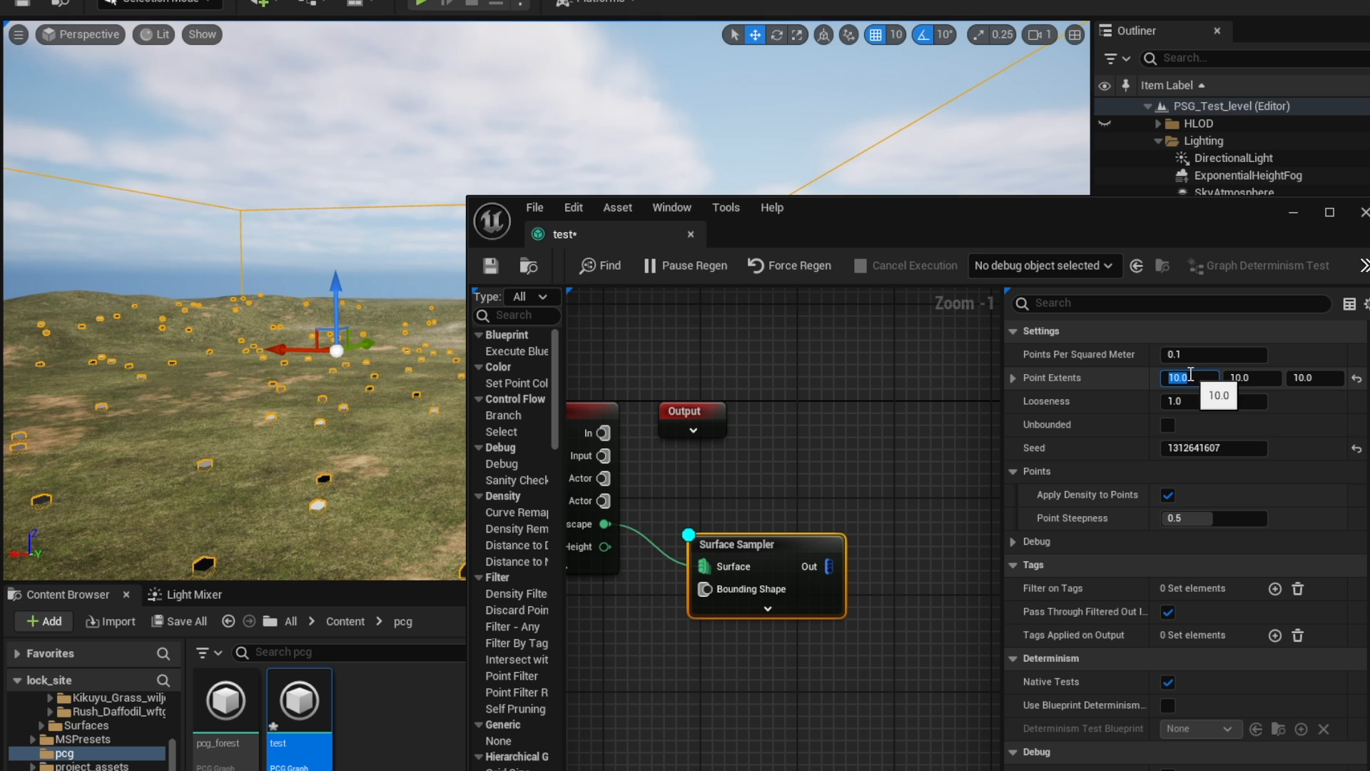
text(30)
key(Tab)
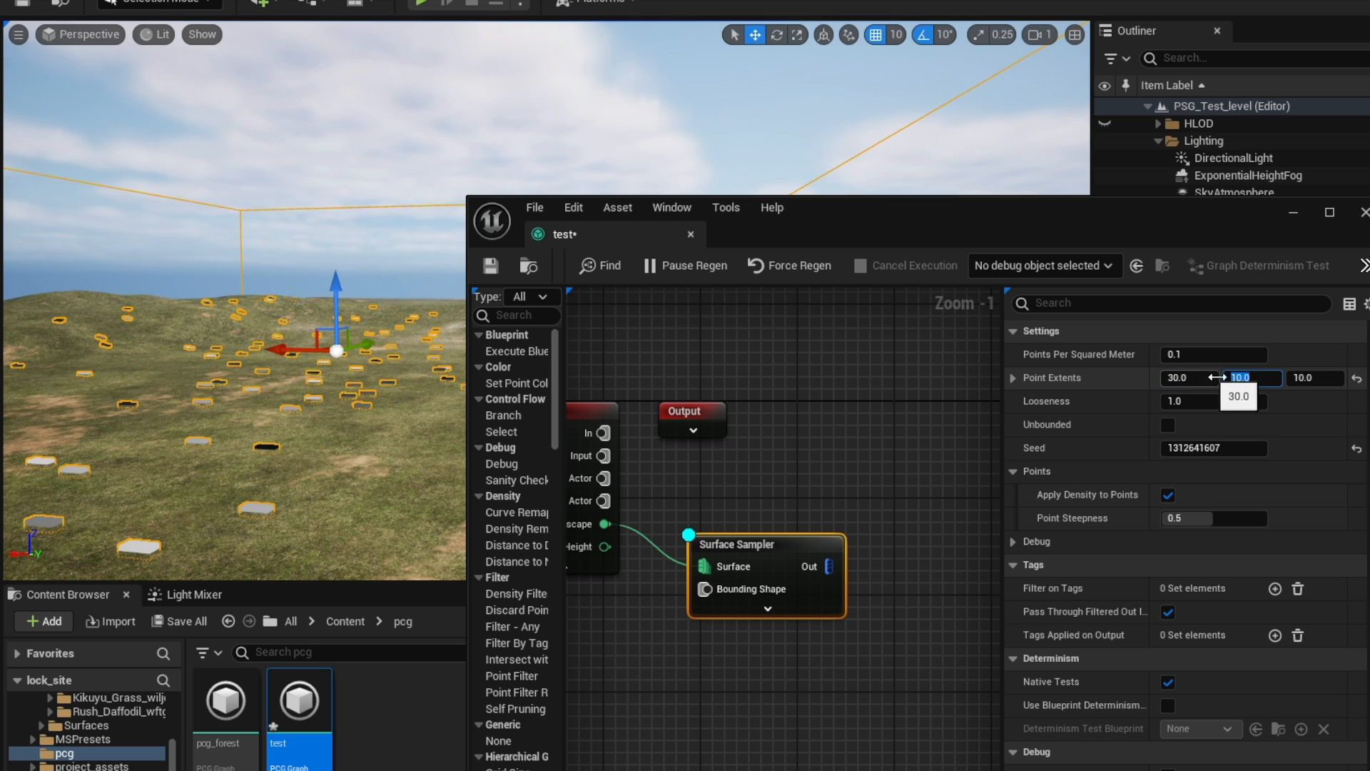
text(30)
key(Tab)
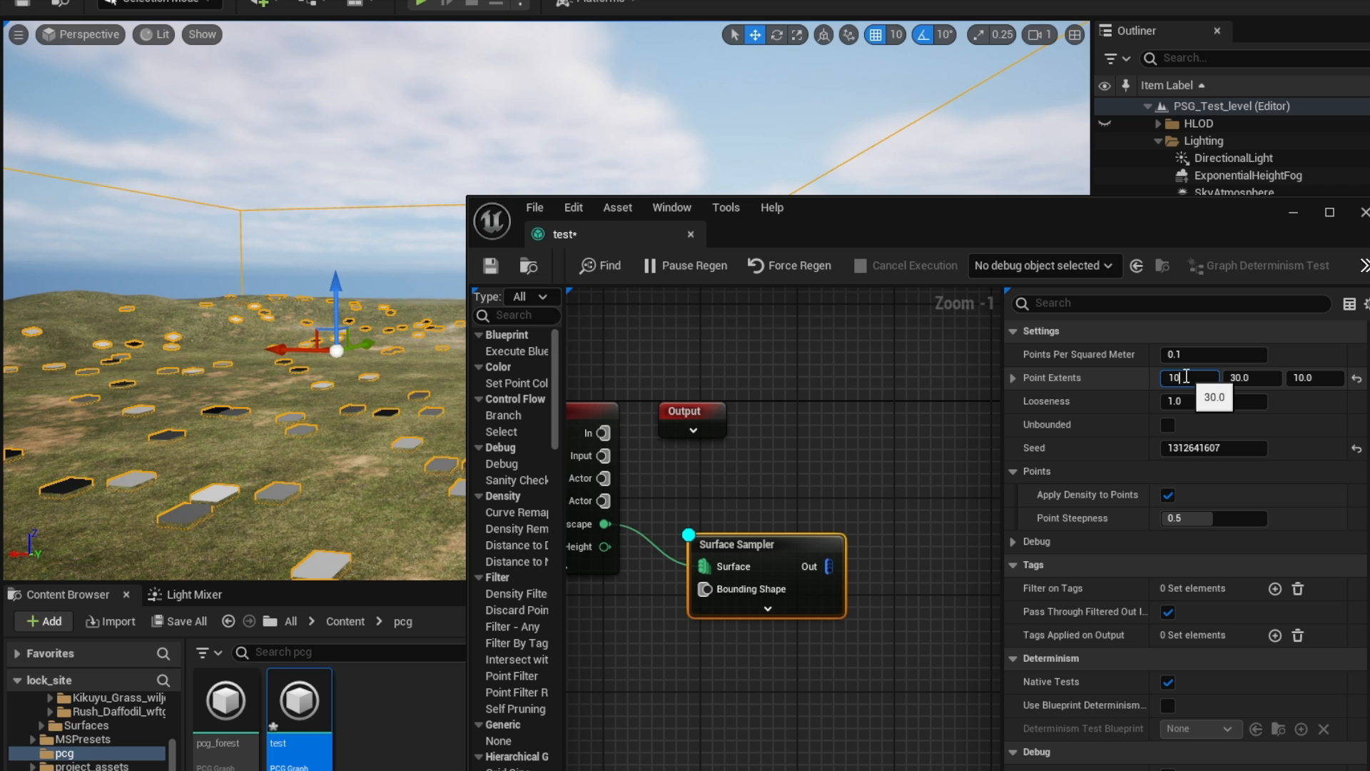
Set the Surface Sampler's point extents to 100 on all three axes
click(1186, 377)
text(100)
key(Tab)
text(10)
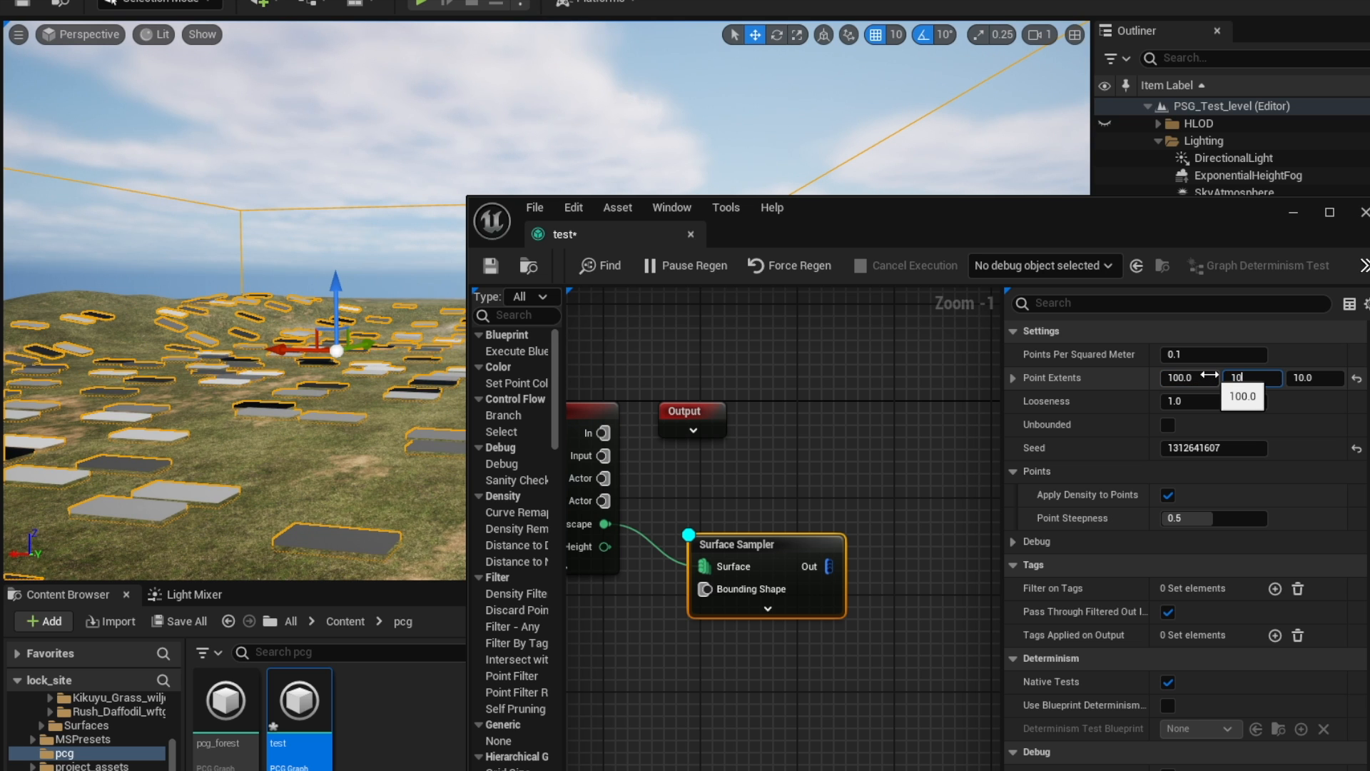
text(0)
key(Tab)
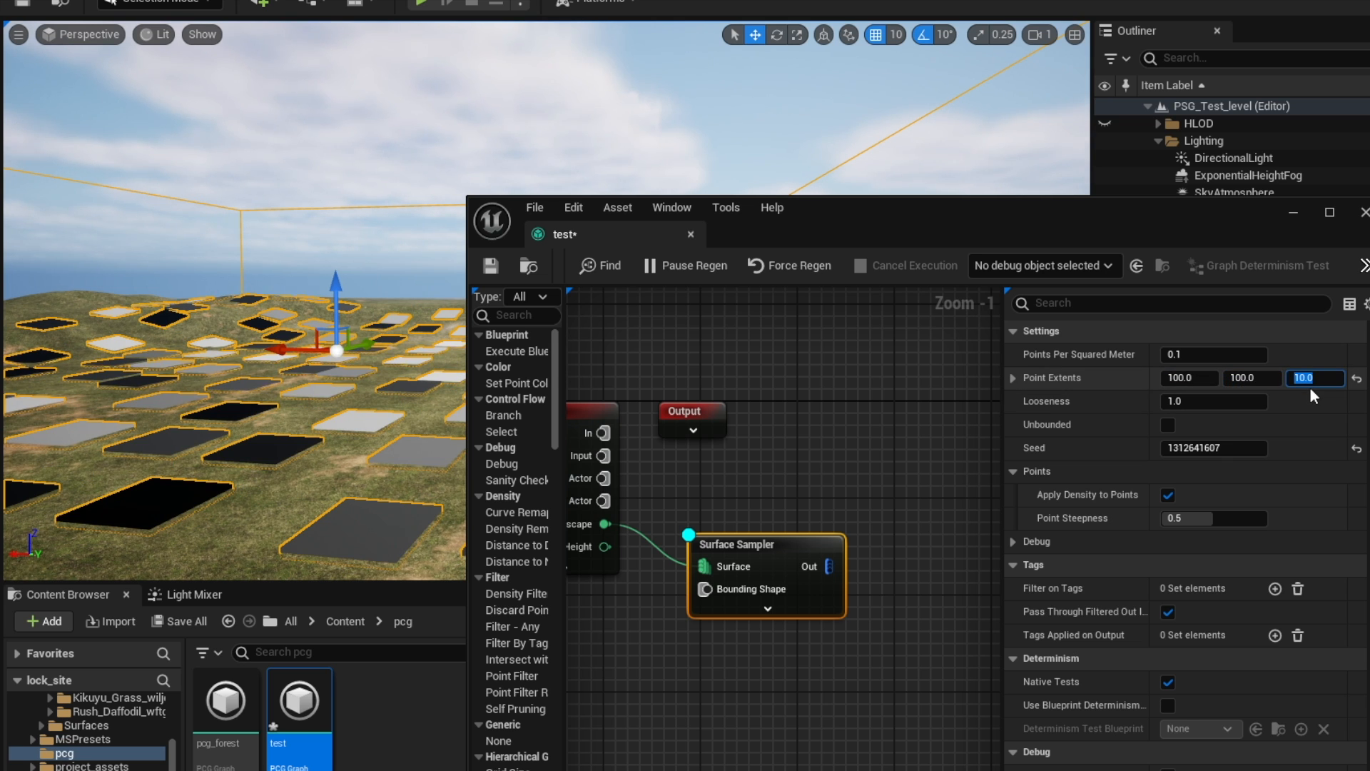
text(100)
key(Return)
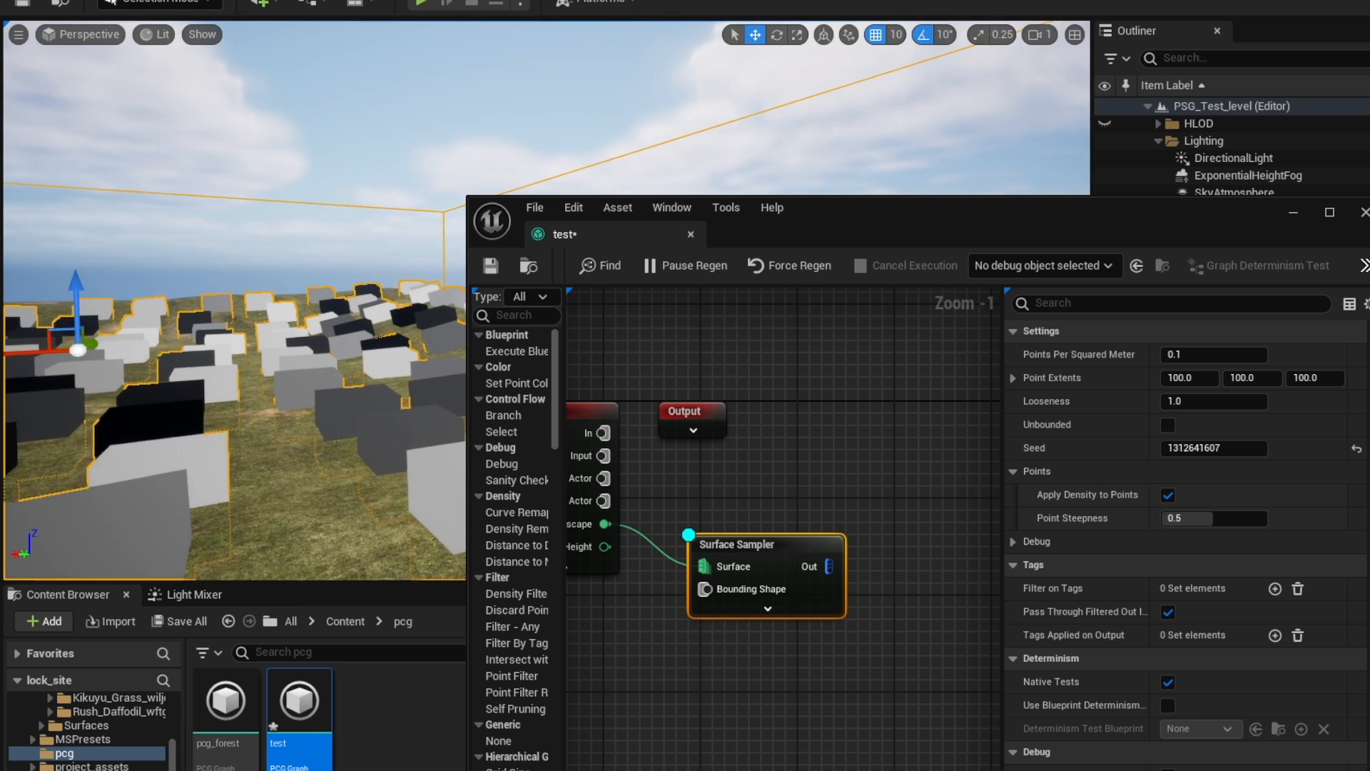
Add a Transform Points node beside the Surface Sampler and link the sampler's Out pin to its In pin
key(w)
right_drag(241, 334, 207, 328)
right_click(808, 528)
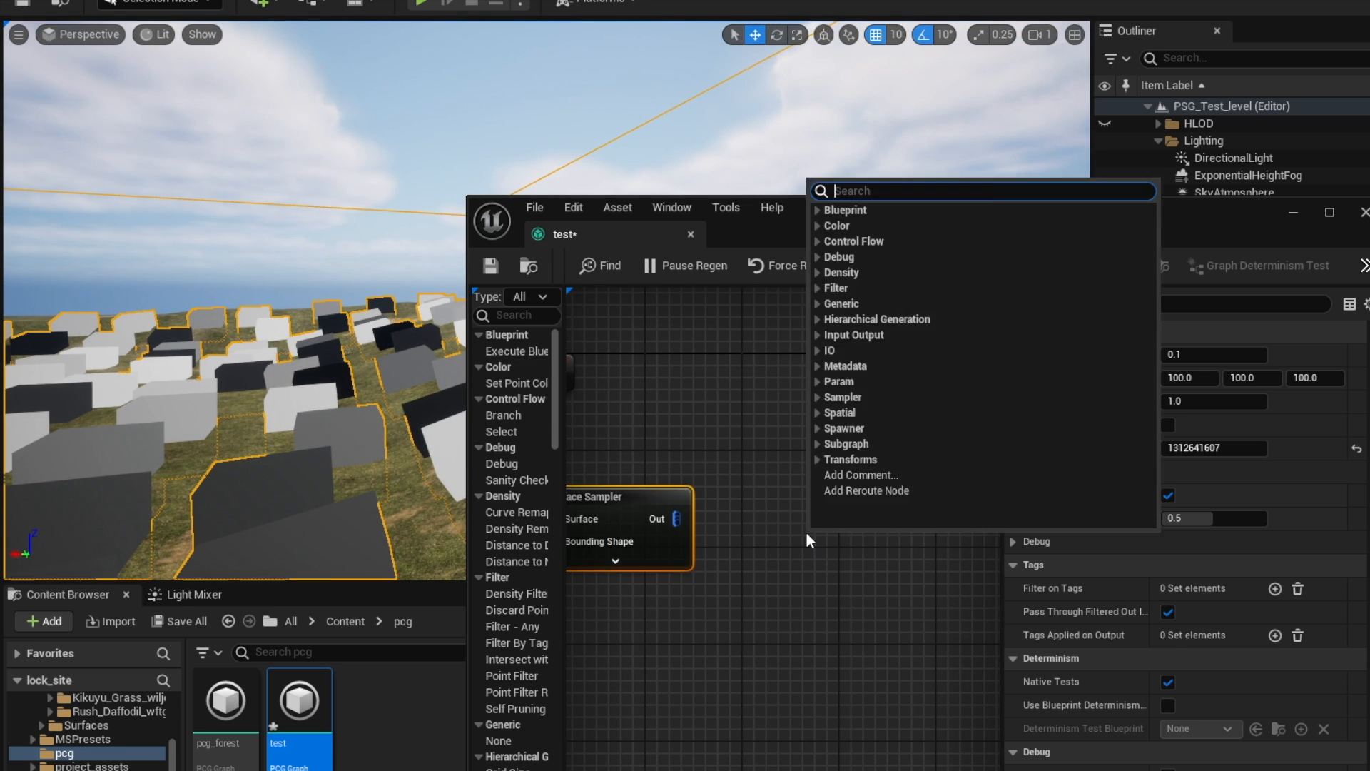
text(trans)
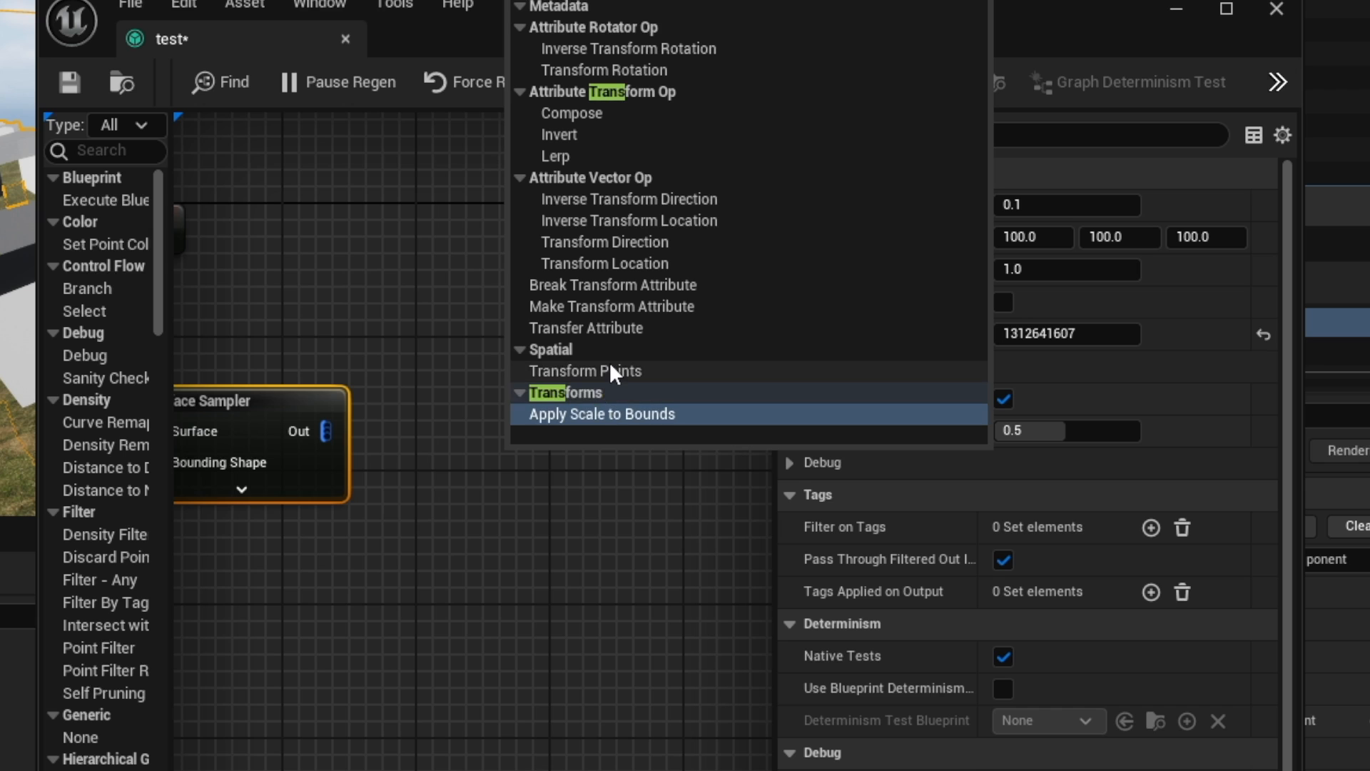
click(609, 368)
drag(338, 432, 533, 487)
right_drag(539, 477, 564, 407)
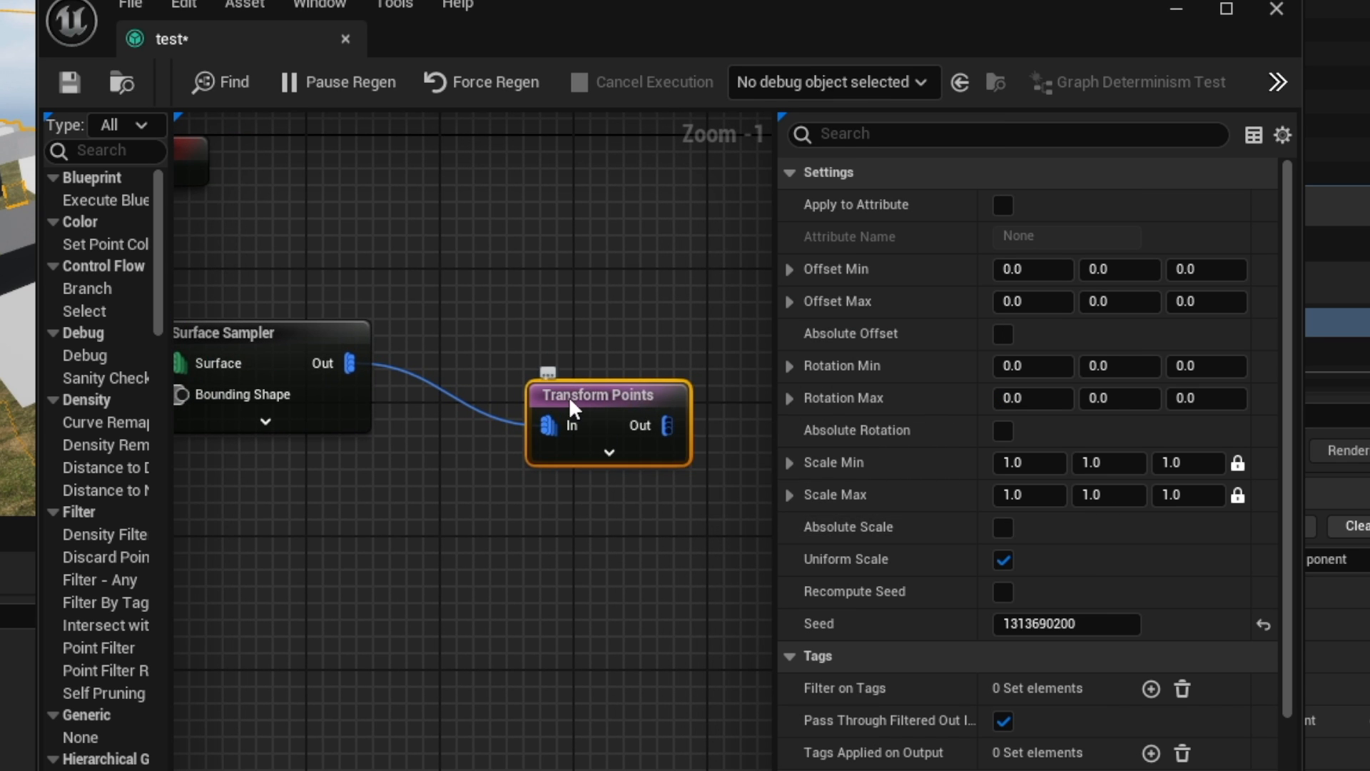
Turn off the Surface Sampler's debug display and turn on that of the Transform Points node
right_drag(270, 348, 394, 342)
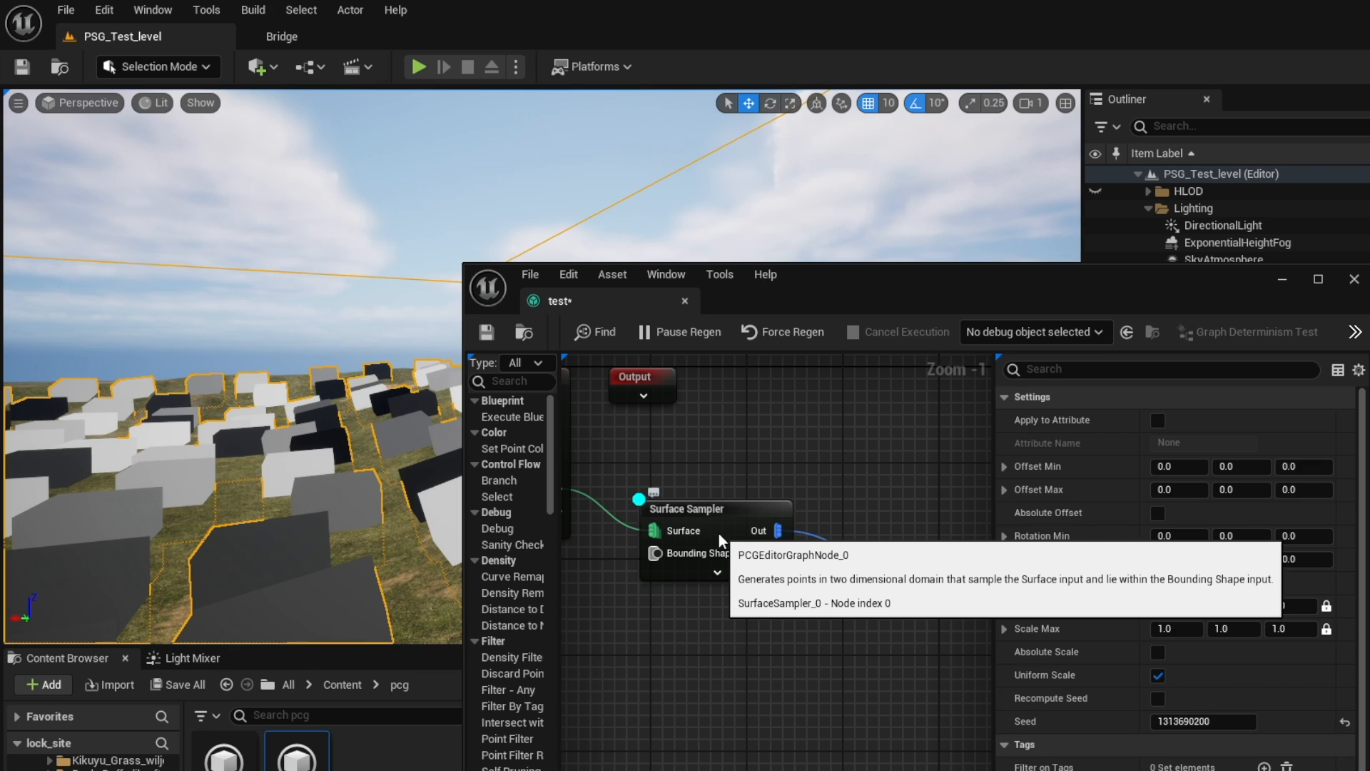
click(718, 533)
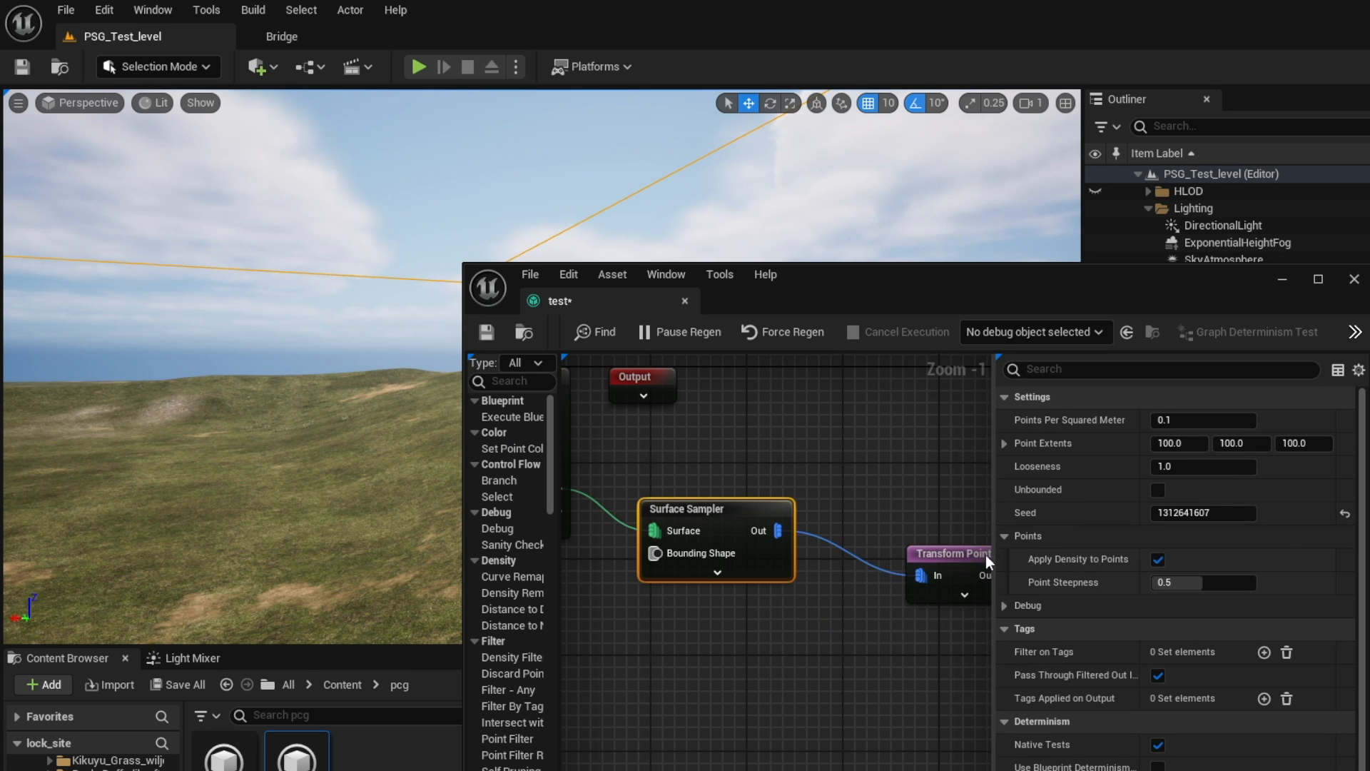
right_drag(986, 554, 849, 528)
click(821, 556)
key(d)
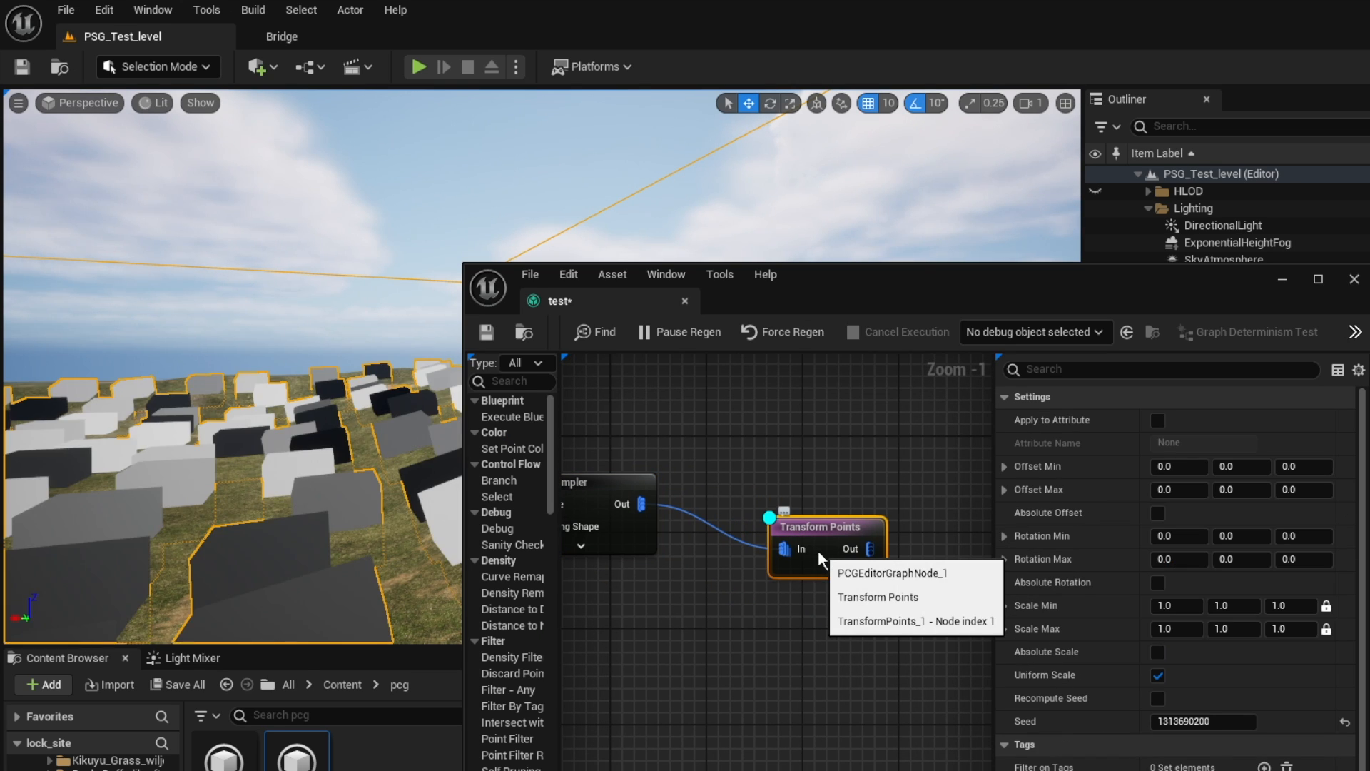
mouse_move(300, 428)
right_down()
mouse_move(250, 426)
mouse_move(279, 385)
mouse_move(343, 432)
mouse_move(307, 421)
right_up()
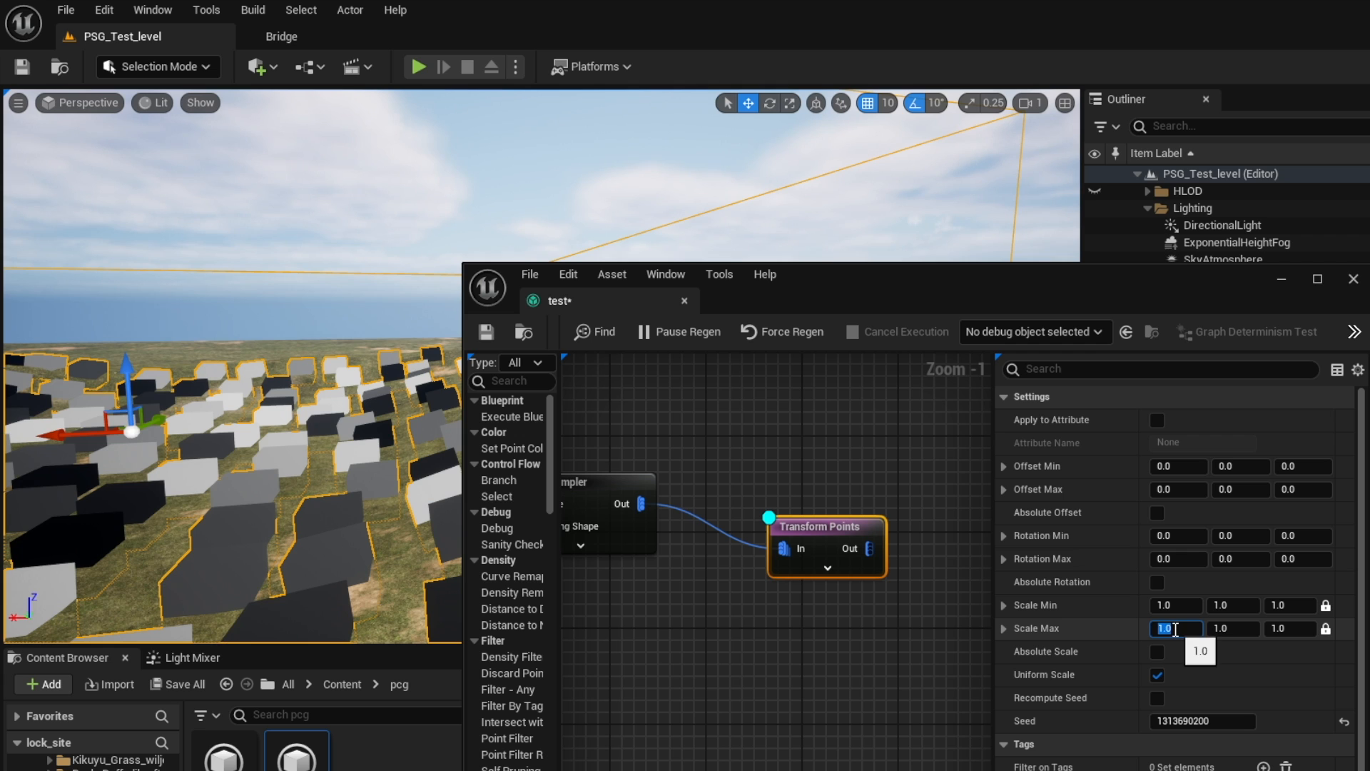
Set the Transform Points node's Scale Min to 0.5 and Scale Max to 2, after trying a maximum of 3
text(3)
key(Tab)
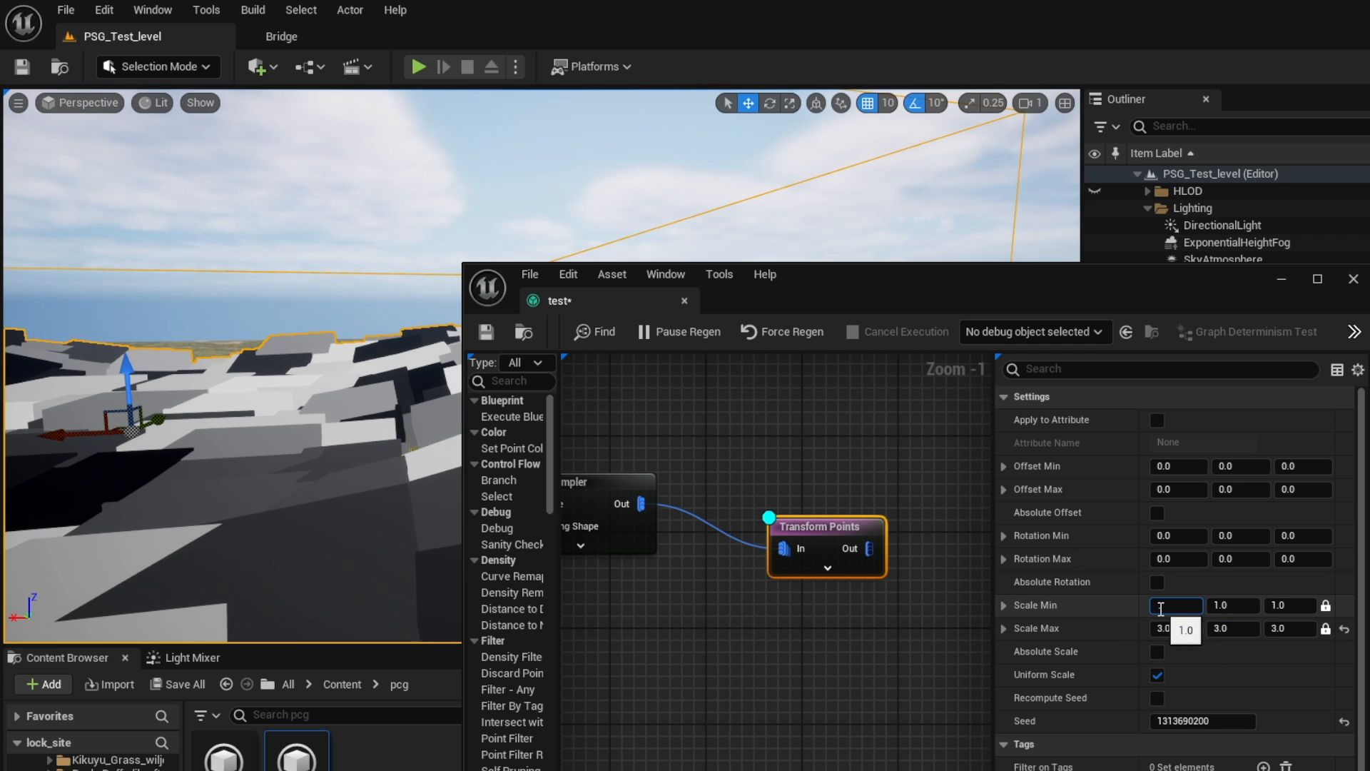
text(0.5)
click(1172, 628)
text(2)
key(Return)
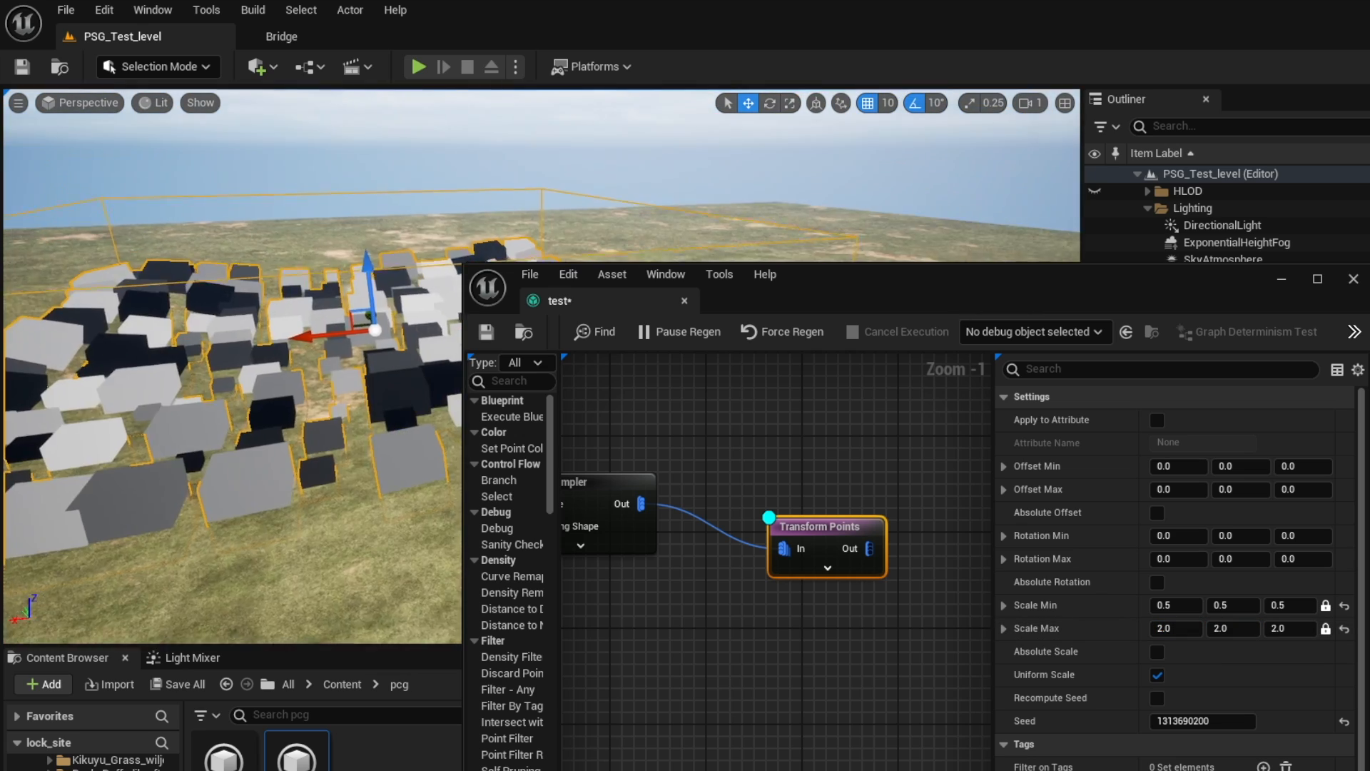
right_drag(286, 399, 306, 356)
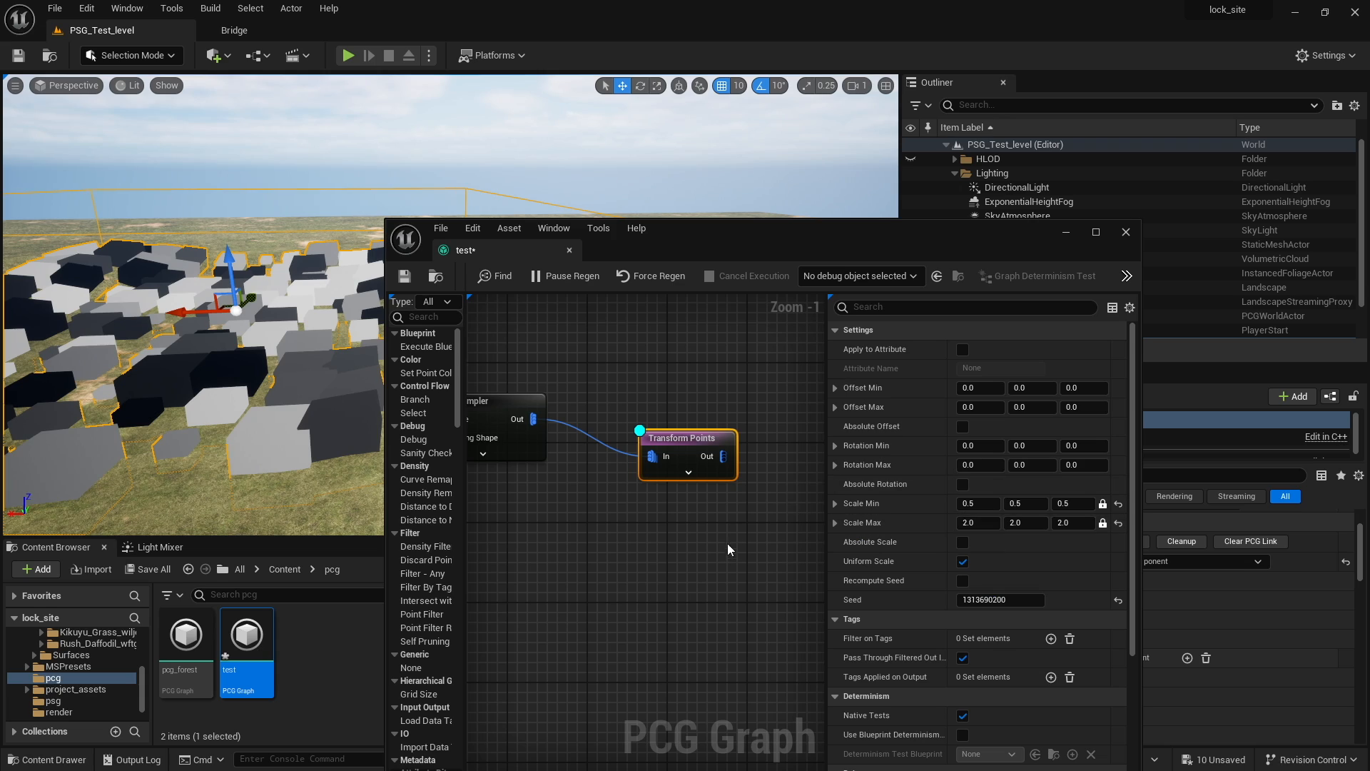
Add a Static Mesh Spawner node, link the Transform Points Out pin to its In pin and line the nodes up
right_drag(891, 606, 769, 598)
right_click(719, 471)
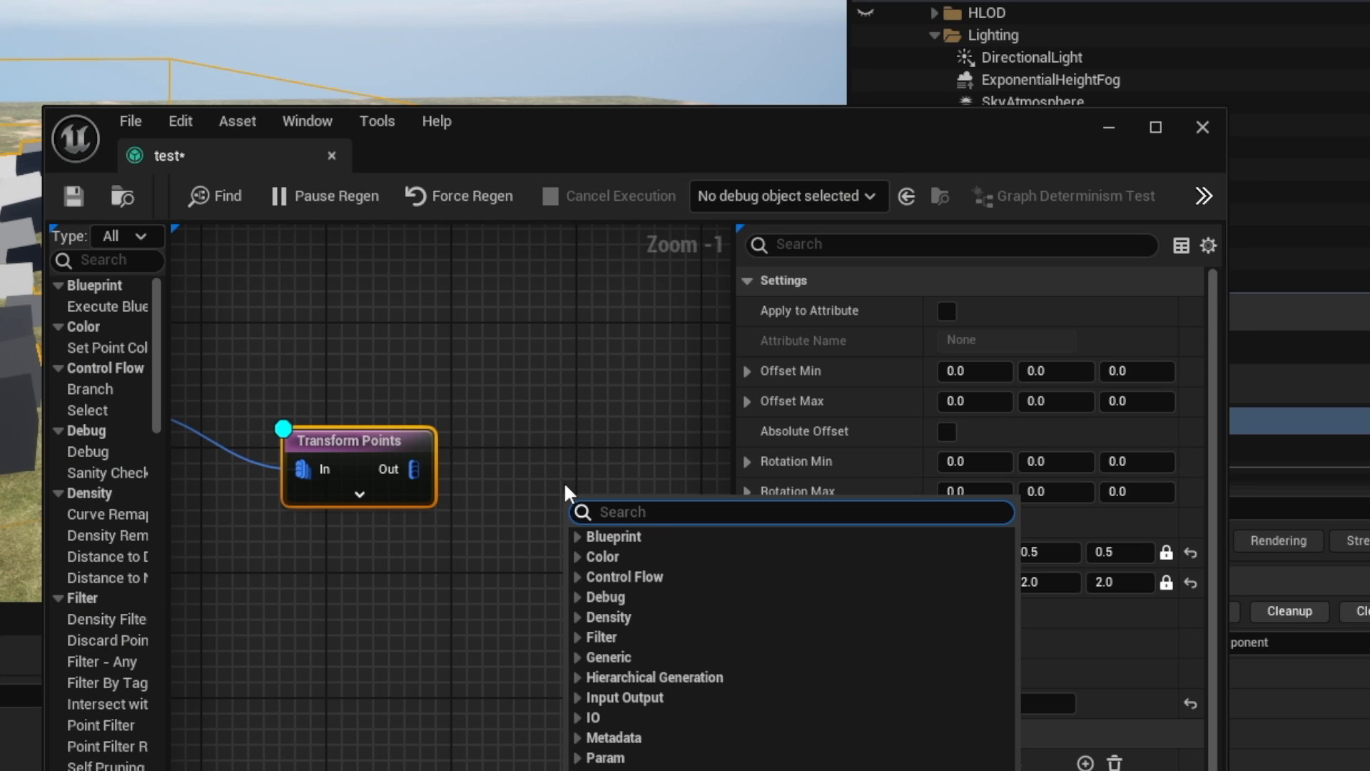
text(sta)
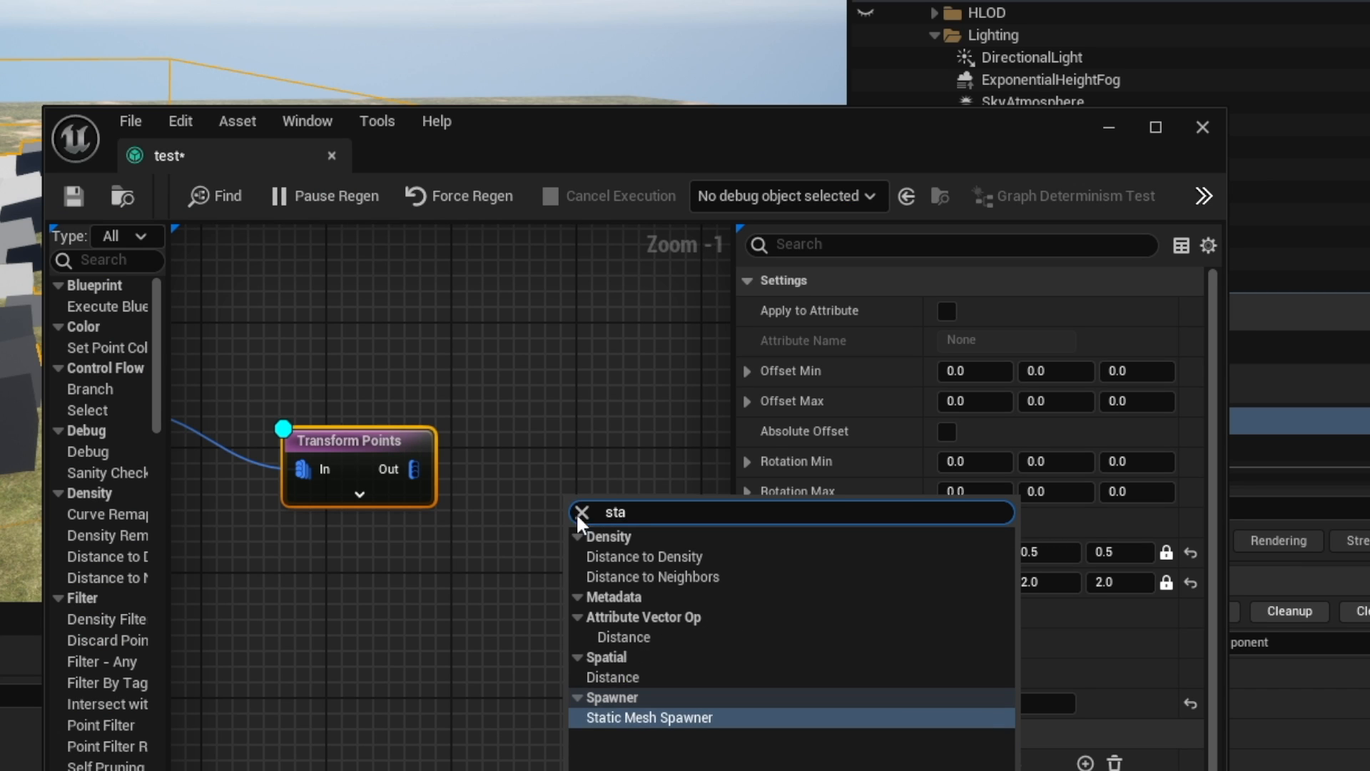
click(633, 718)
right_drag(470, 515, 327, 453)
drag(270, 407, 441, 468)
drag(501, 447, 499, 386)
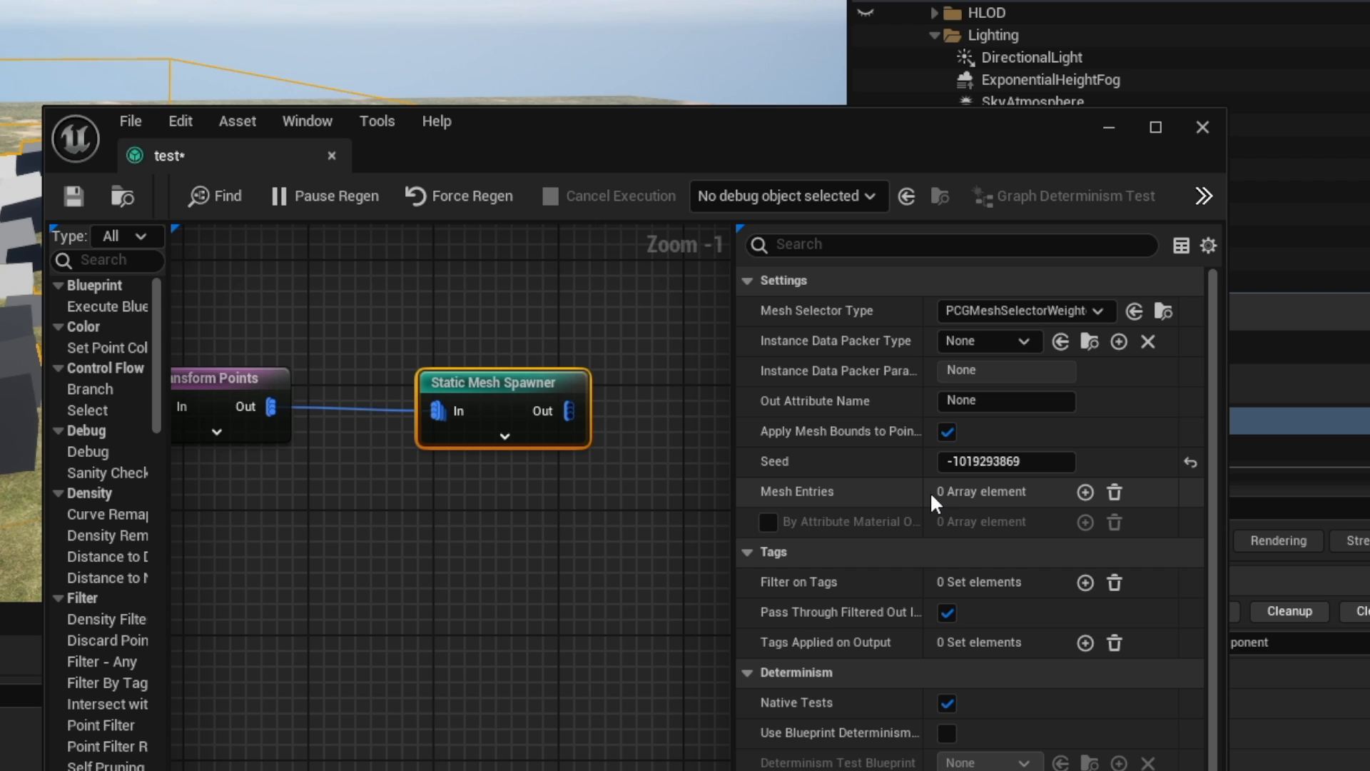
Add one mesh entry to the Static Mesh Spawner node and set its descriptor's static mesh to Cone
click(1085, 492)
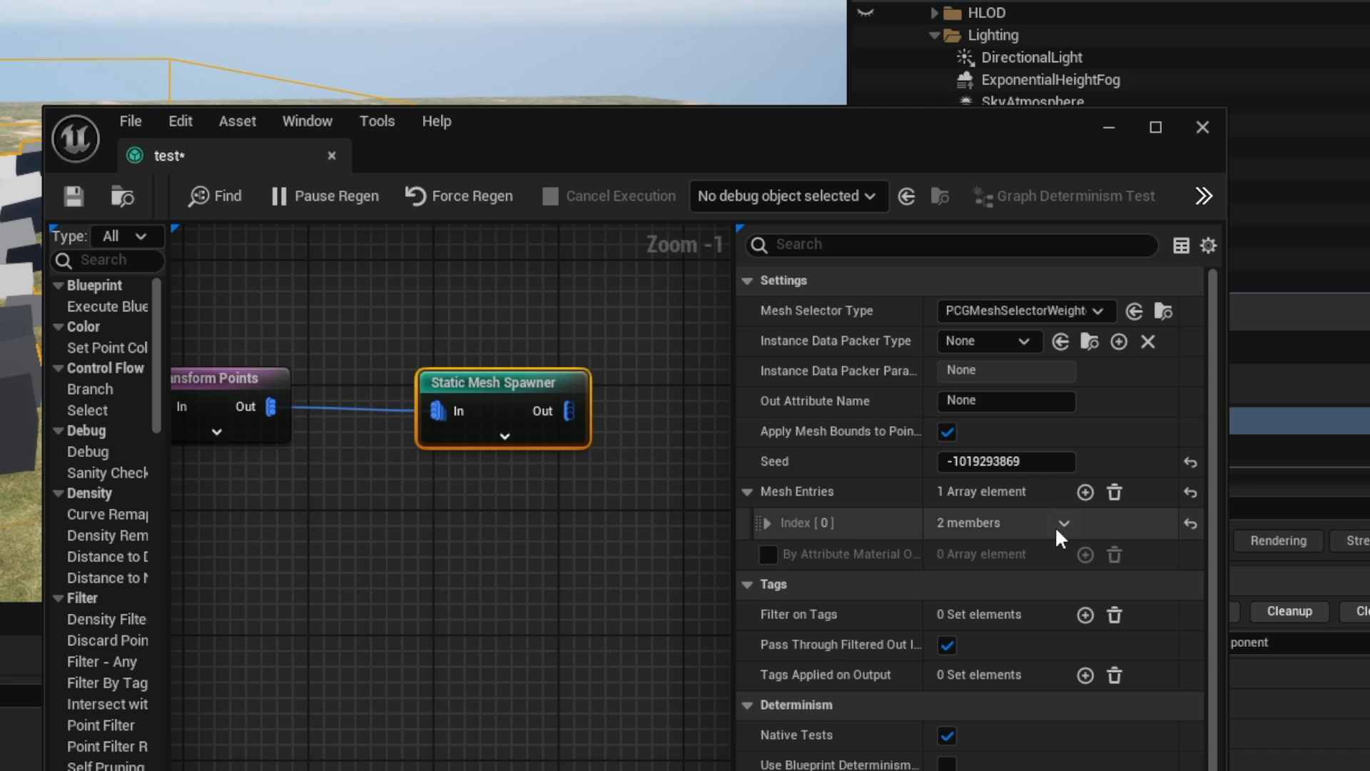
click(767, 523)
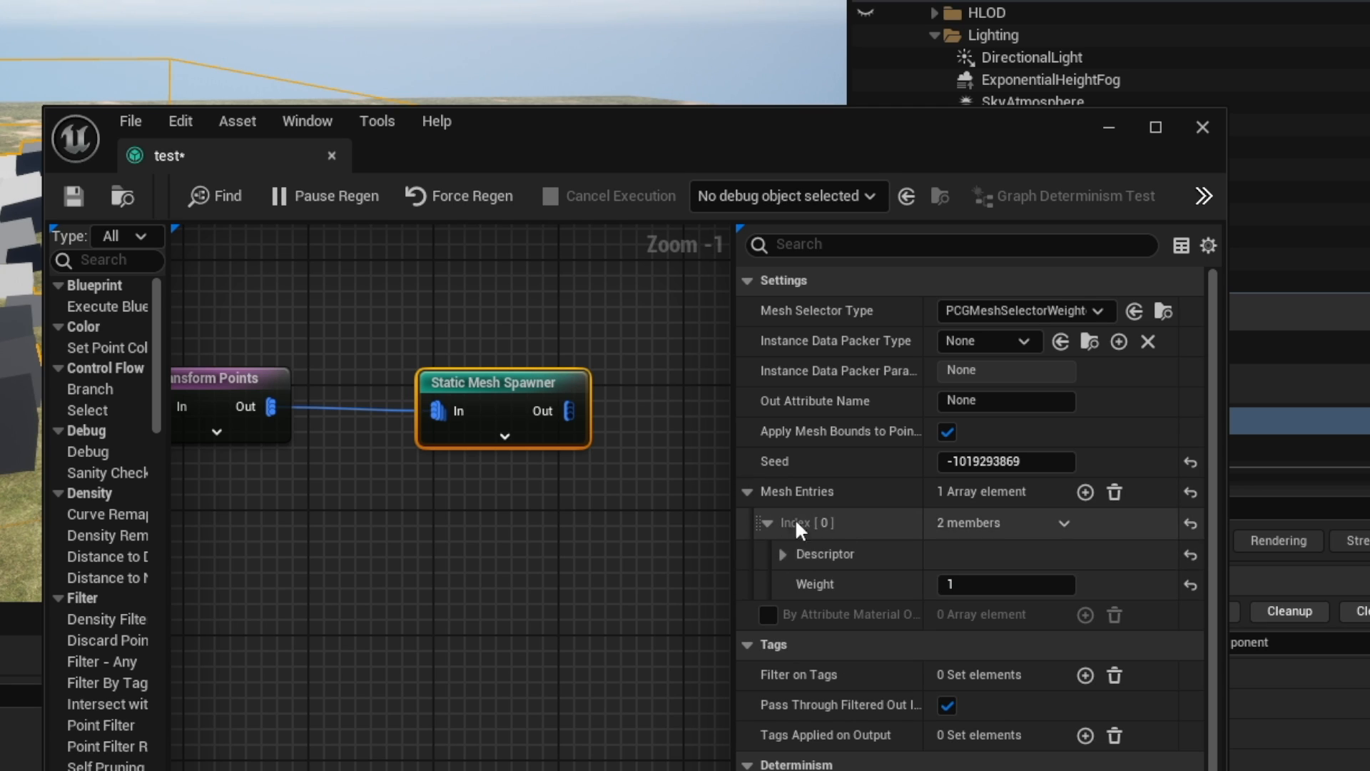
click(783, 555)
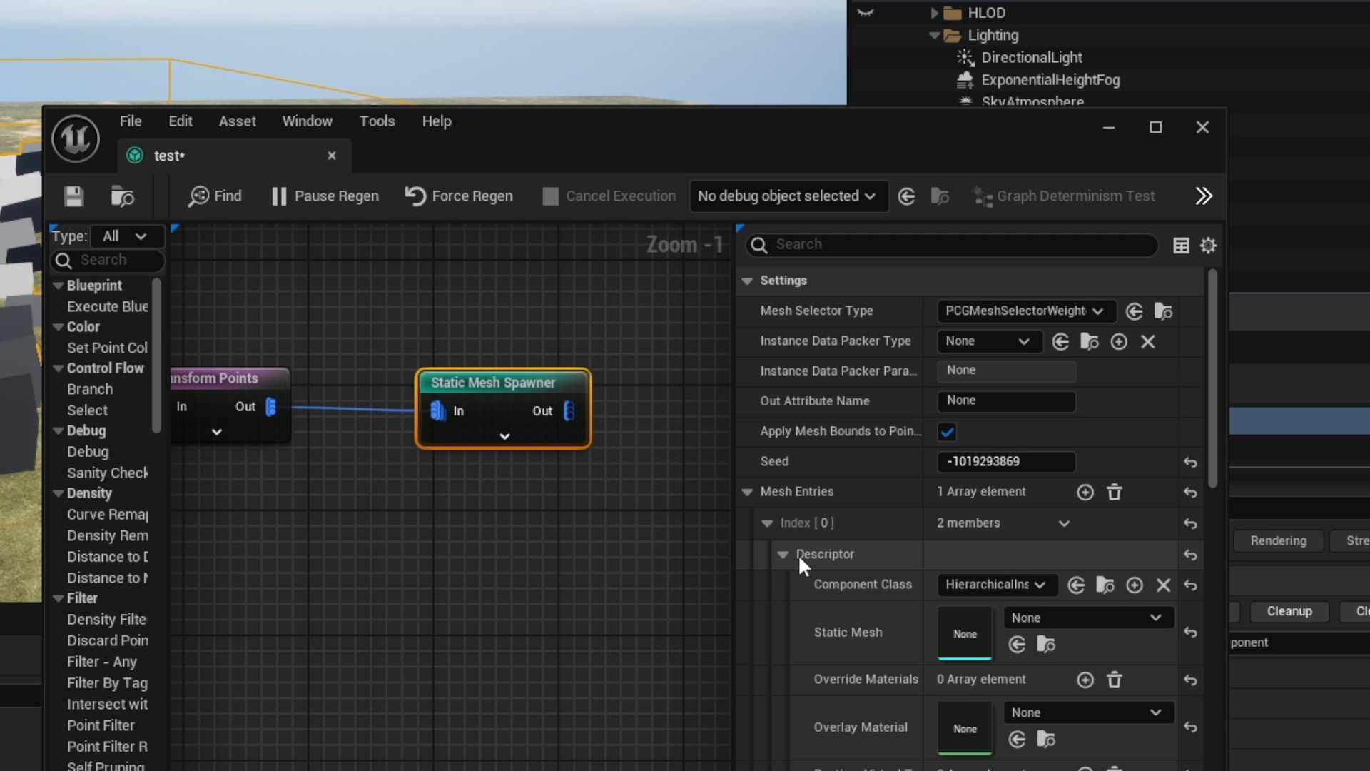
click(1061, 617)
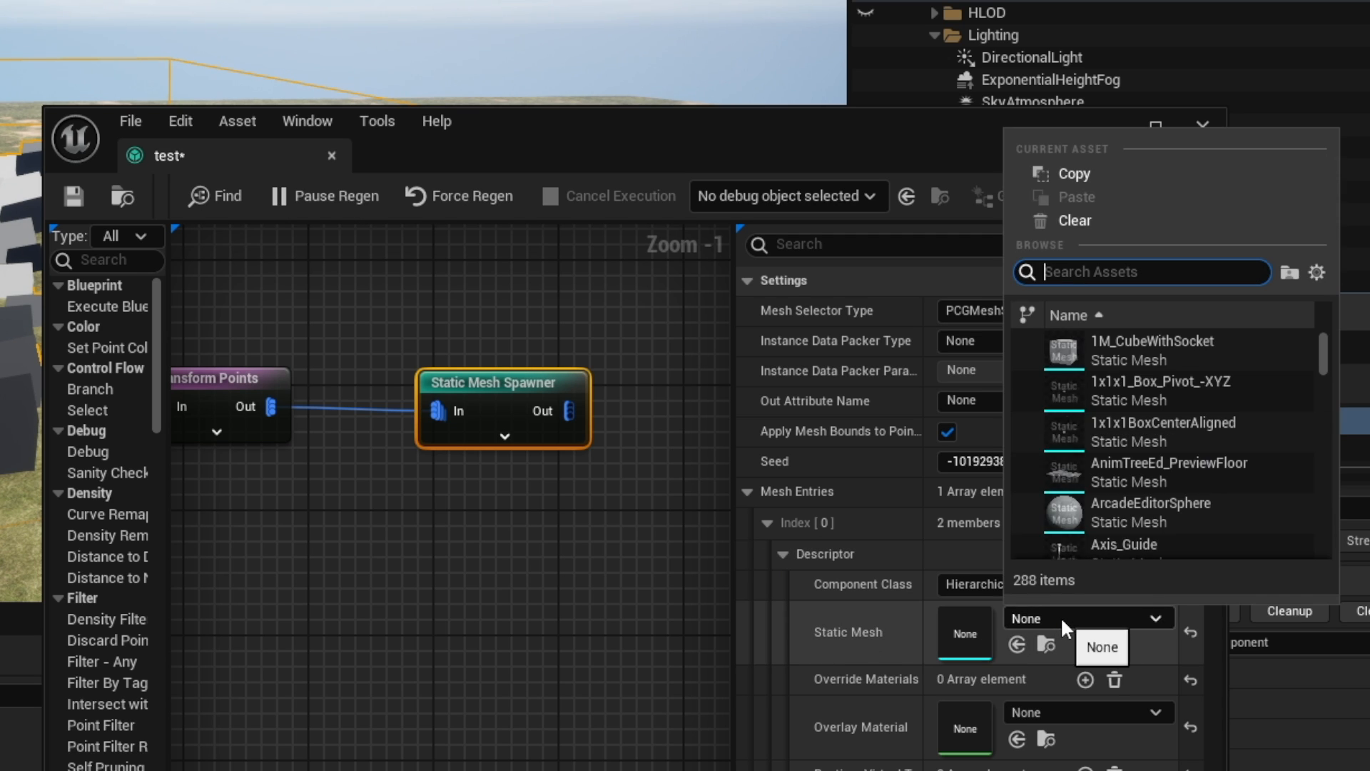
scroll(1092, 464, down, 2)
scroll(1084, 487, down, 3)
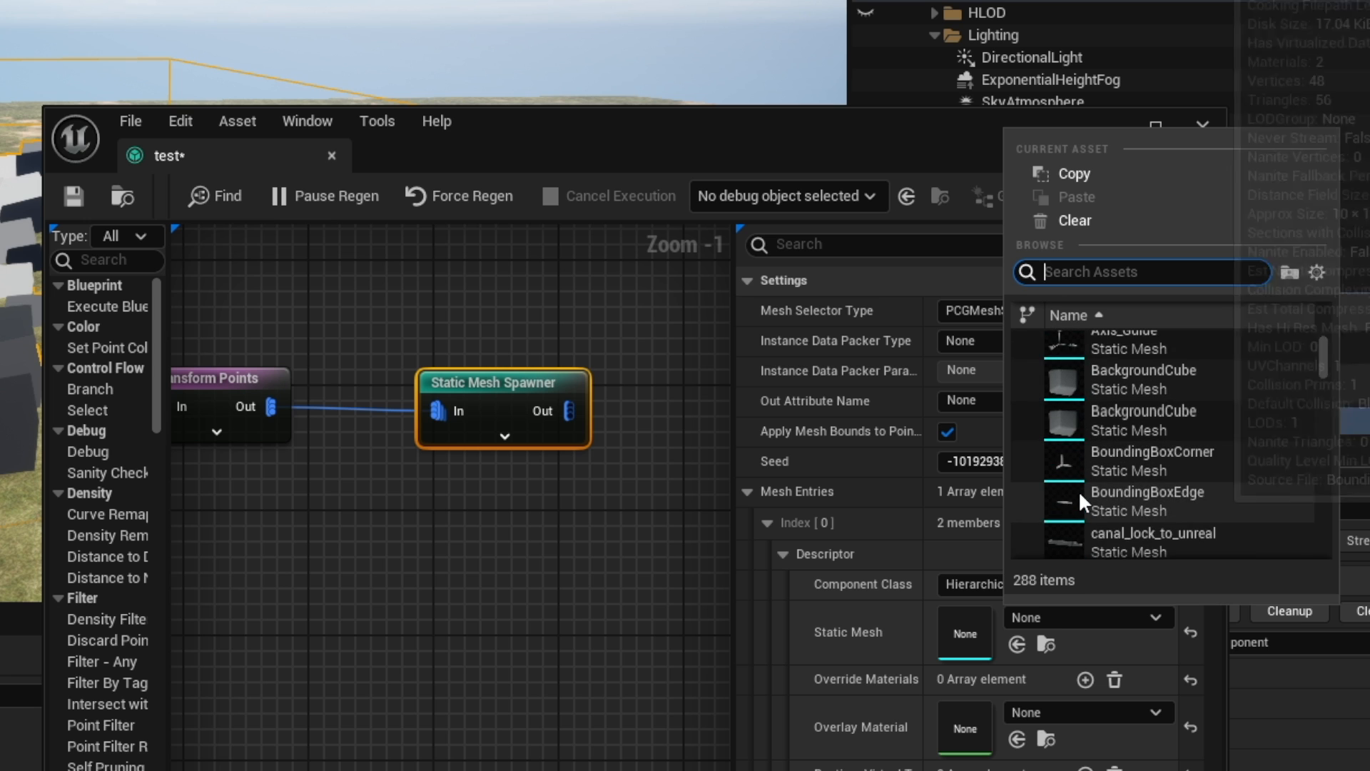
click(1078, 491)
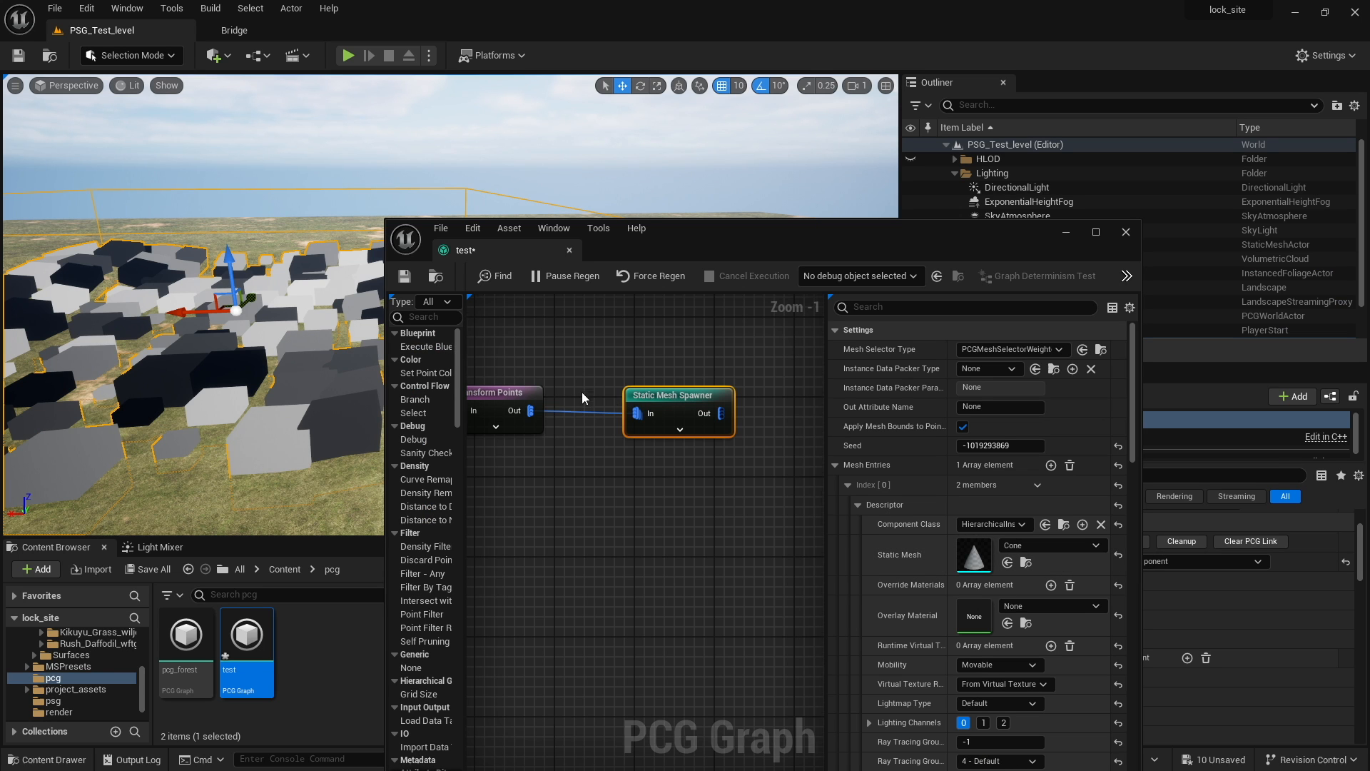
Set the Transform Points node's Scale Max to 4 and inspect the spawned cones in the level
right_drag(582, 398, 691, 385)
click(598, 380)
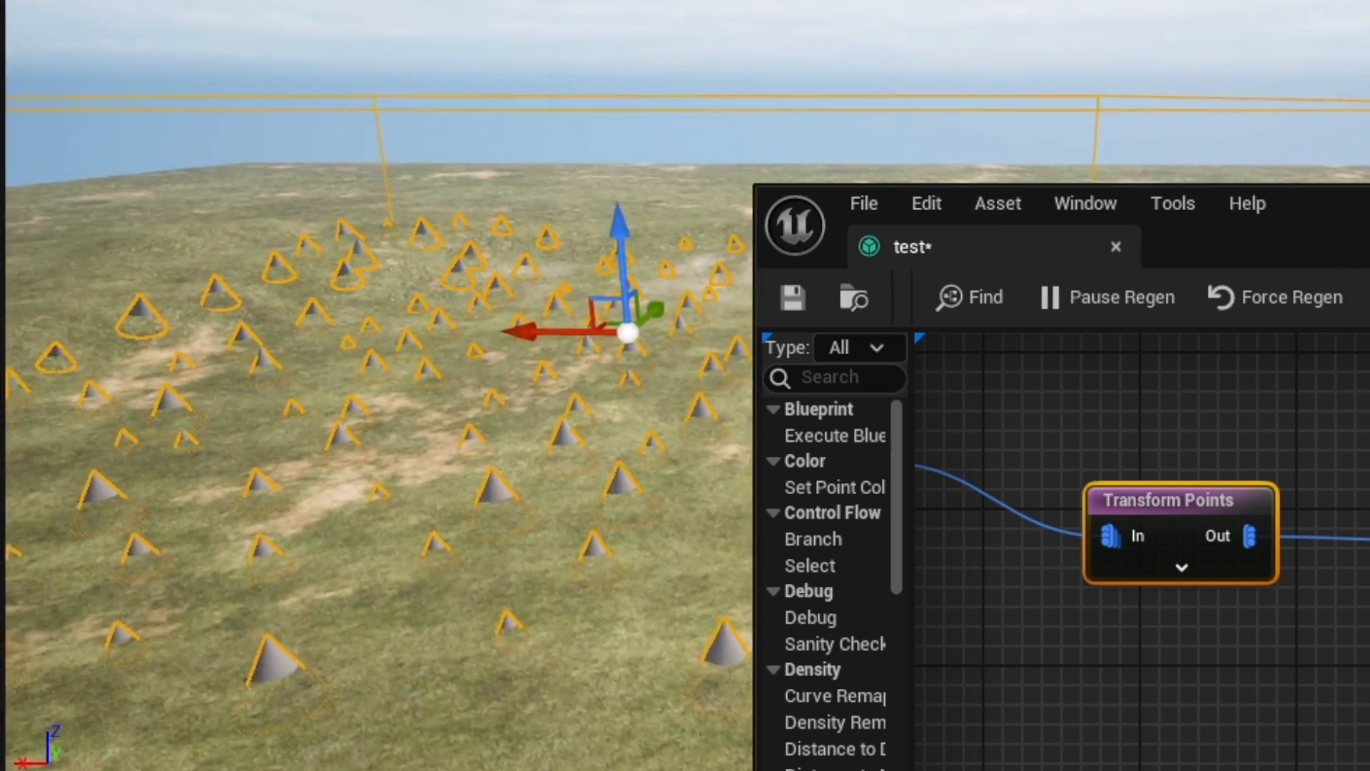
key(w)
right_drag(400, 400, 292, 357)
key(w)
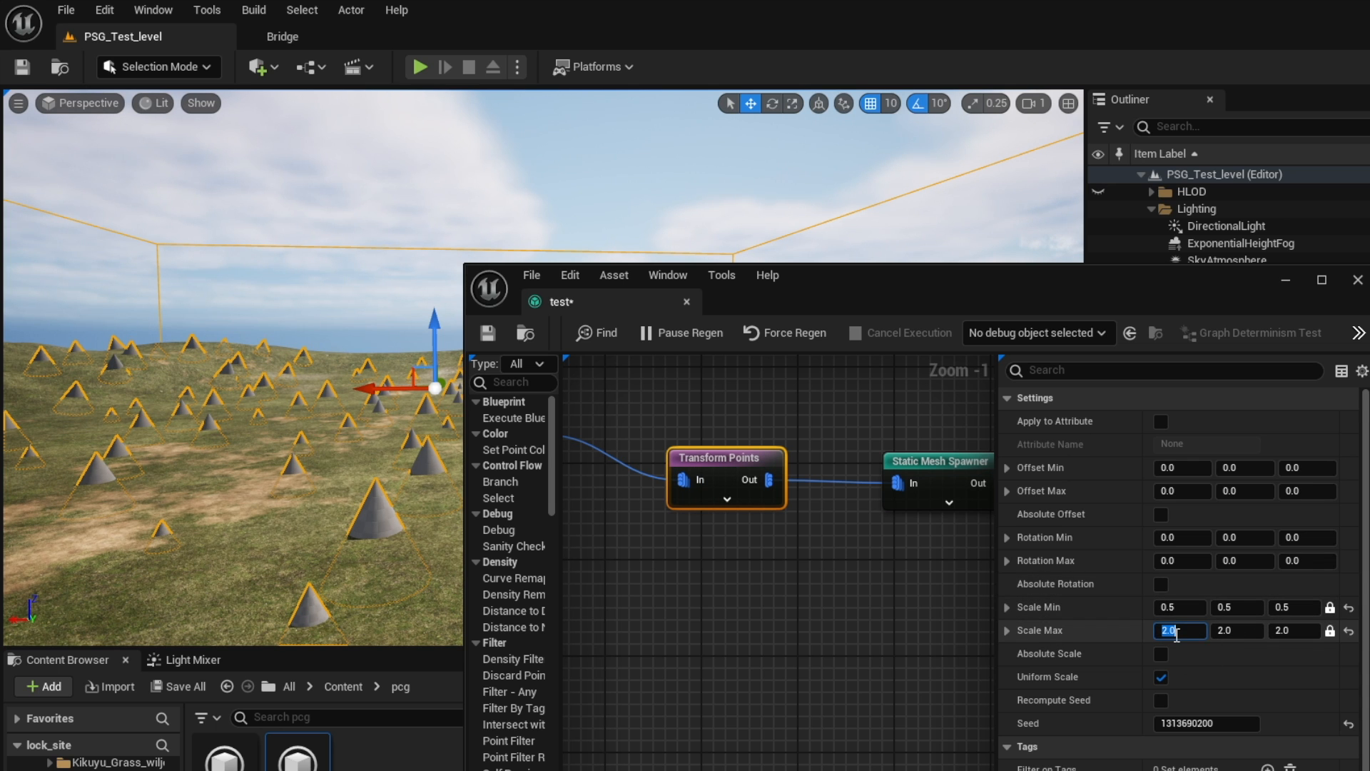
key(Tab)
right_drag(400, 442, 486, 421)
key(s)
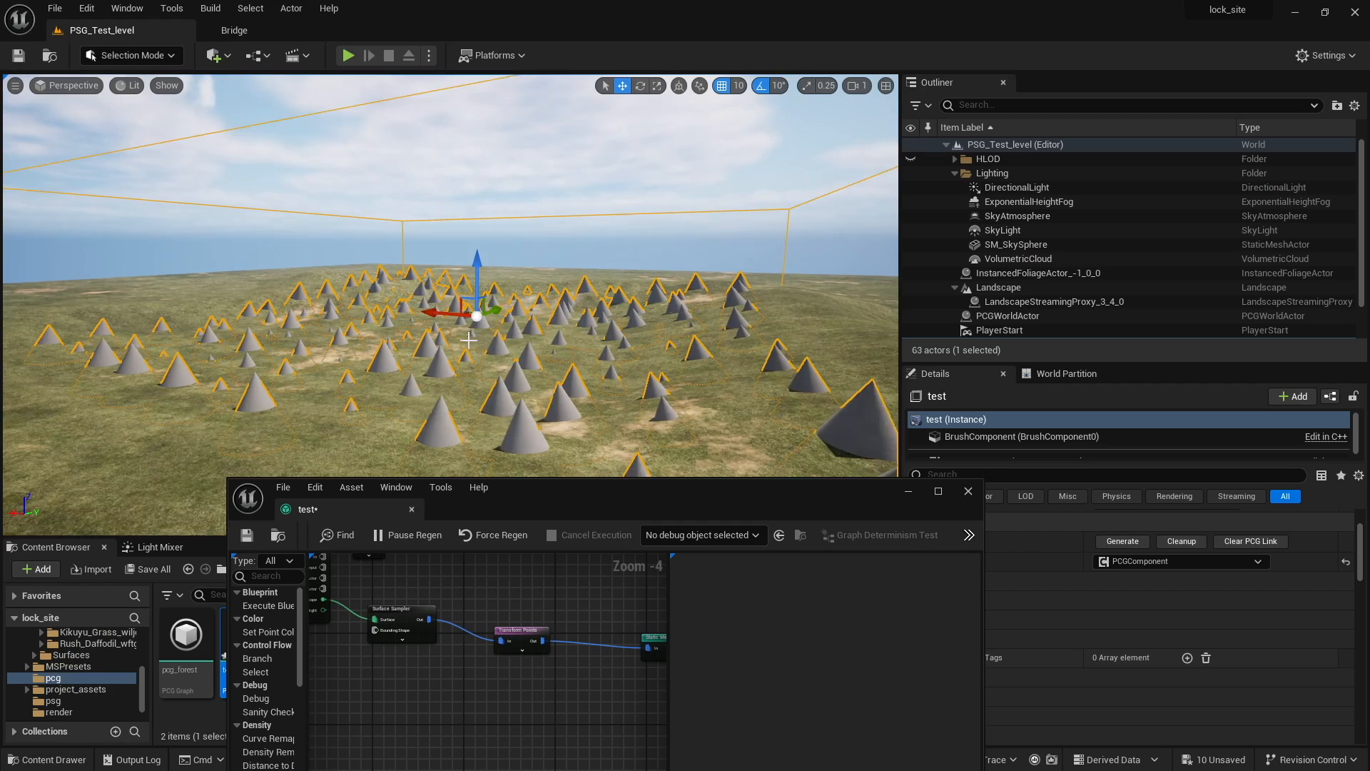
Set the Static Mesh Spawner's mesh entry to SM_EuropeanHornbeam_Forest_09_PP from the EuropeanHornbeam/Geometry/PivotPainter folder
drag(597, 498, 466, 363)
right_drag(560, 510, 474, 486)
click(468, 483)
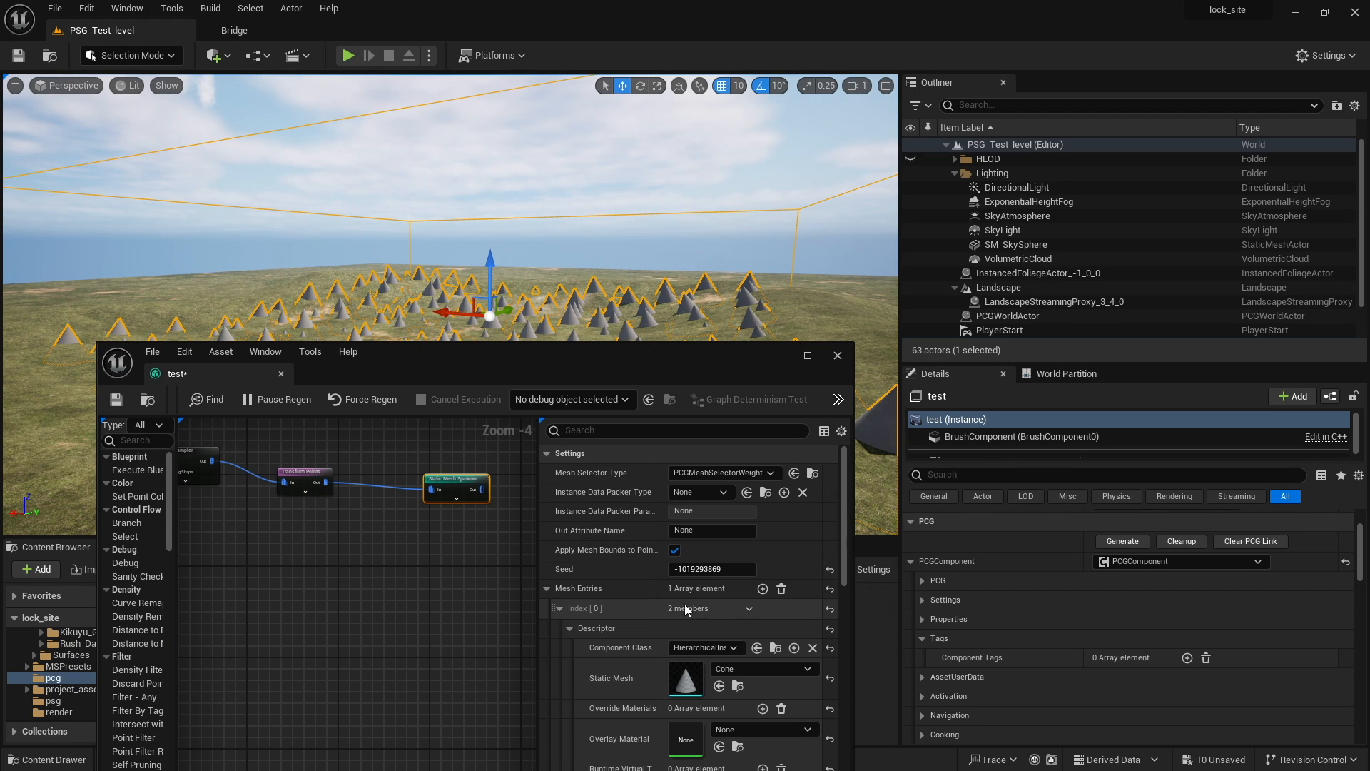
drag(662, 362, 1090, 152)
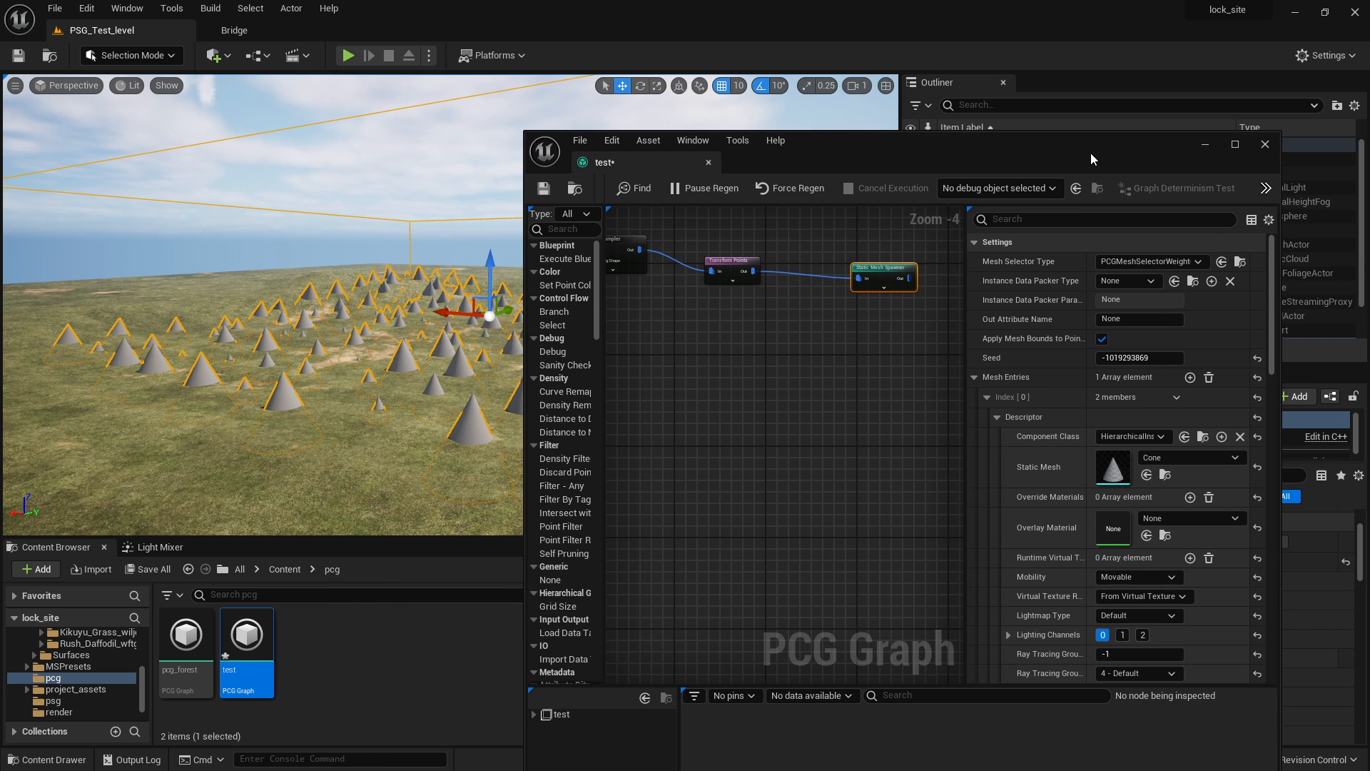
click(280, 572)
double_click(307, 633)
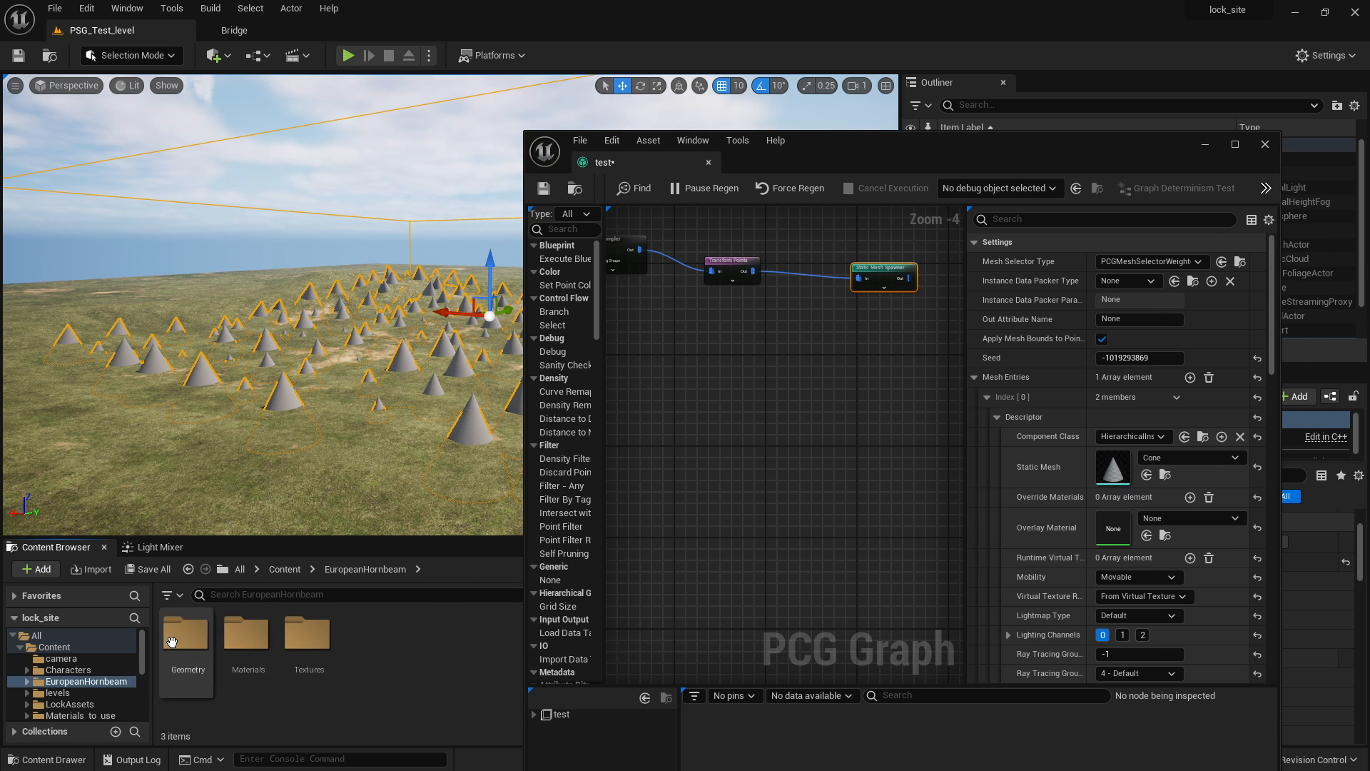
double_click(185, 635)
double_click(184, 635)
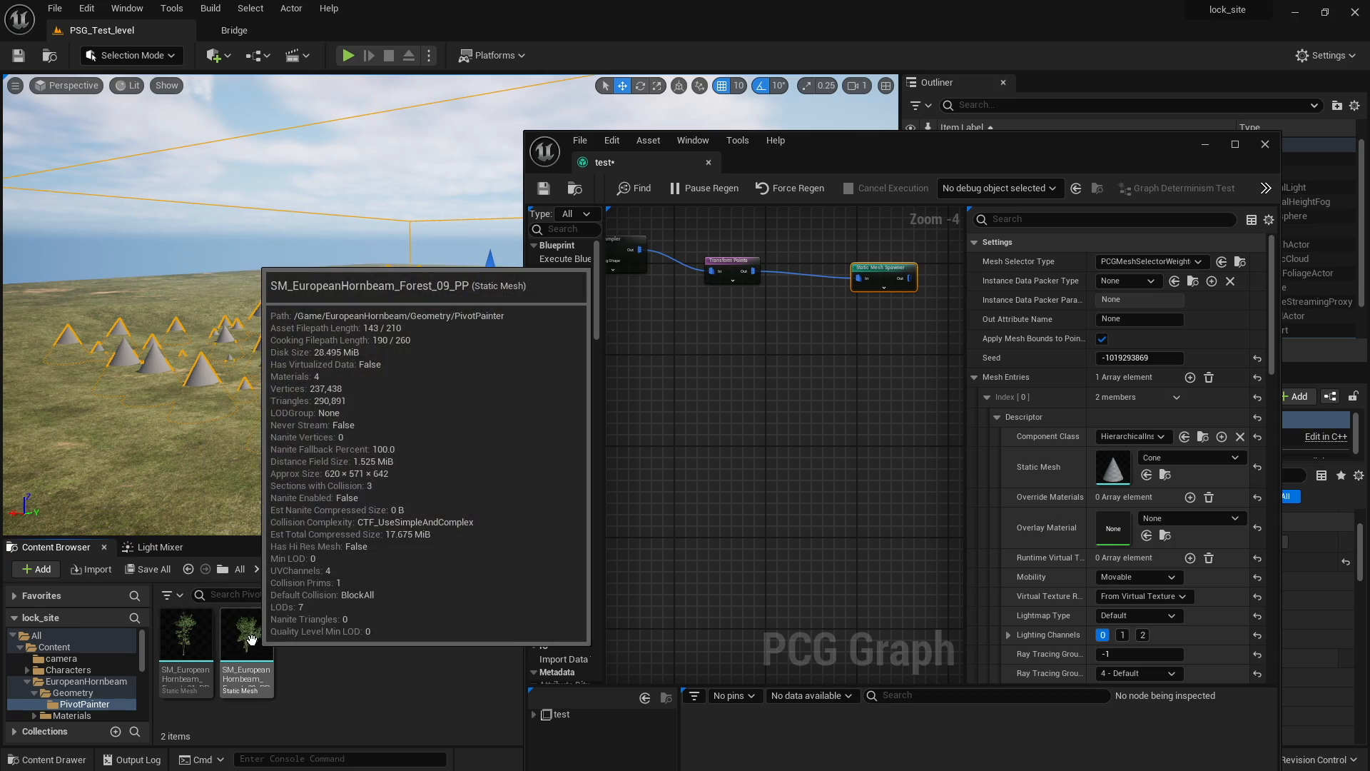
drag(252, 639, 1114, 469)
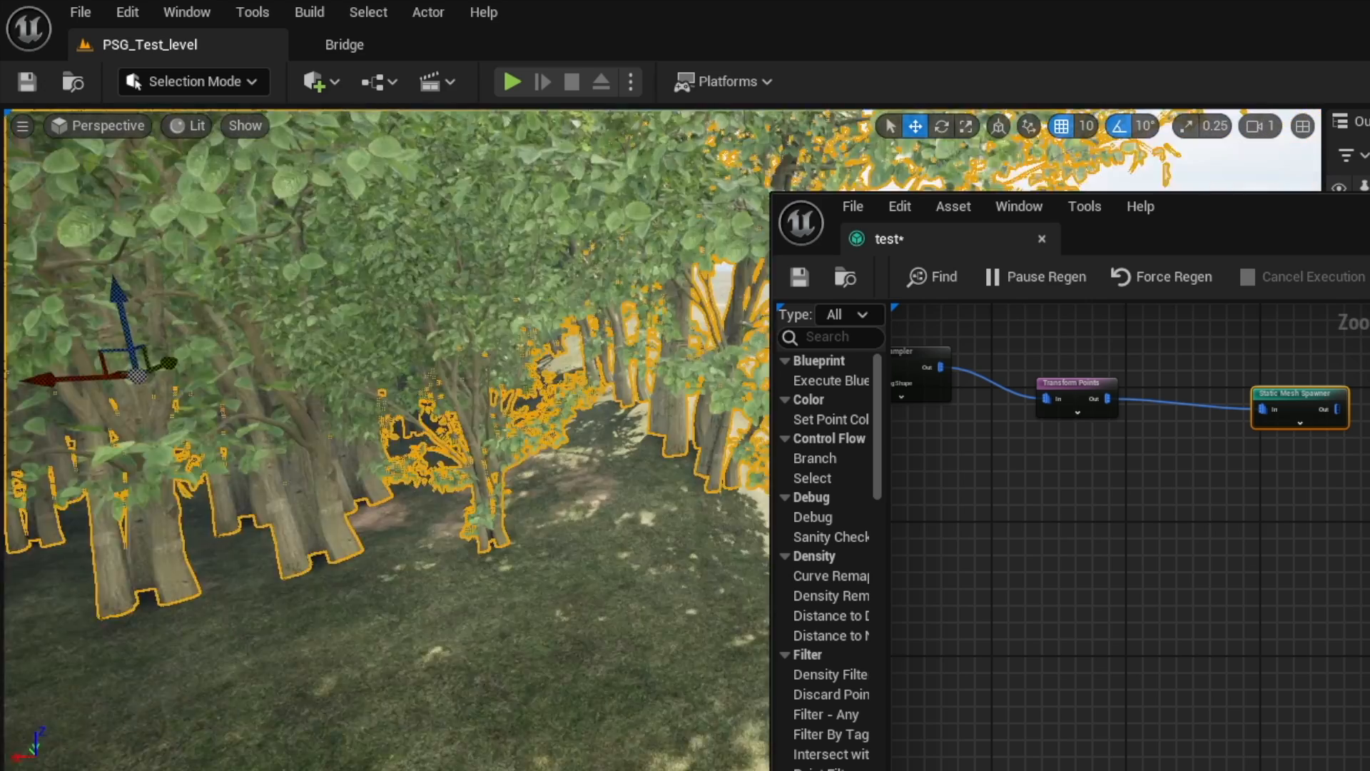
Set the Transform Points node's Scale Max to 2 and inspect the spawned trees in the level
key(s)
right_drag(385, 442, 321, 430)
right_drag(485, 592, 517, 593)
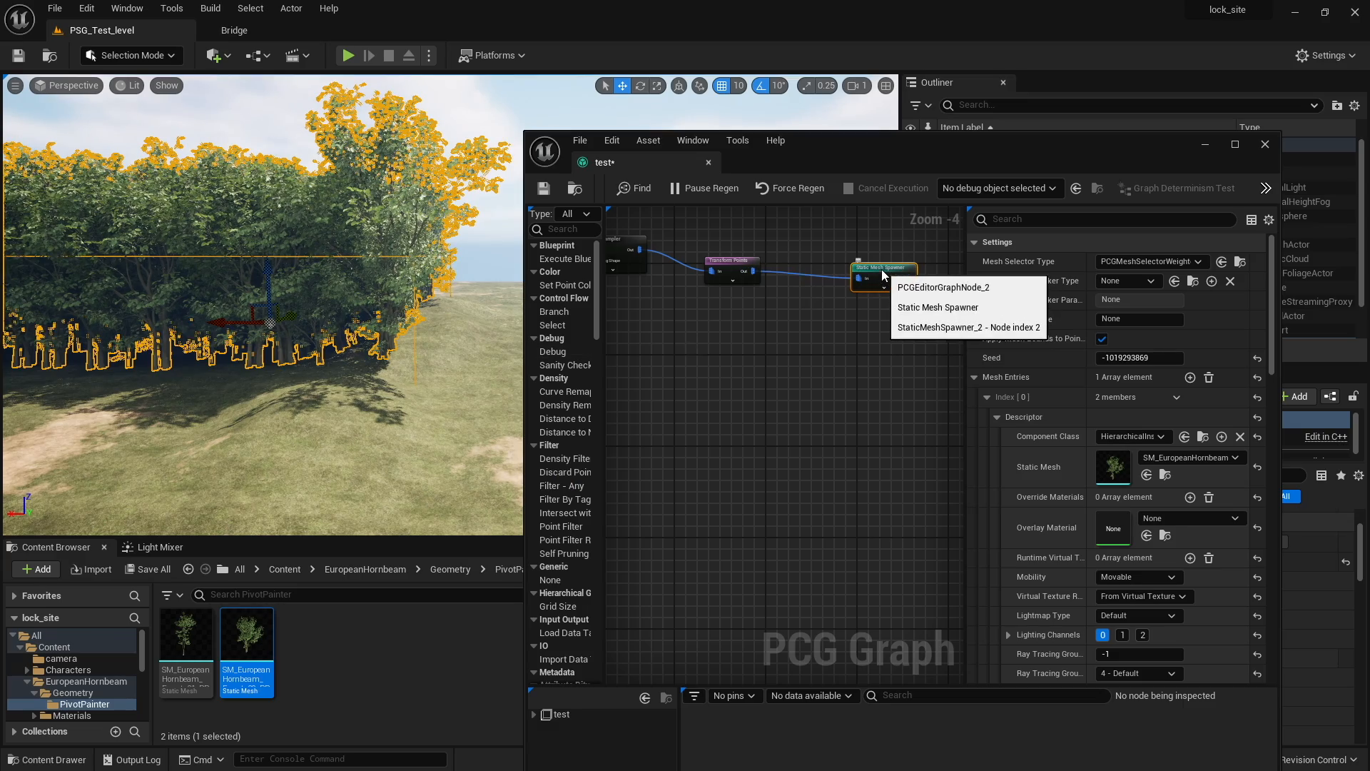
click(730, 259)
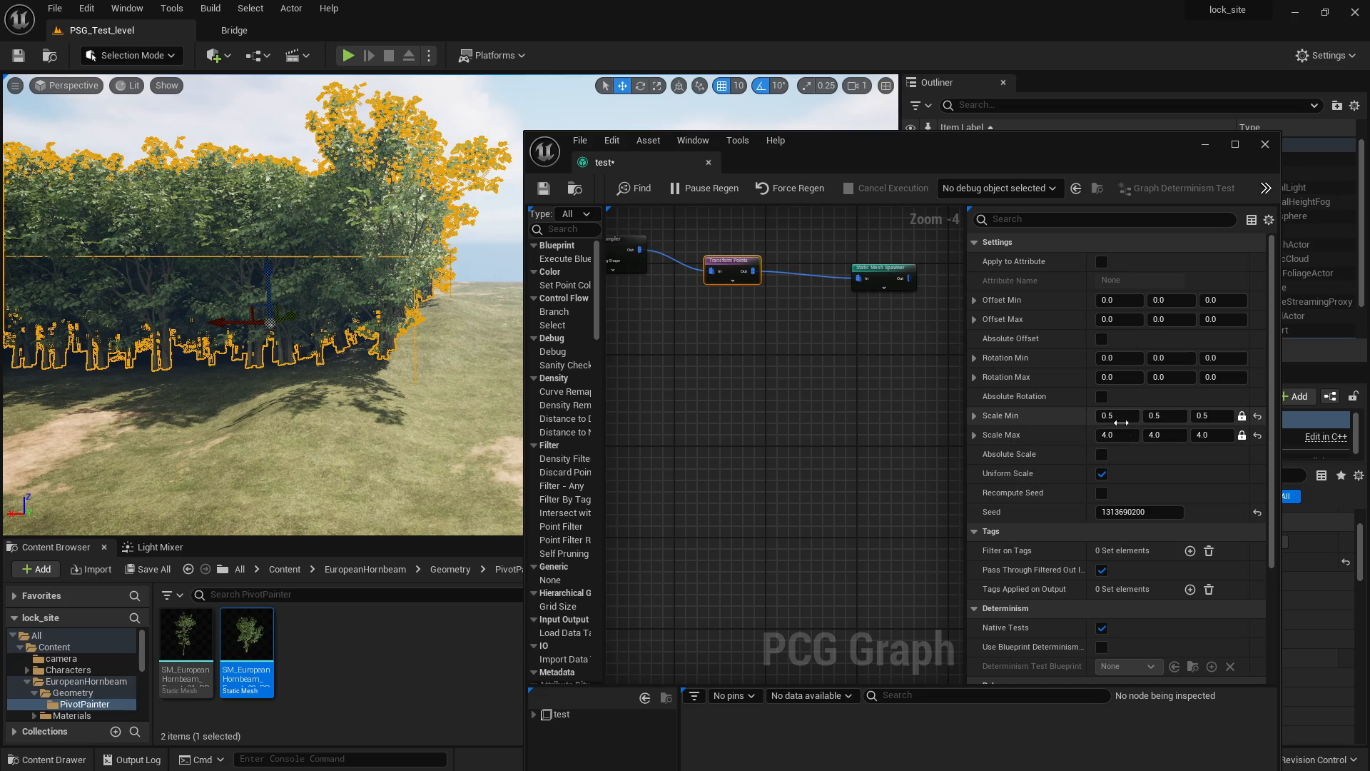
click(1120, 435)
text(2)
key(Return)
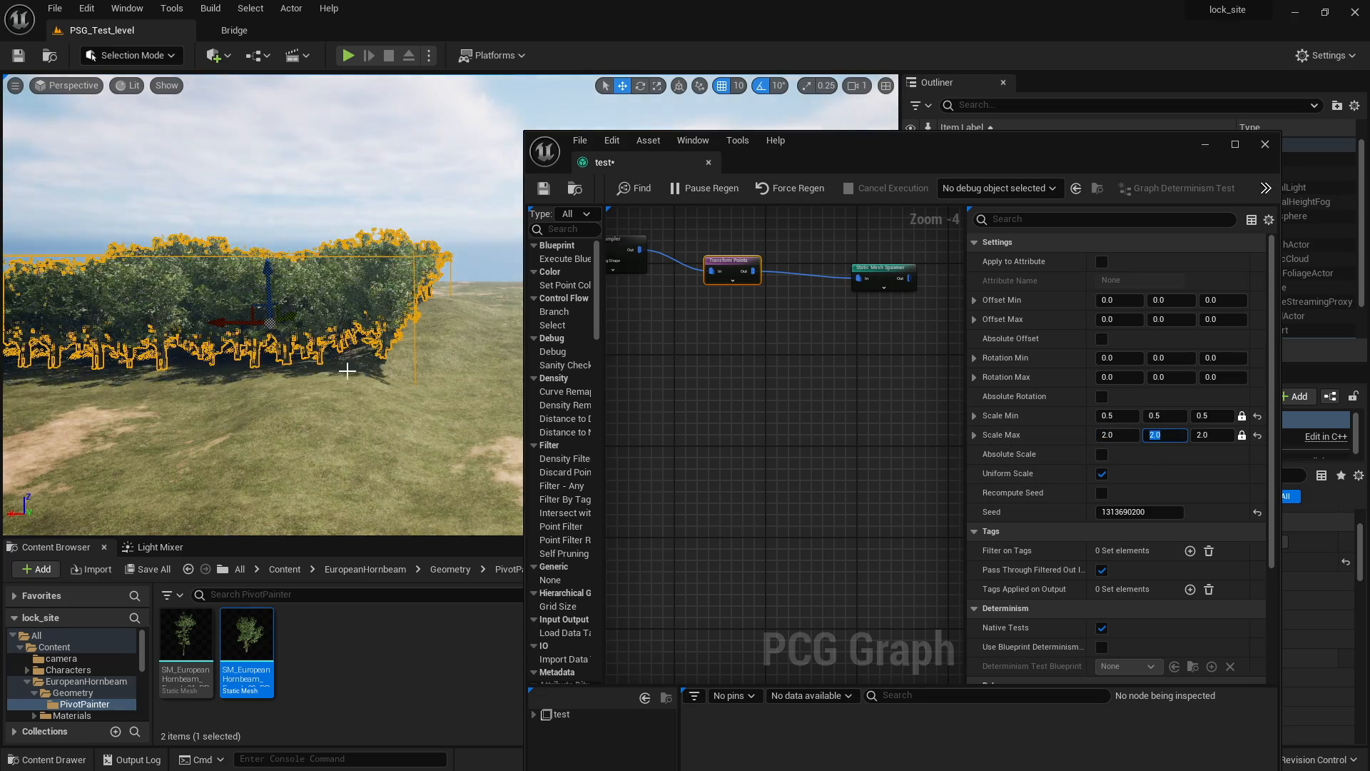
right_drag(264, 306, 307, 314)
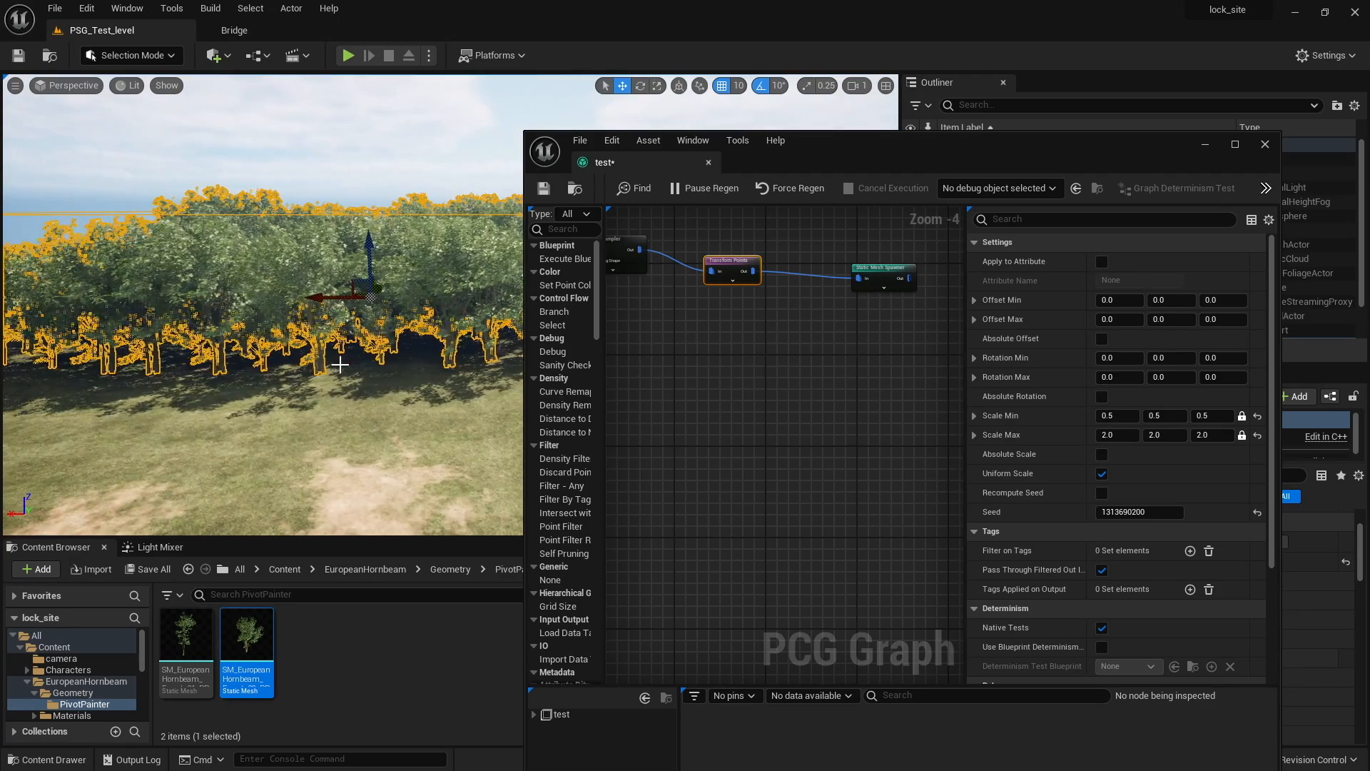
Add an Attribute Noise node near the Surface Sampler and move Transform Points further along to make room for it
right_drag(675, 367, 781, 409)
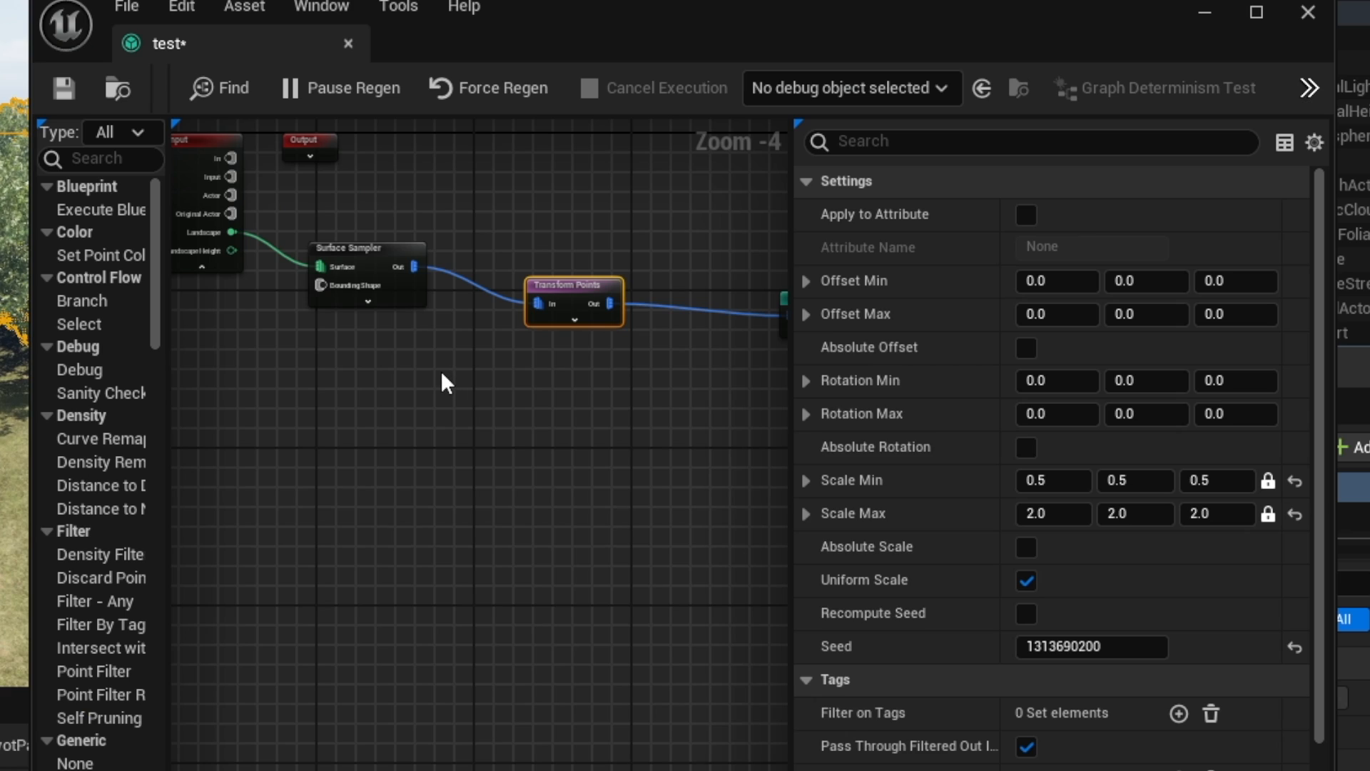
right_click(763, 354)
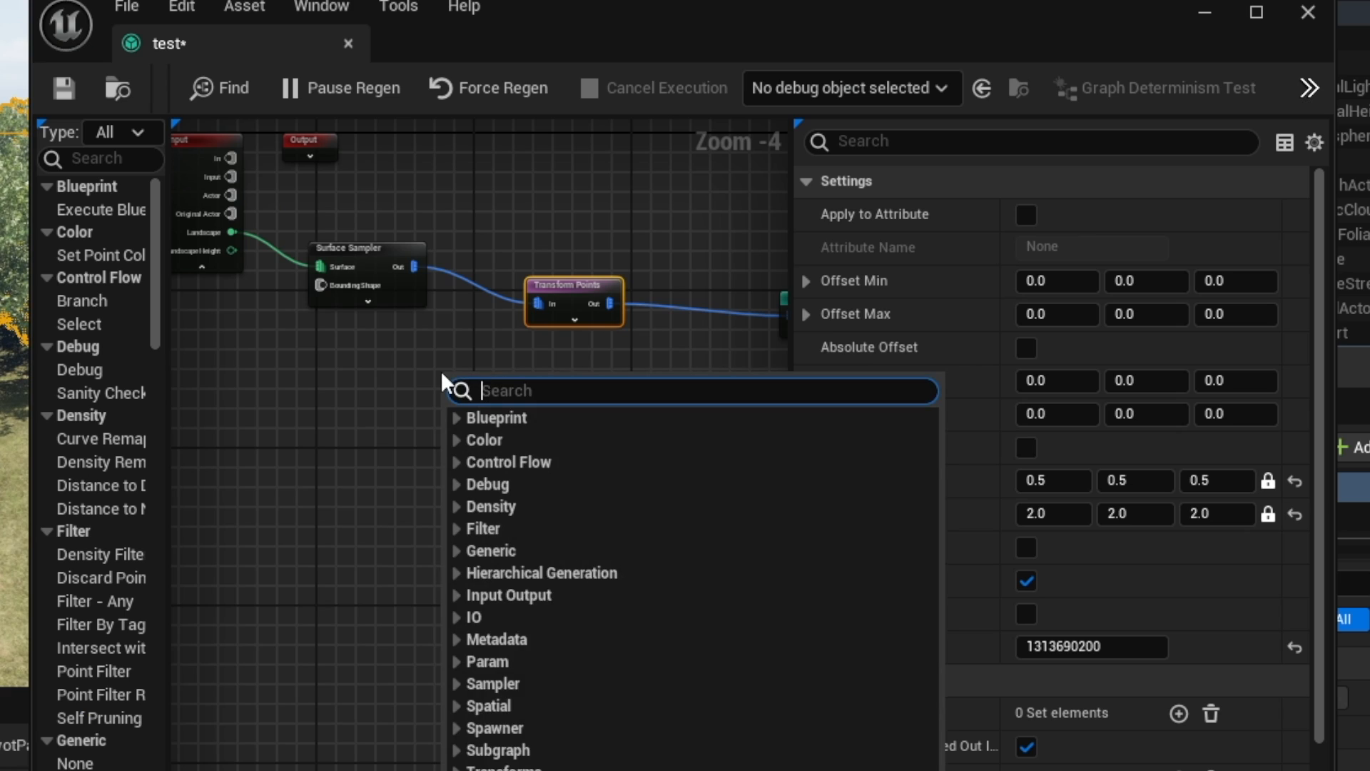
text(noise)
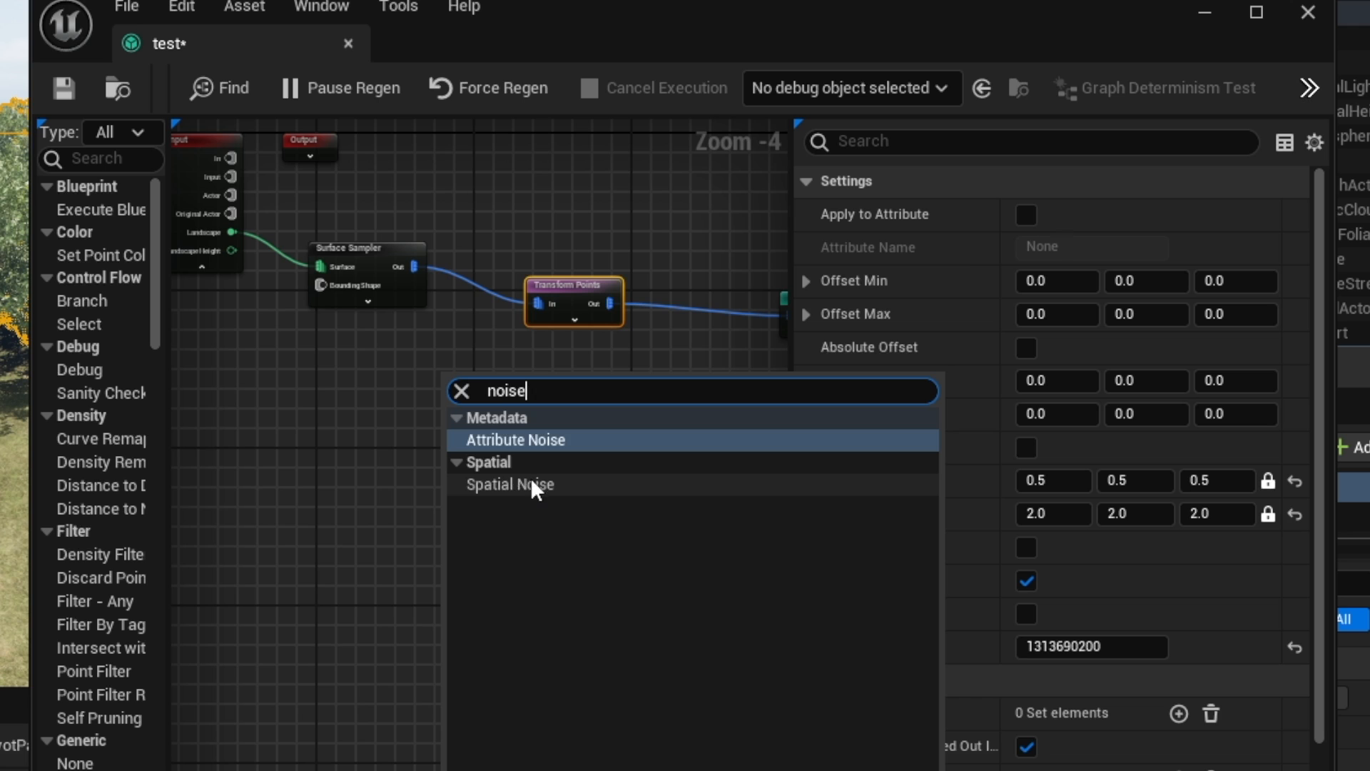
click(504, 440)
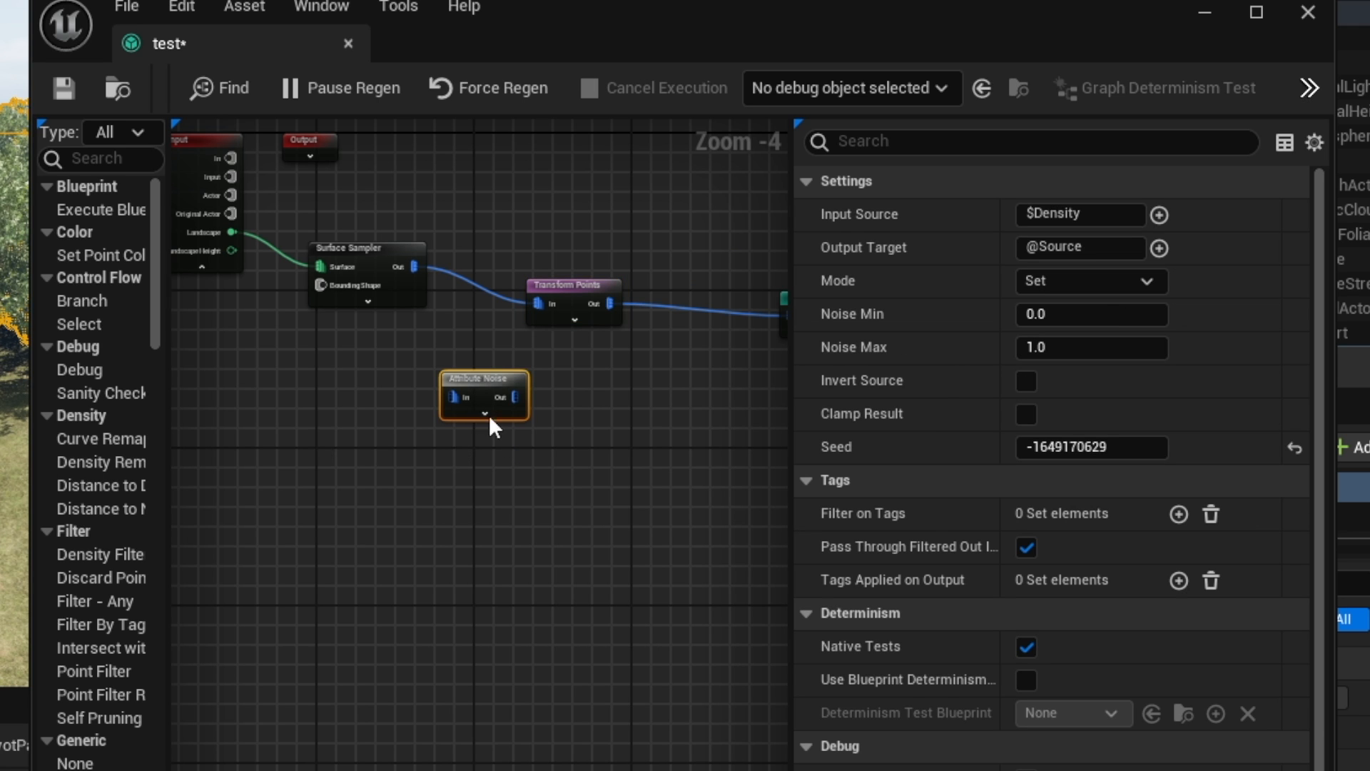
right_drag(489, 417, 472, 446)
drag(473, 444, 413, 323)
right_drag(503, 339, 422, 328)
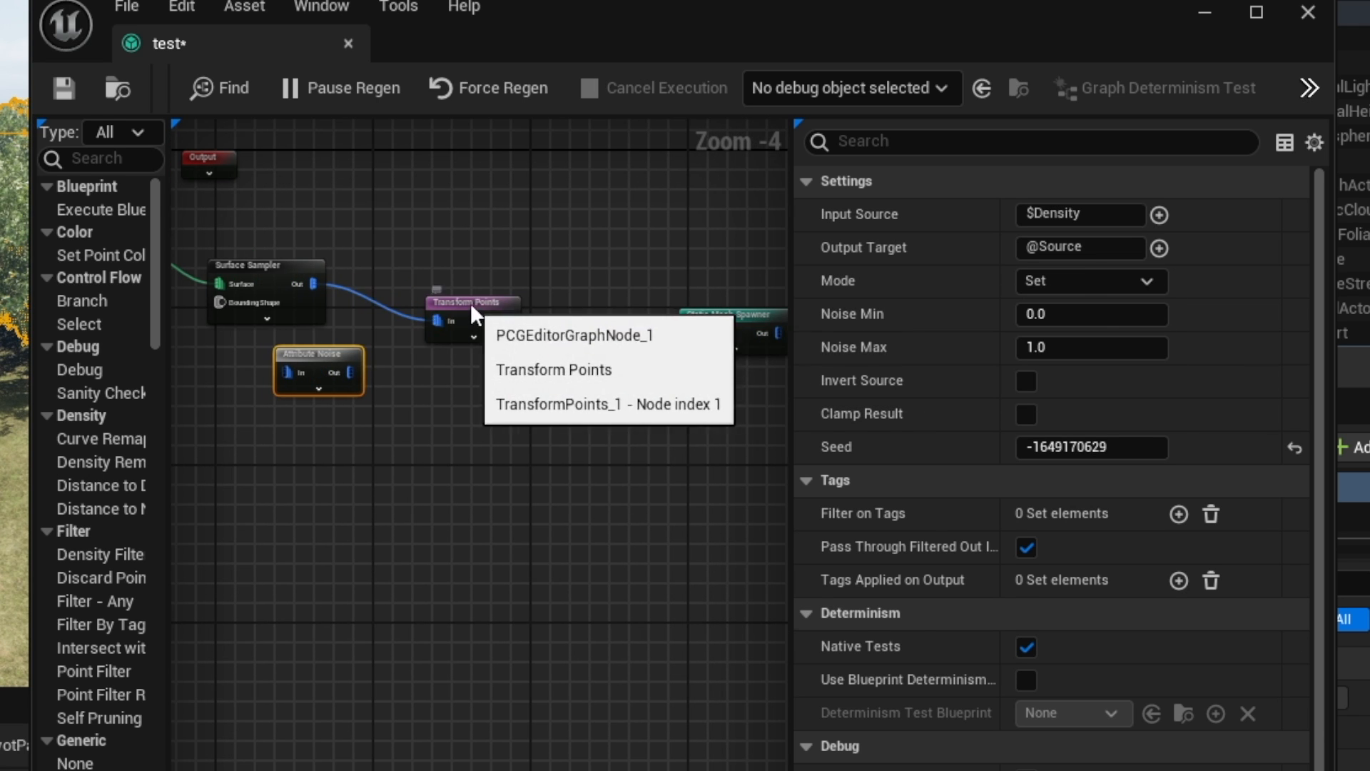
drag(471, 314, 607, 314)
drag(325, 353, 363, 353)
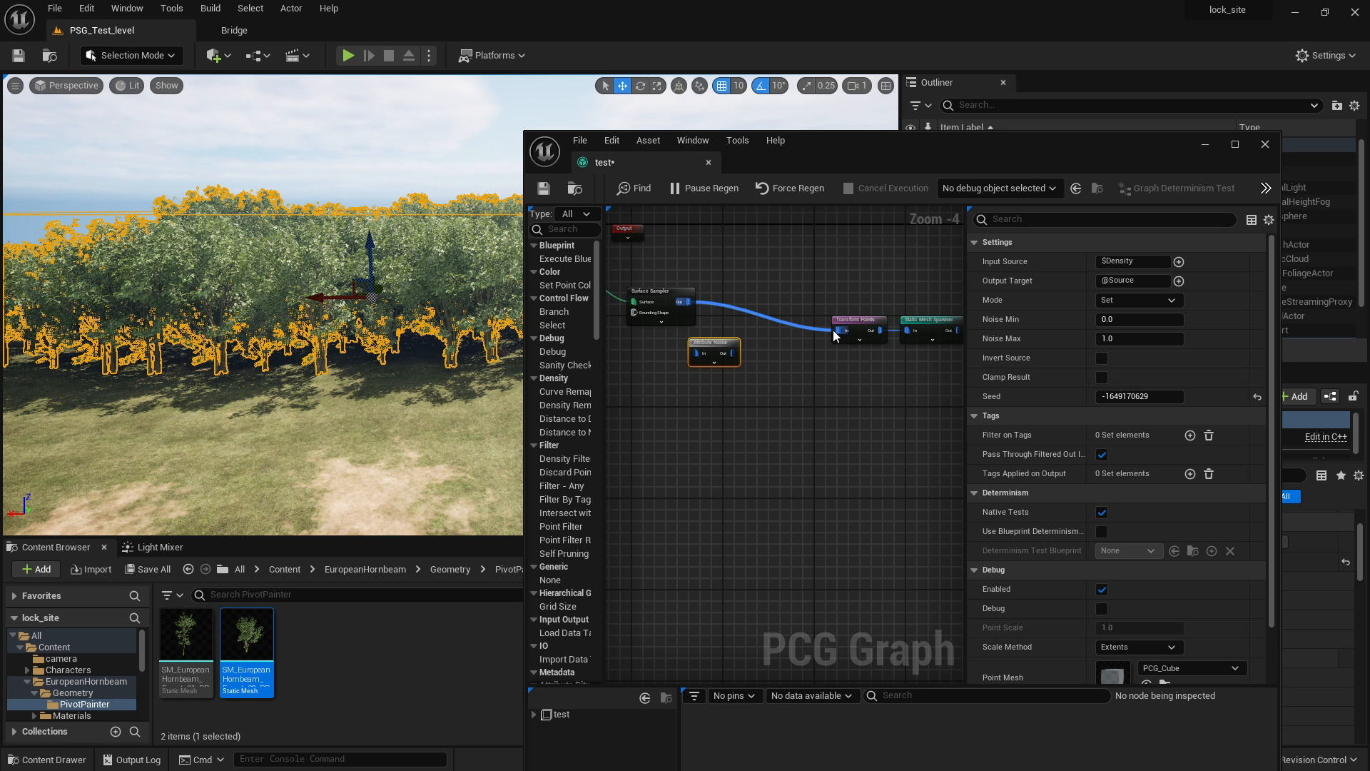
Replace the Surface Sampler's link to Transform Points with one to Attribute Noise, and turn on Attribute Noise's debug display
alt+click(836, 330)
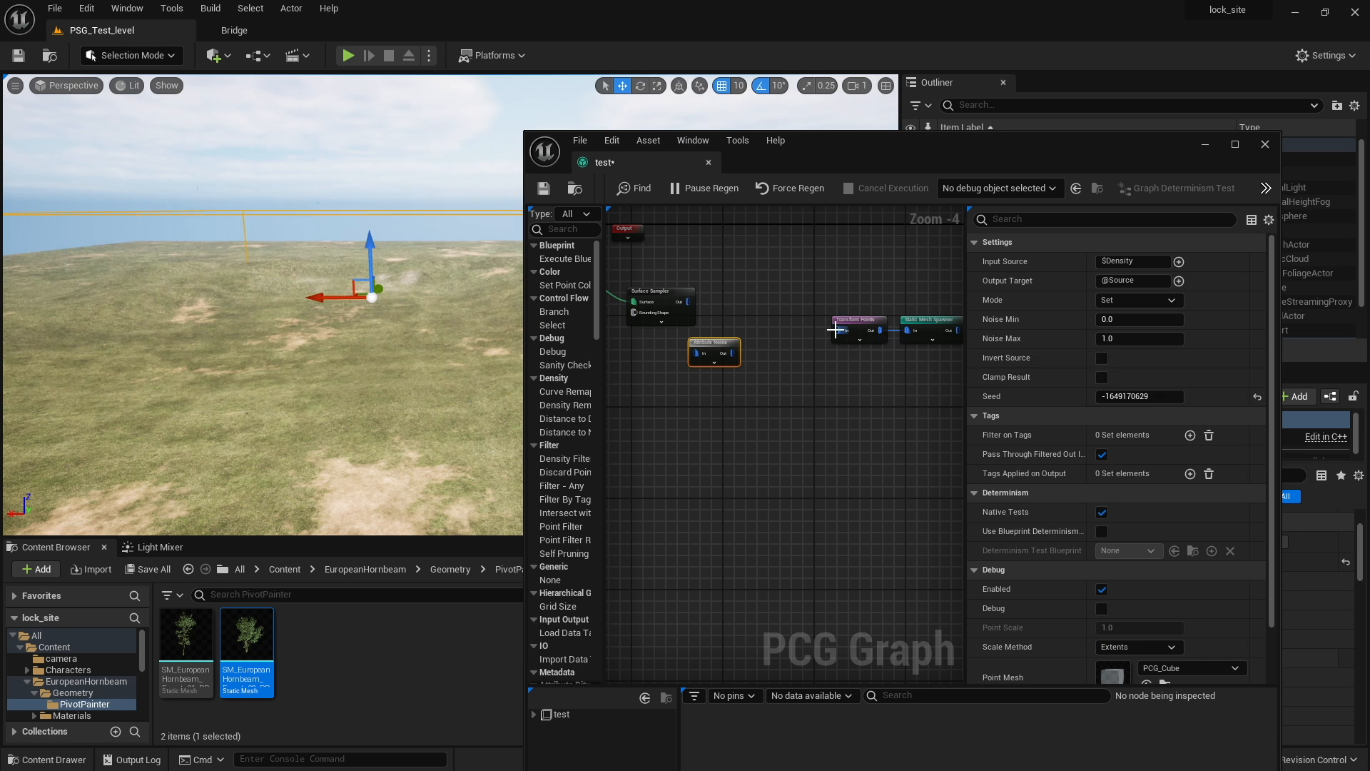
drag(689, 302, 694, 354)
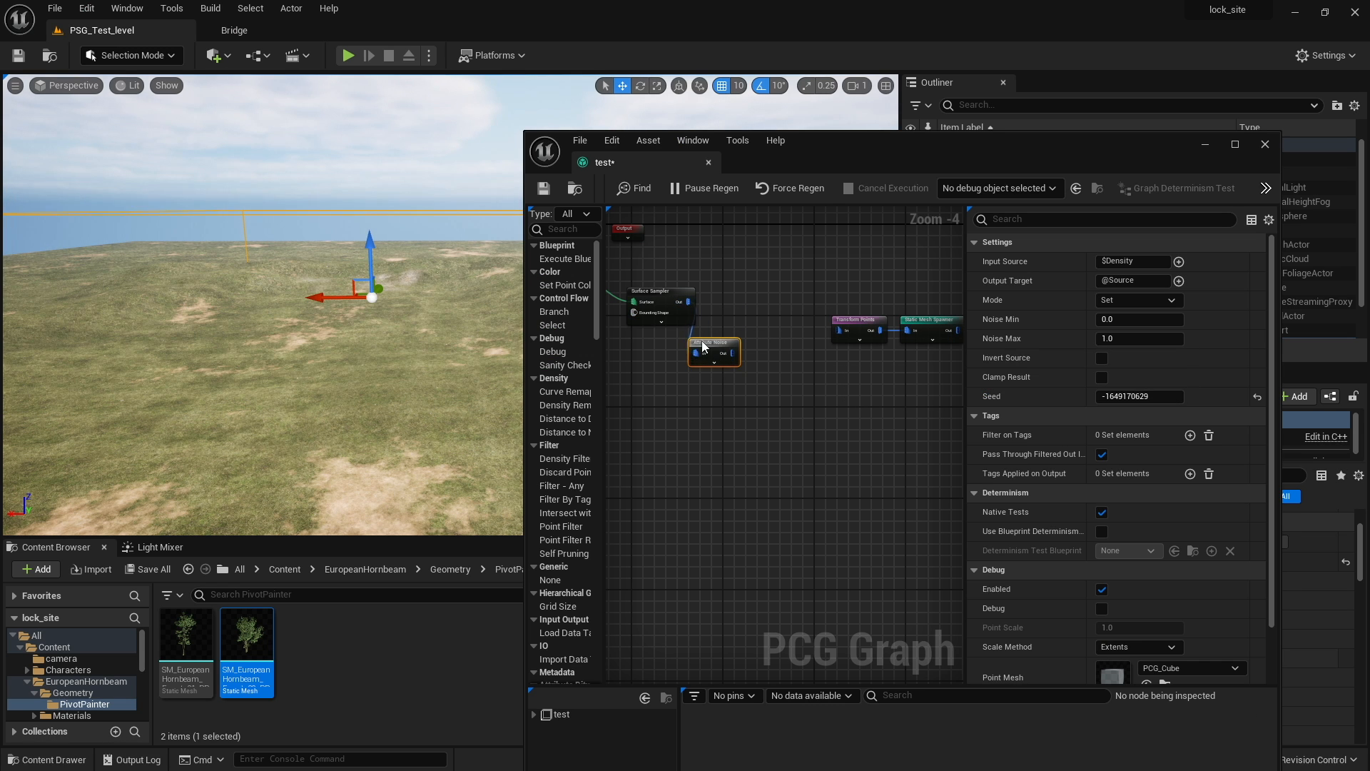
scroll(703, 347, up, 2)
key(d)
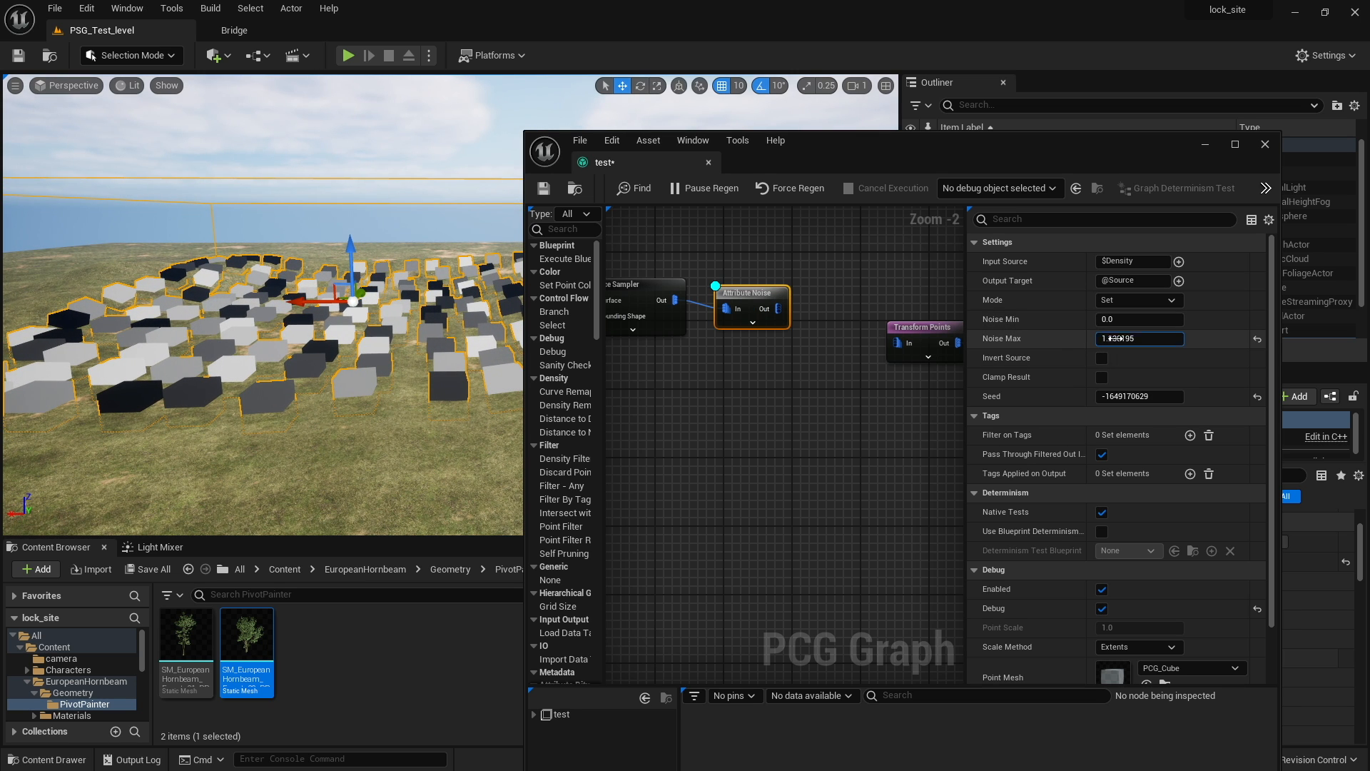
Set the Attribute Noise node's Noise Max to 0.86101 and Noise Min to 0.4, and inspect the debug points' shading
mouse_move(1112, 339)
mouse_down()
mouse_move(1097, 339)
mouse_move(1131, 339)
mouse_move(1109, 339)
mouse_move(1115, 322)
mouse_up()
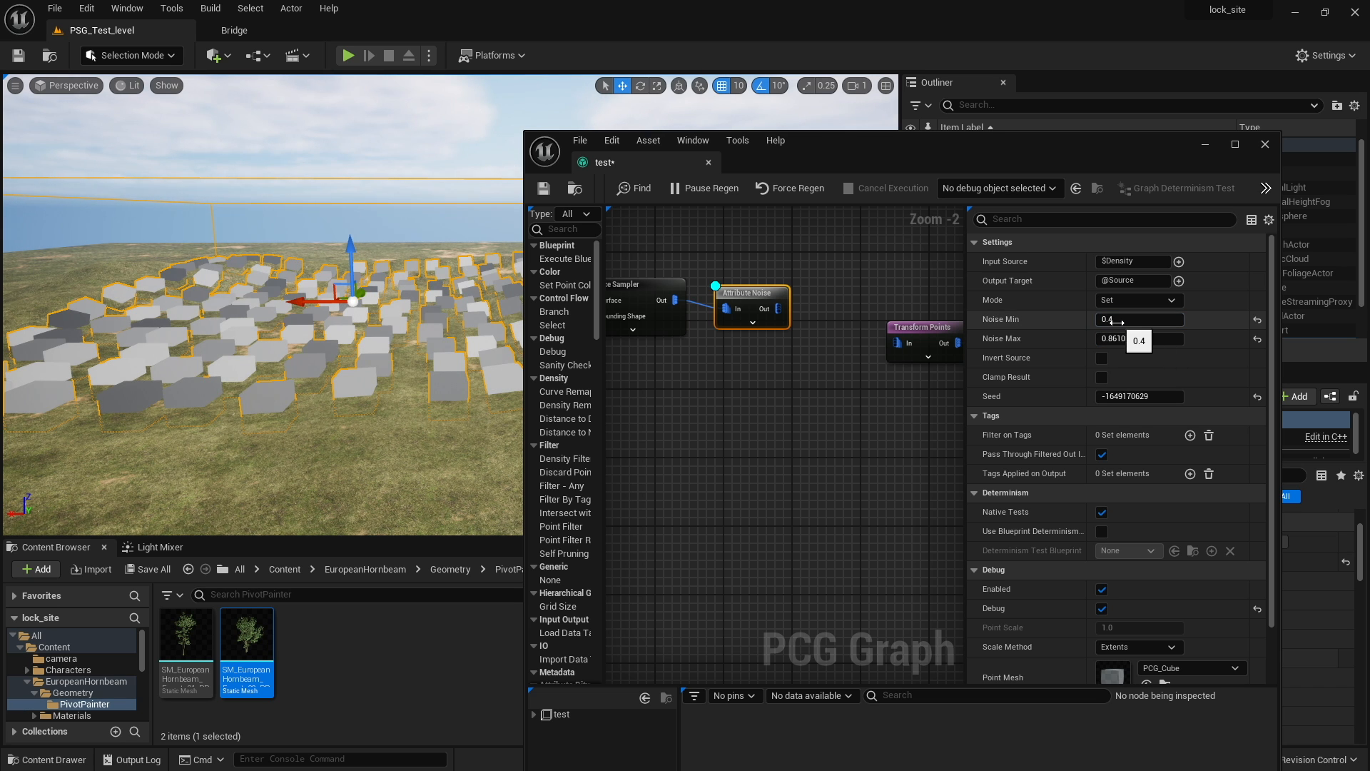
key(w)
right_drag(490, 327, 508, 326)
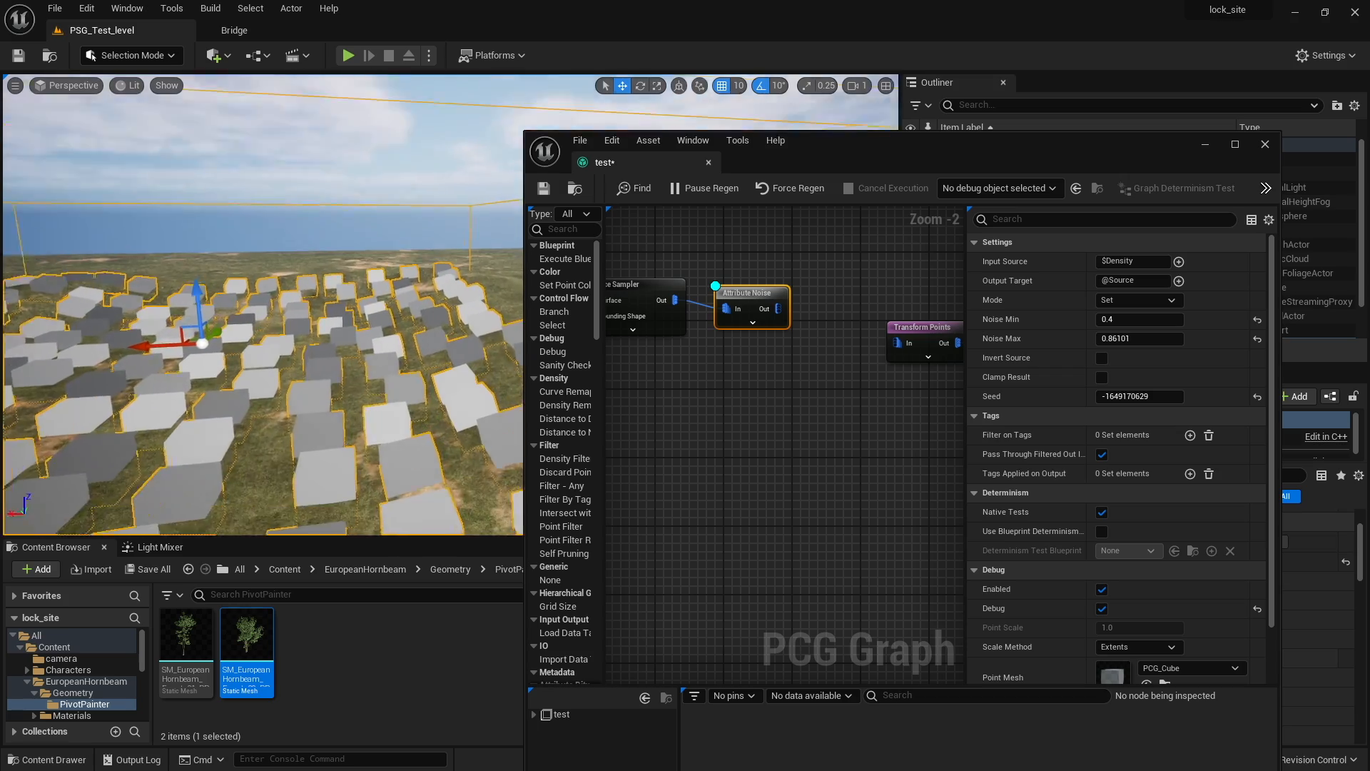
mouse_move(187, 255)
right_down()
mouse_move(188, 285)
mouse_move(187, 255)
right_up()
key(s)
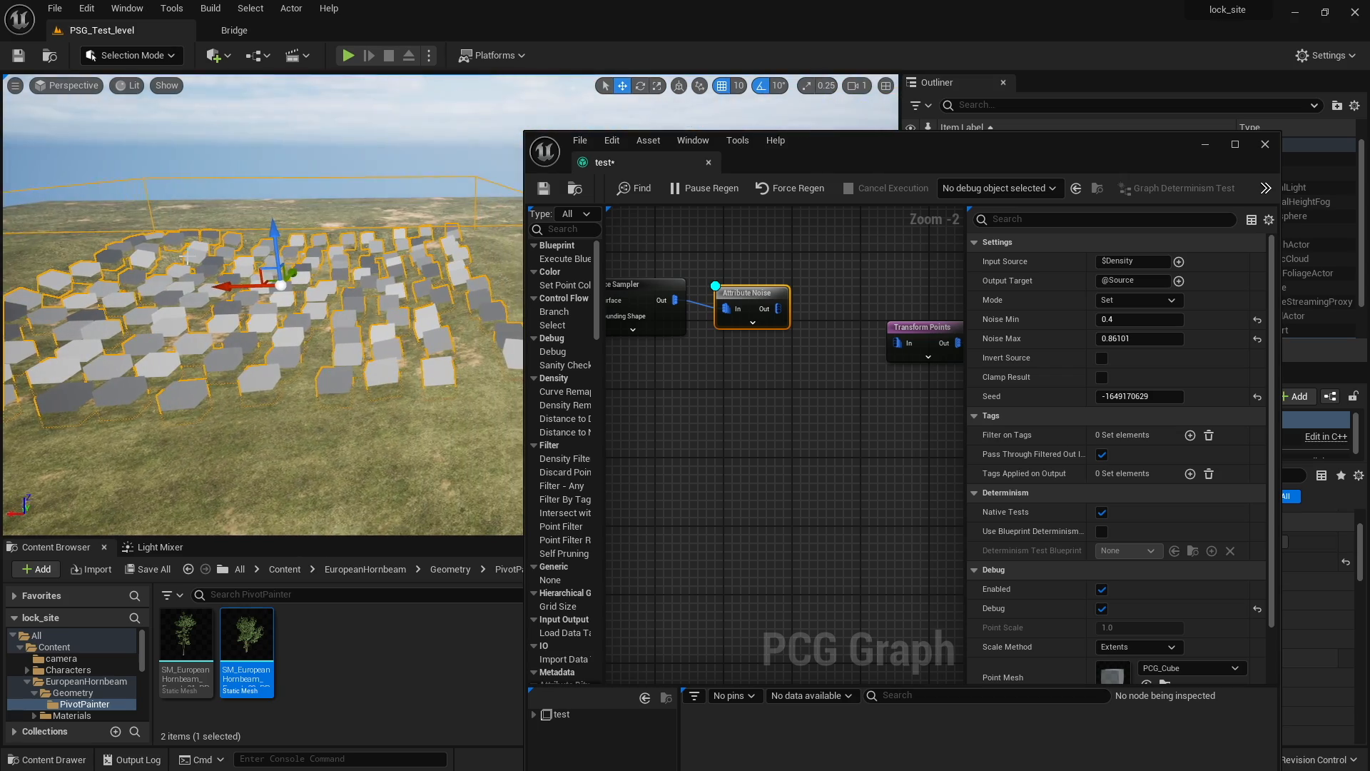
mouse_move(318, 328)
right_down()
mouse_move(275, 335)
mouse_move(277, 311)
mouse_move(314, 310)
right_up()
key(d)
key(w)
key(s)
Undo the last Noise Min change and add a Density Filter node between Attribute Noise and Transform Points
right_drag(828, 392, 780, 377)
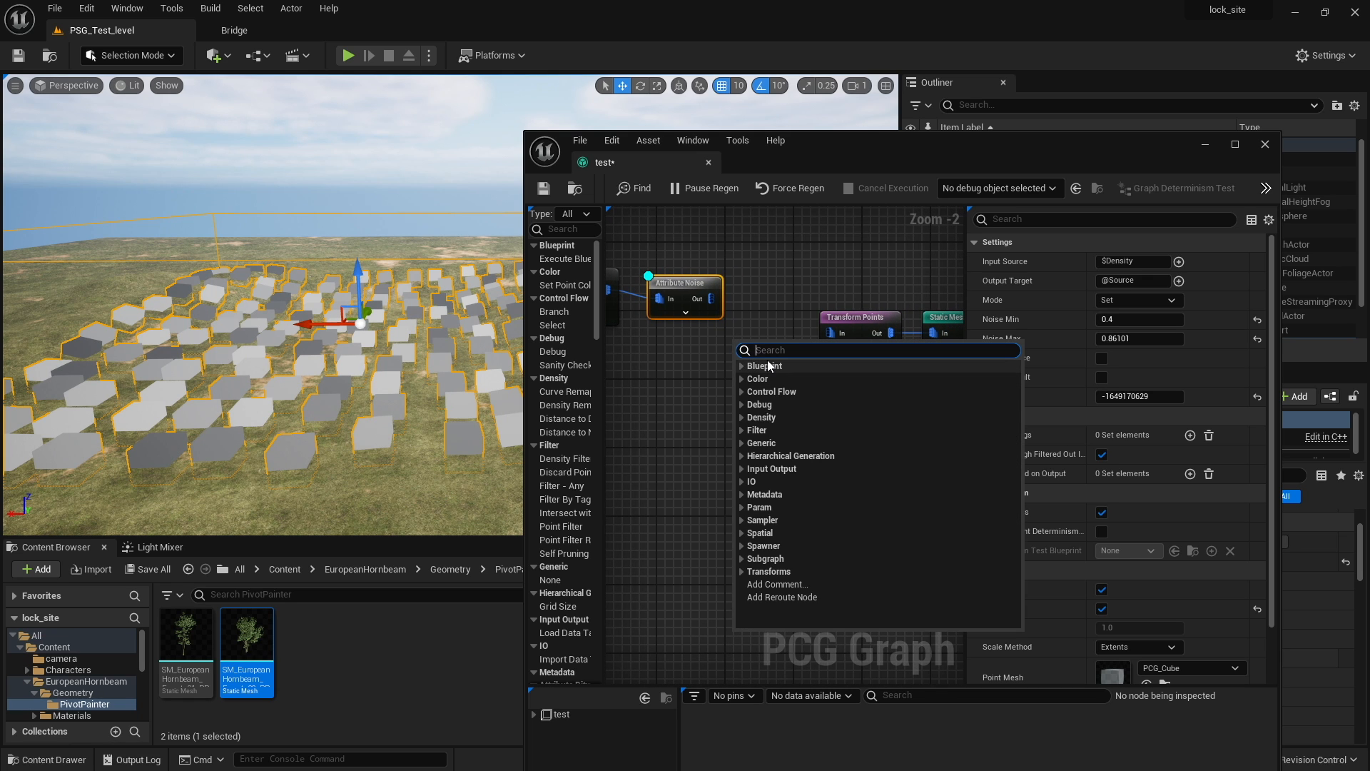
right_drag(679, 367, 683, 350)
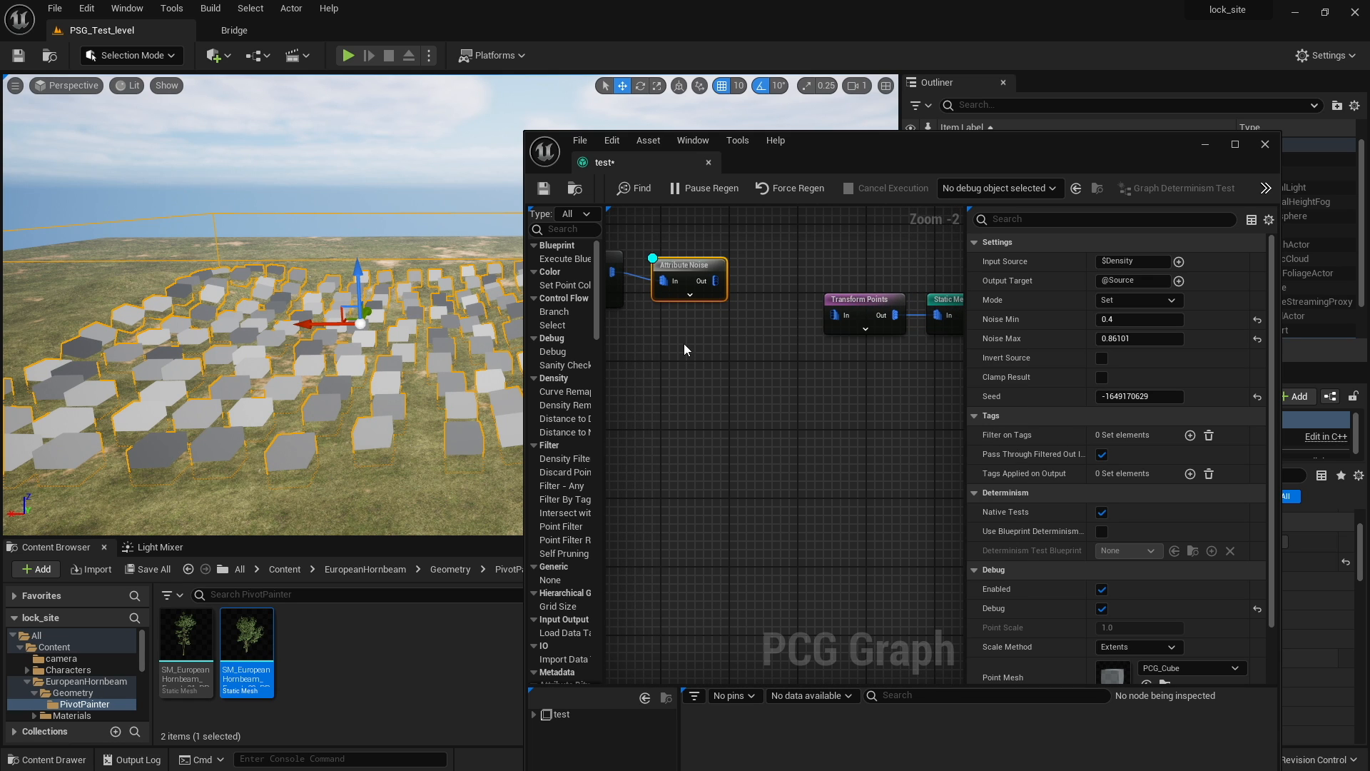
key(ctrl+z)
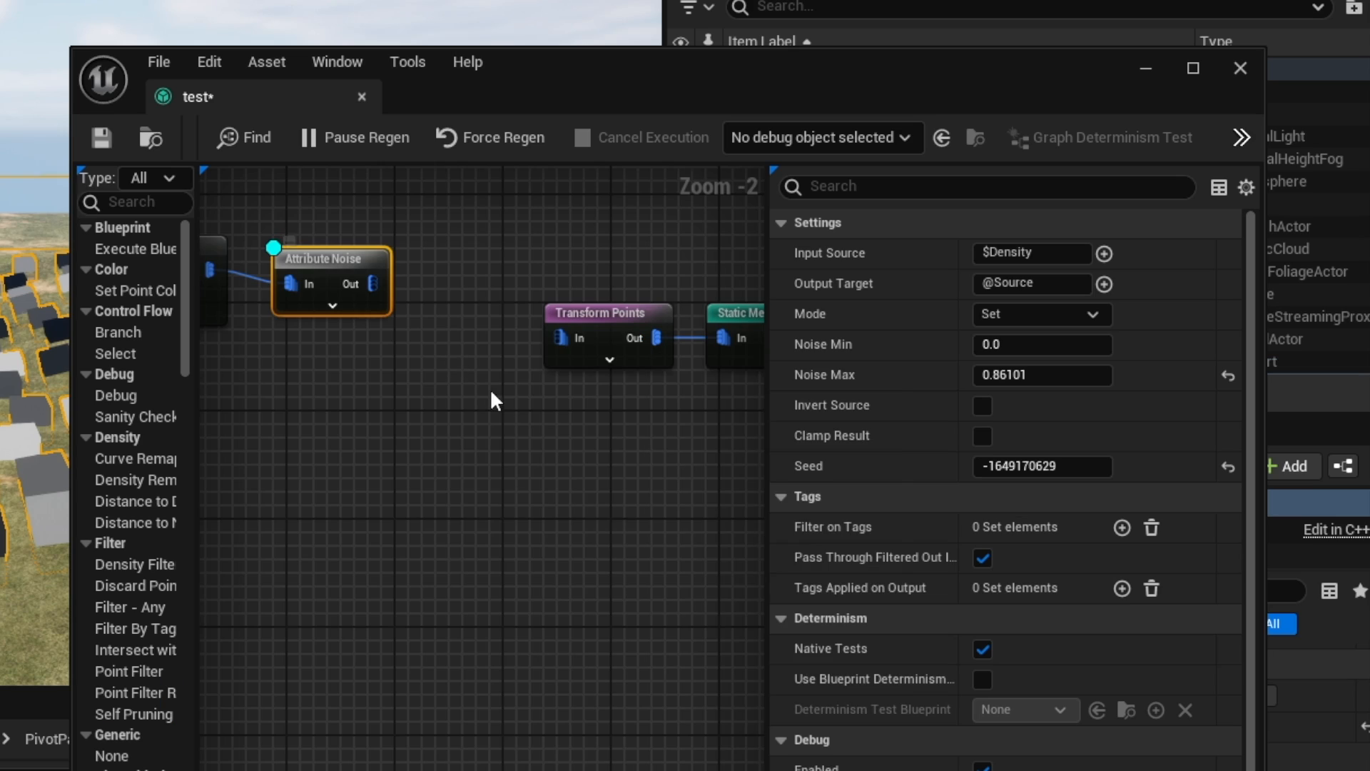
right_click(444, 379)
text(den)
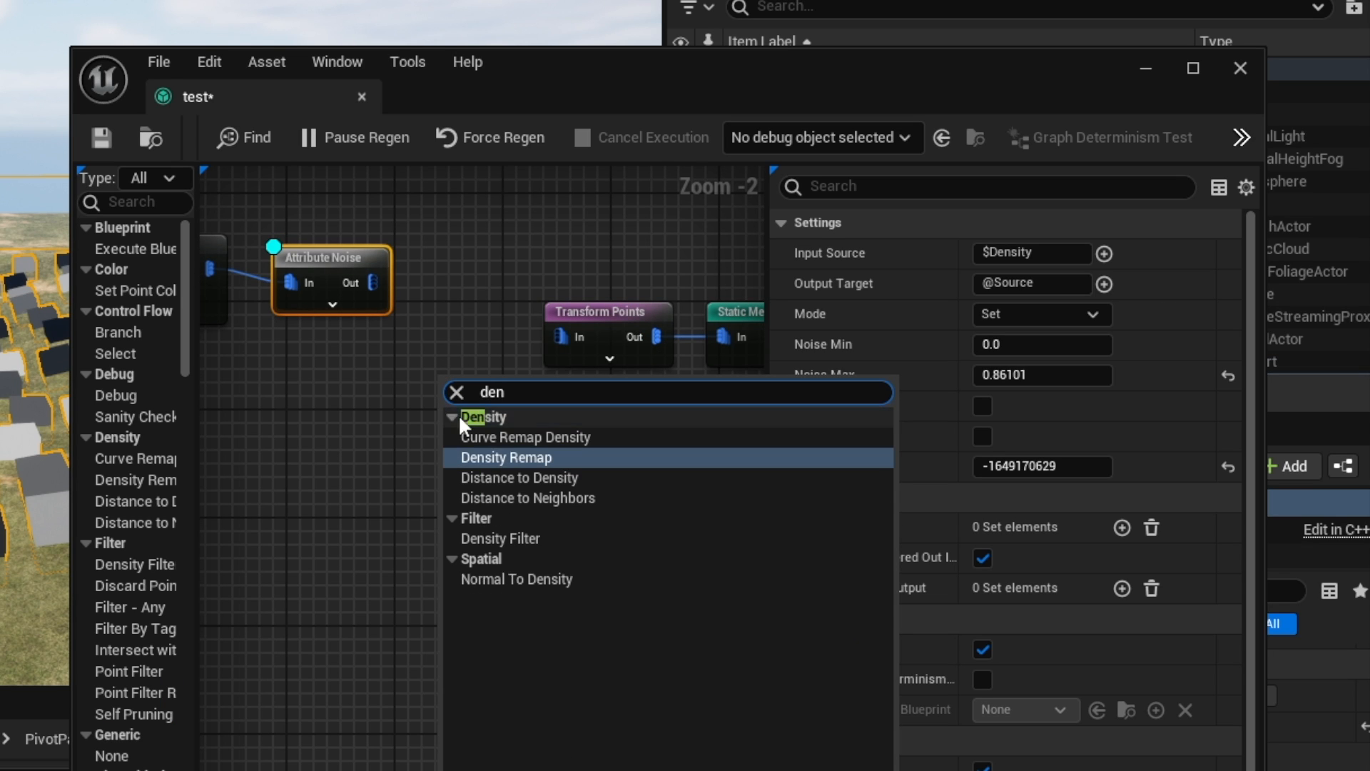
click(515, 538)
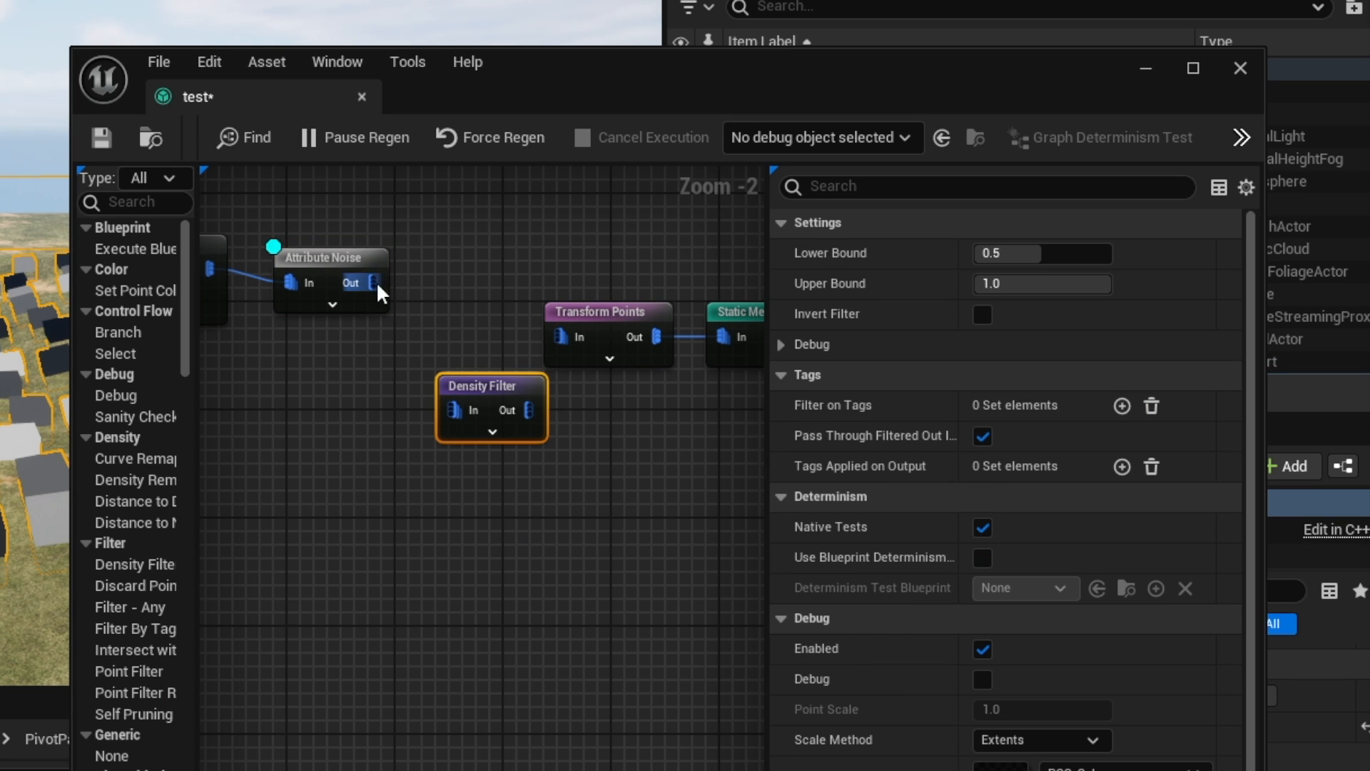
Connect Attribute Noise to the Density Filter's input and turn on the Density Filter's debug display
drag(377, 284, 449, 337)
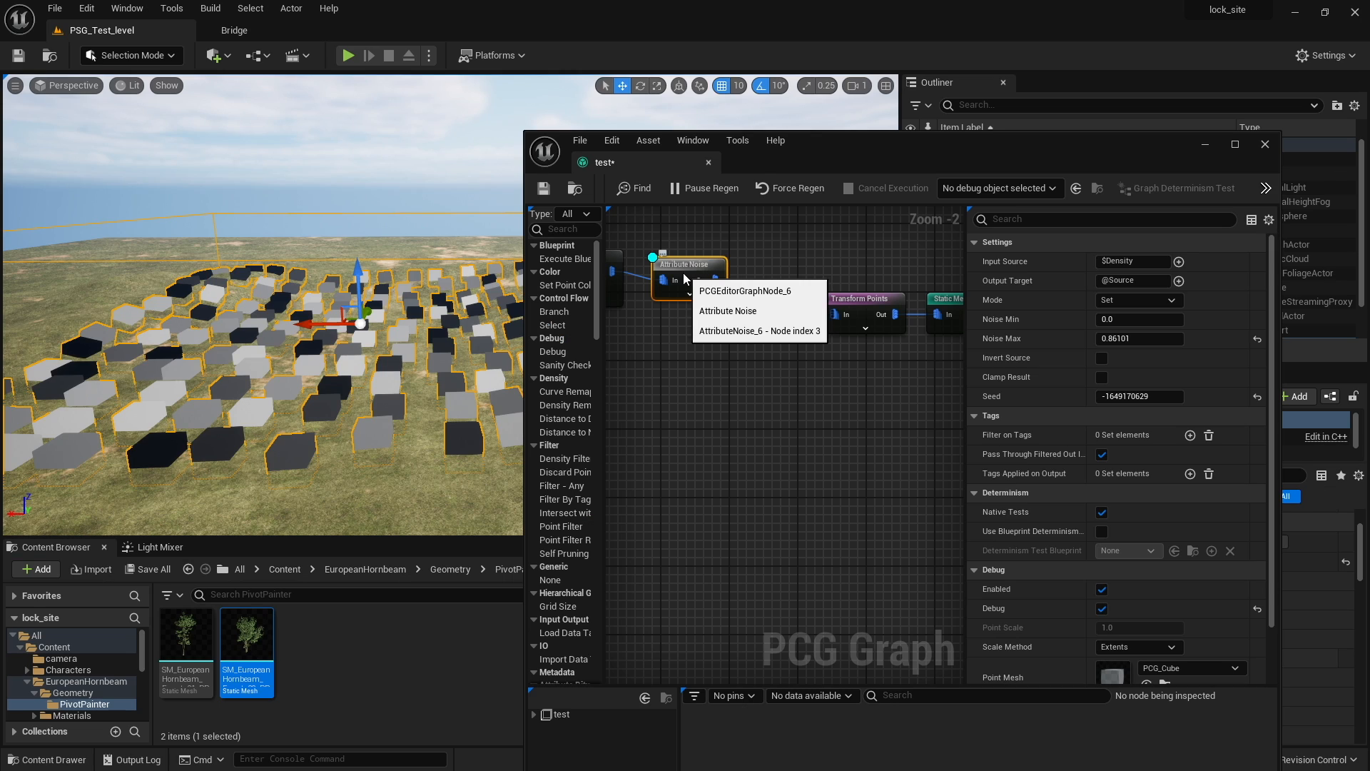
click(775, 298)
key(d)
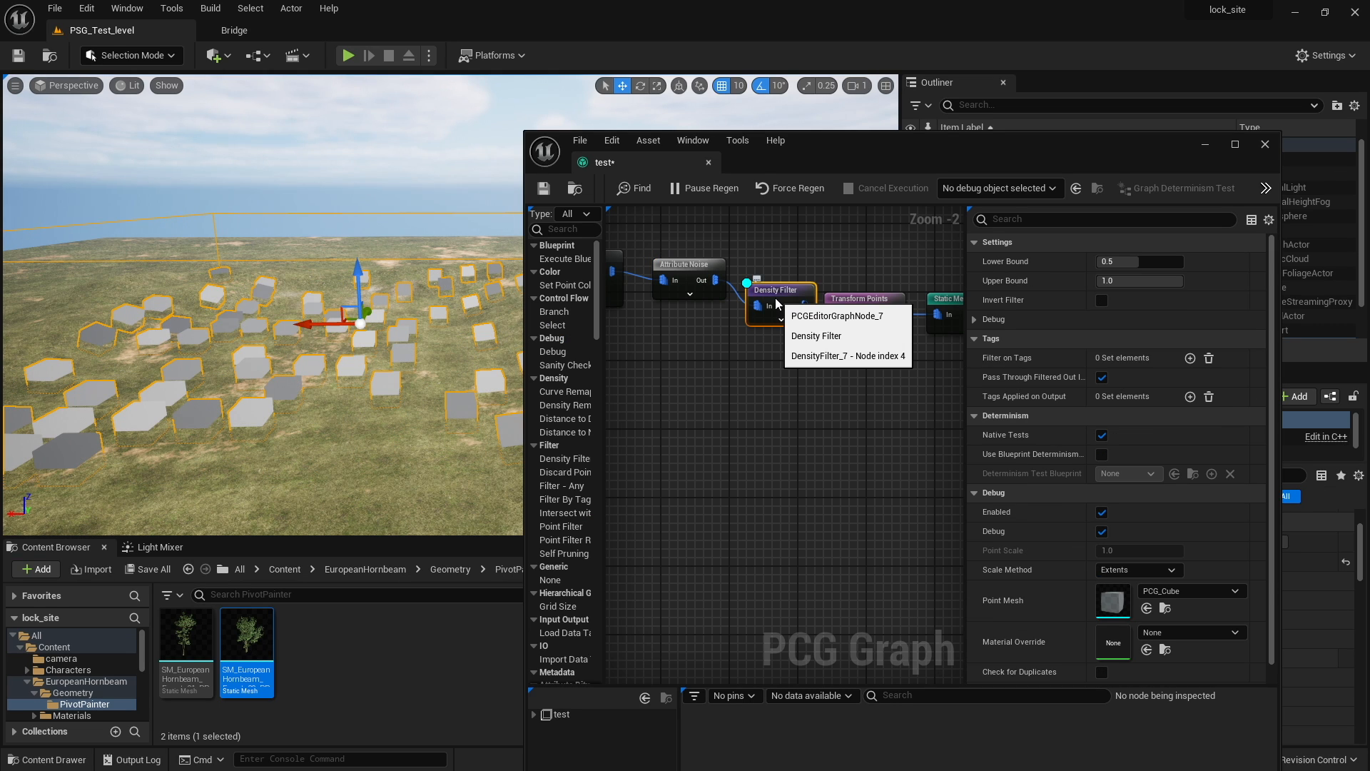
Compare the Attribute Noise debug points with the filtered ones, set Noise Max to 0.931886, and leave Attribute Noise's debug display off
click(687, 284)
key(d)
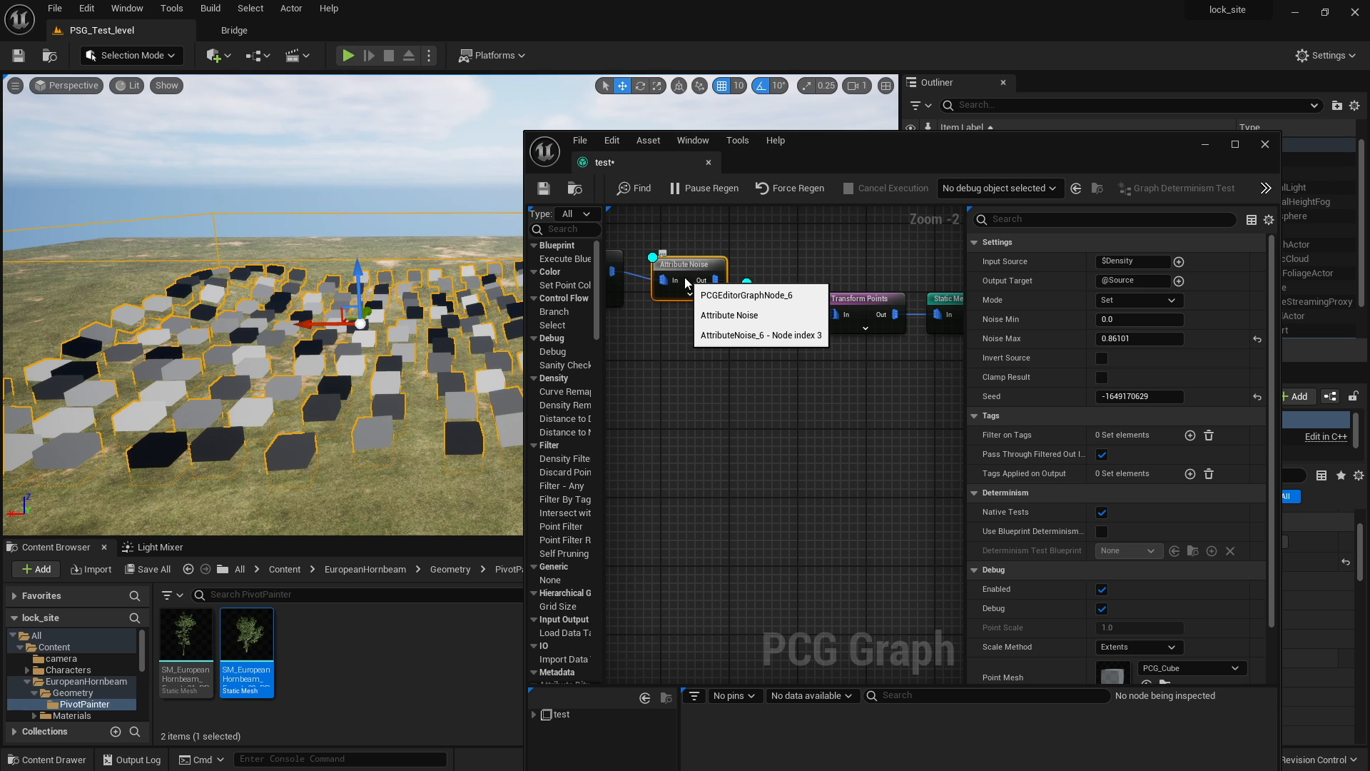
key(d)
key(d)
key(d)
key(d)
key(d)
key(d)
key(d)
key(d)
mouse_move(1123, 340)
mouse_down()
mouse_move(1143, 340)
mouse_move(1119, 340)
mouse_up()
key(d)
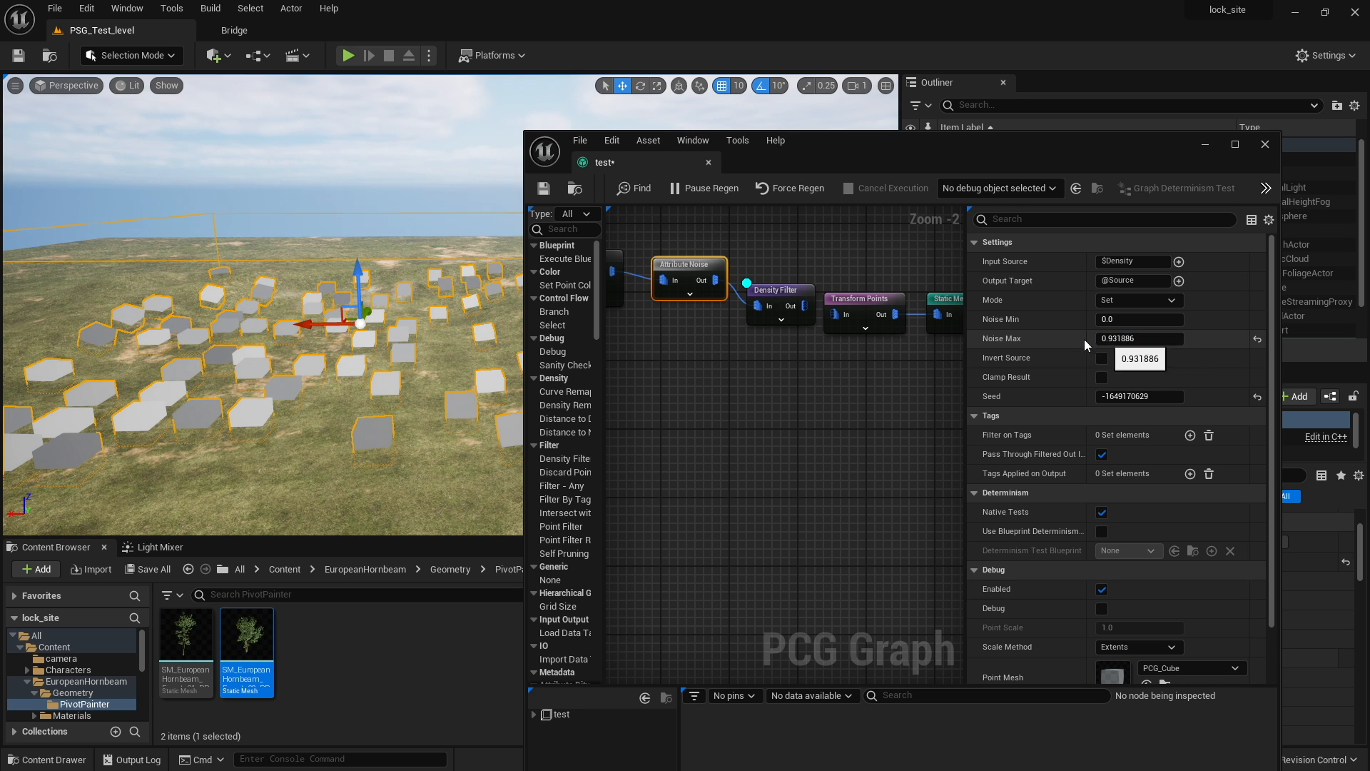
Set the Density Filter's Lower Bound to 0.32 and Upper Bound to 0.744
click(782, 290)
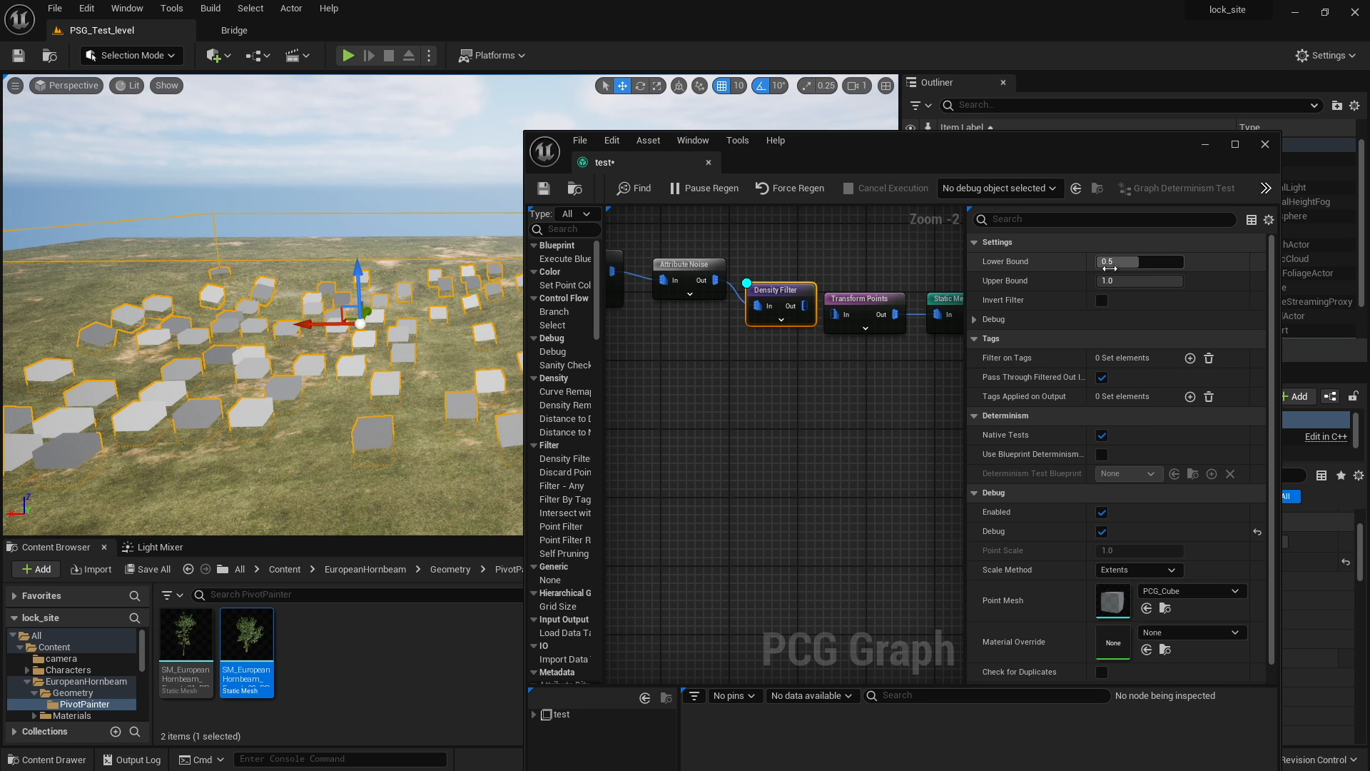
drag(1113, 261, 1112, 261)
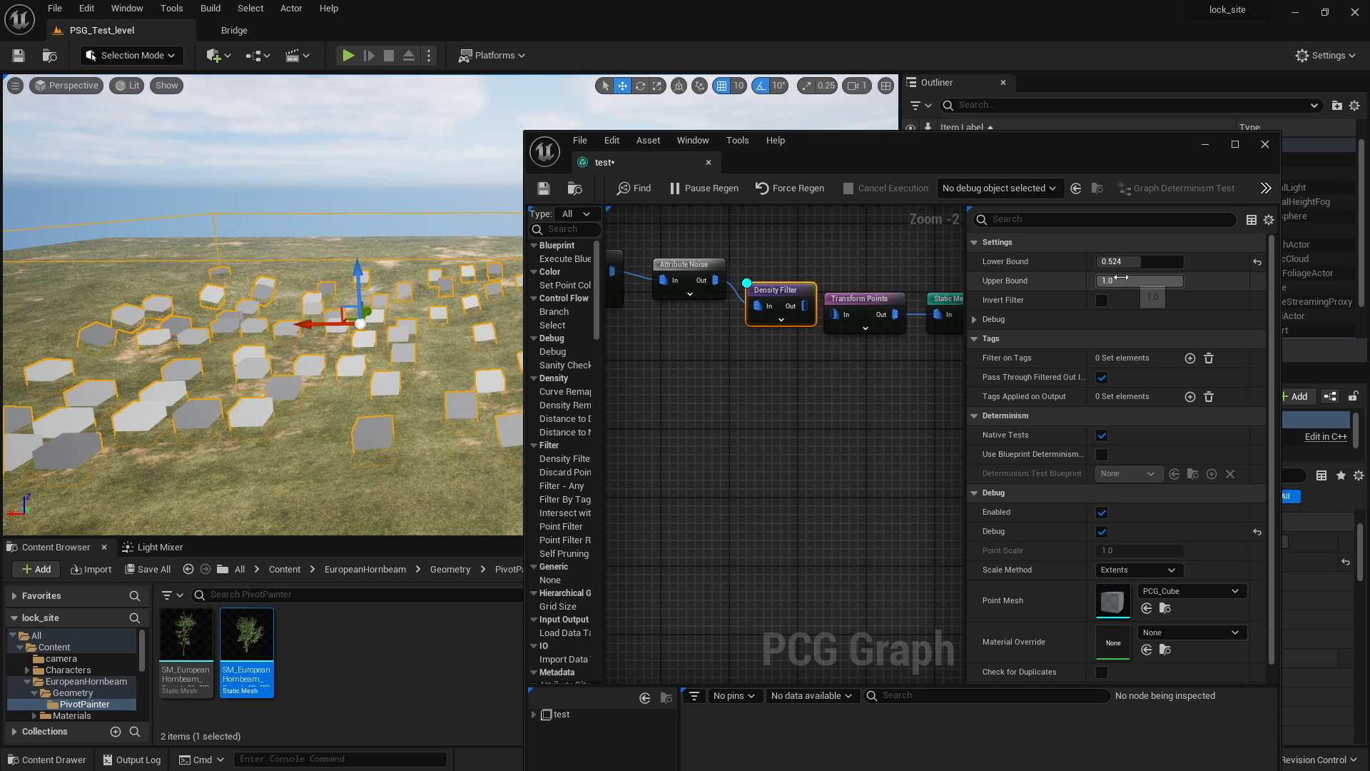
drag(1152, 284, 1099, 266)
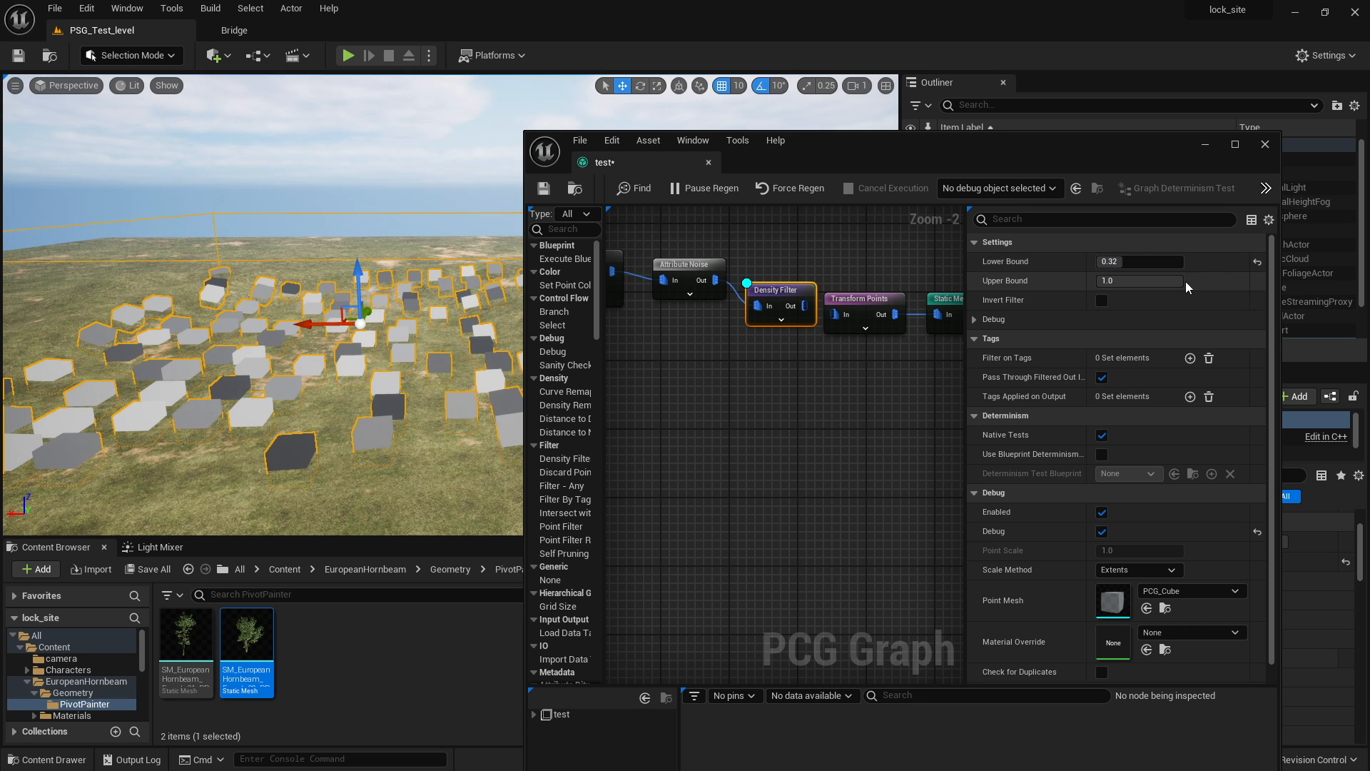
drag(1142, 281, 1134, 280)
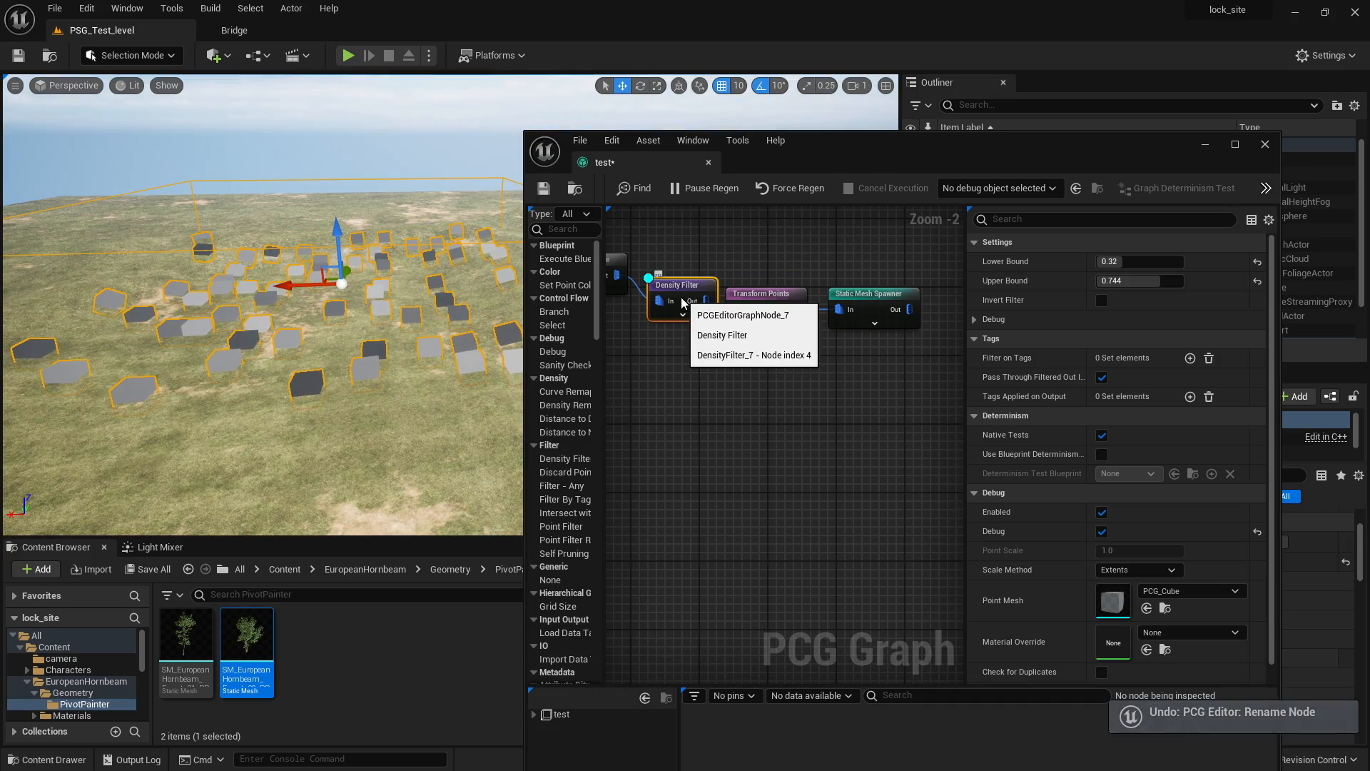
Turn off the Density Filter's debug display, connect its output to Transform Points, and inspect the spawned trees
key(d)
drag(706, 301, 741, 313)
key(w)
right_drag(314, 307, 364, 278)
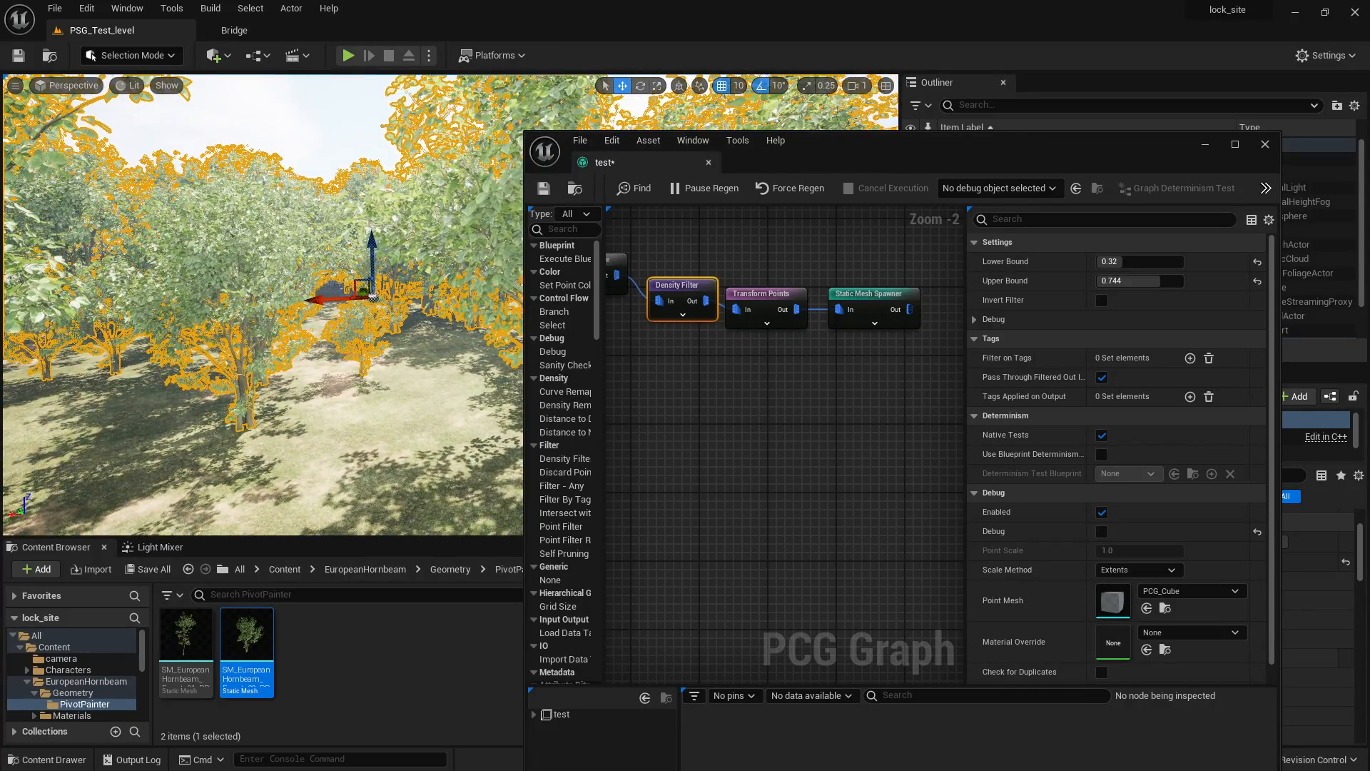
key(s)
right_drag(345, 350, 321, 322)
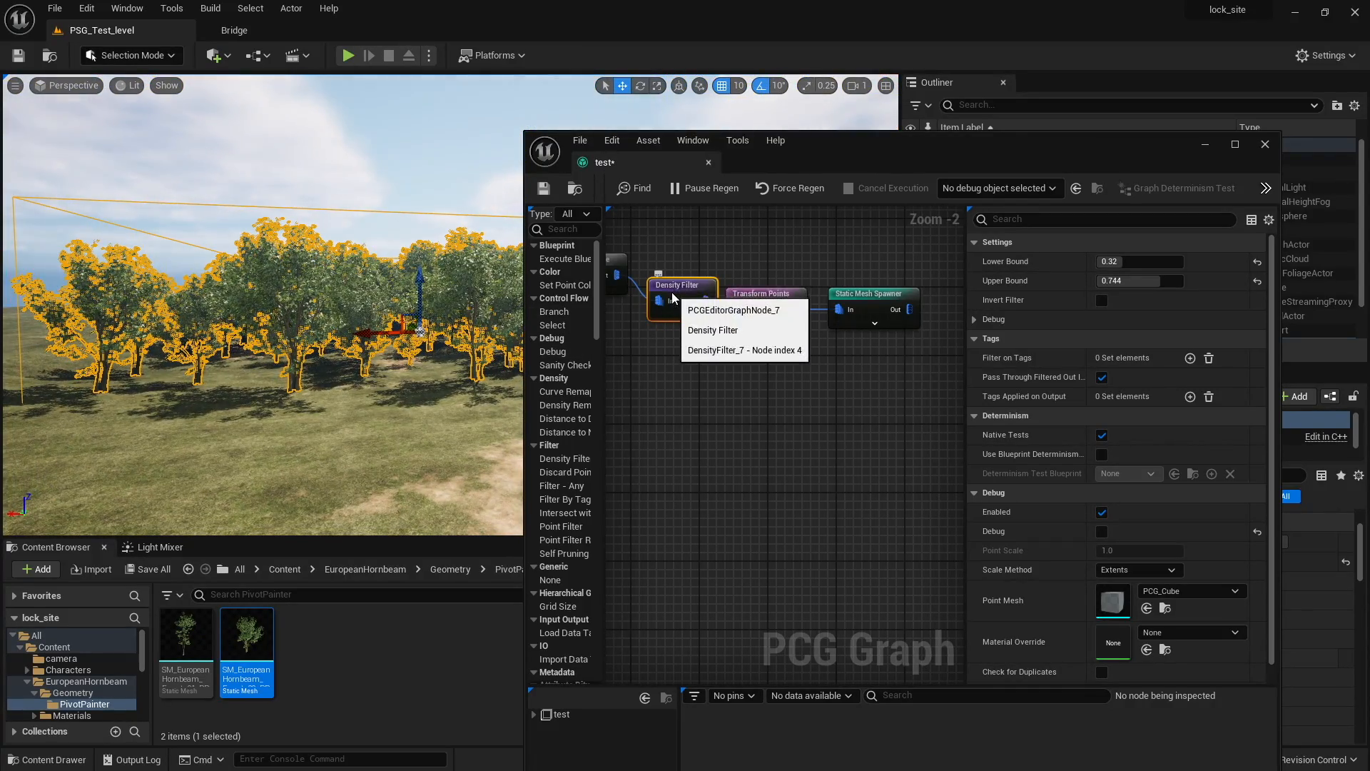
Raise the Density Filter's Lower Bound to 0.456 and inspect the deselected trees from above
right_drag(693, 352, 809, 361)
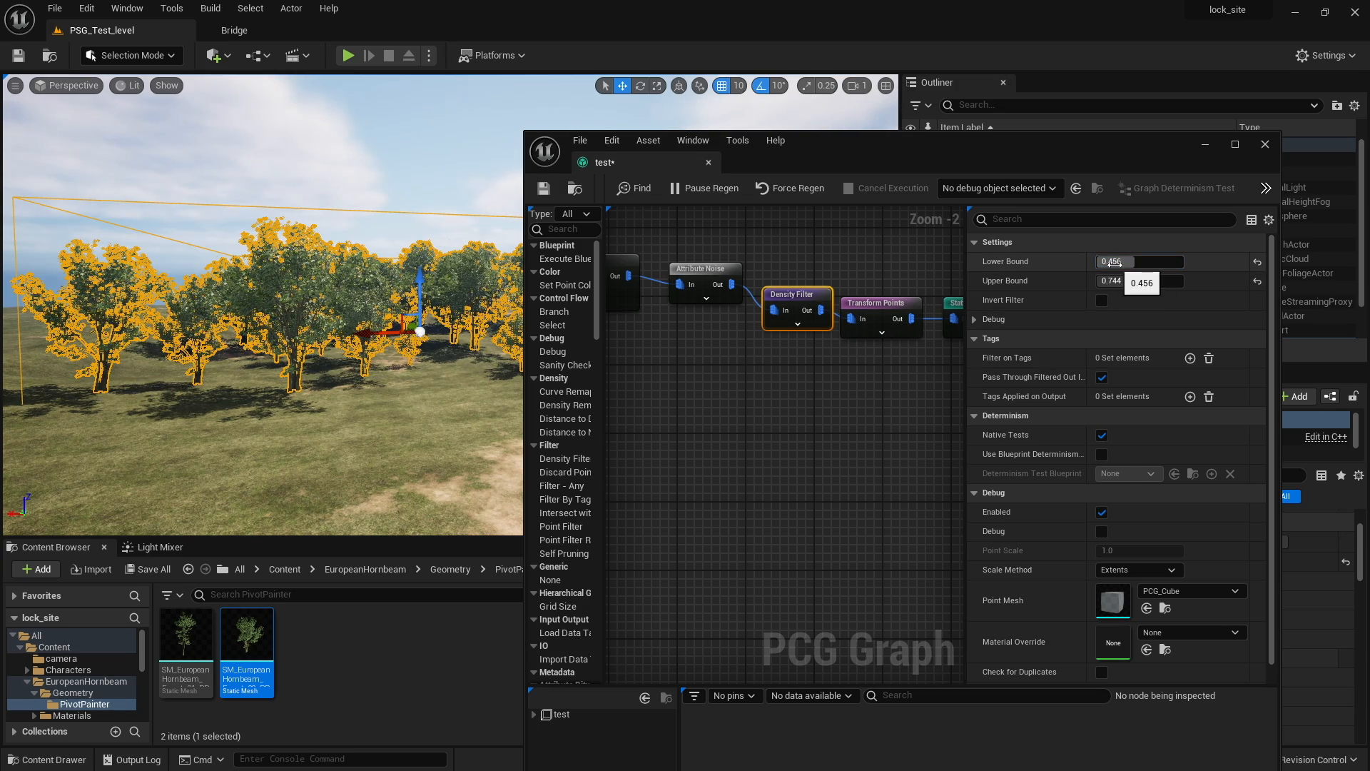
right_drag(343, 343, 412, 380)
key(w)
key(s)
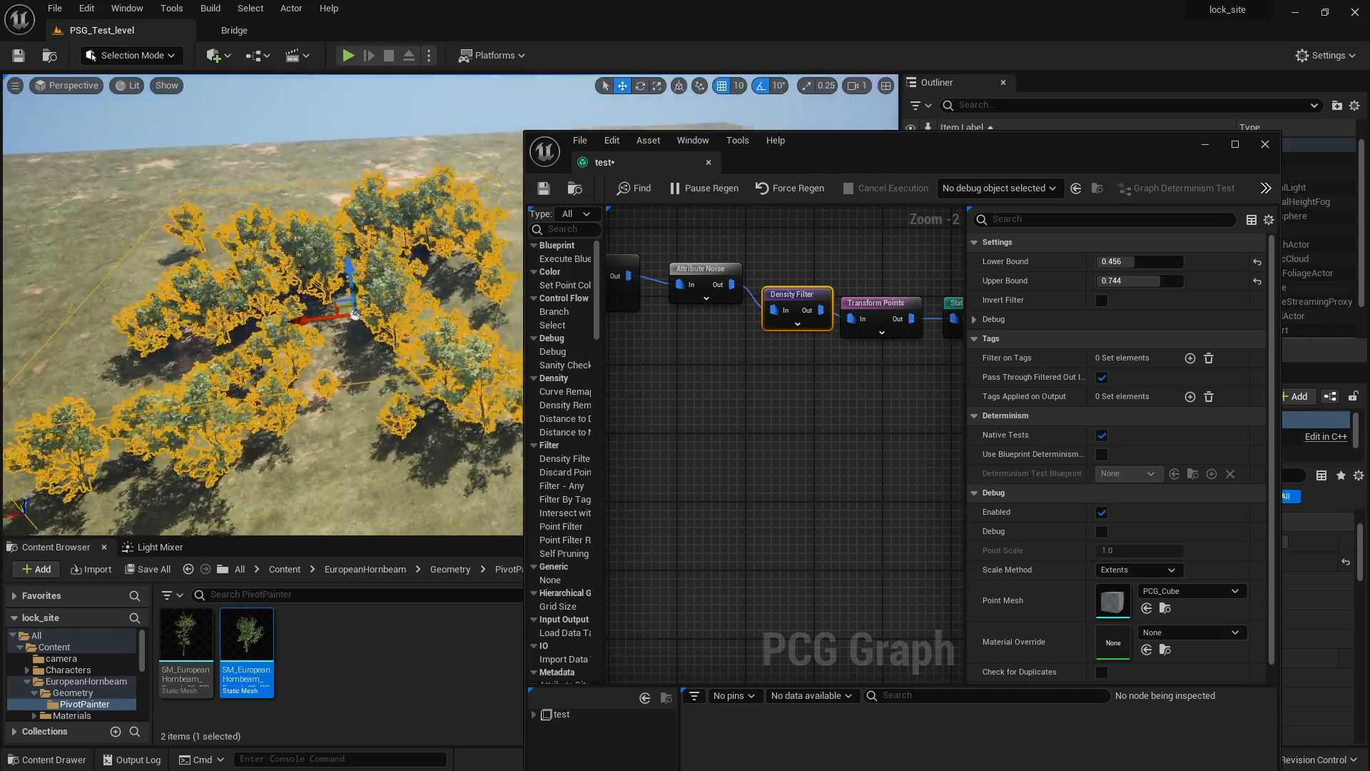
key(d)
right_drag(291, 371, 282, 371)
key(Escape)
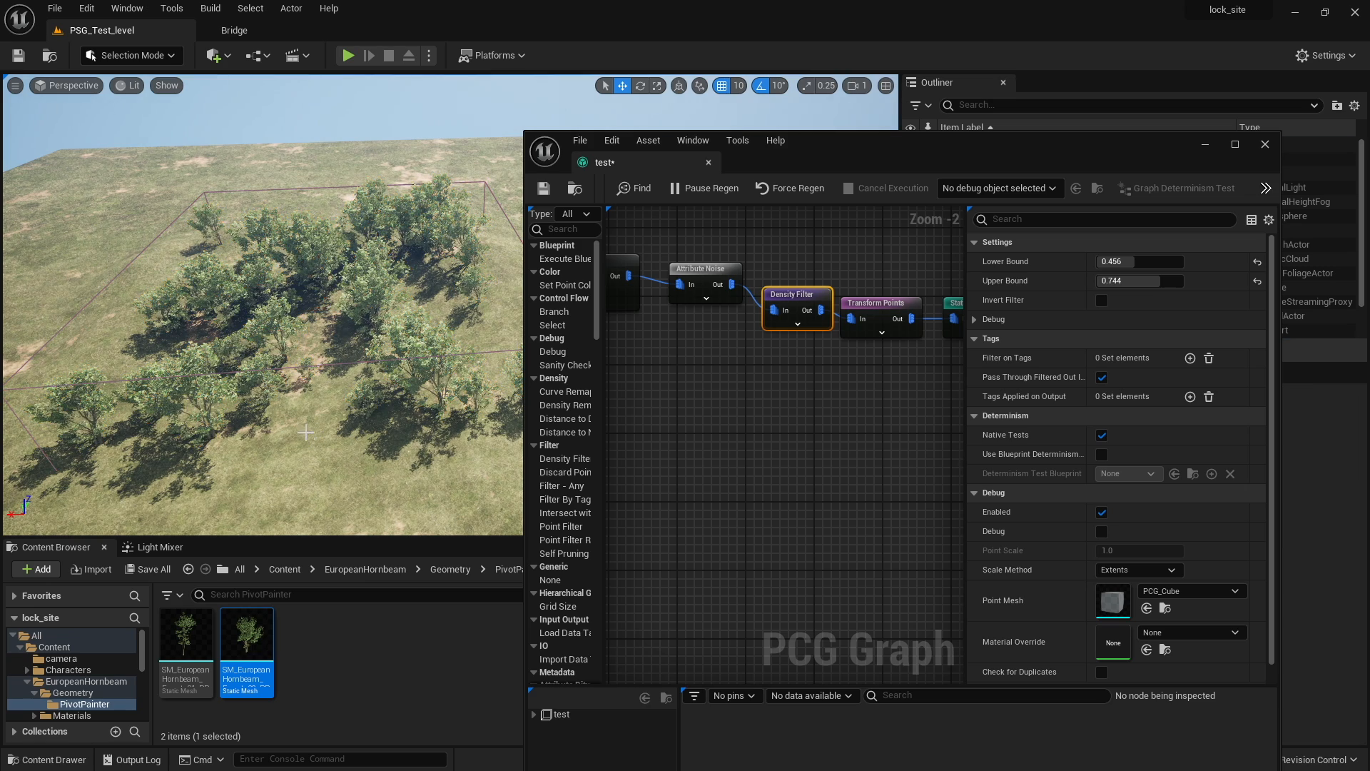
Set the Transform Points node's Rotation Max Z to 250 and inspect the rotated trees up close
click(919, 311)
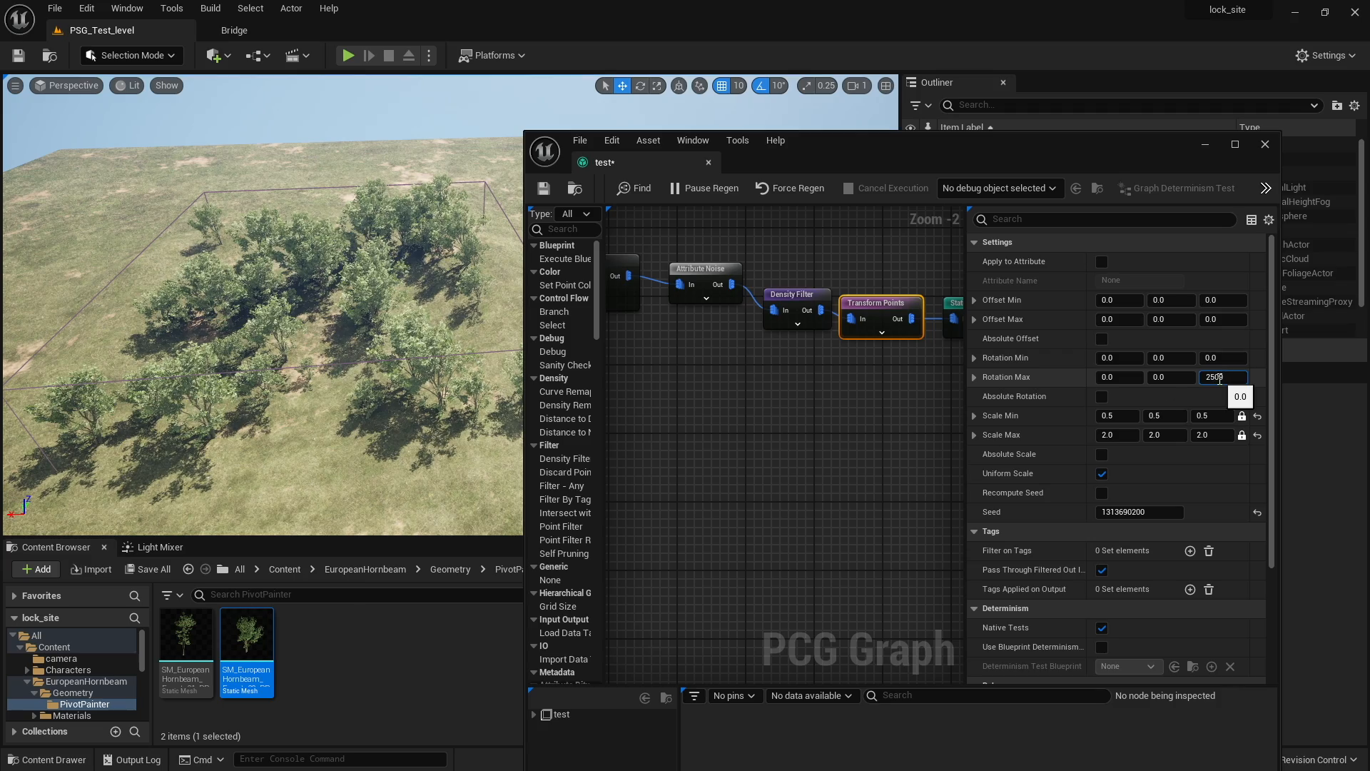
key(Return)
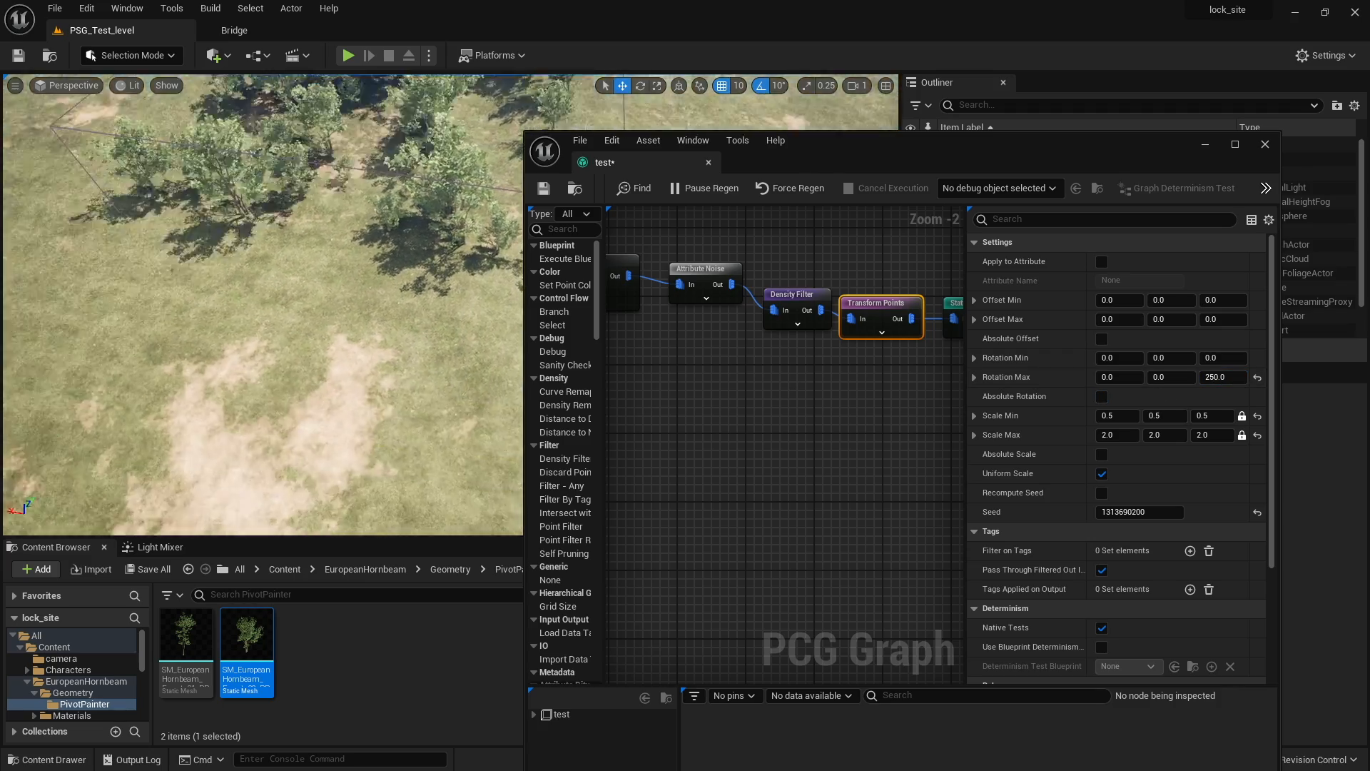
key(w)
right_drag(286, 329, 339, 222)
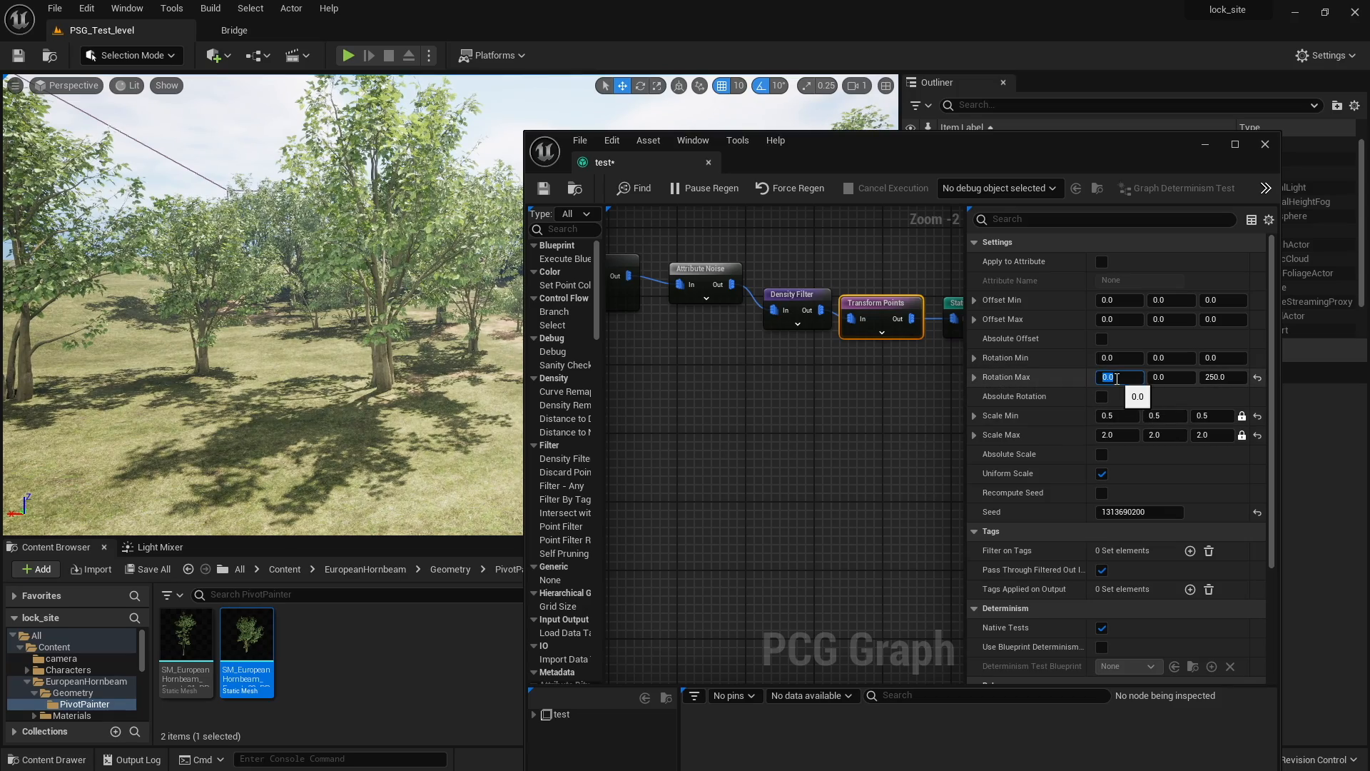
Set Transform Points' Rotation Max X to 6 and Y to 4, and enable Absolute Rotation
click(1118, 379)
text(15)
key(Tab)
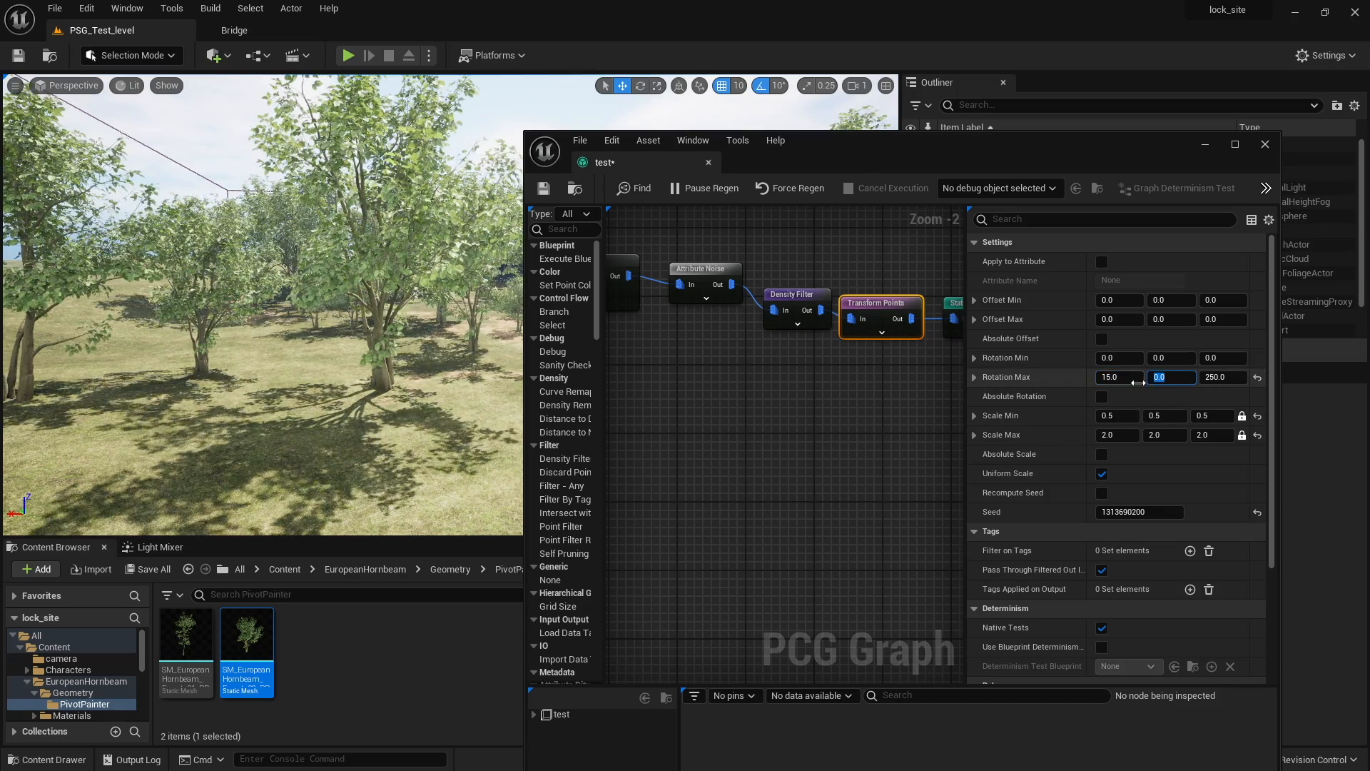
key(Tab)
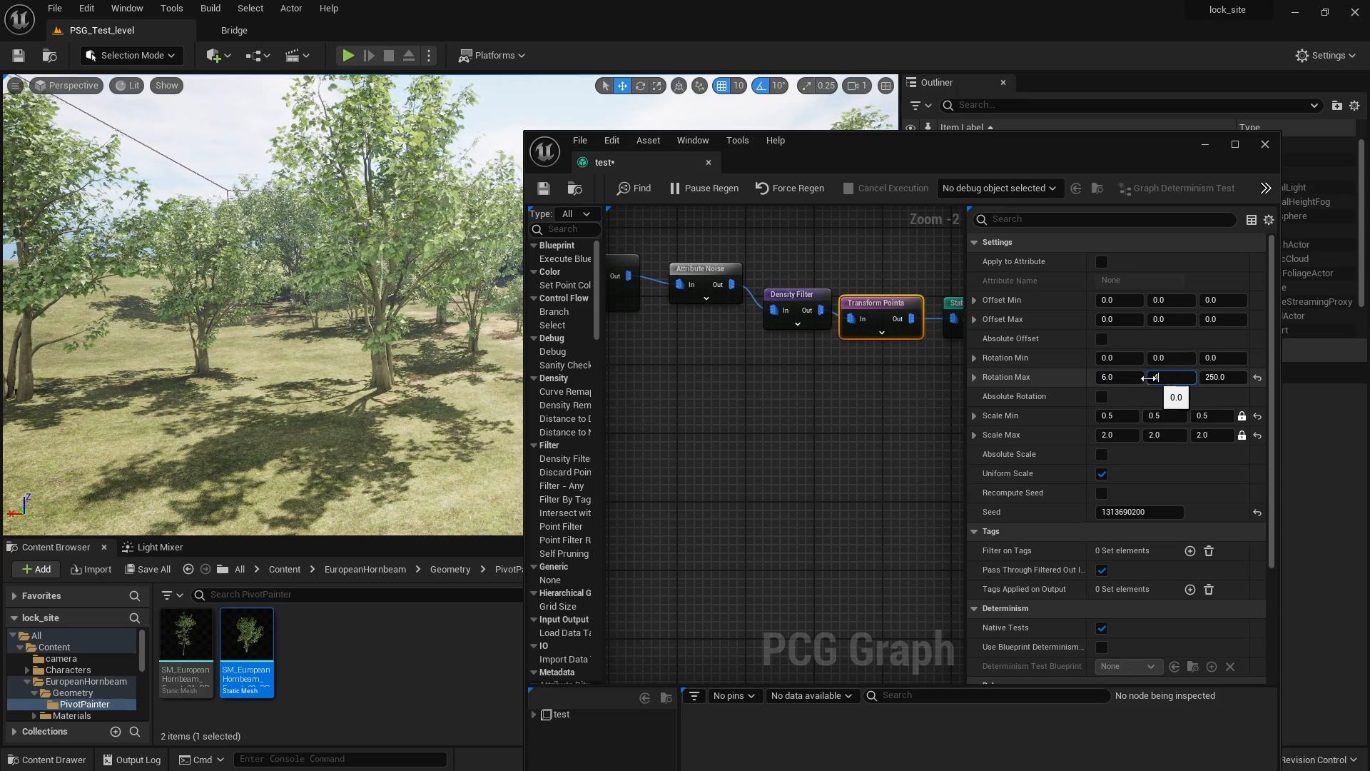
drag(1150, 378, 1163, 377)
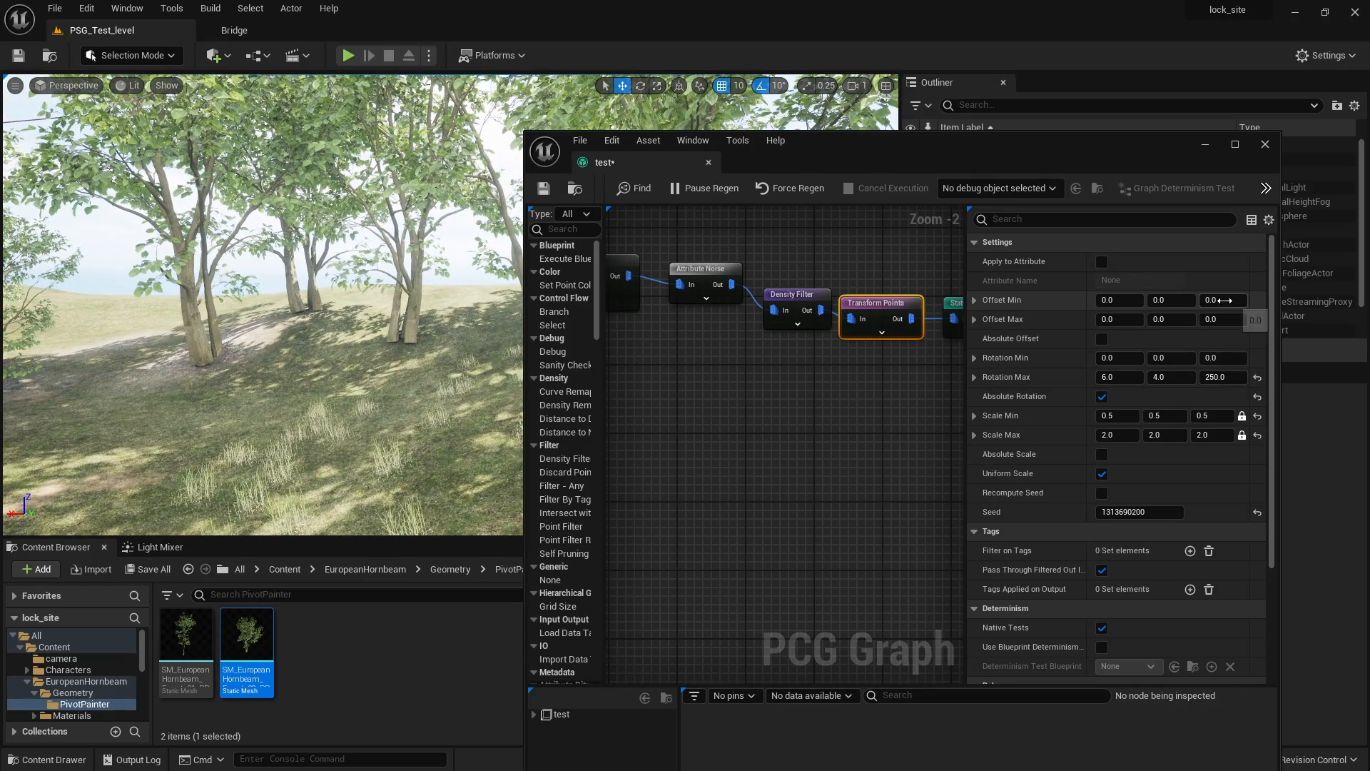
Set Transform Points' Offset Min Z to -25 and Offset Max Z to -20, and check the trunks against the ground
mouse_move(1224, 300)
mouse_down()
mouse_move(1185, 320)
mouse_move(1207, 346)
mouse_move(1225, 322)
mouse_up()
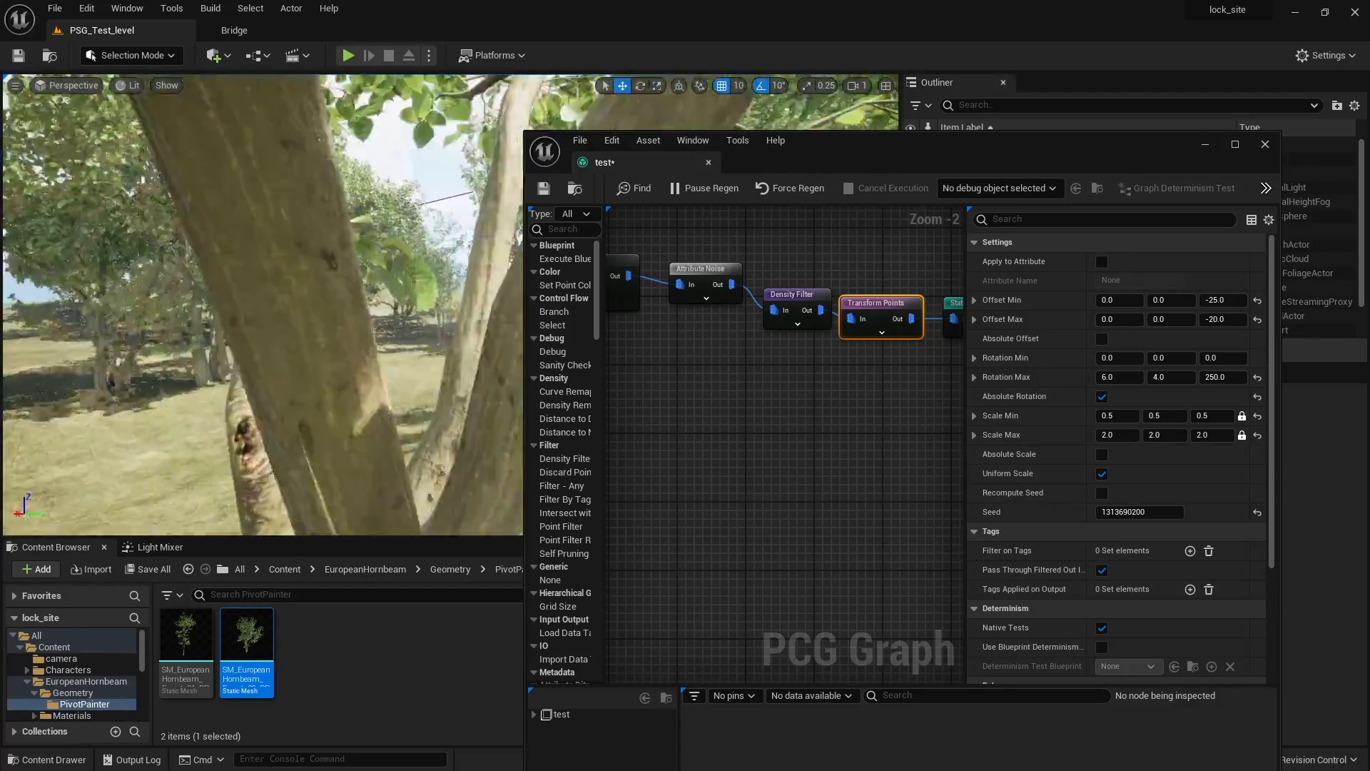
right_drag(342, 307, 29, 307)
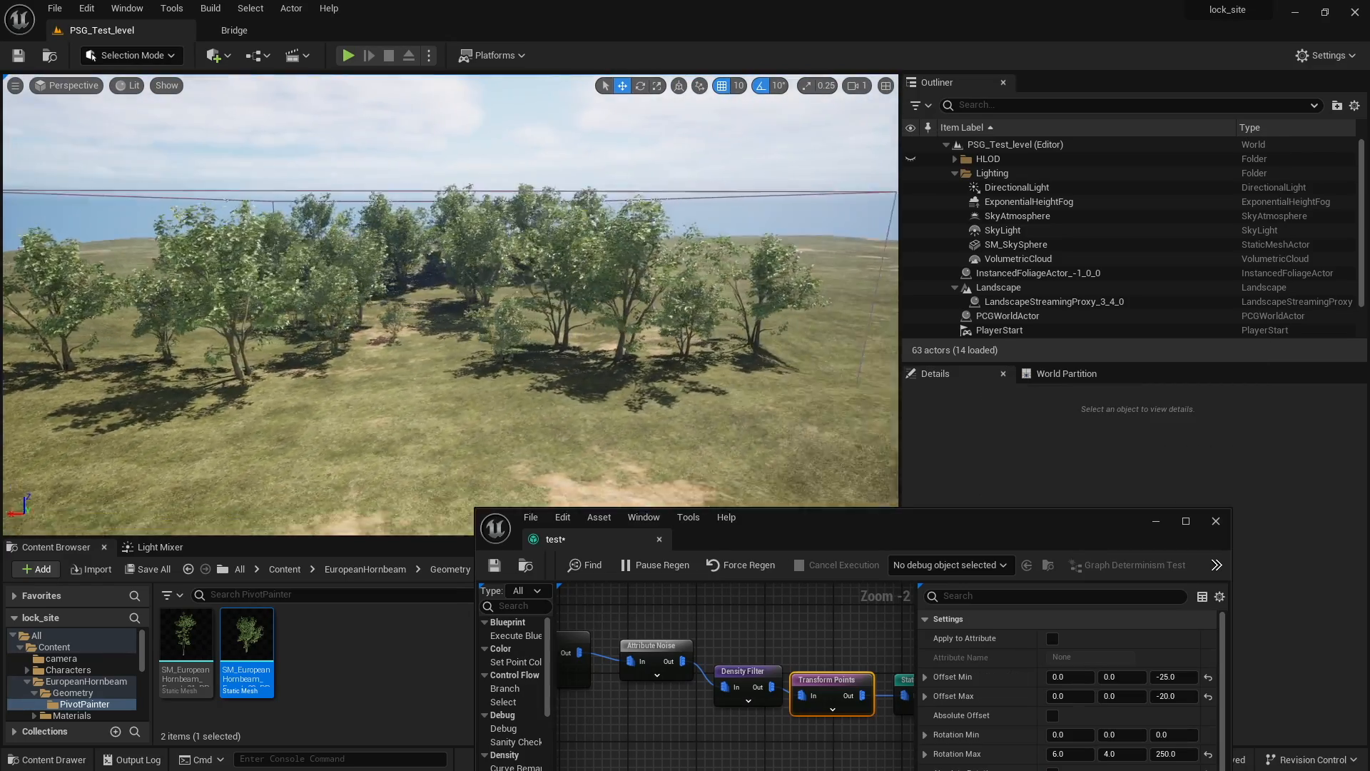
Inspect the generated forest from several sides and select its PCG volume in the level
right_drag(628, 206, 669, 206)
click(405, 303)
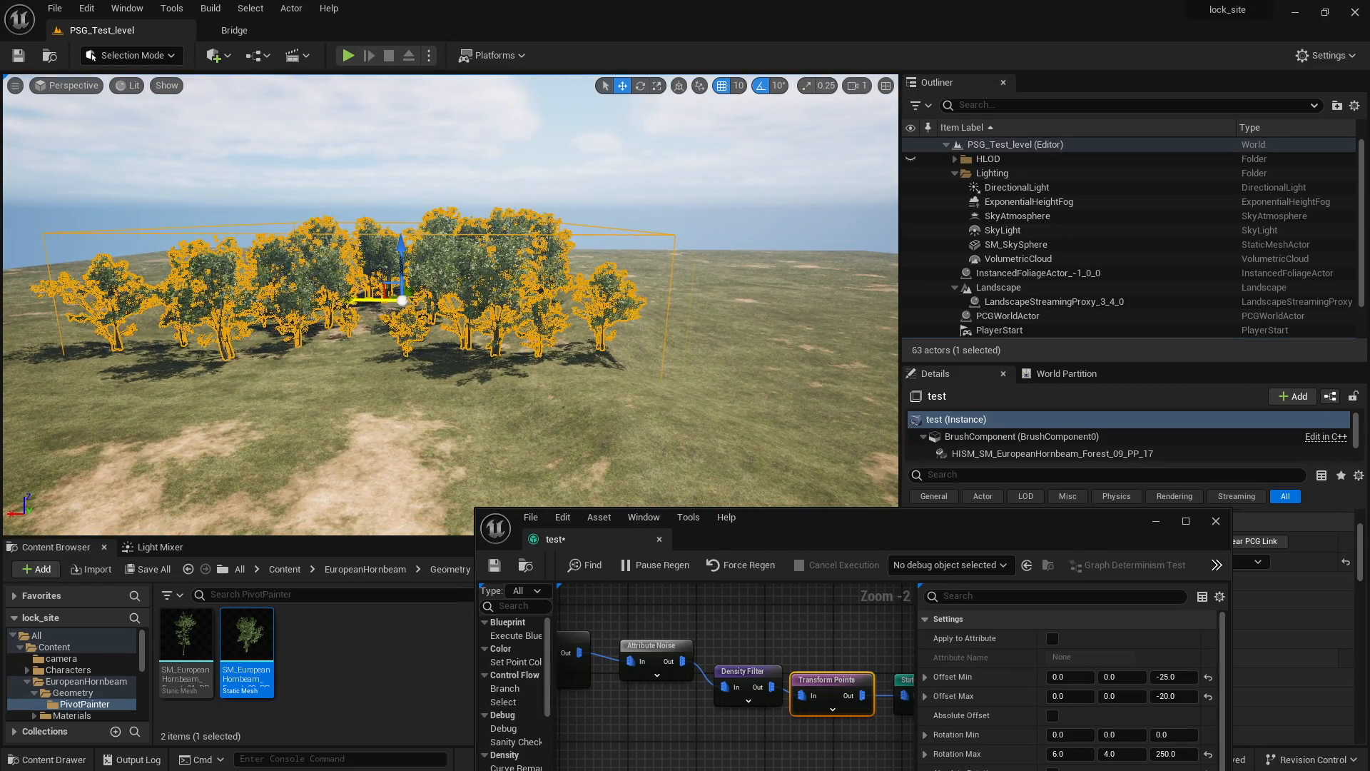
right_drag(378, 300, 581, 263)
key(Escape)
click(520, 255)
click(521, 253)
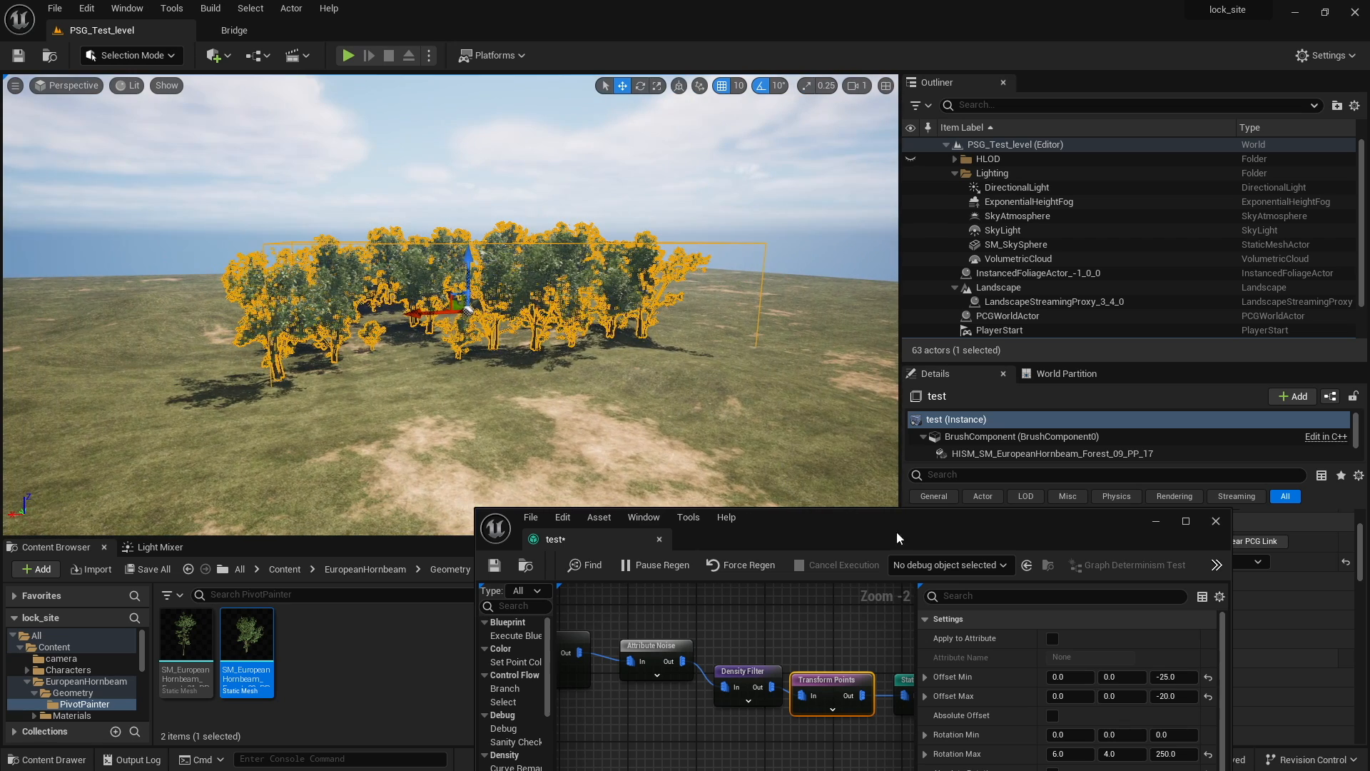
Review the graph from its Input node to Attribute Noise and move the graph window clear of the trees
drag(822, 515, 755, 205)
scroll(619, 409, down, 1)
right_drag(620, 409, 684, 446)
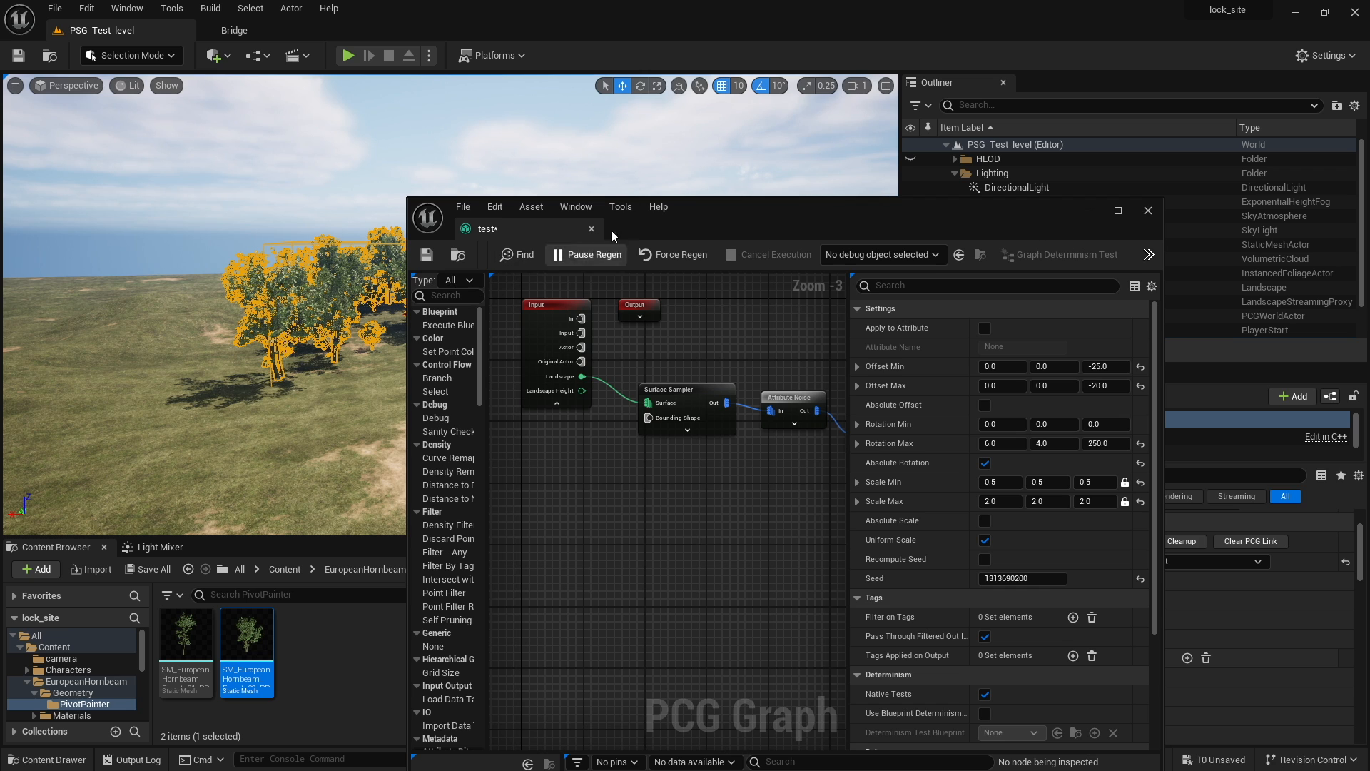
drag(611, 230, 881, 229)
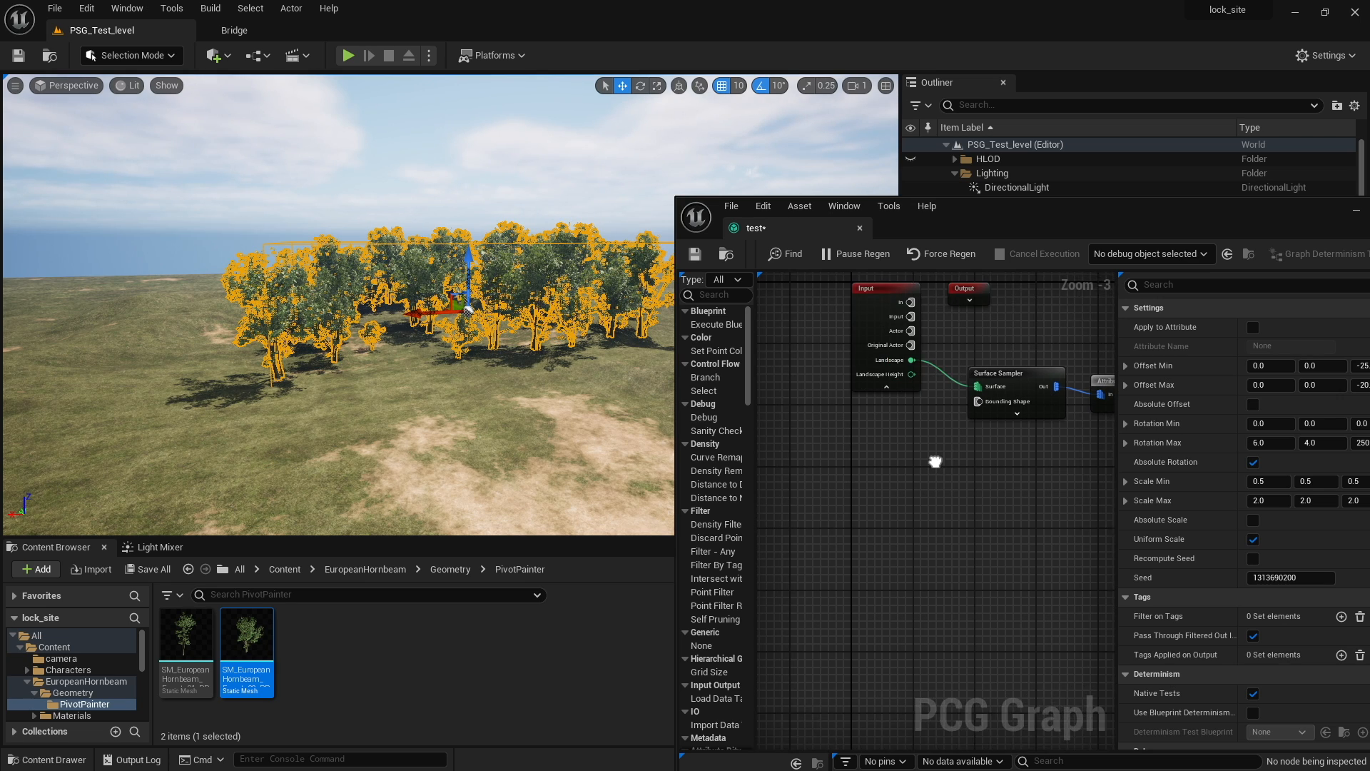
Switch to Modeling mode and draw a curved nine-point spline around the bare ground in front of the trees
click(133, 55)
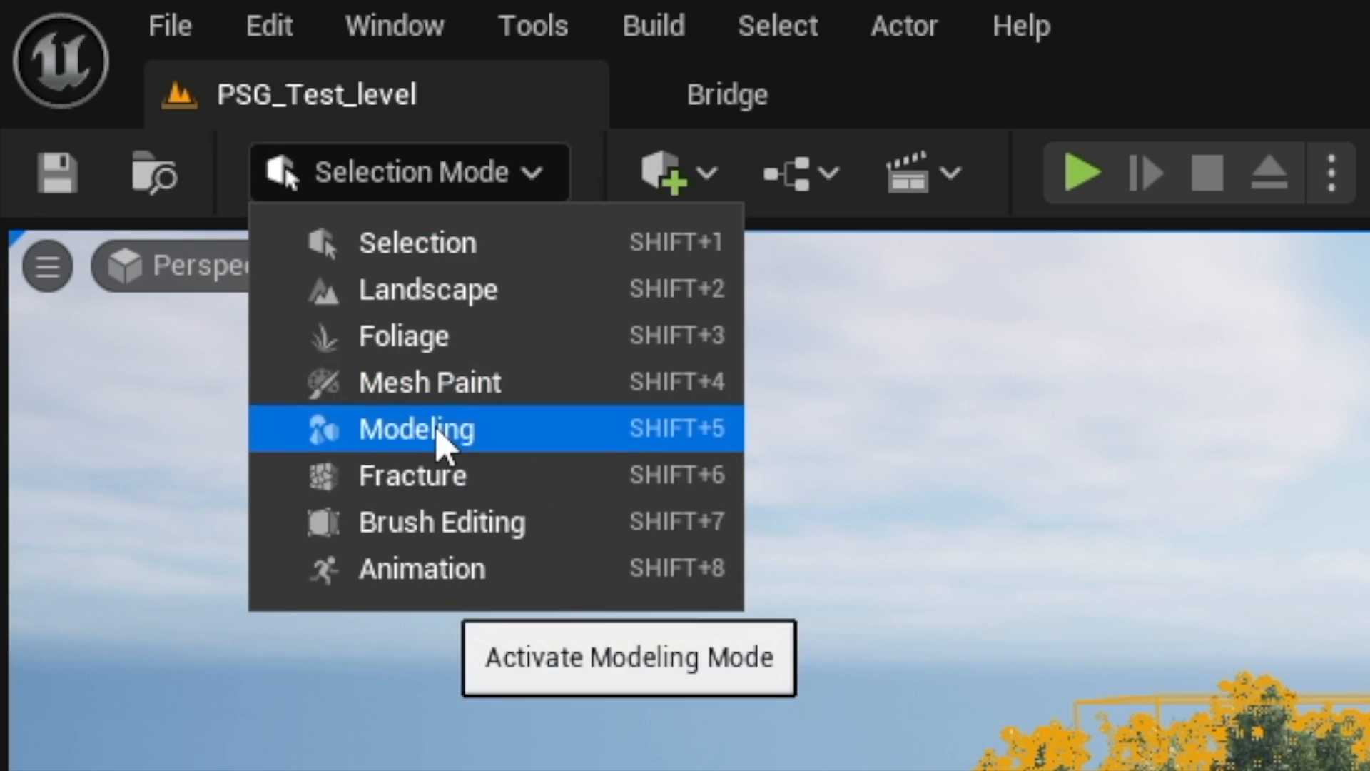
click(437, 432)
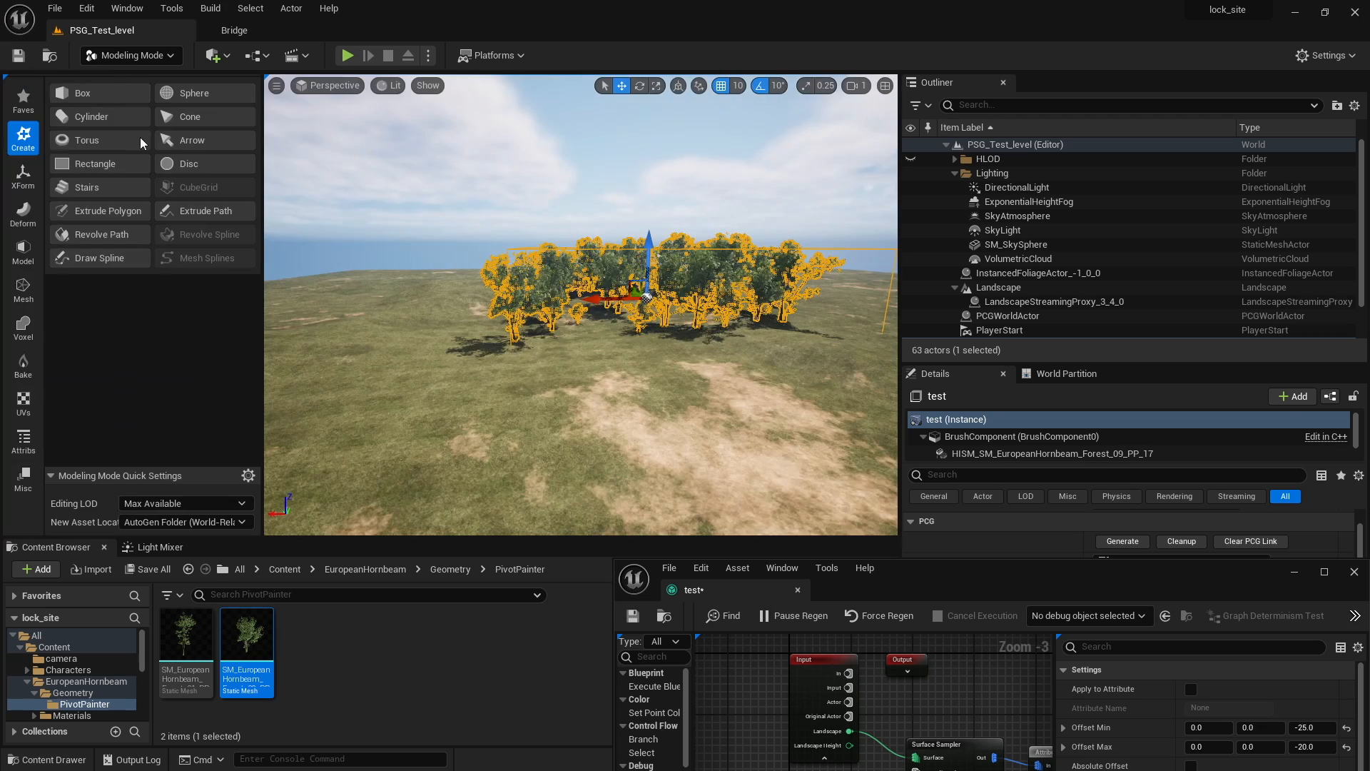
click(92, 264)
mouse_move(560, 339)
right_down()
mouse_move(685, 346)
mouse_move(623, 349)
mouse_move(612, 367)
right_up()
click(494, 291)
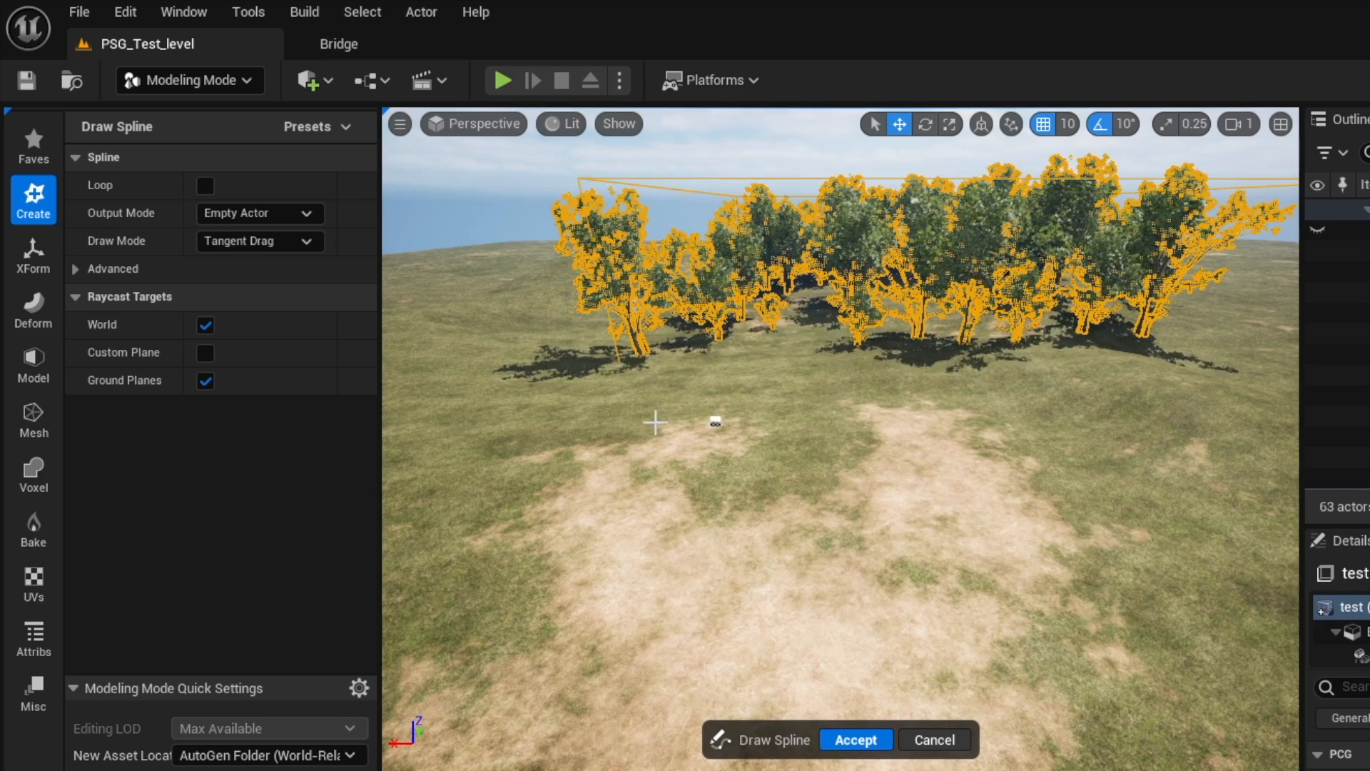
drag(573, 432, 443, 543)
drag(491, 577, 530, 623)
drag(674, 665, 733, 673)
drag(932, 654, 1032, 619)
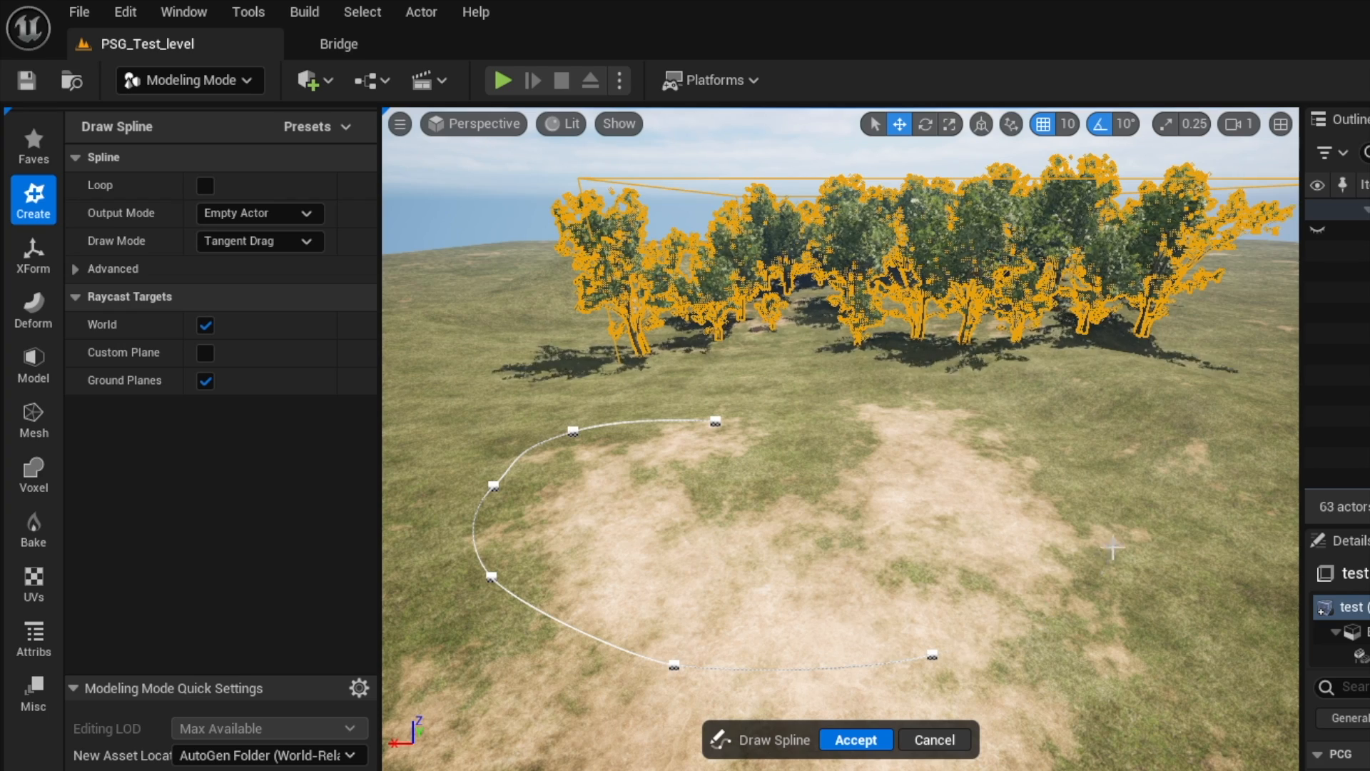
drag(1108, 555, 1134, 497)
click(1047, 450)
drag(928, 414, 887, 414)
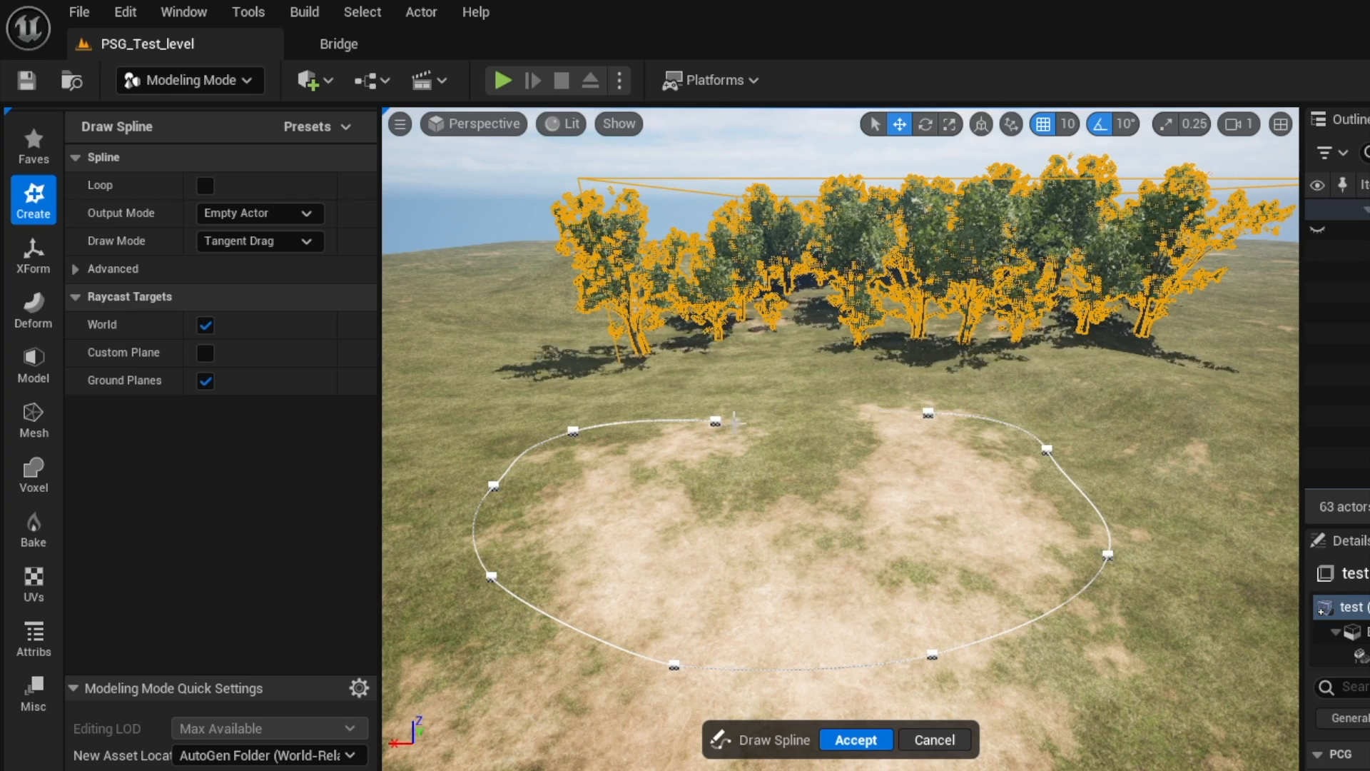
Close the drawn spline with the Loop option, accept it, and find its actor in the Outliner
click(205, 186)
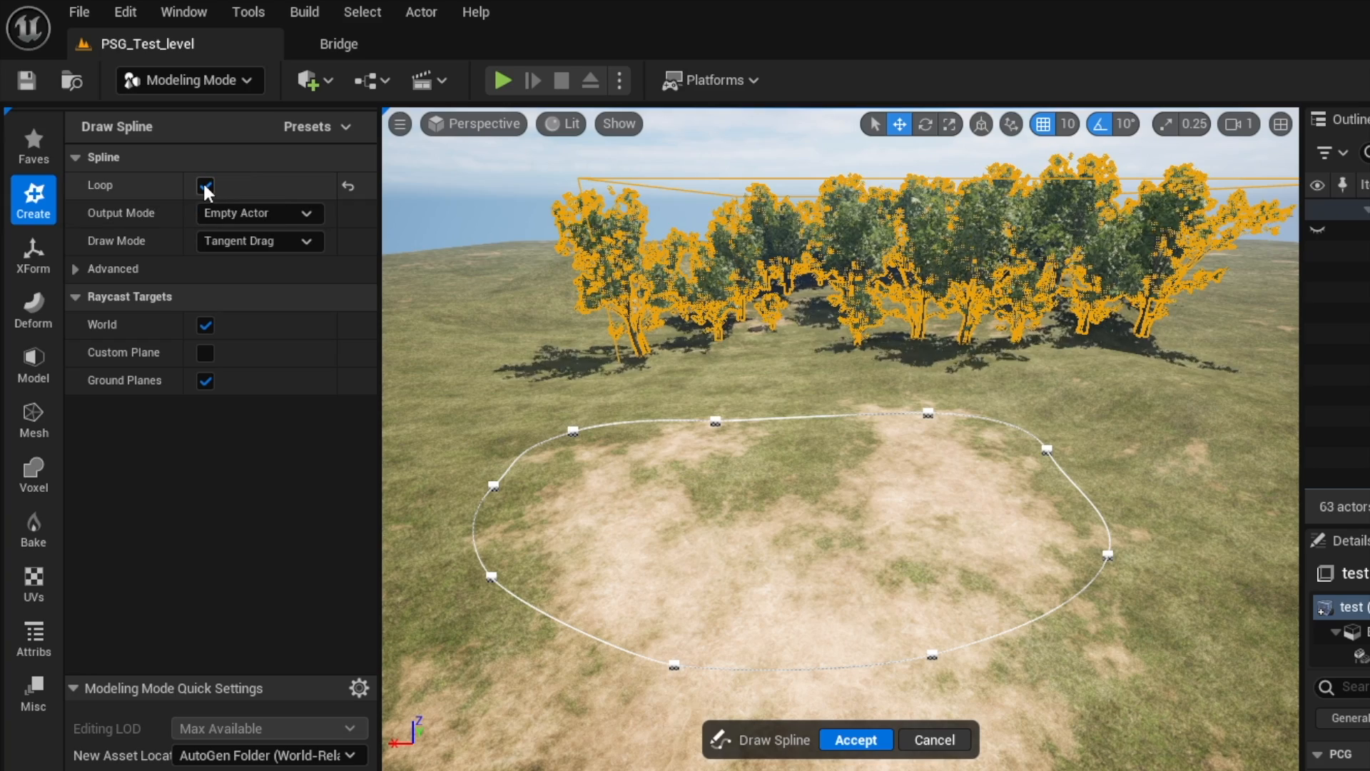
click(204, 187)
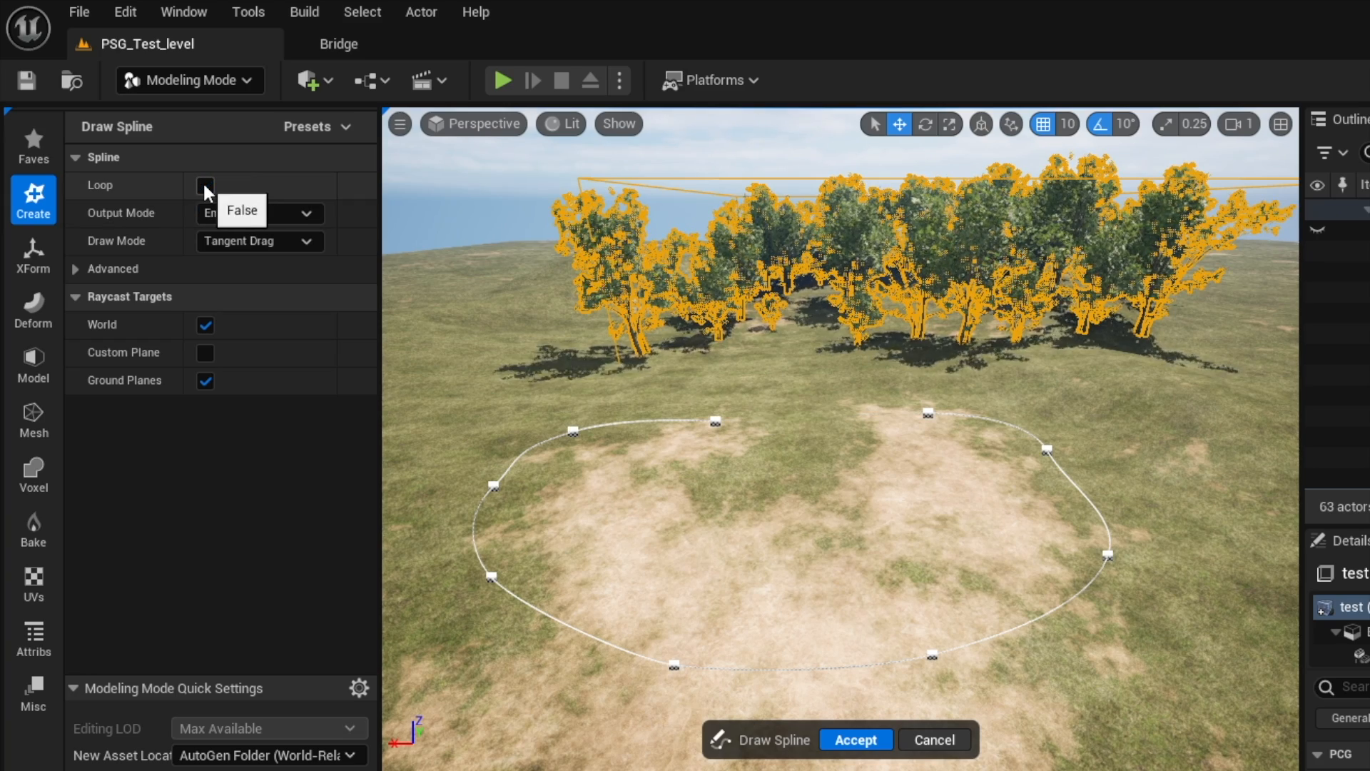
click(205, 187)
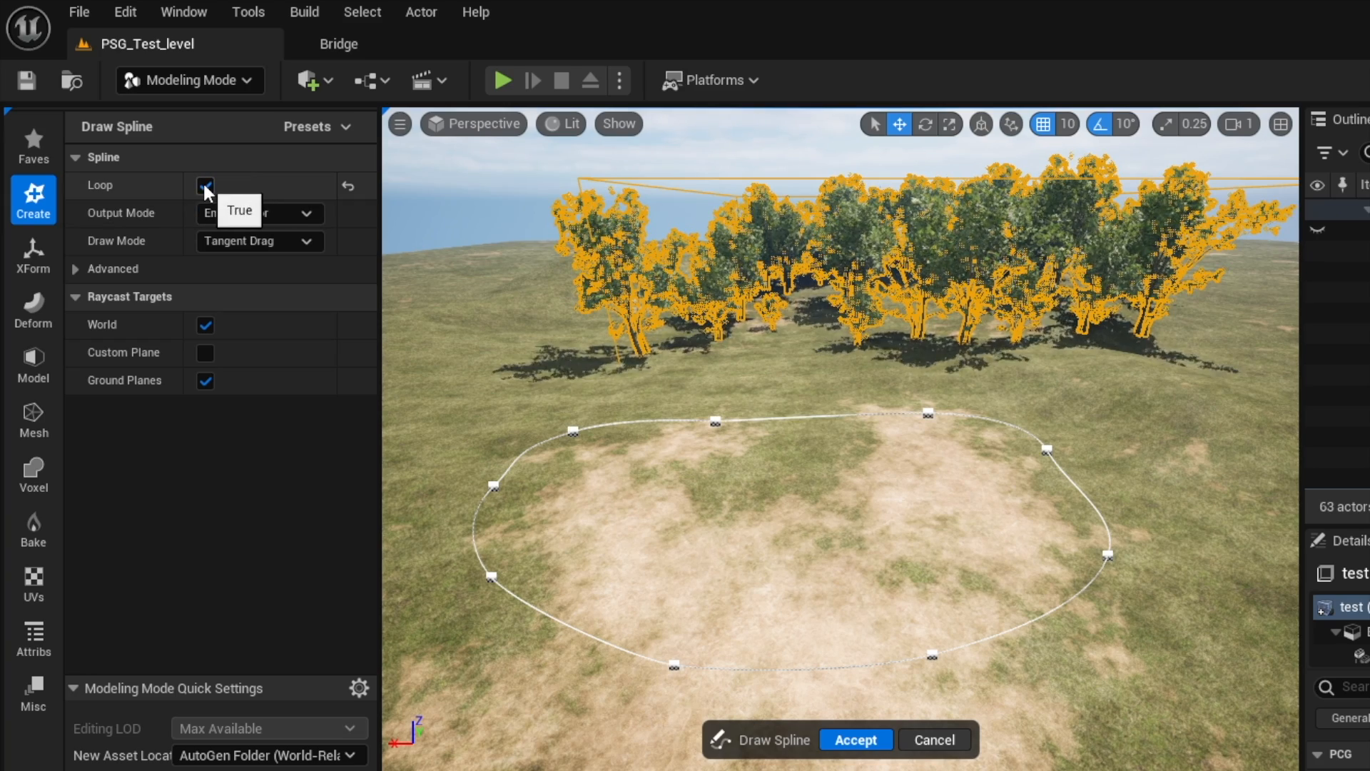
click(856, 739)
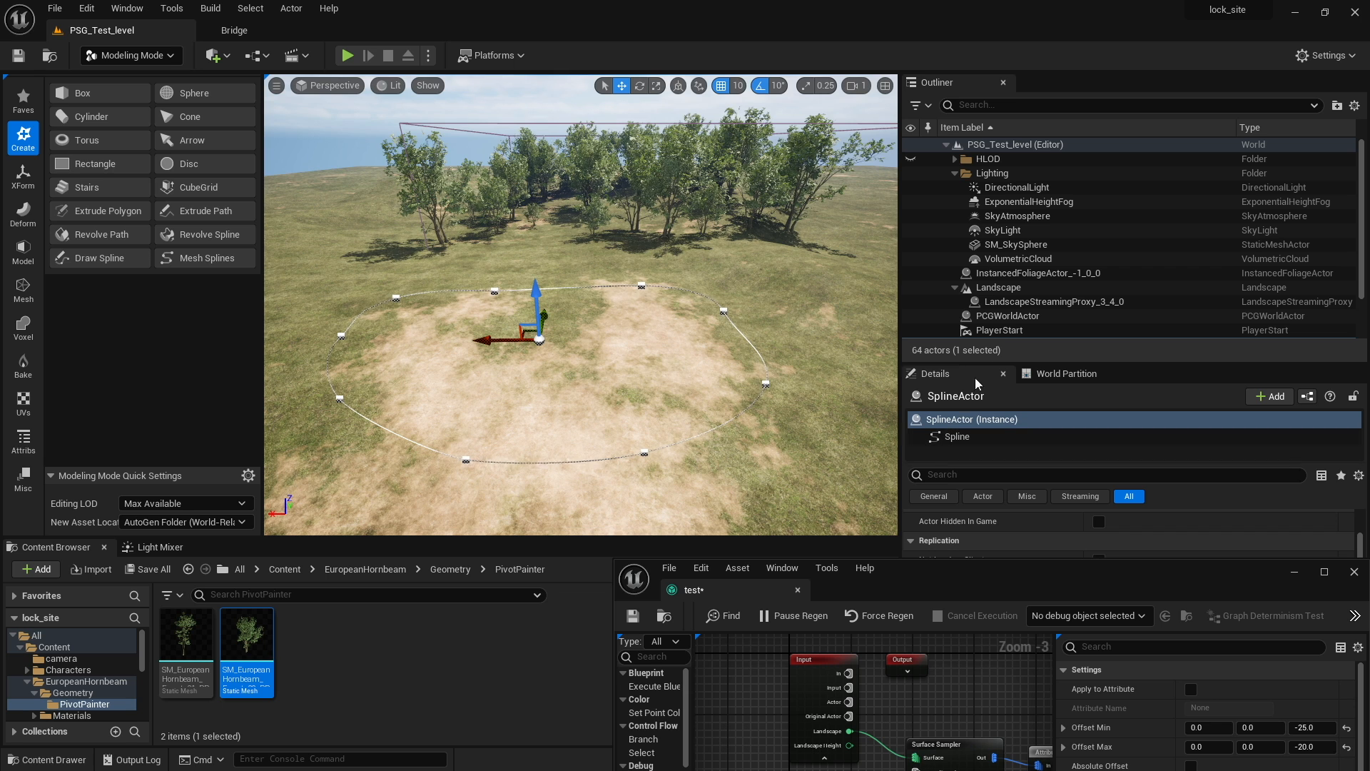
scroll(974, 290, down, 3)
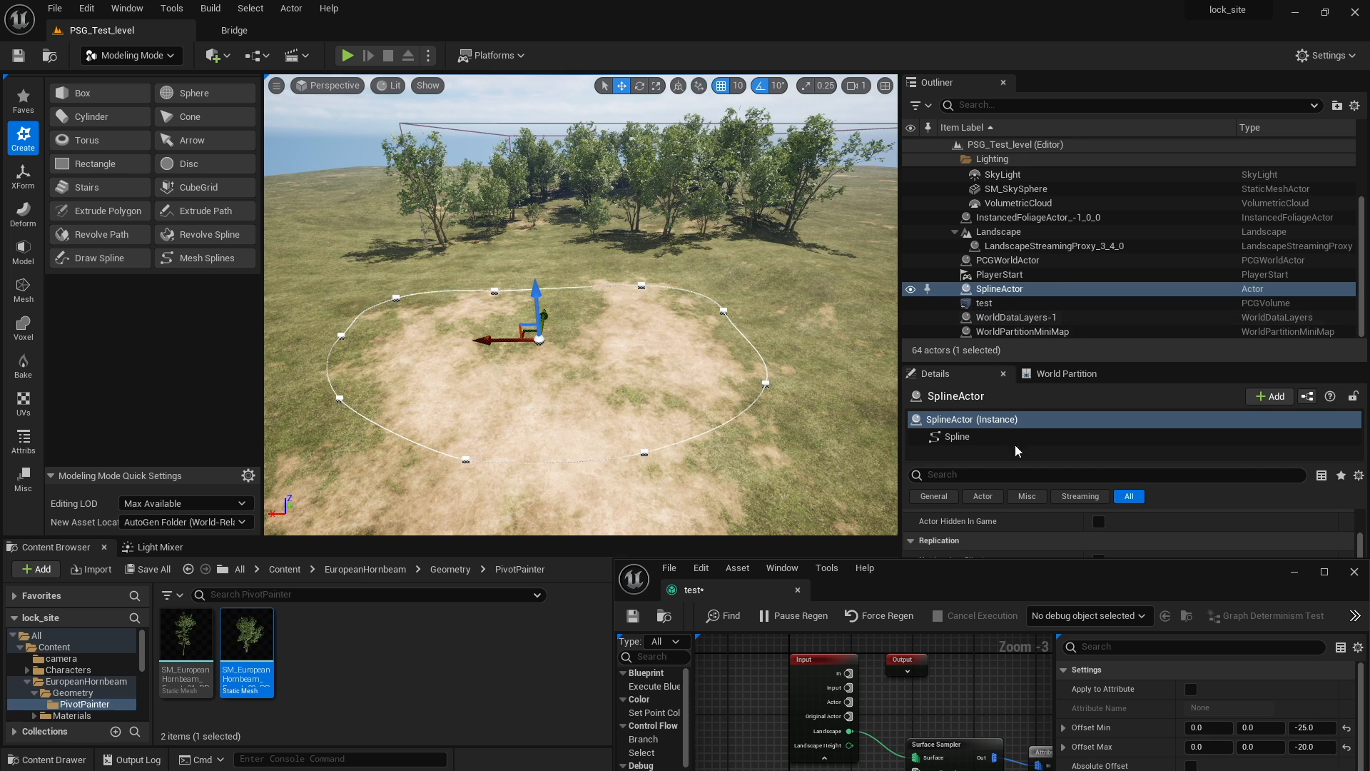
Find the tag settings of the selected SplineActor and add one actor tag named loop
click(975, 477)
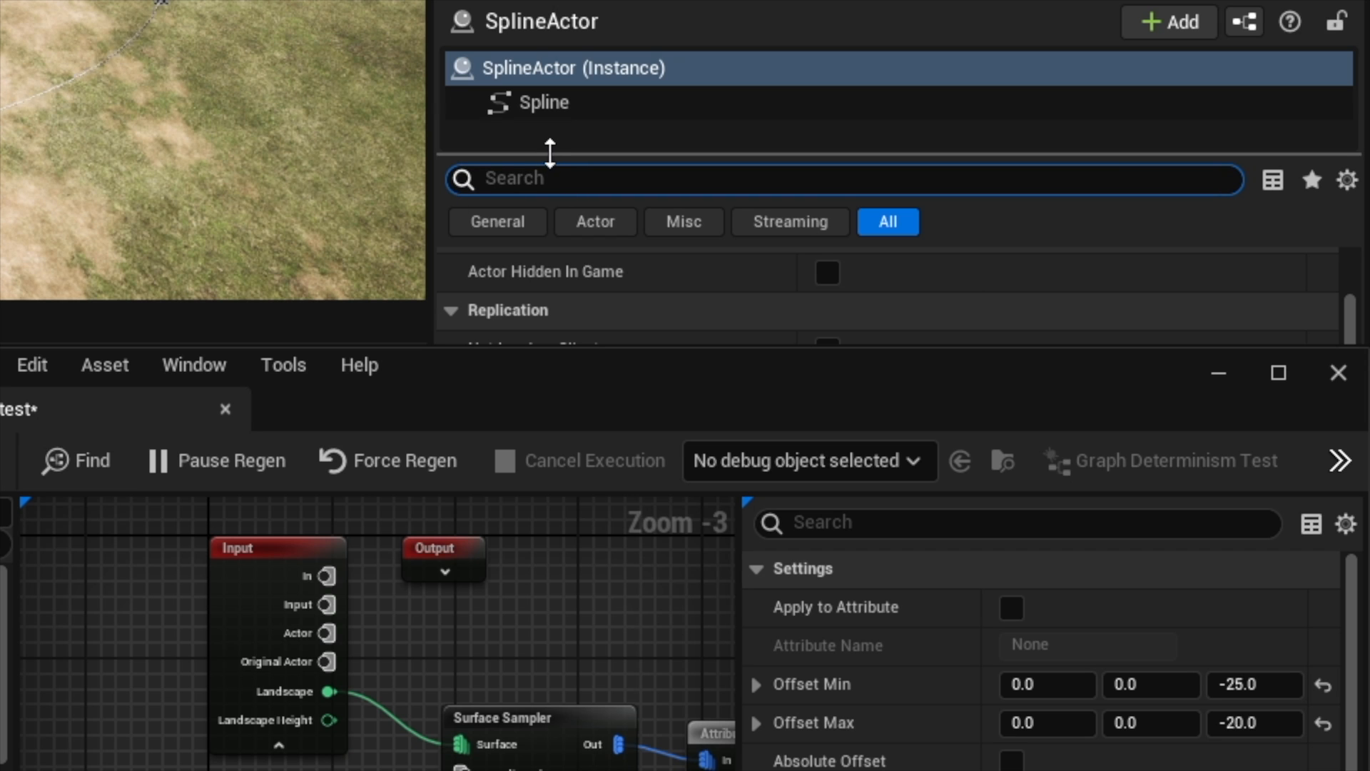
text(tag)
drag(470, 378, 0, 353)
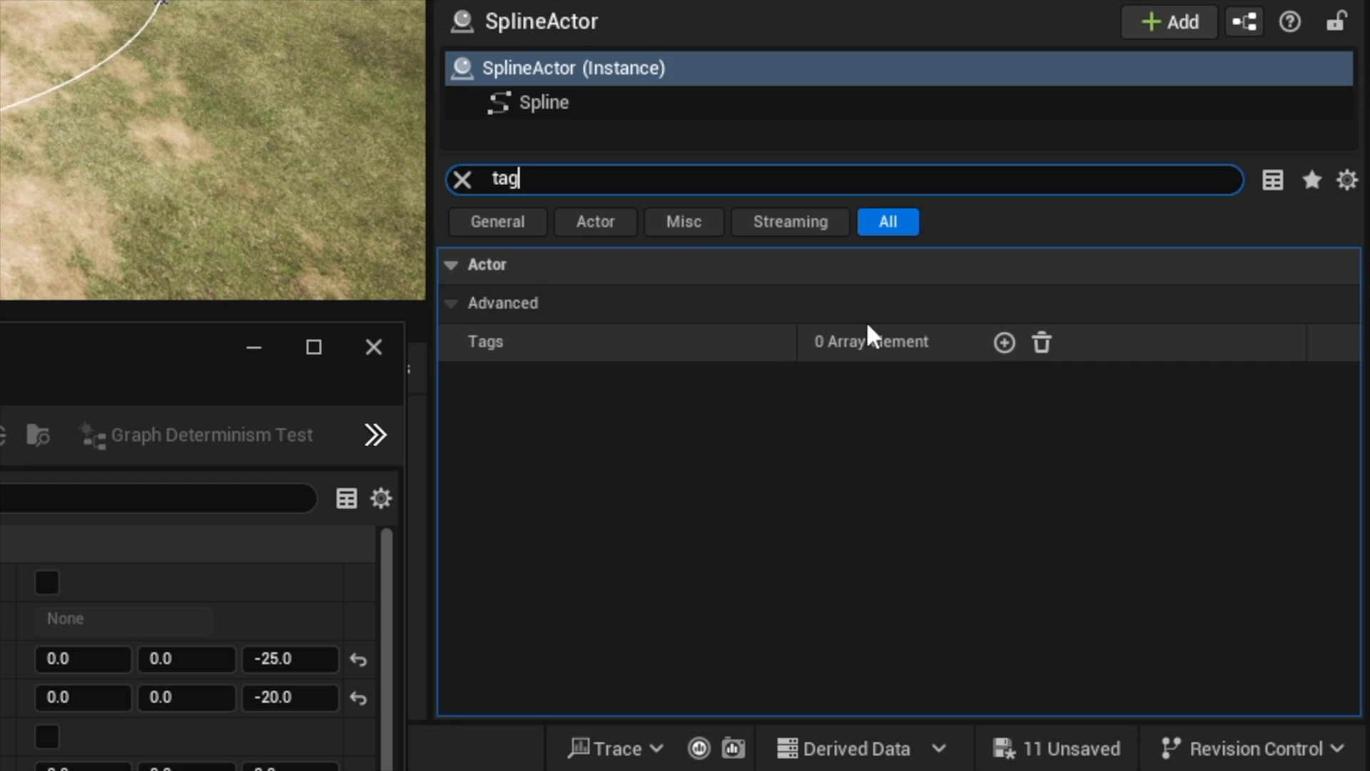
click(1004, 341)
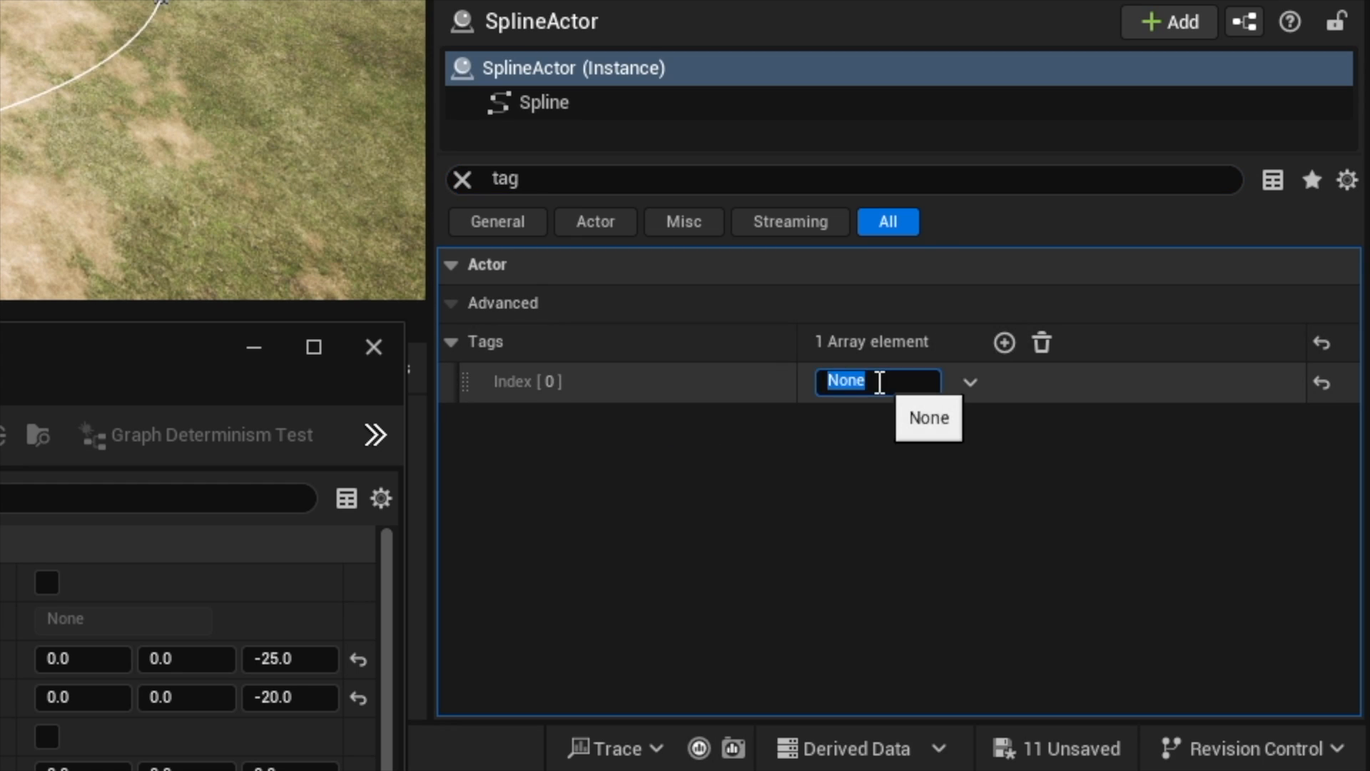
click(880, 382)
text(loop)
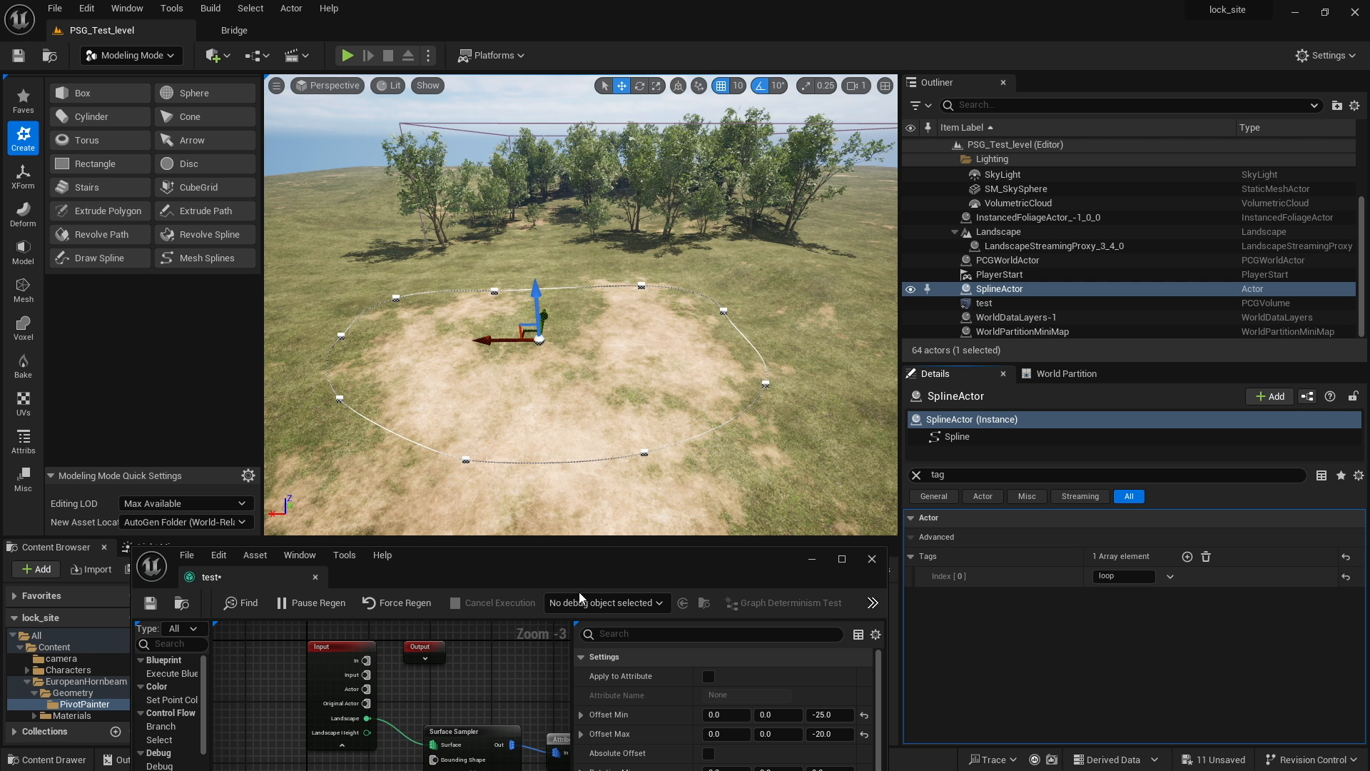
Add a Get Spline Data node to the graph and place it below the Input node
drag(456, 567, 999, 198)
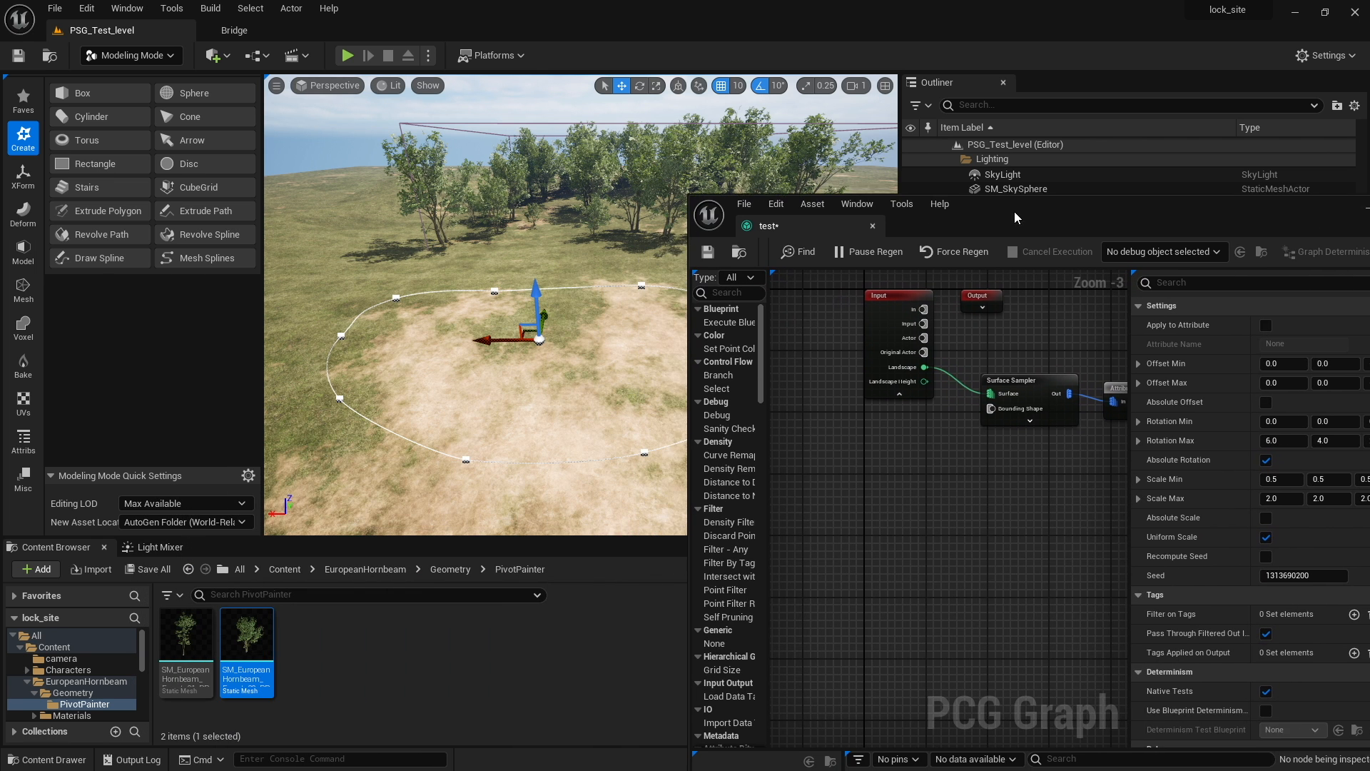
right_drag(883, 477, 827, 487)
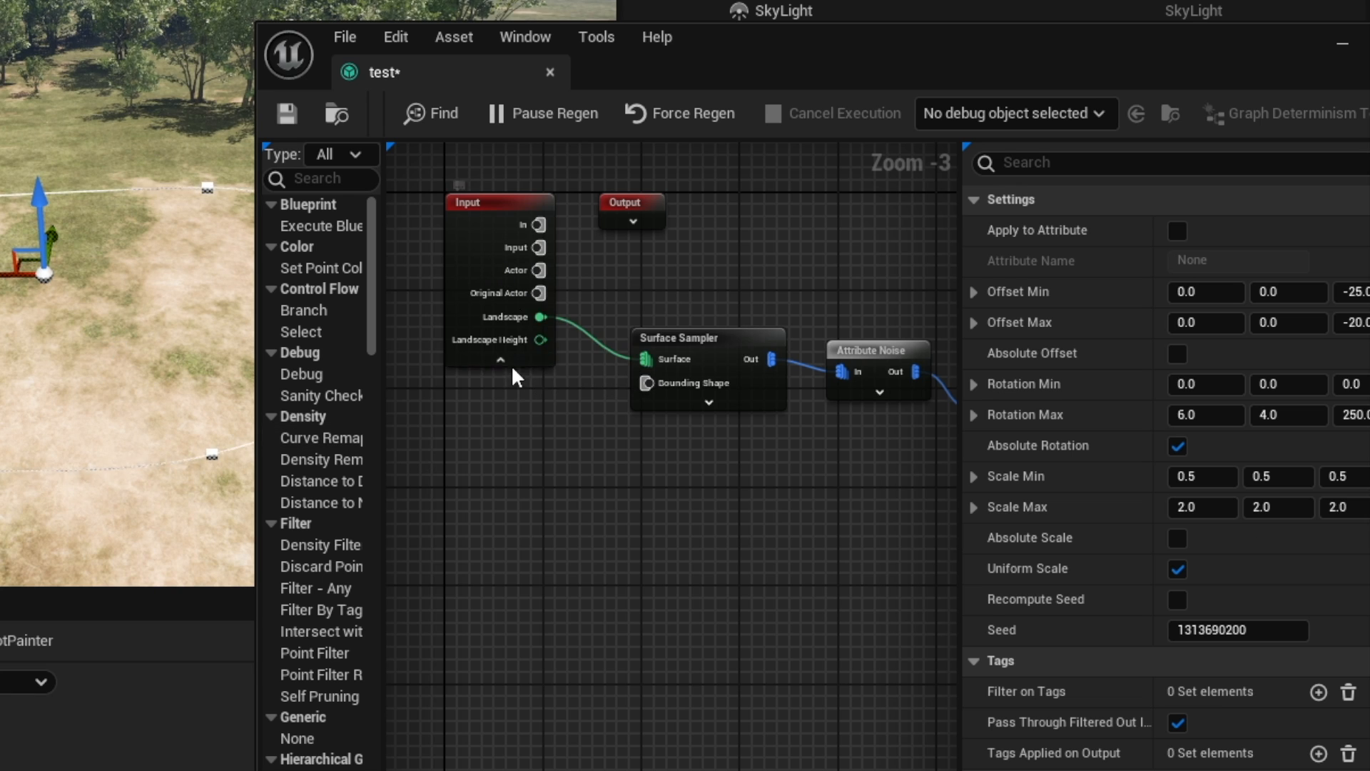
right_drag(555, 527, 561, 445)
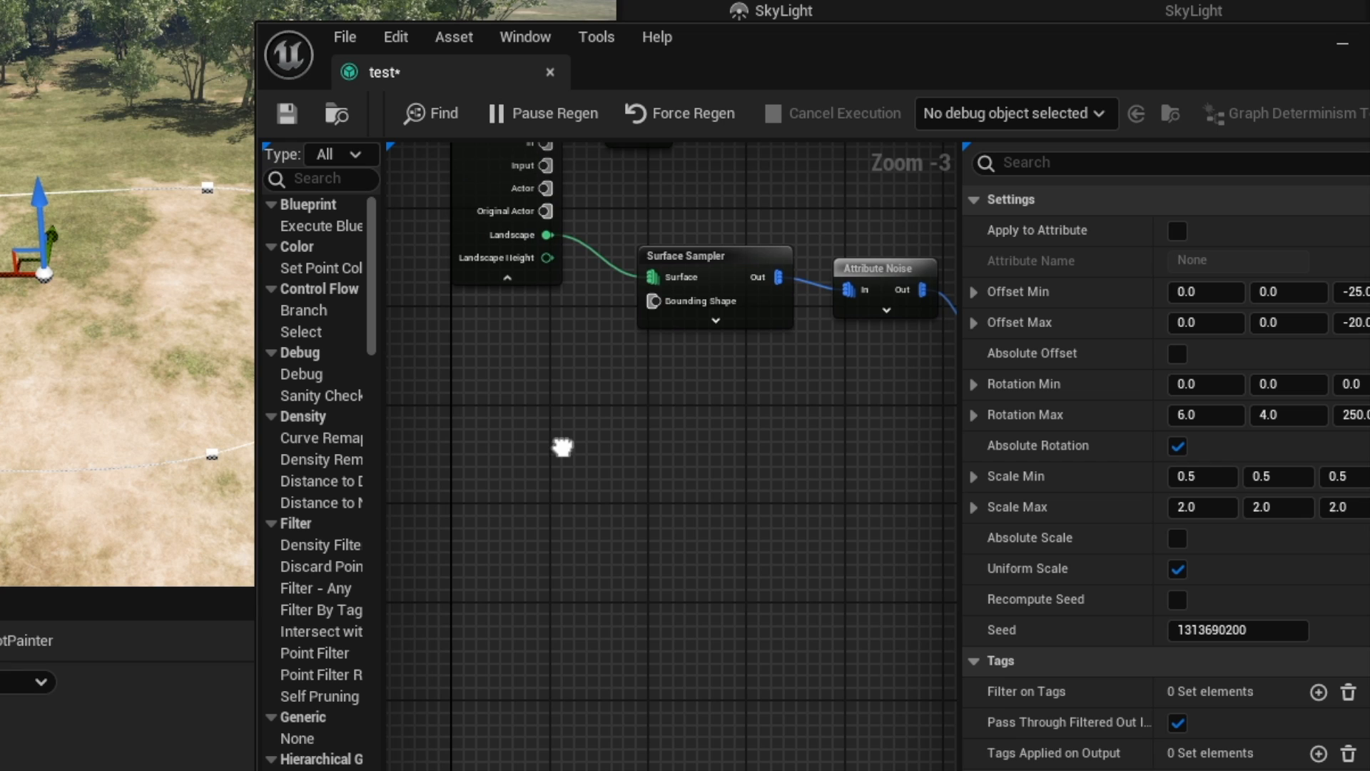
right_click(539, 488)
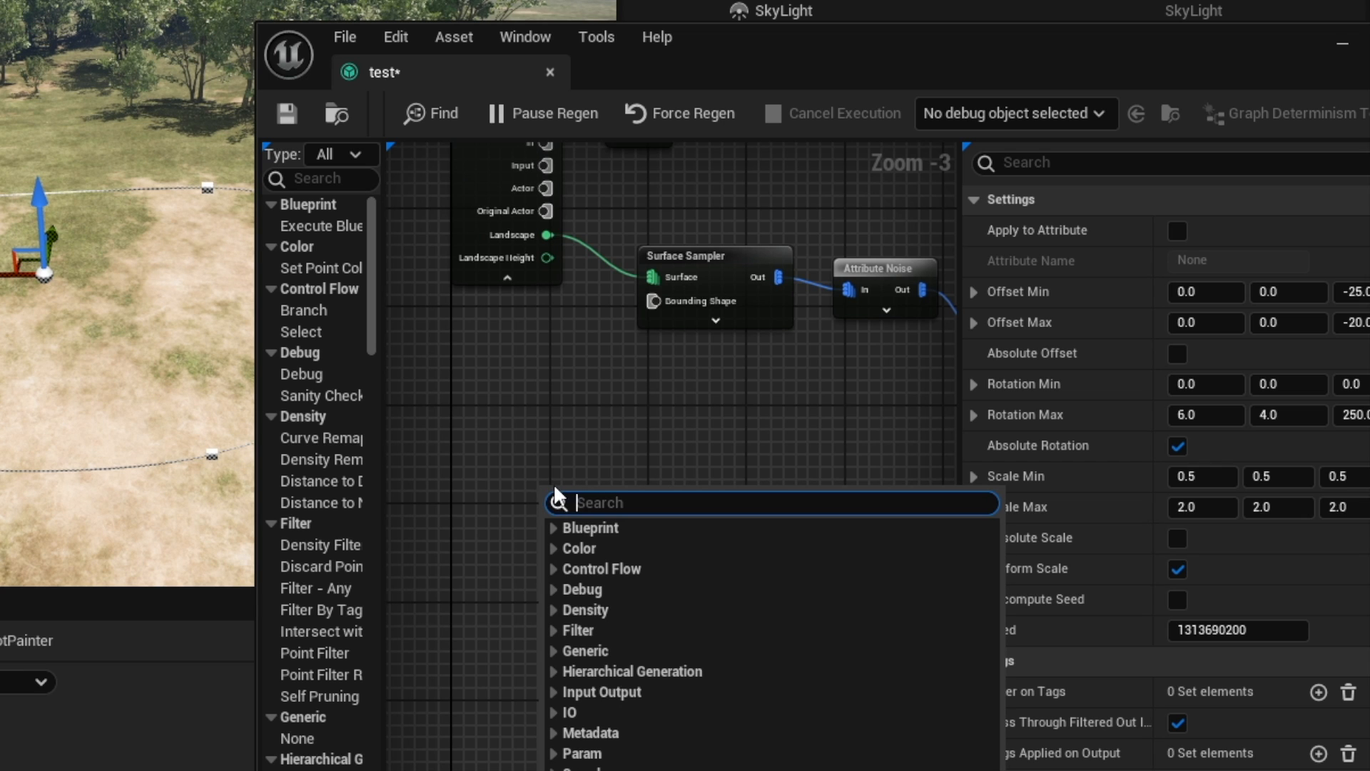
text(spline)
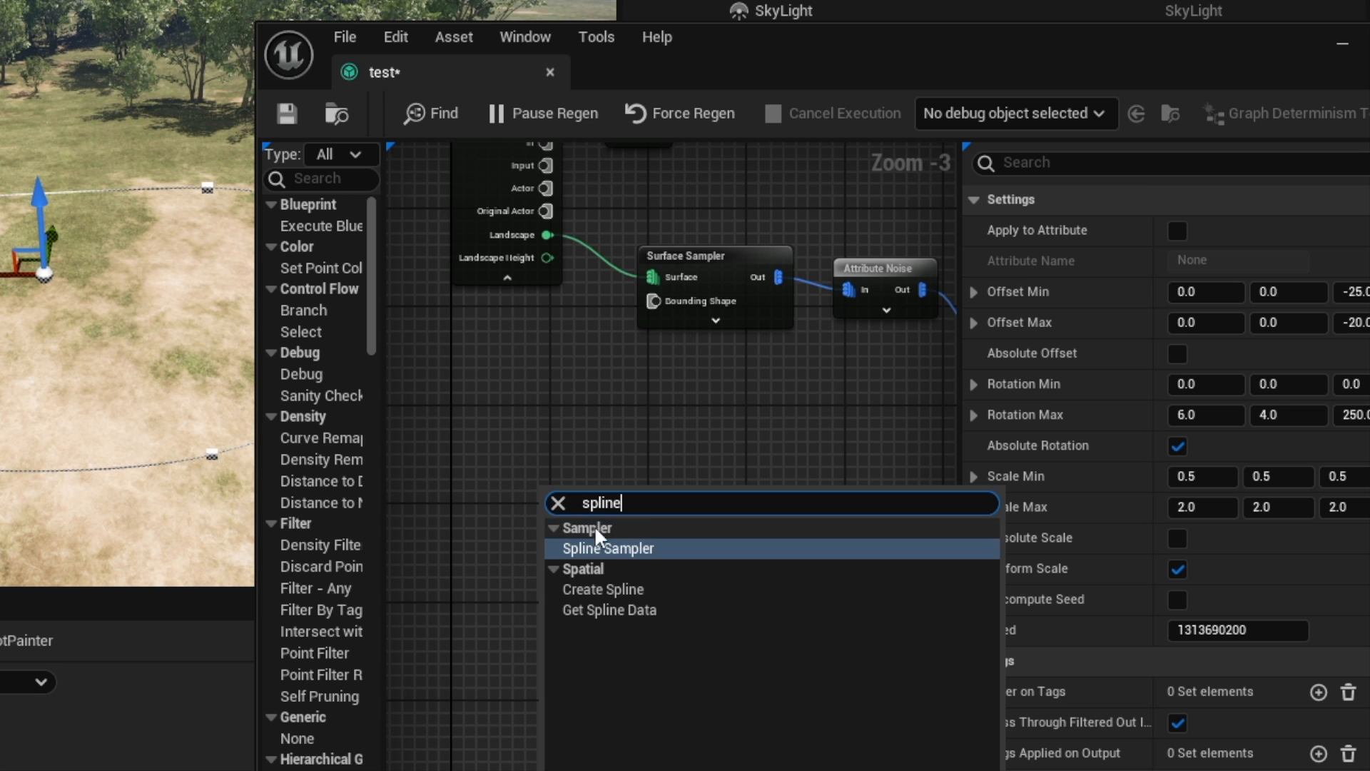
click(598, 610)
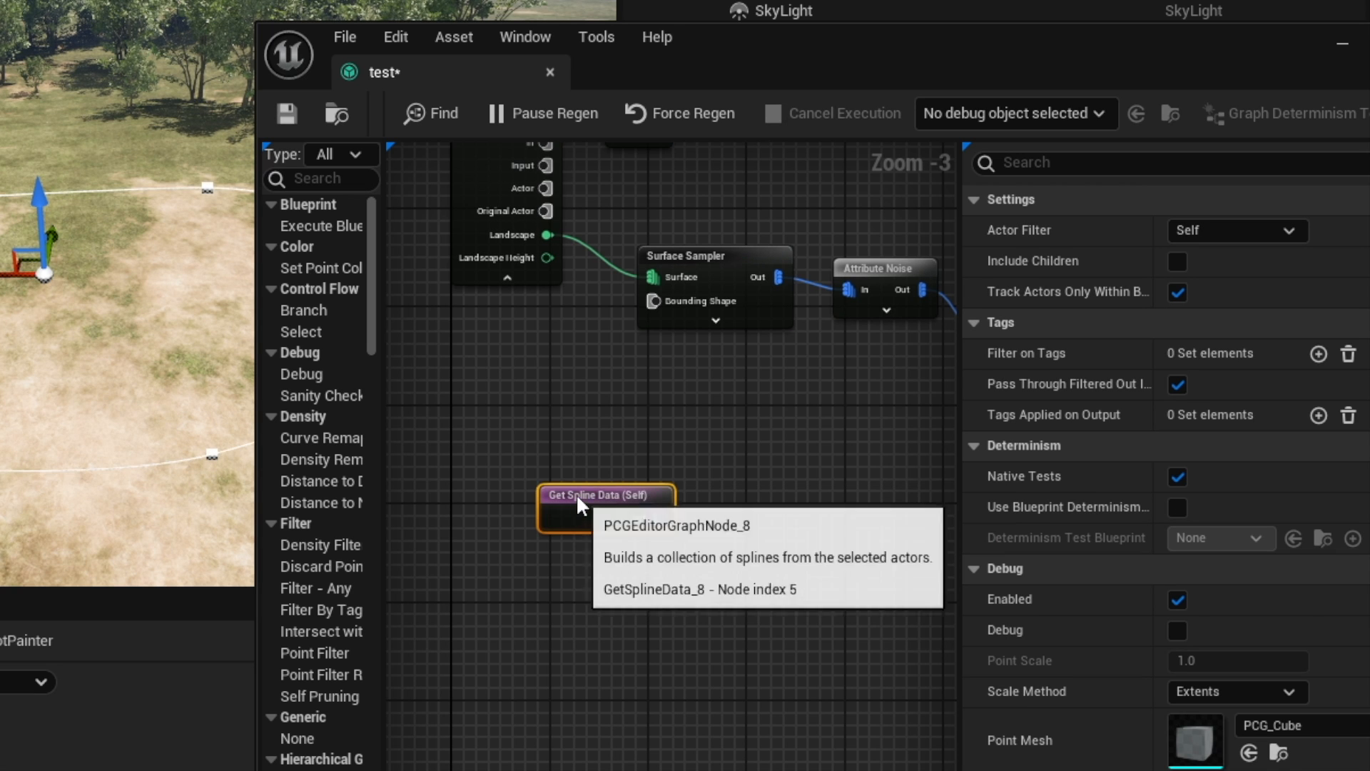
drag(576, 494, 501, 451)
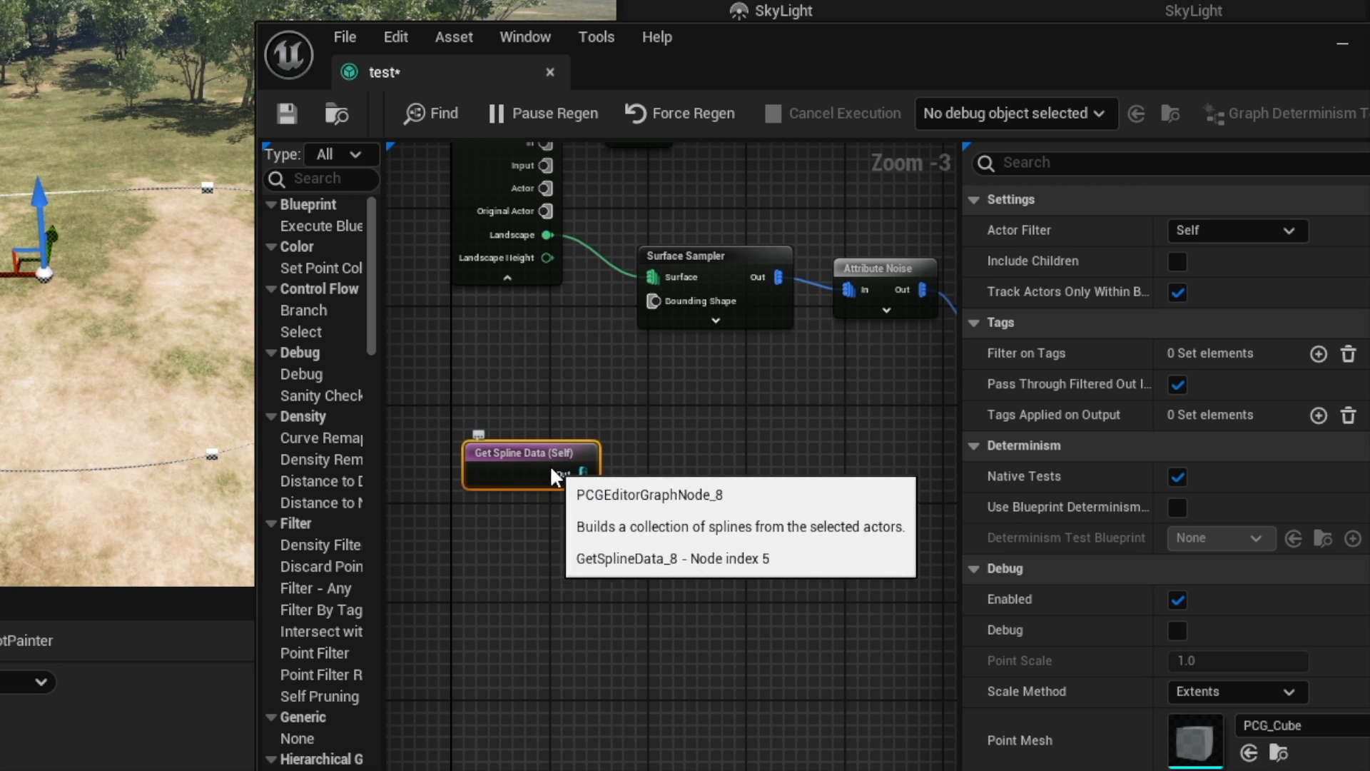
double_click(525, 453)
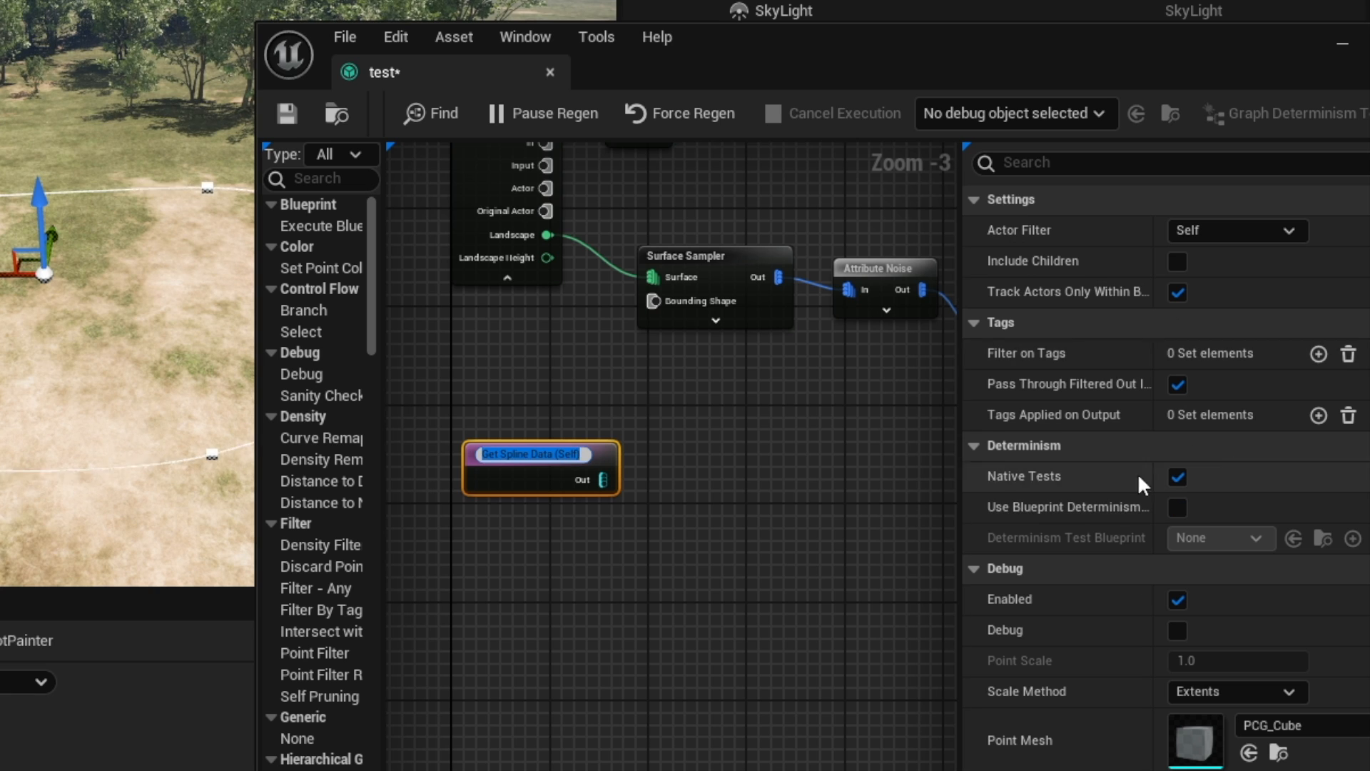
click(685, 498)
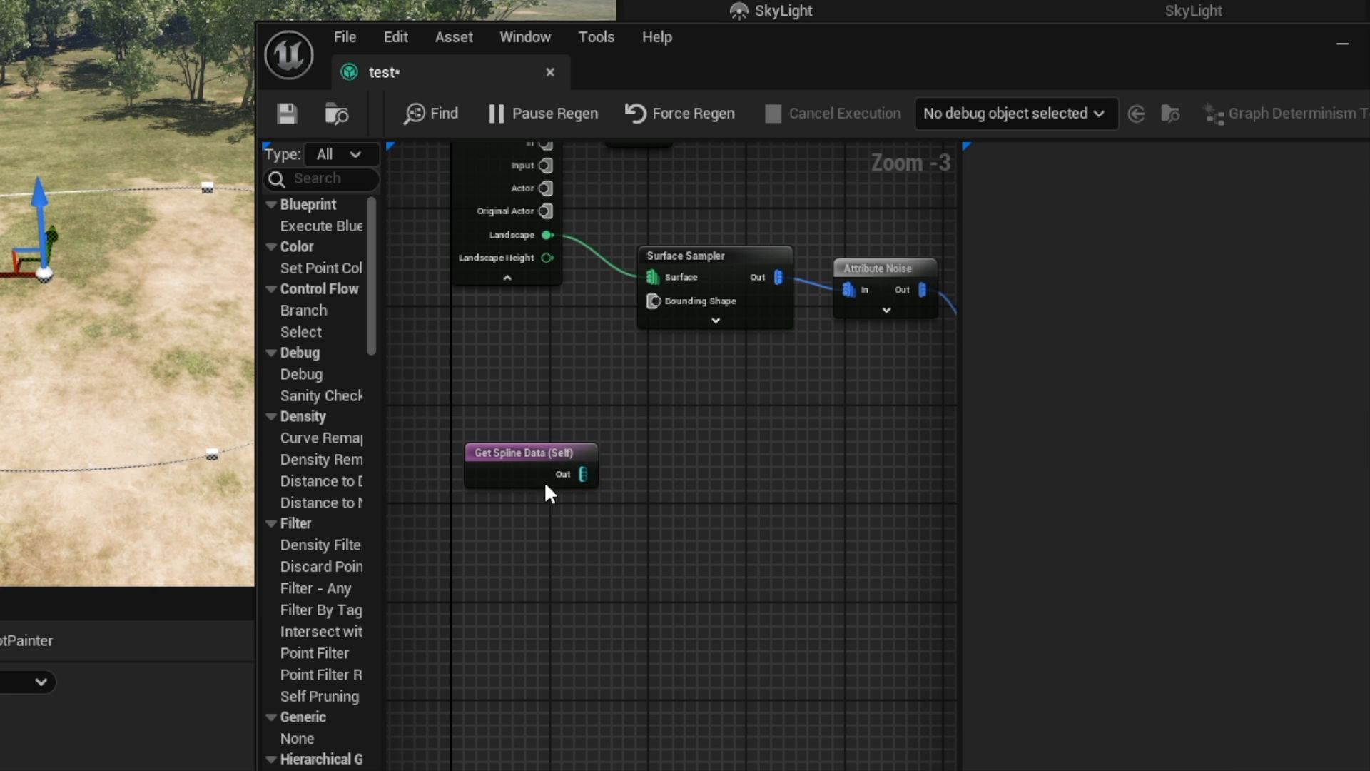
Set the Get Spline Data node's Actor Filter to All World Actors and its Actor Selection Tag to loop
click(546, 485)
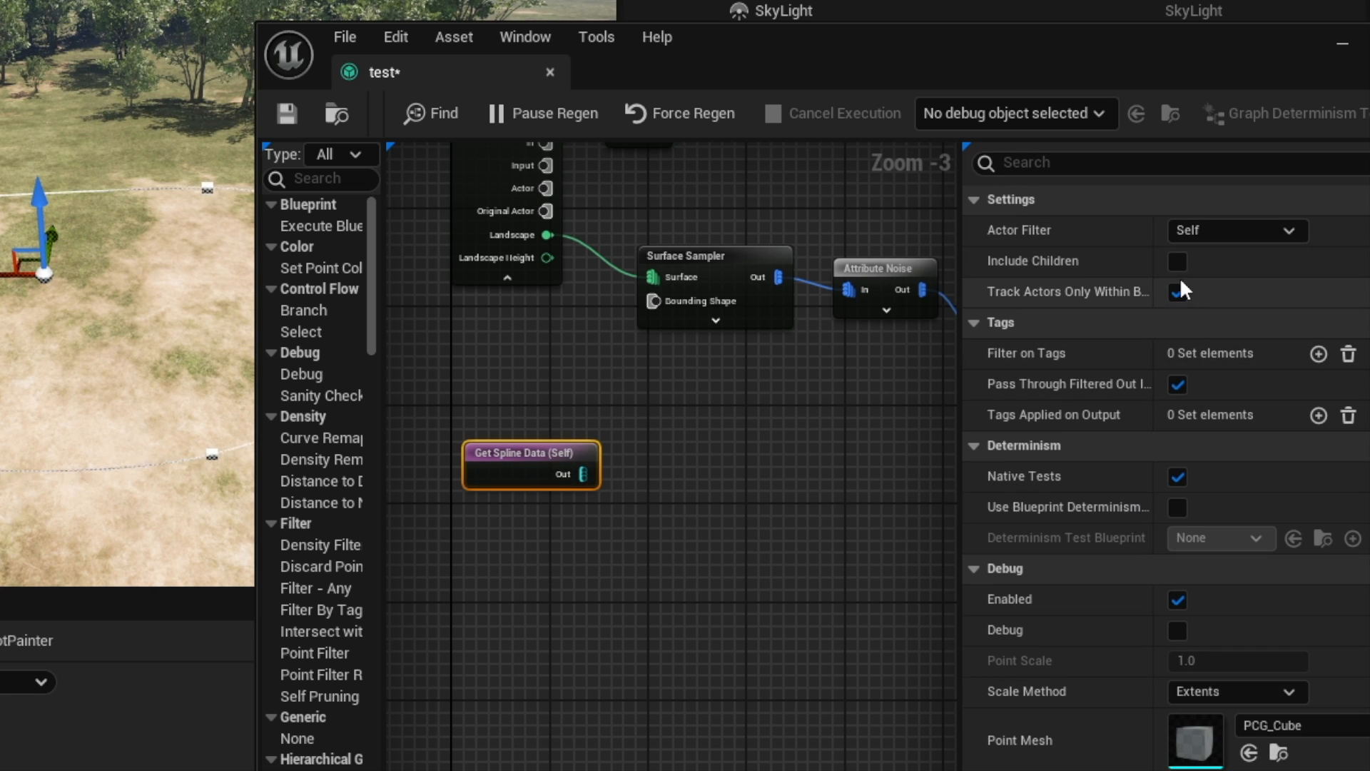
click(1234, 229)
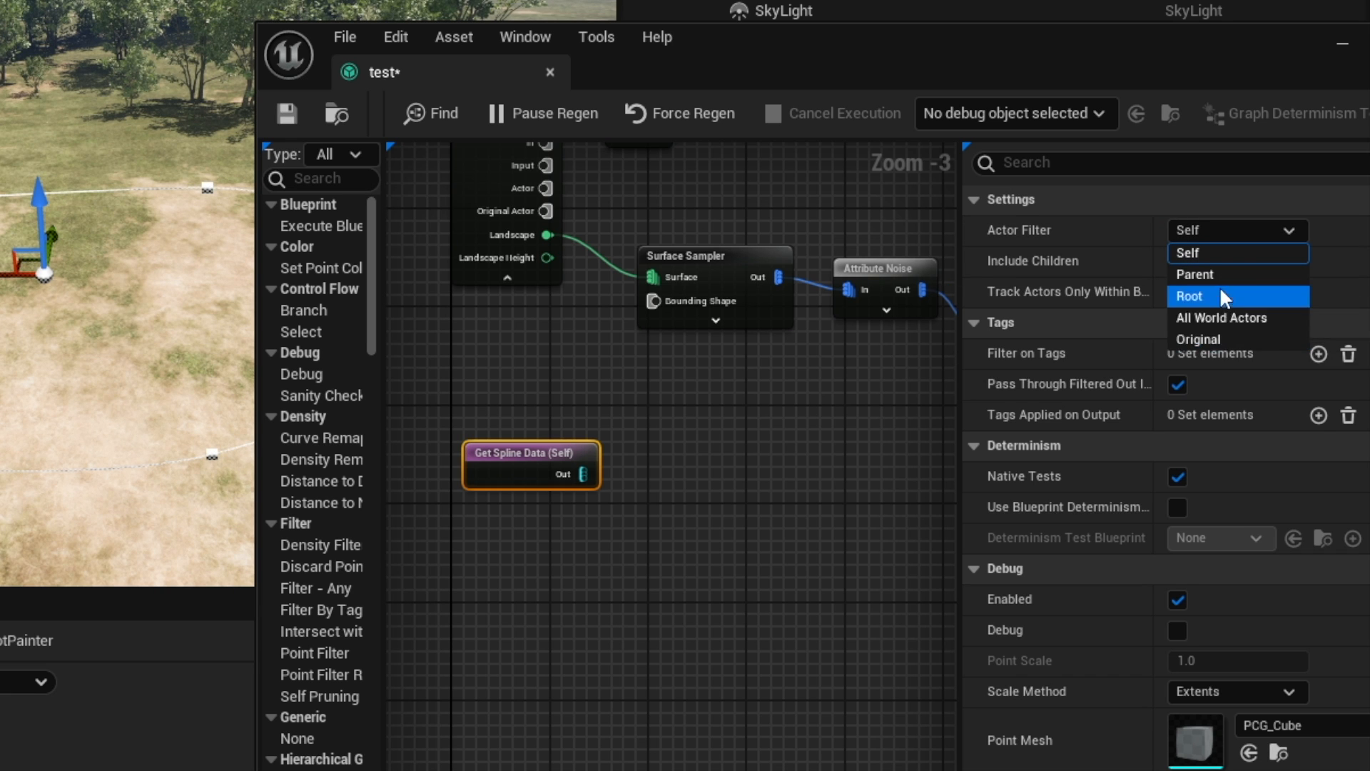
click(1216, 315)
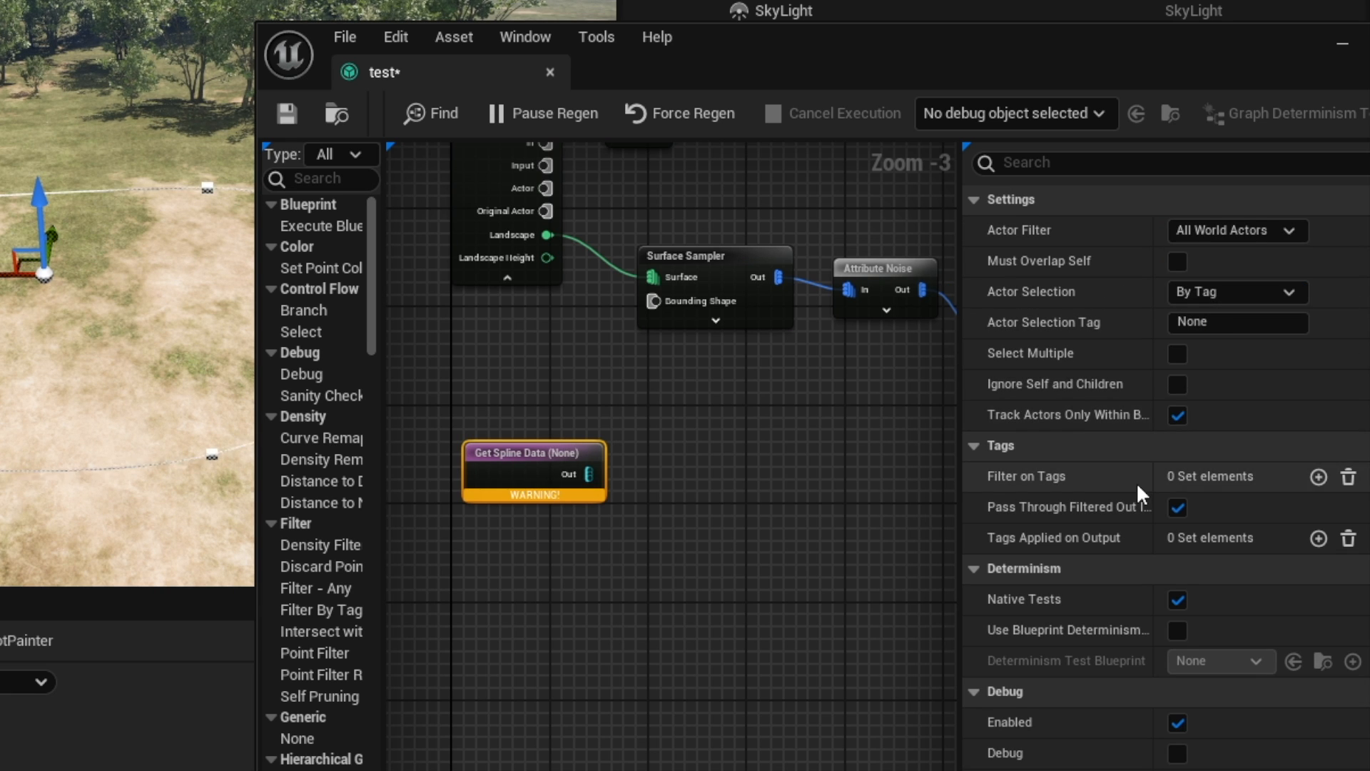
click(1189, 321)
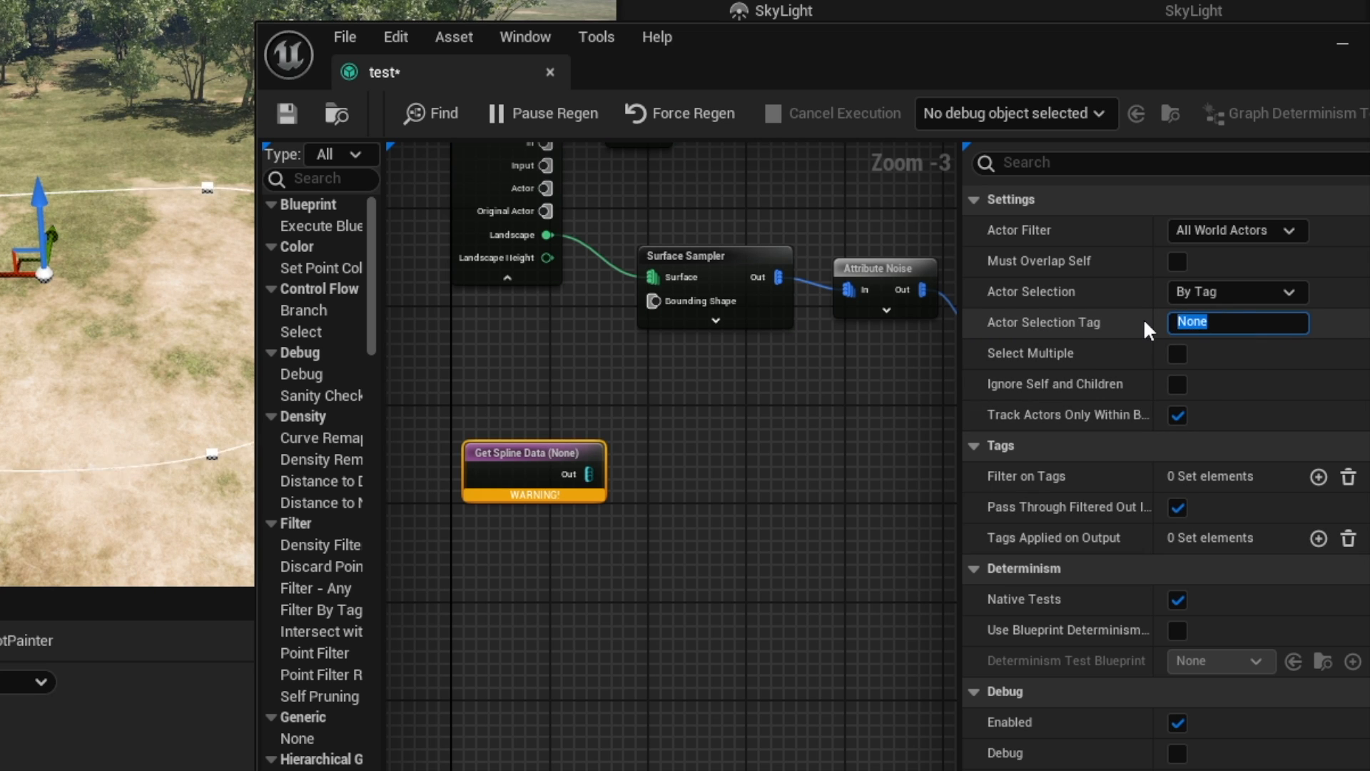
mouse_move(521, 494)
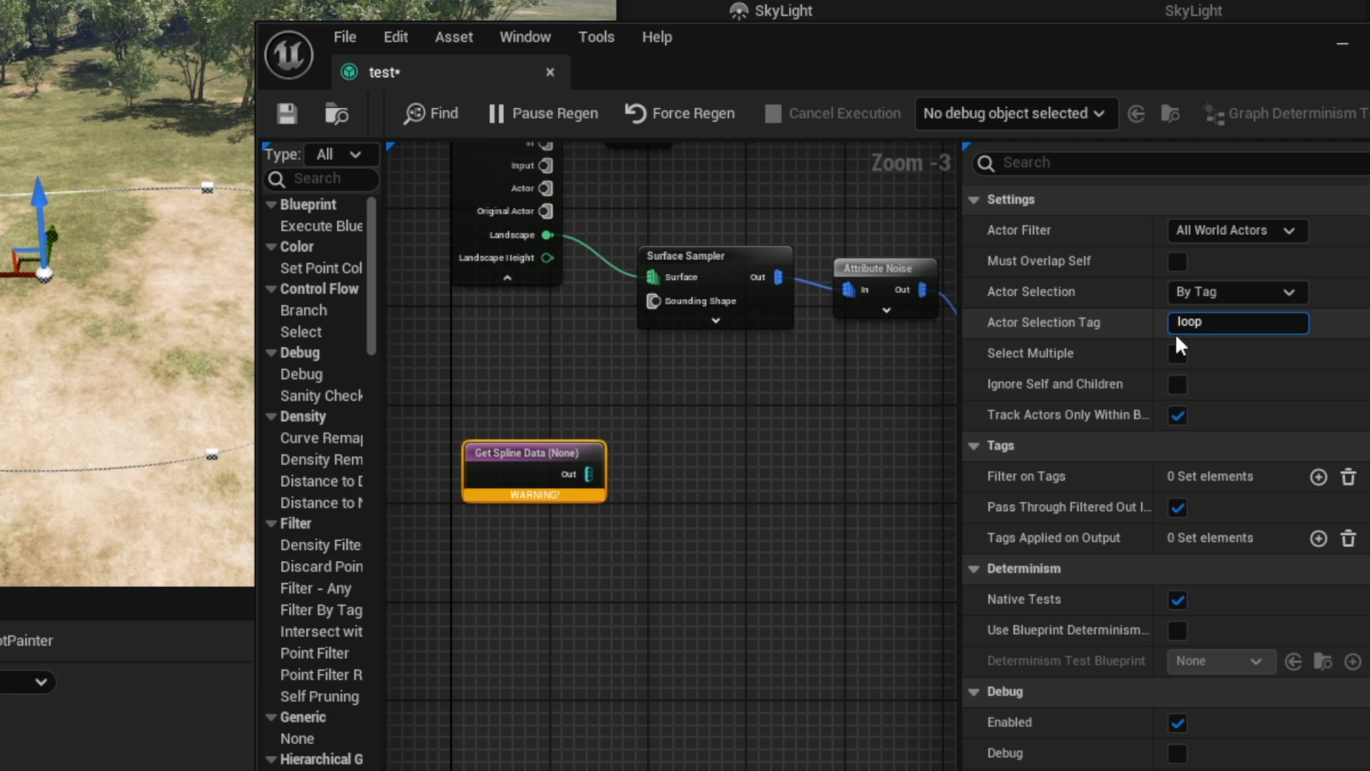
key(Tab)
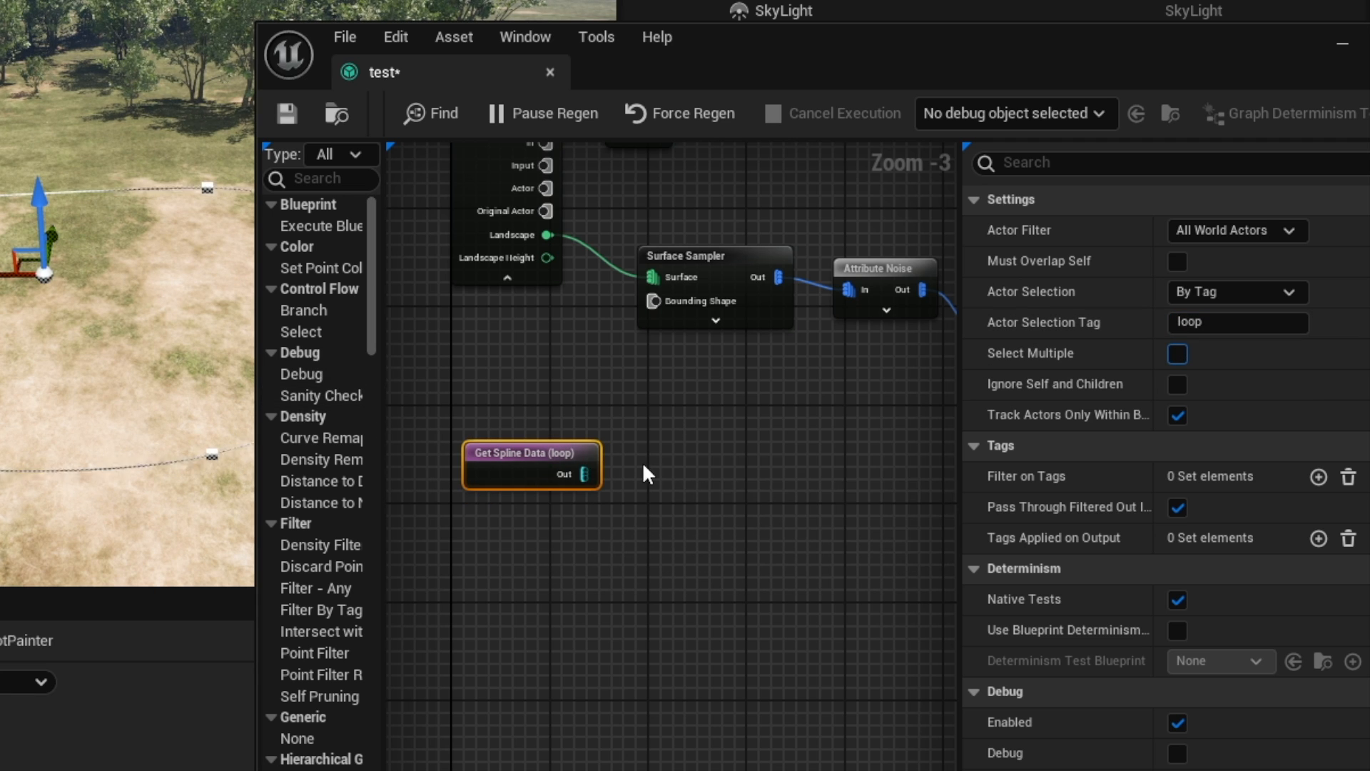
Add a Spline Sampler node fed by the output of Get Spline Data (loop)
right_click(665, 475)
text(sampler)
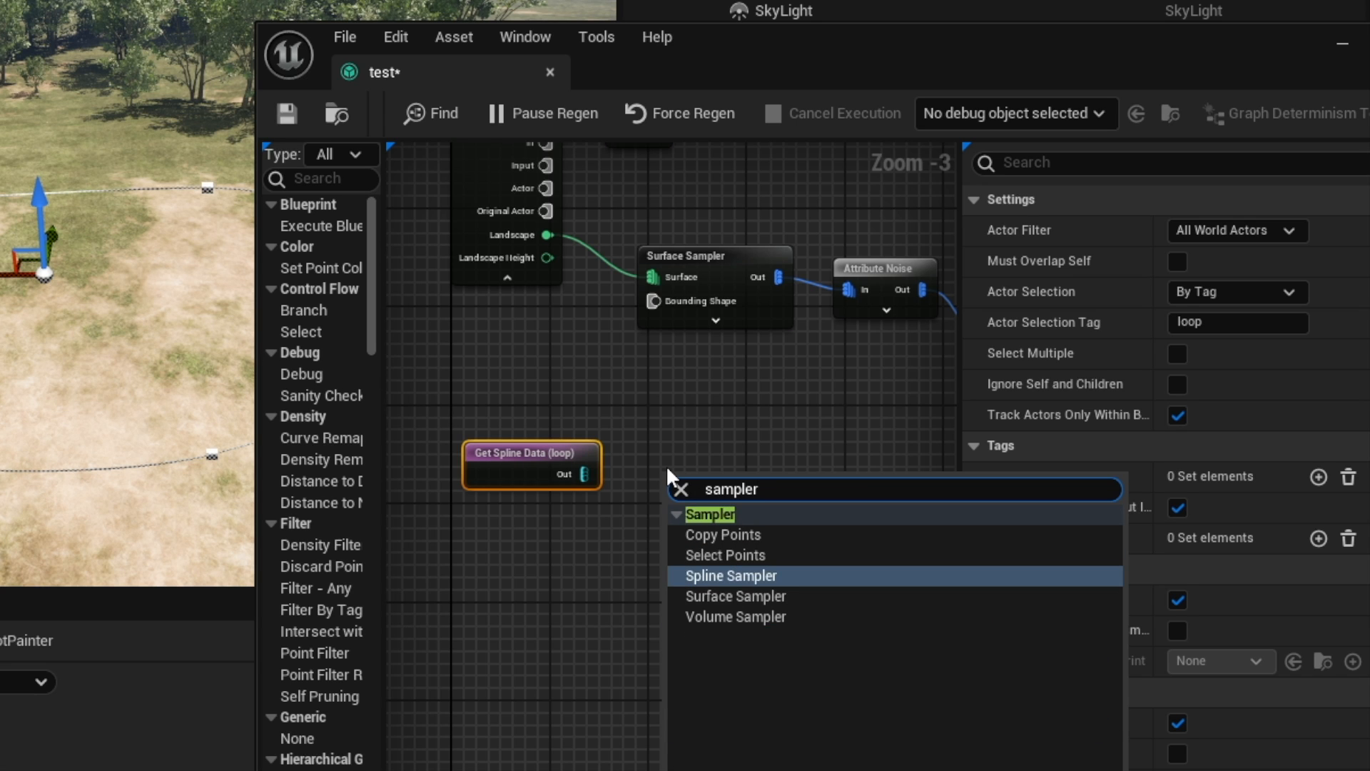
click(721, 575)
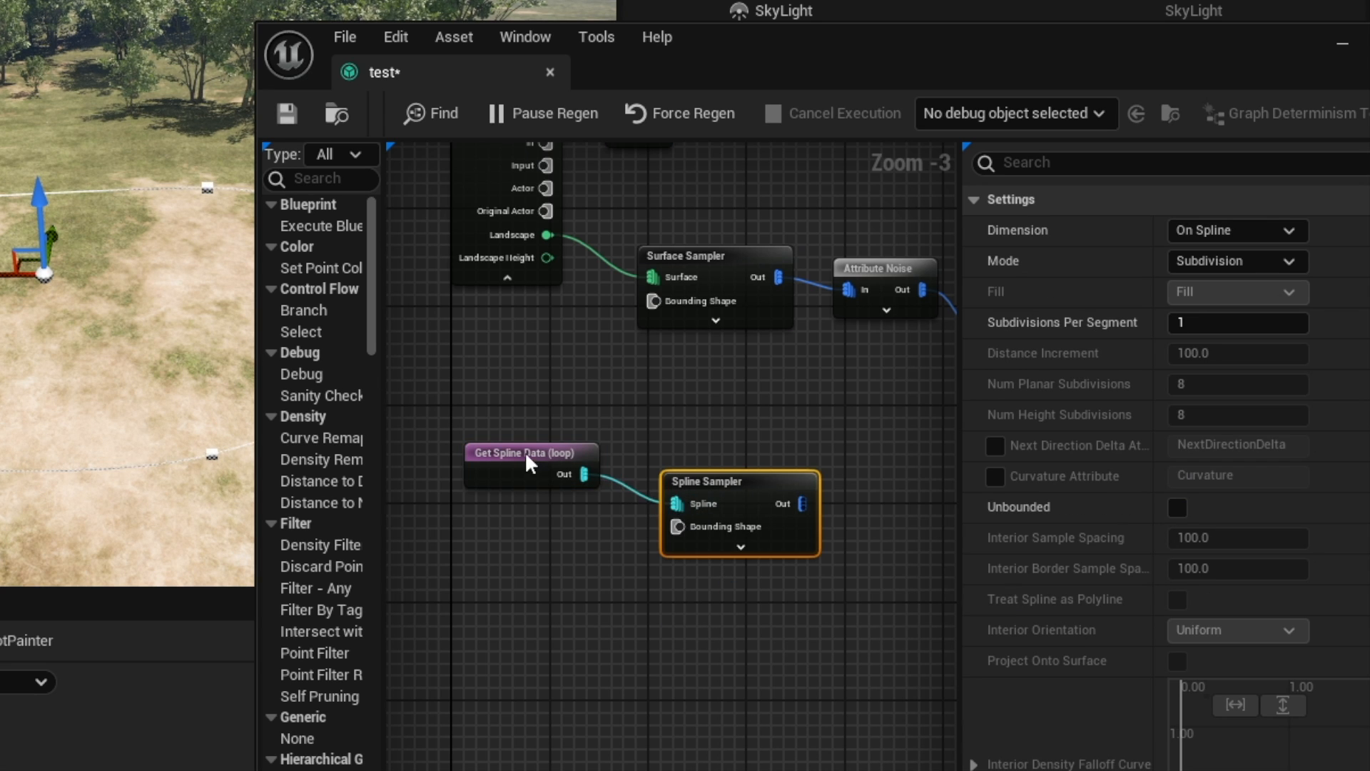
right_drag(525, 460, 427, 437)
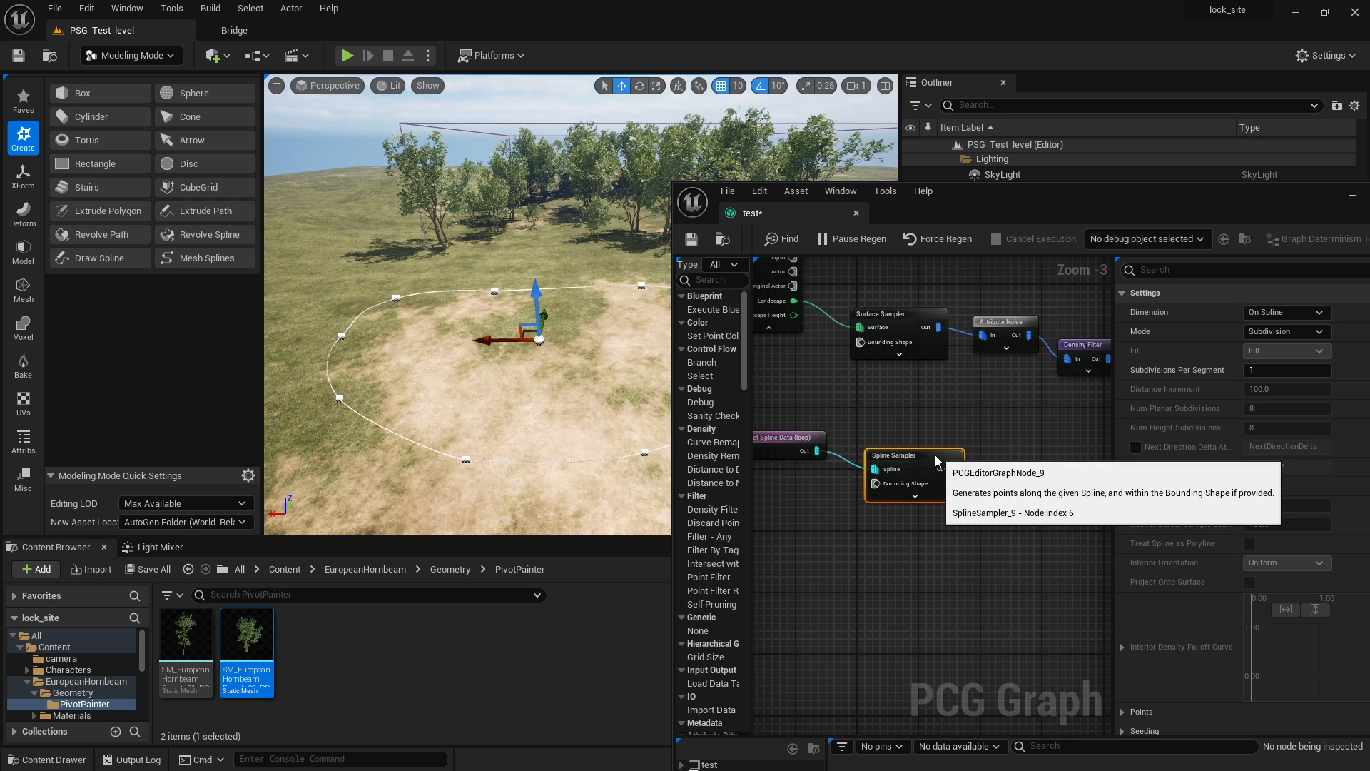
Turn on debug display for the Spline Sampler node and enable its Unbounded option
click(953, 439)
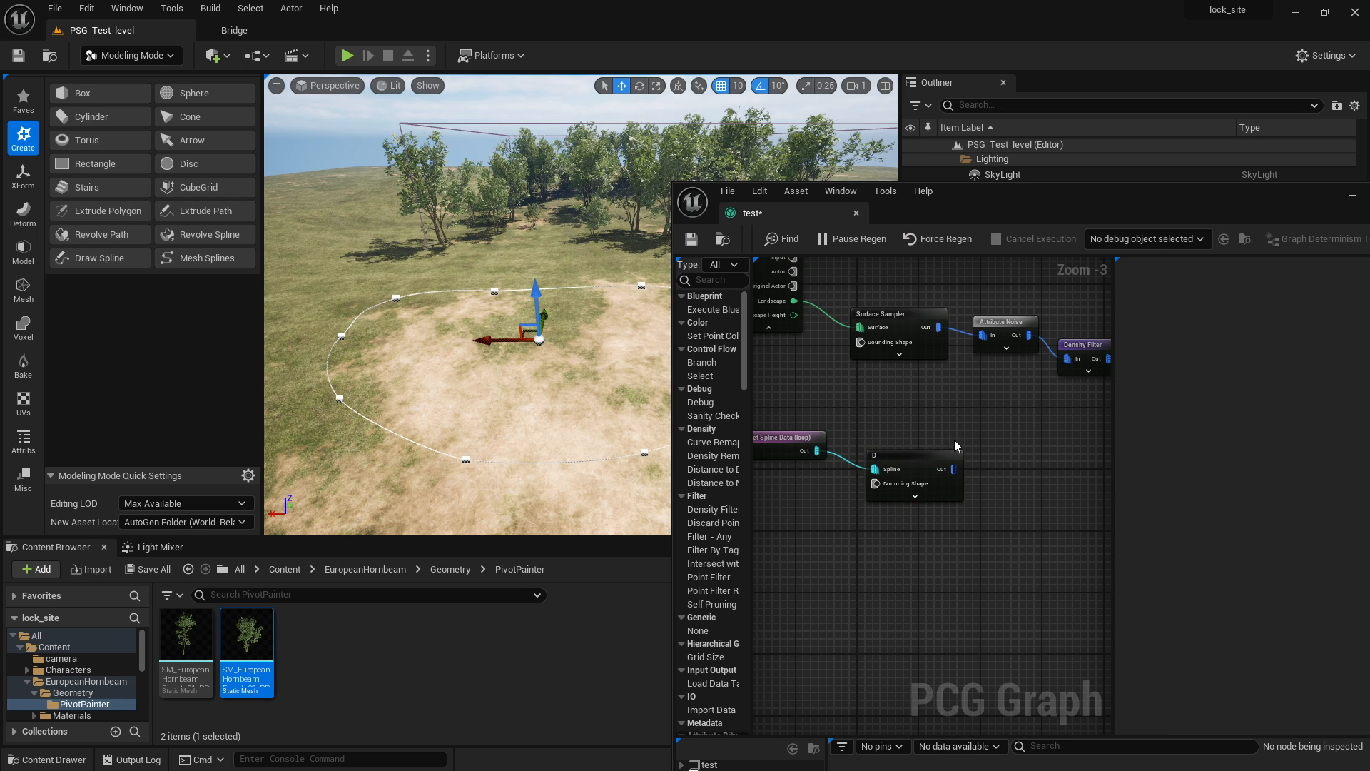
click(903, 468)
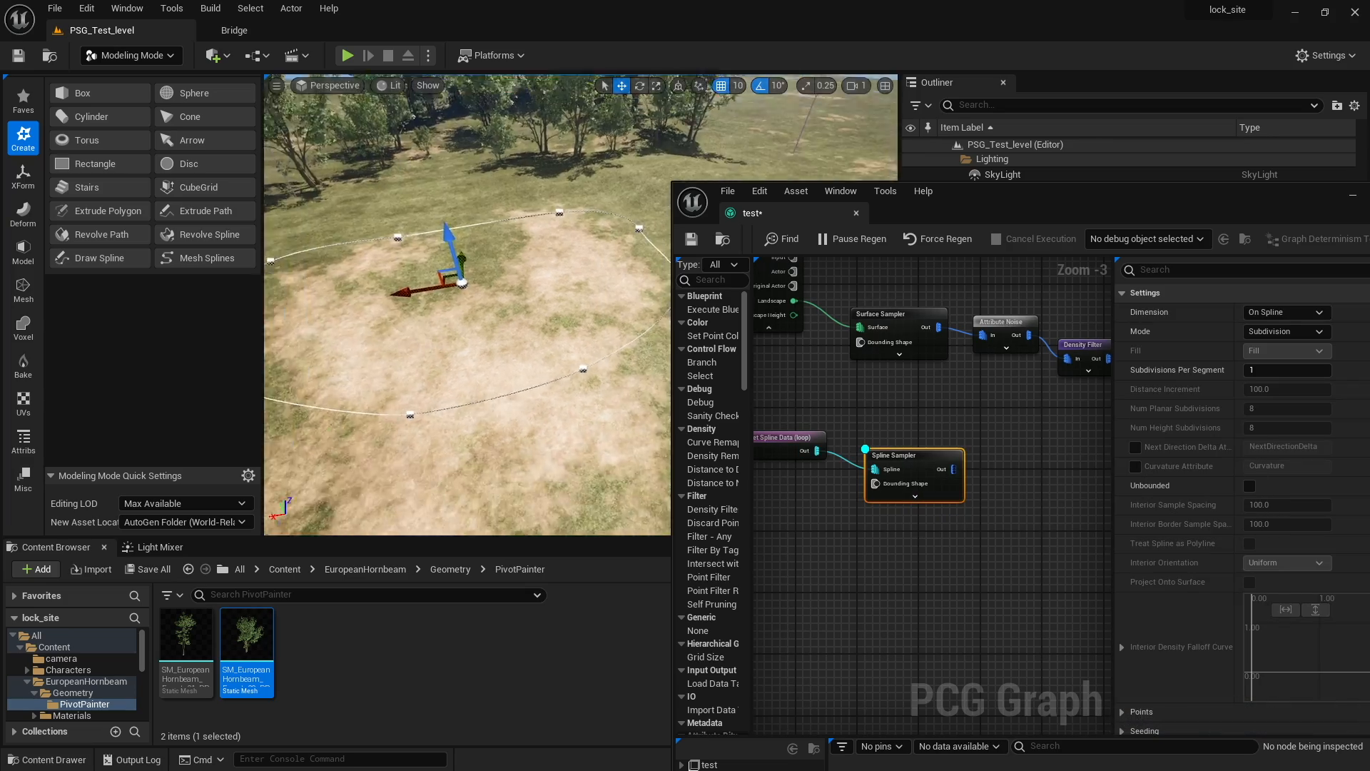
mouse_move(468, 307)
right_down()
mouse_move(482, 322)
mouse_move(485, 257)
mouse_move(460, 250)
mouse_move(468, 261)
mouse_move(428, 296)
mouse_move(343, 304)
mouse_move(321, 285)
mouse_move(536, 350)
mouse_move(485, 353)
mouse_move(478, 321)
right_up()
click(1287, 312)
mouse_move(575, 264)
right_down()
mouse_move(617, 261)
mouse_move(546, 239)
mouse_move(580, 239)
right_up()
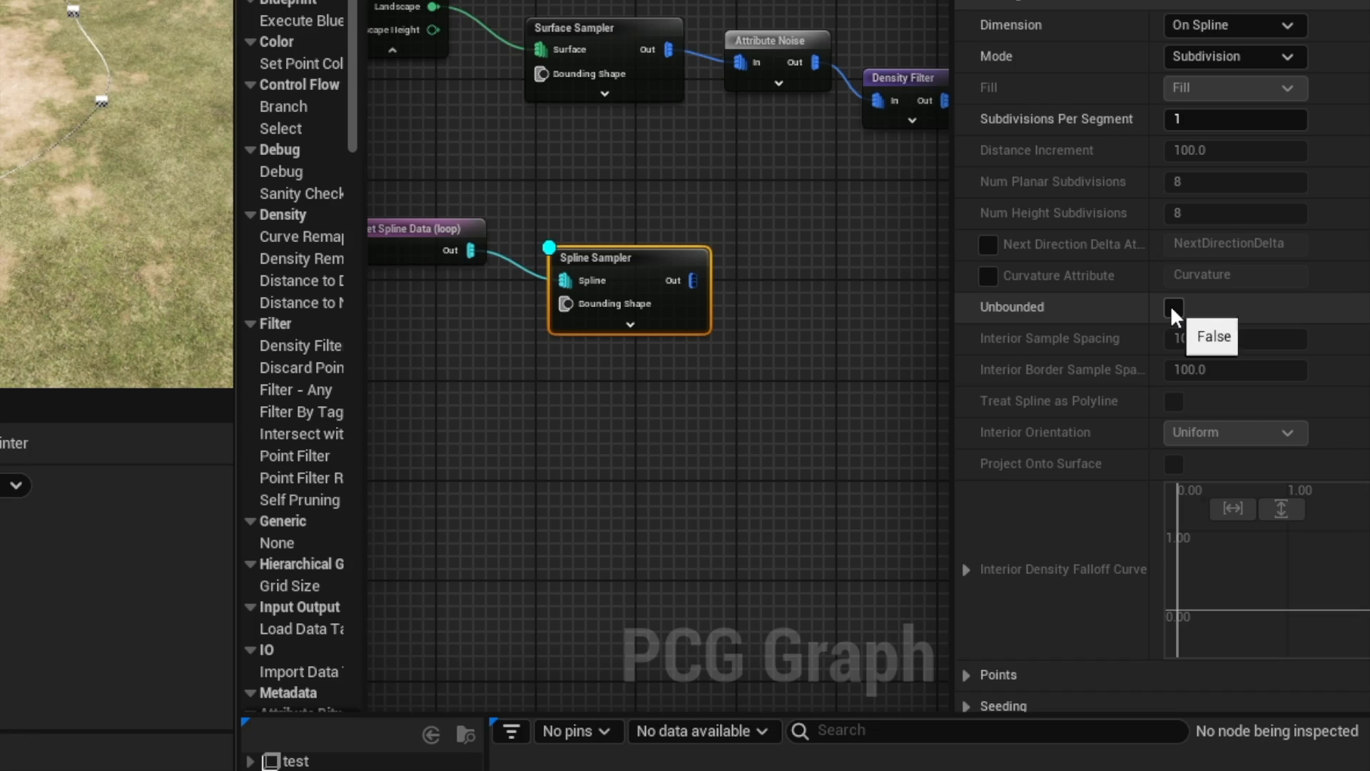
click(1249, 487)
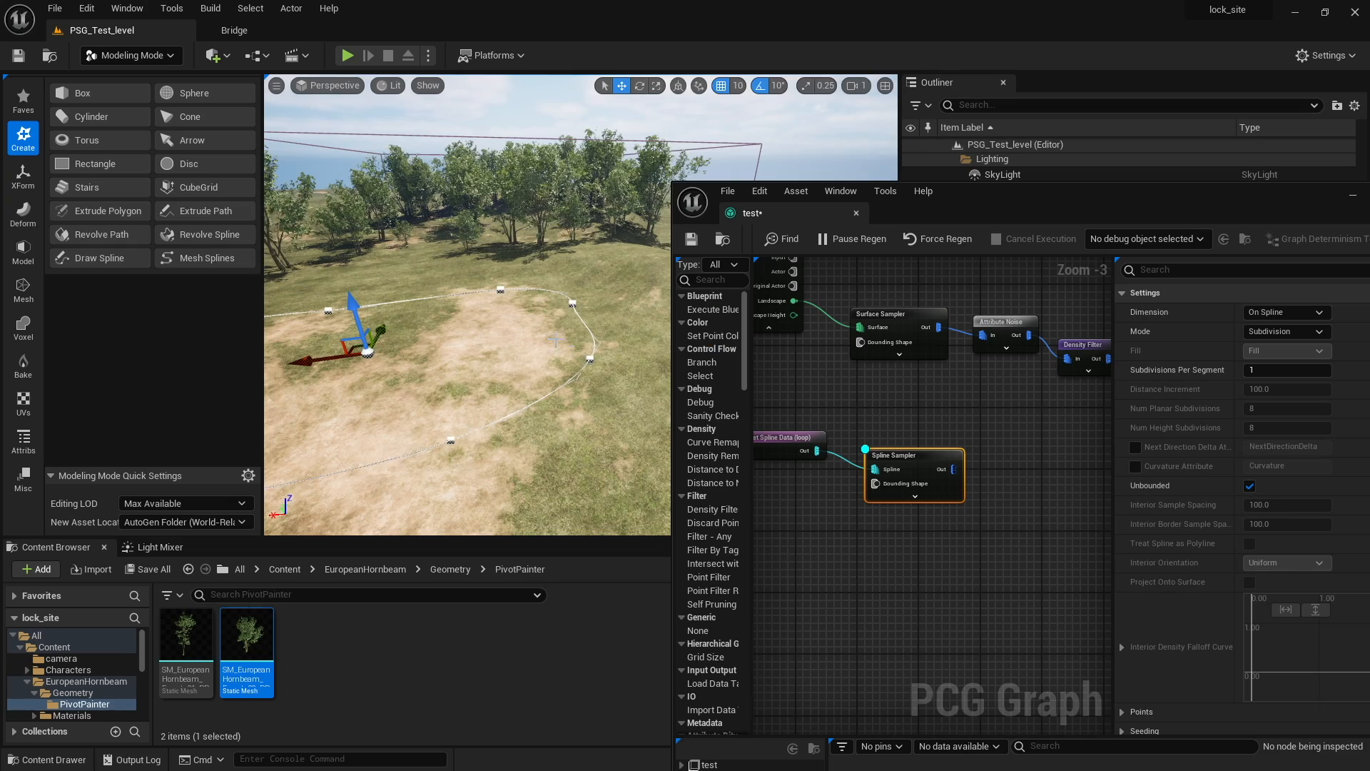
right_drag(555, 339, 600, 353)
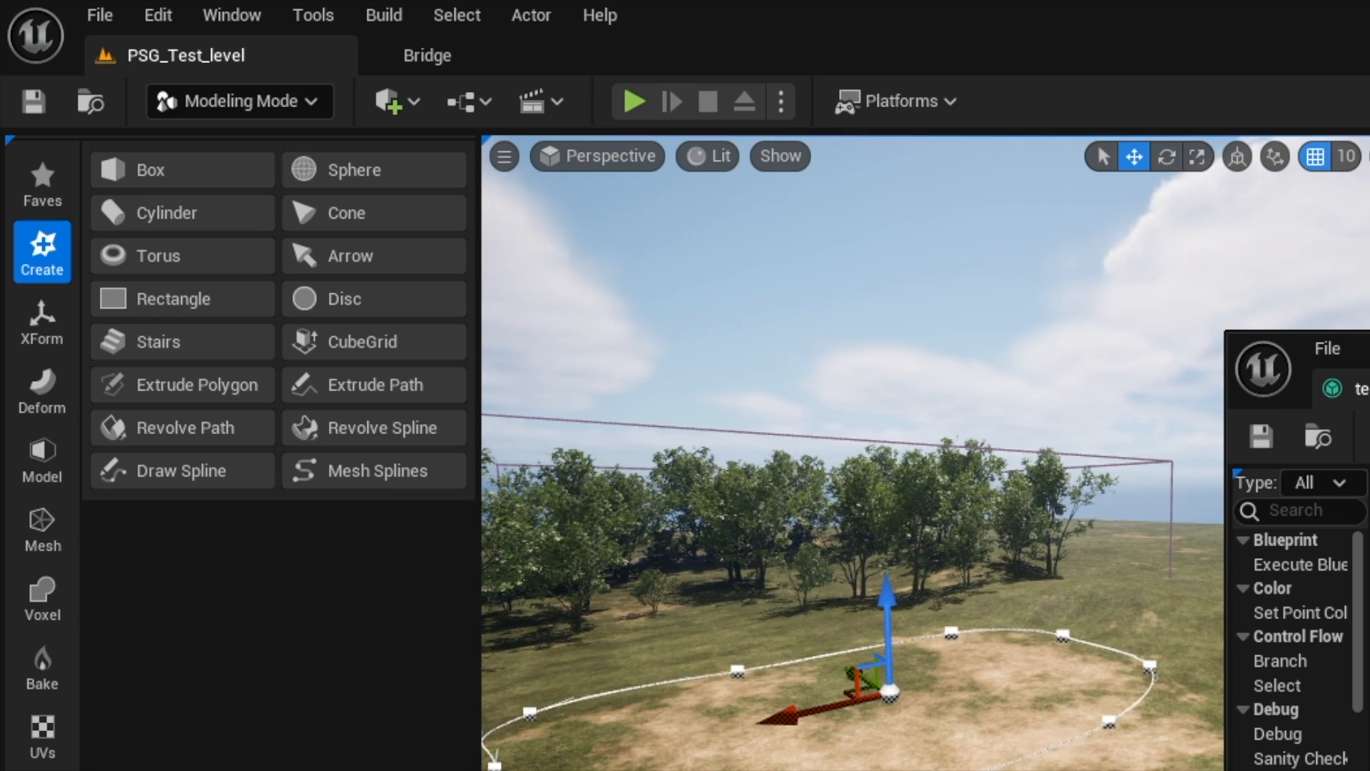
right_drag(911, 439, 875, 503)
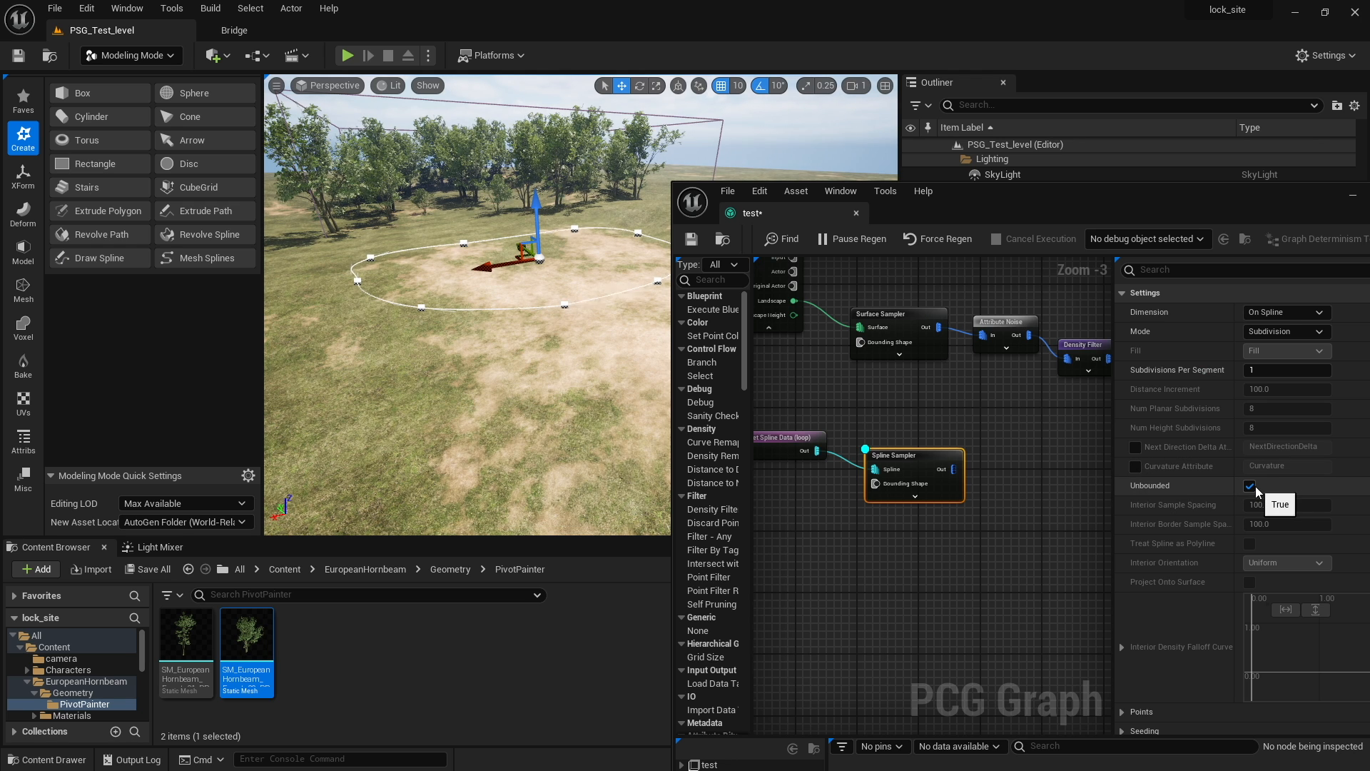
Set the Spline Sampler's Dimension to On Interior and compare the debug fill with Unbounded off and back on
click(1266, 313)
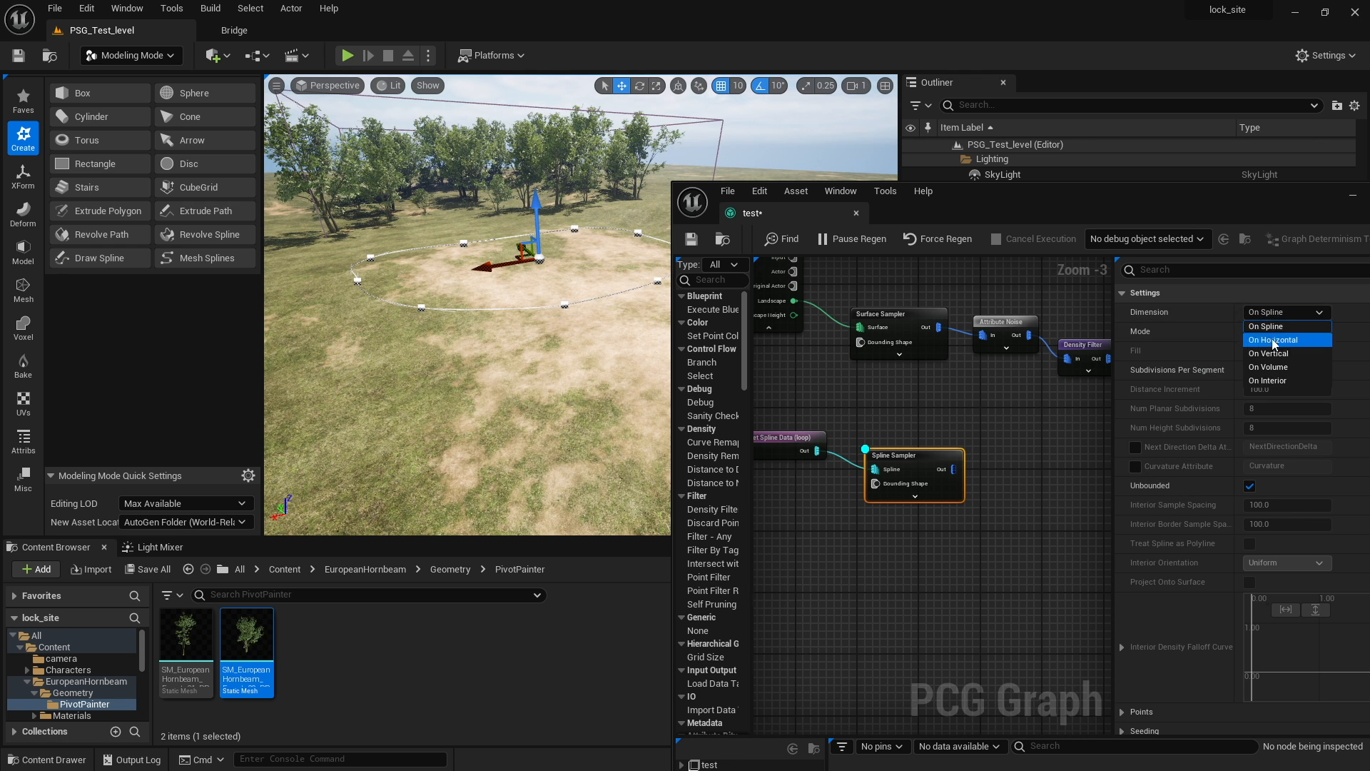
click(1270, 383)
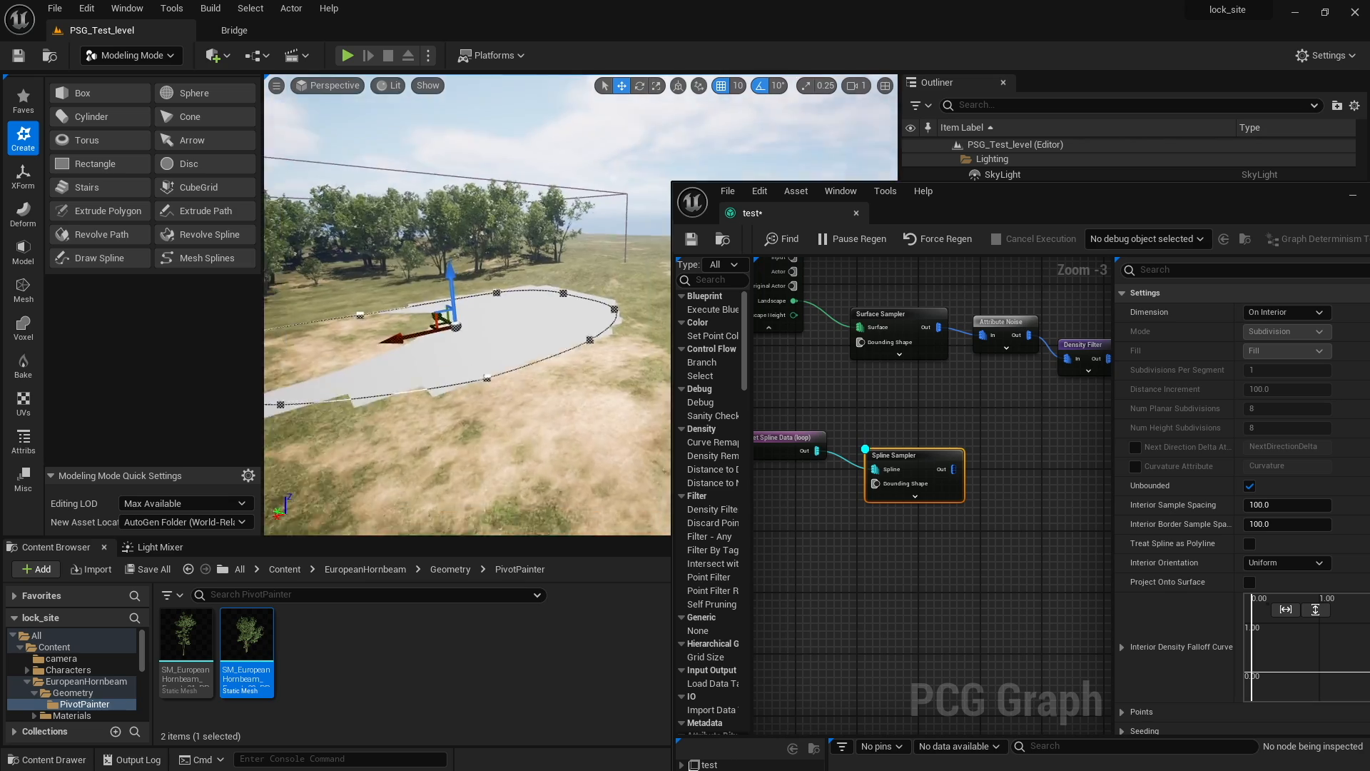
key(s)
right_drag(535, 350, 536, 307)
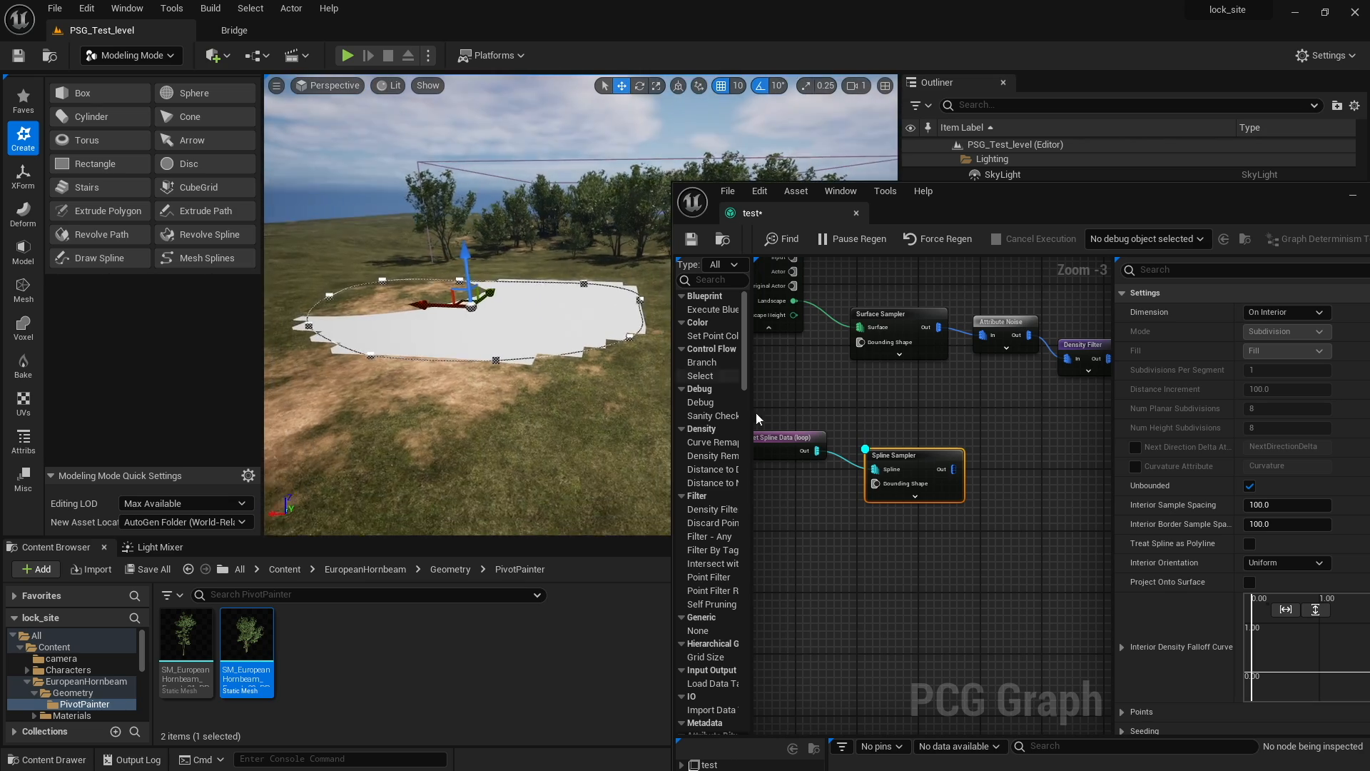
click(1249, 486)
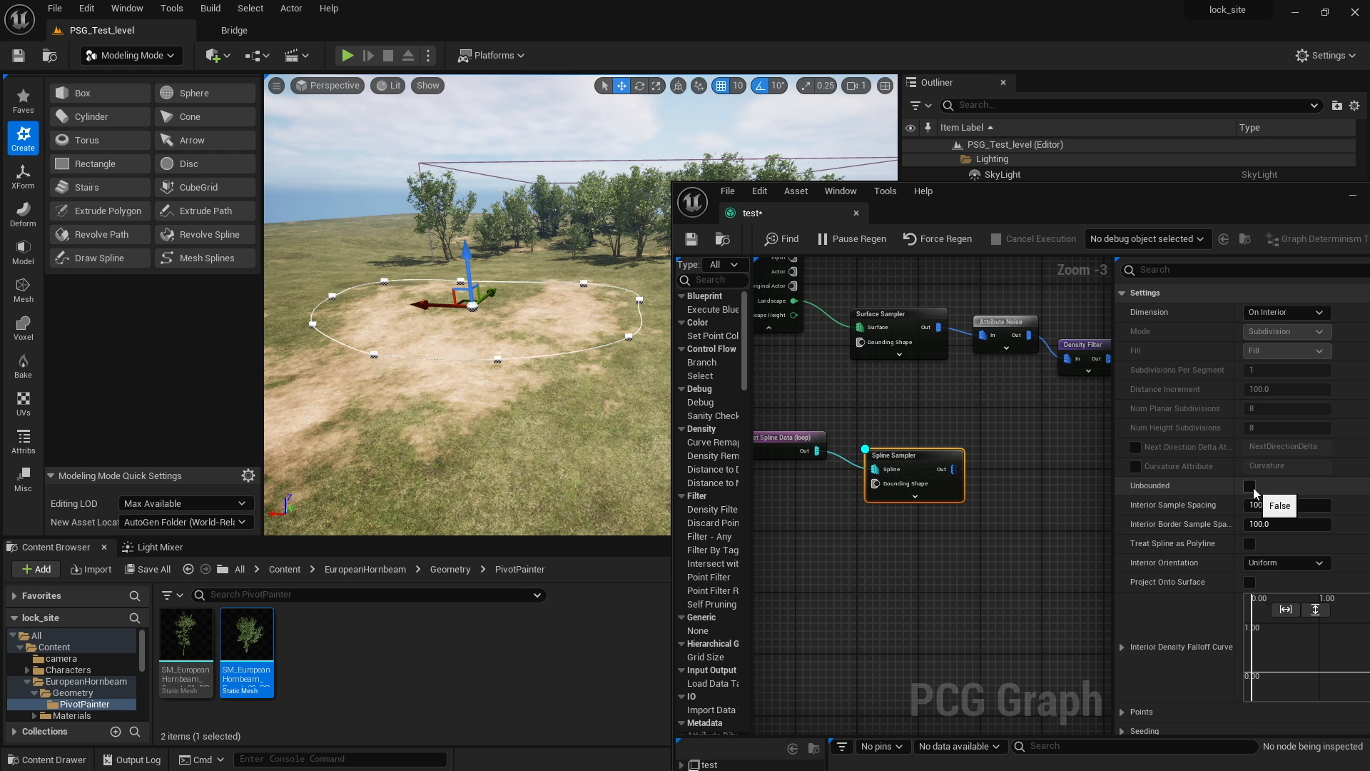
click(1249, 486)
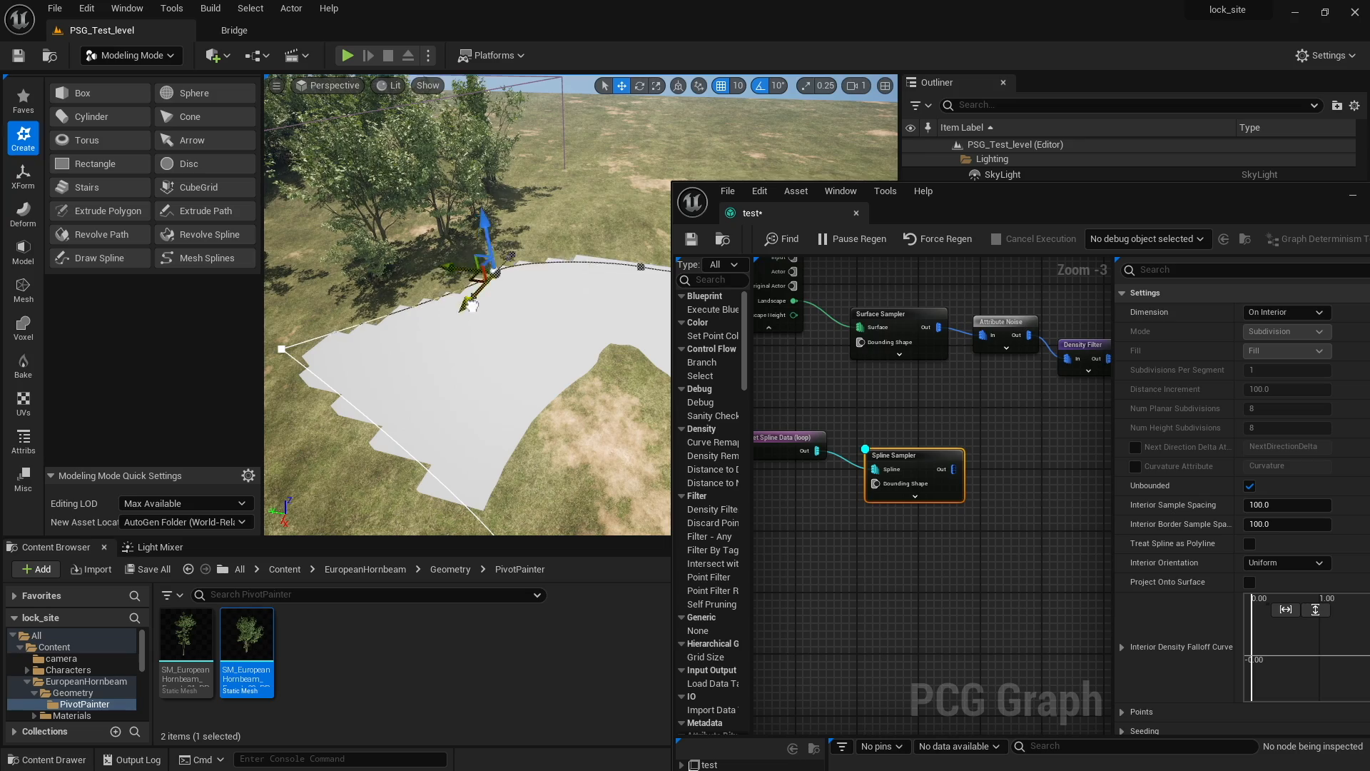
Test how the interior fill follows changes to the spline's points and undo the last spline edit
mouse_move(568, 252)
right_down()
mouse_move(371, 238)
mouse_move(521, 253)
mouse_move(582, 243)
right_up()
key(ctrl+z)
right_drag(628, 314, 599, 315)
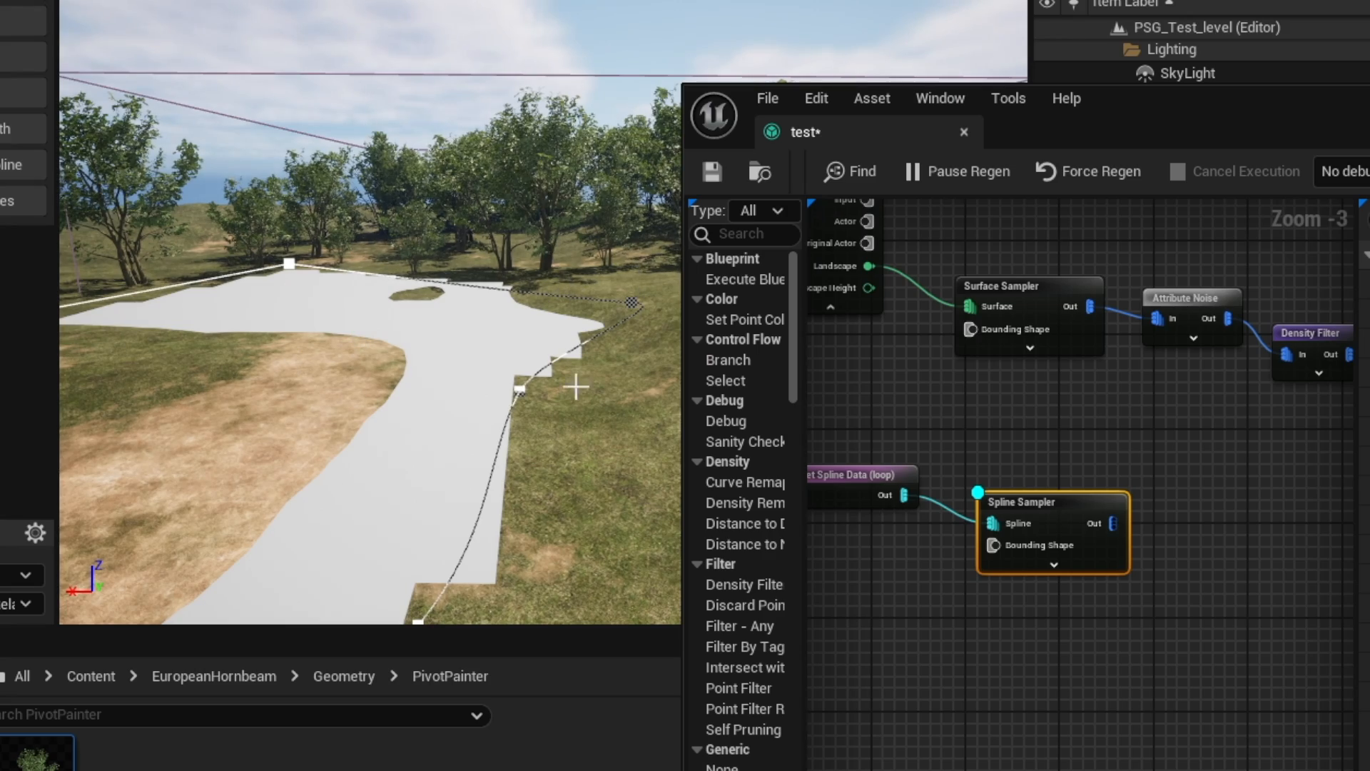
right_drag(971, 390, 1061, 486)
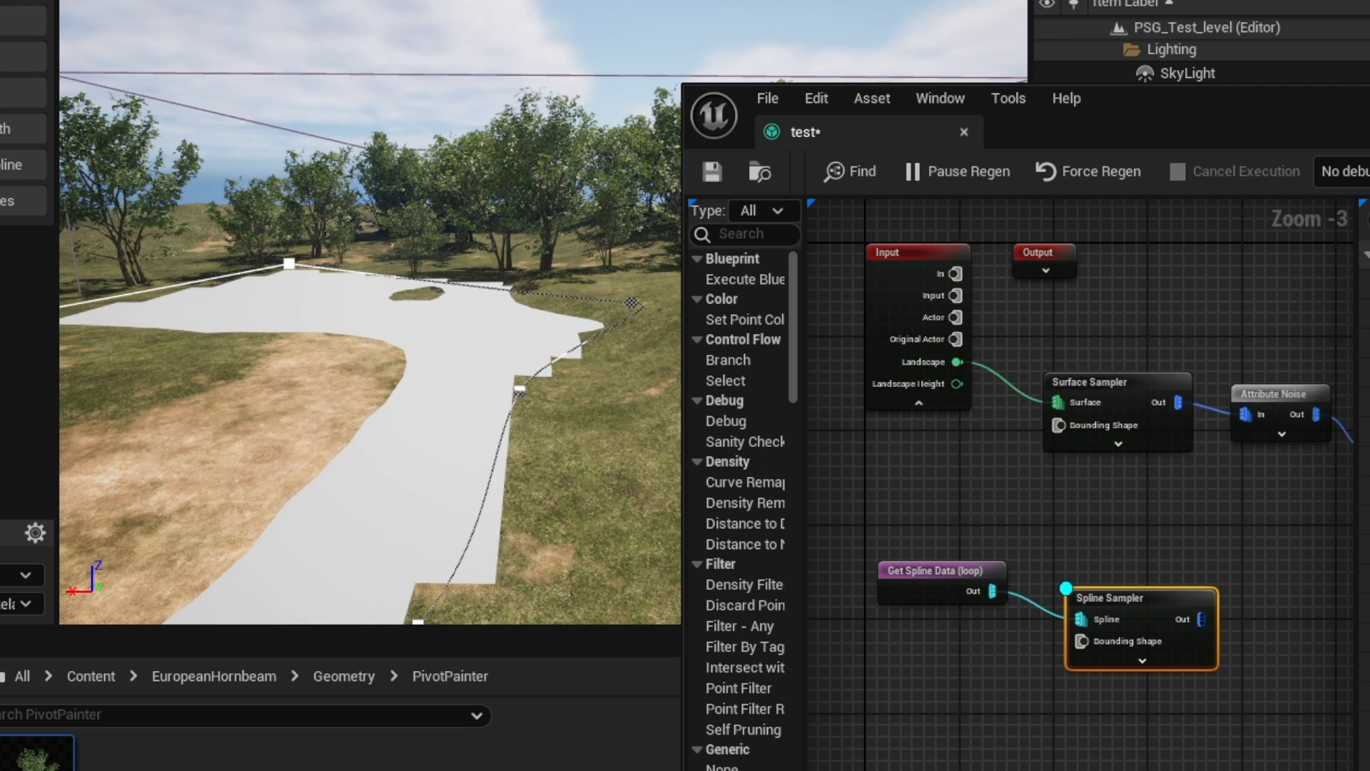
Add a Projection node to the graph below the Spline Sampler
right_drag(1015, 686, 977, 569)
right_click(1021, 571)
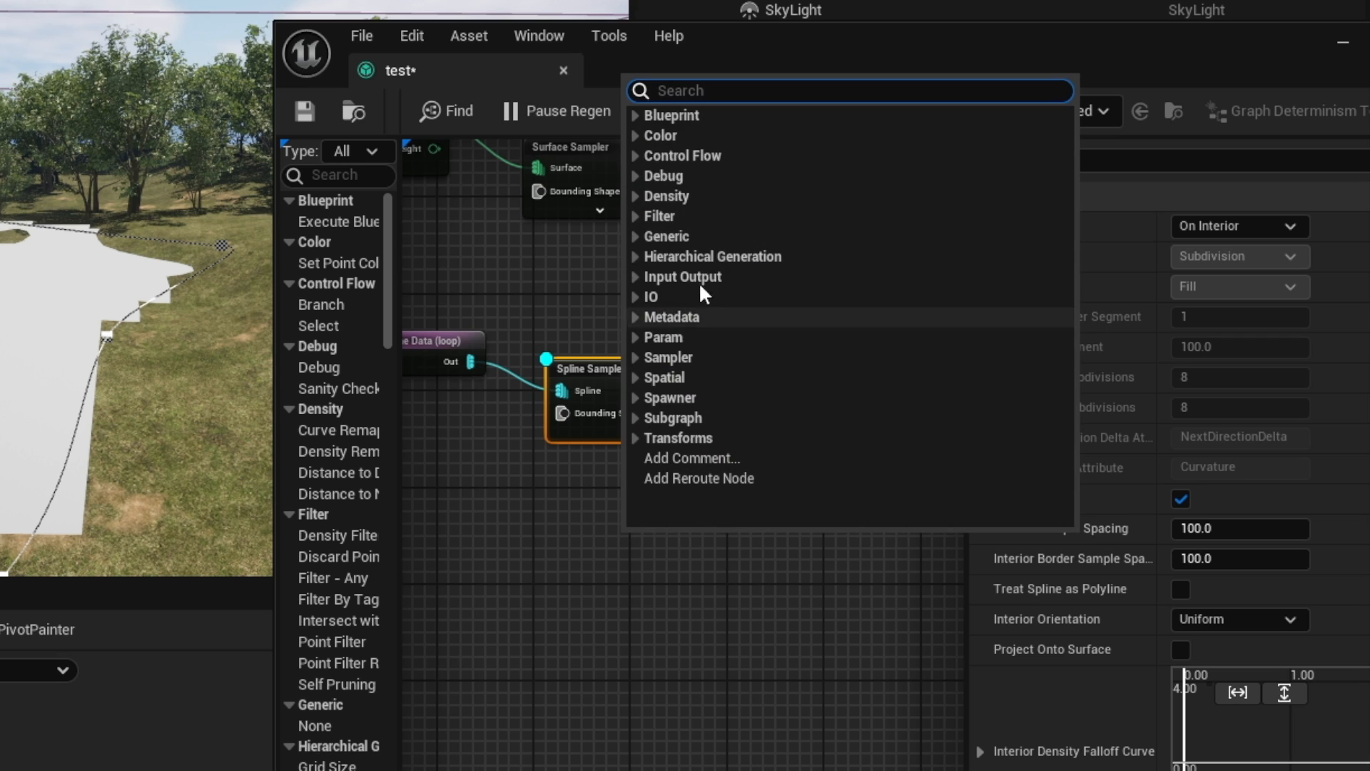
text(pr)
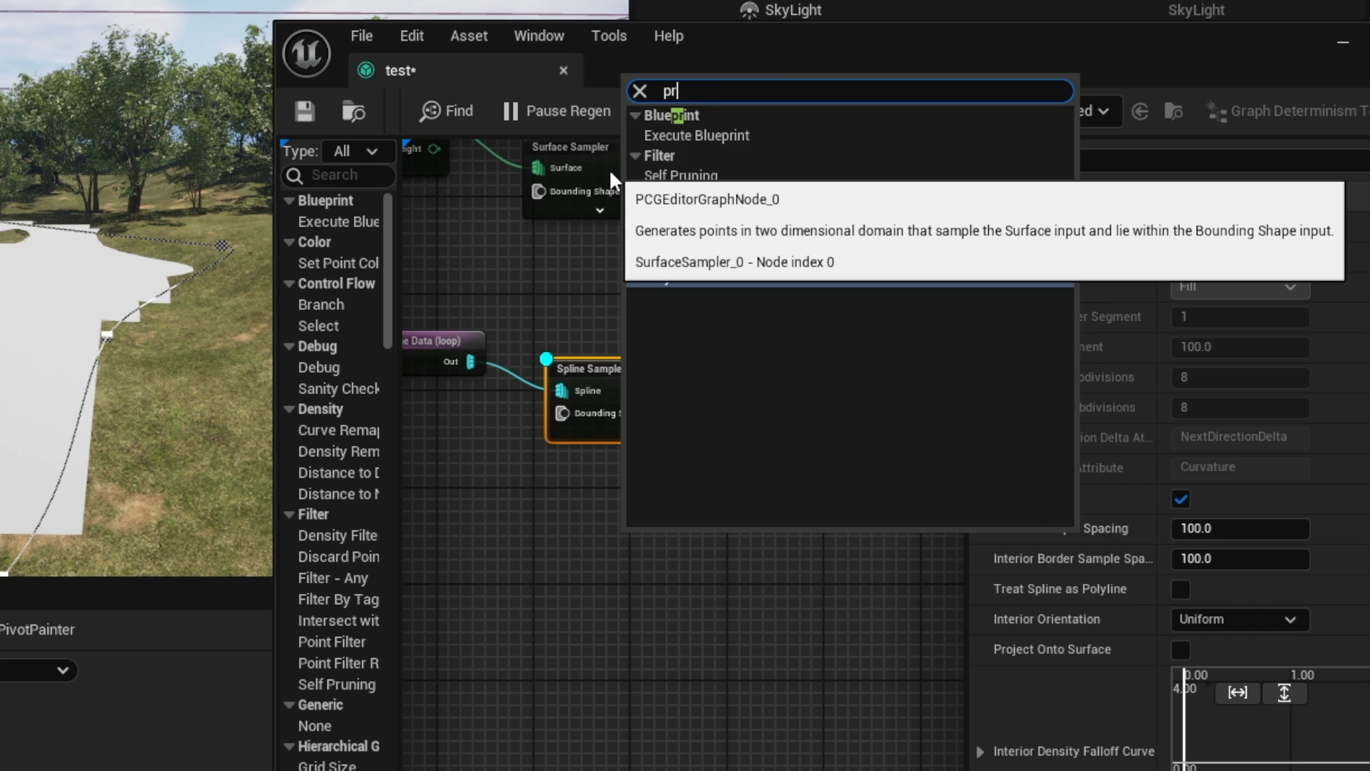
key(Return)
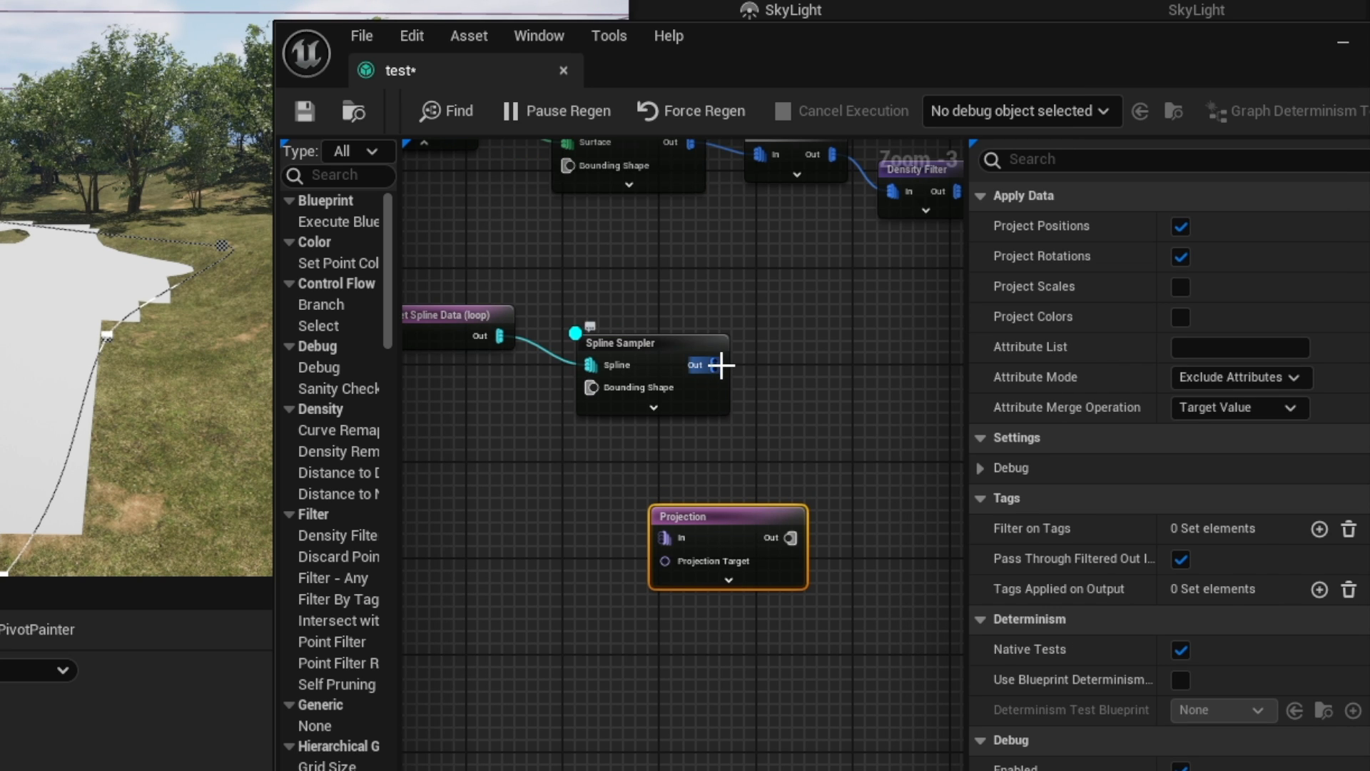
drag(721, 366, 661, 528)
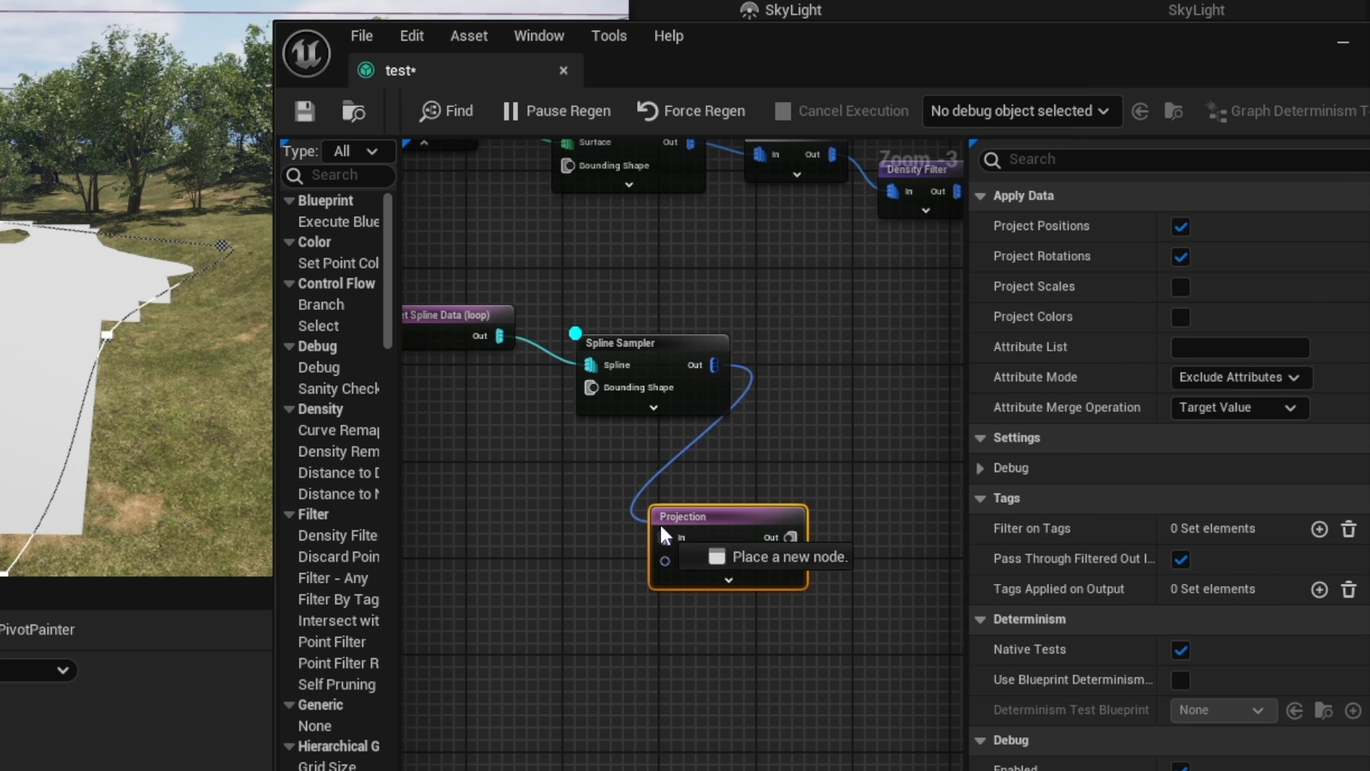
drag(787, 350, 789, 351)
click(560, 427)
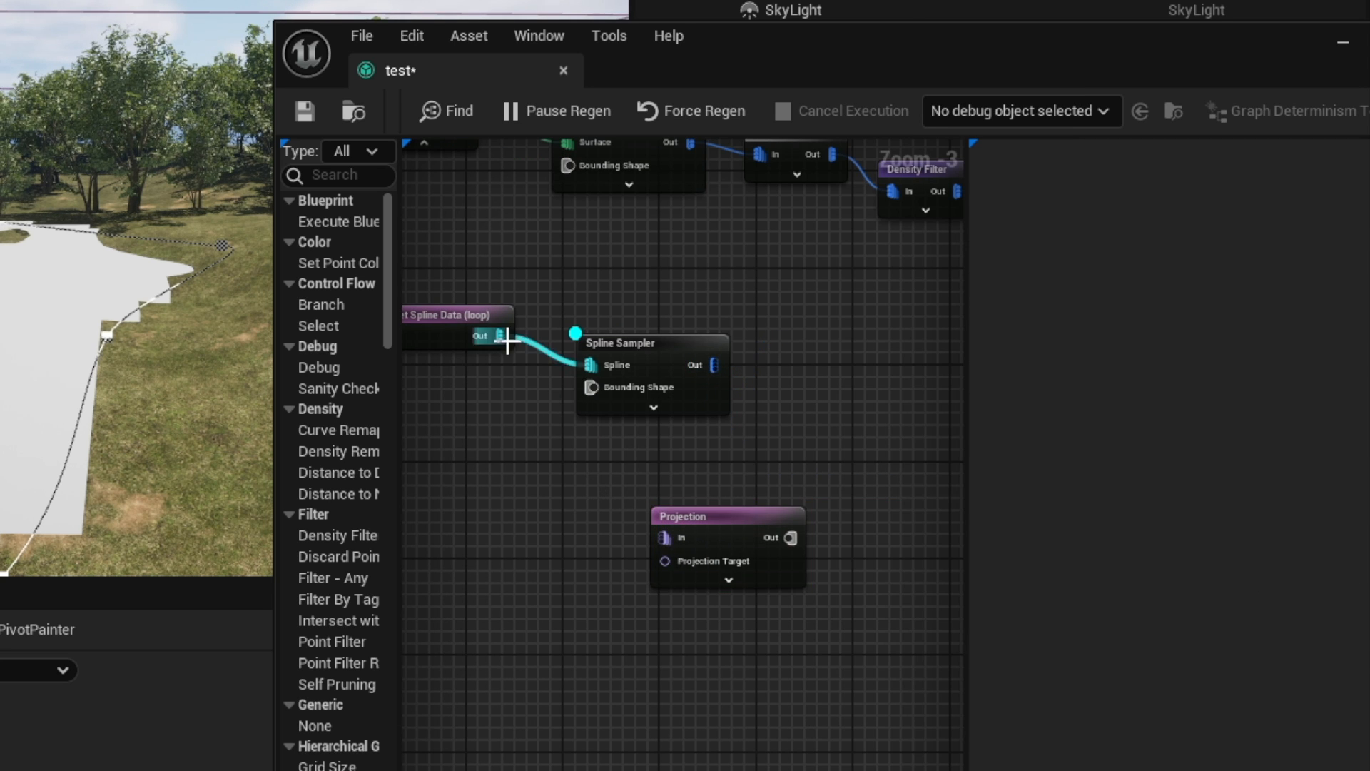
Connect Get Spline Data (loop) to the Projection's In and the Input node's Landscape to its Projection Target
drag(507, 341, 478, 427)
right_click(484, 425)
click(485, 424)
drag(714, 531, 711, 533)
right_drag(631, 473, 717, 561)
scroll(716, 561, down, 2)
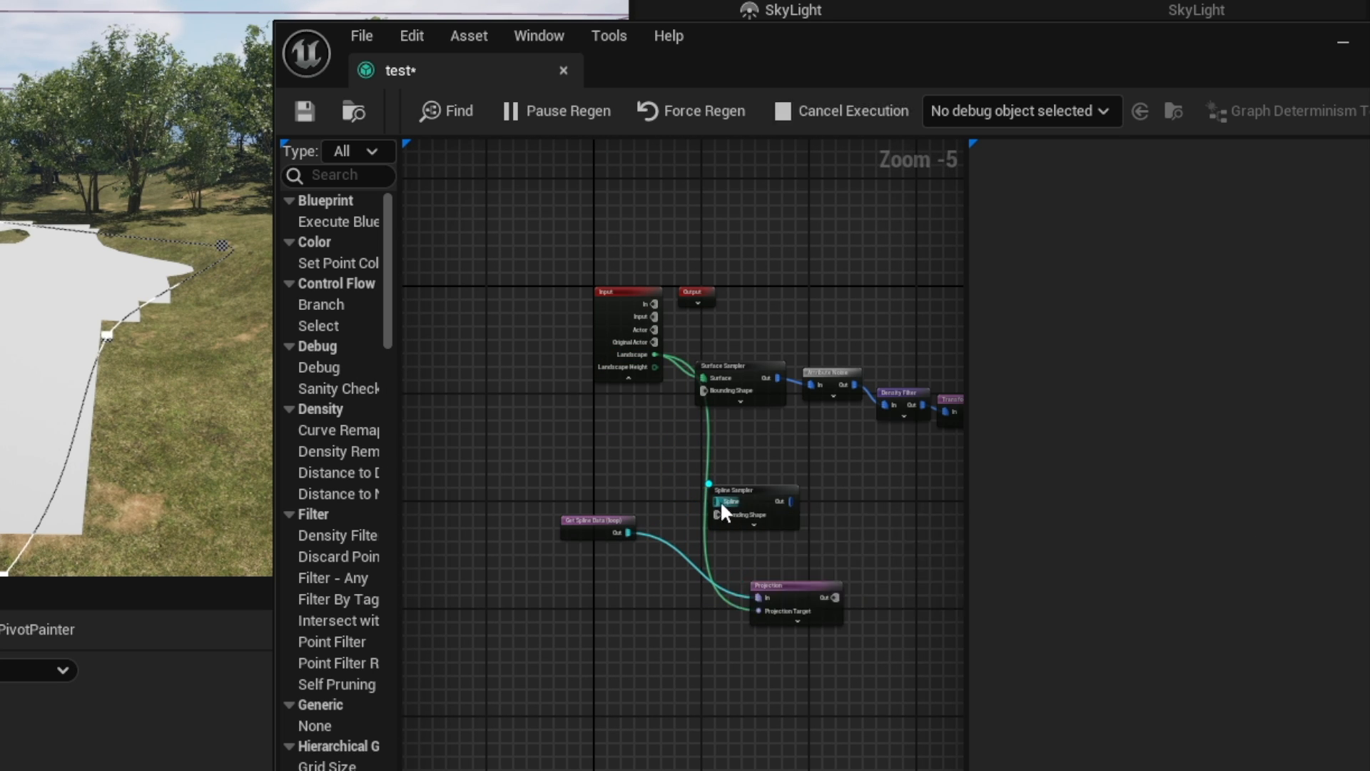
Route the Projection output into the Spline Sampler's Spline input and rearrange the connected nodes
drag(834, 598, 720, 501)
click(832, 595)
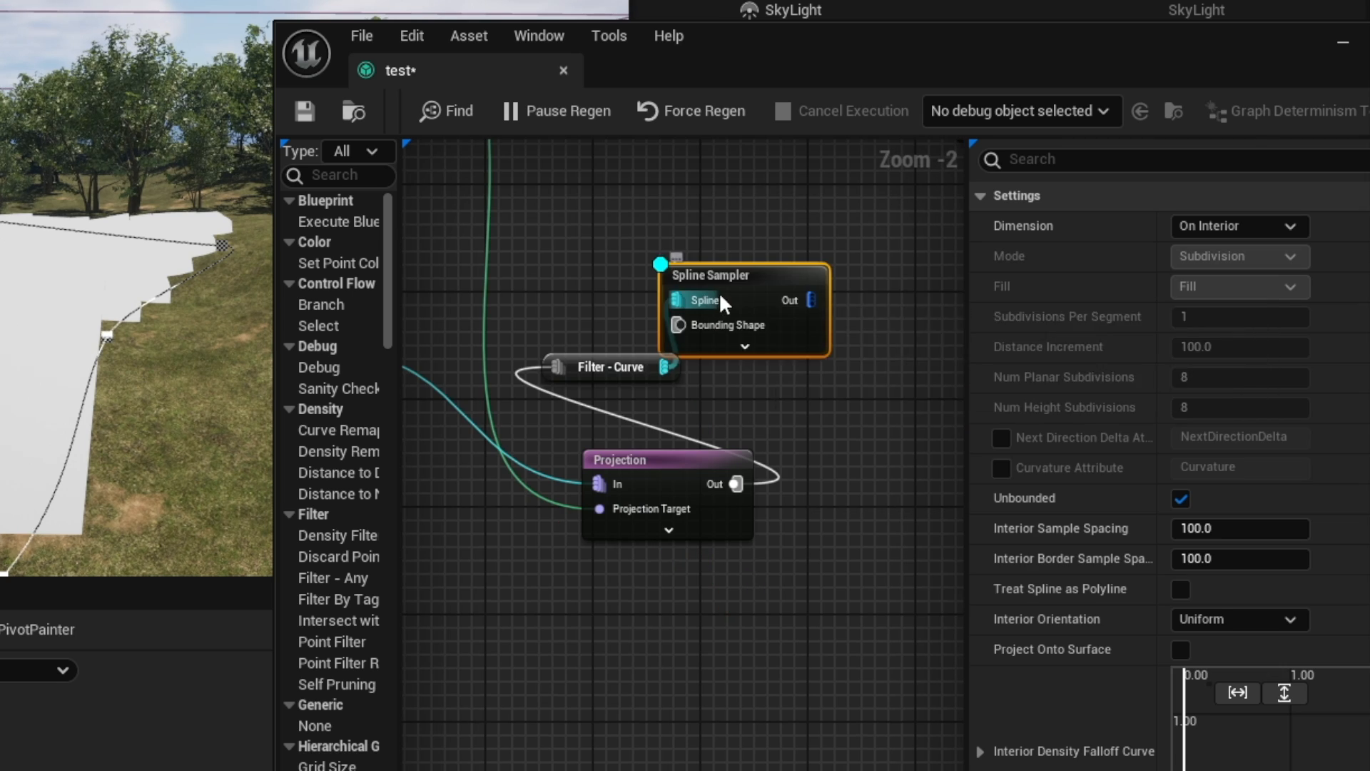
drag(712, 271, 906, 351)
drag(613, 479, 683, 405)
right_drag(683, 405, 580, 438)
scroll(564, 457, down, 2)
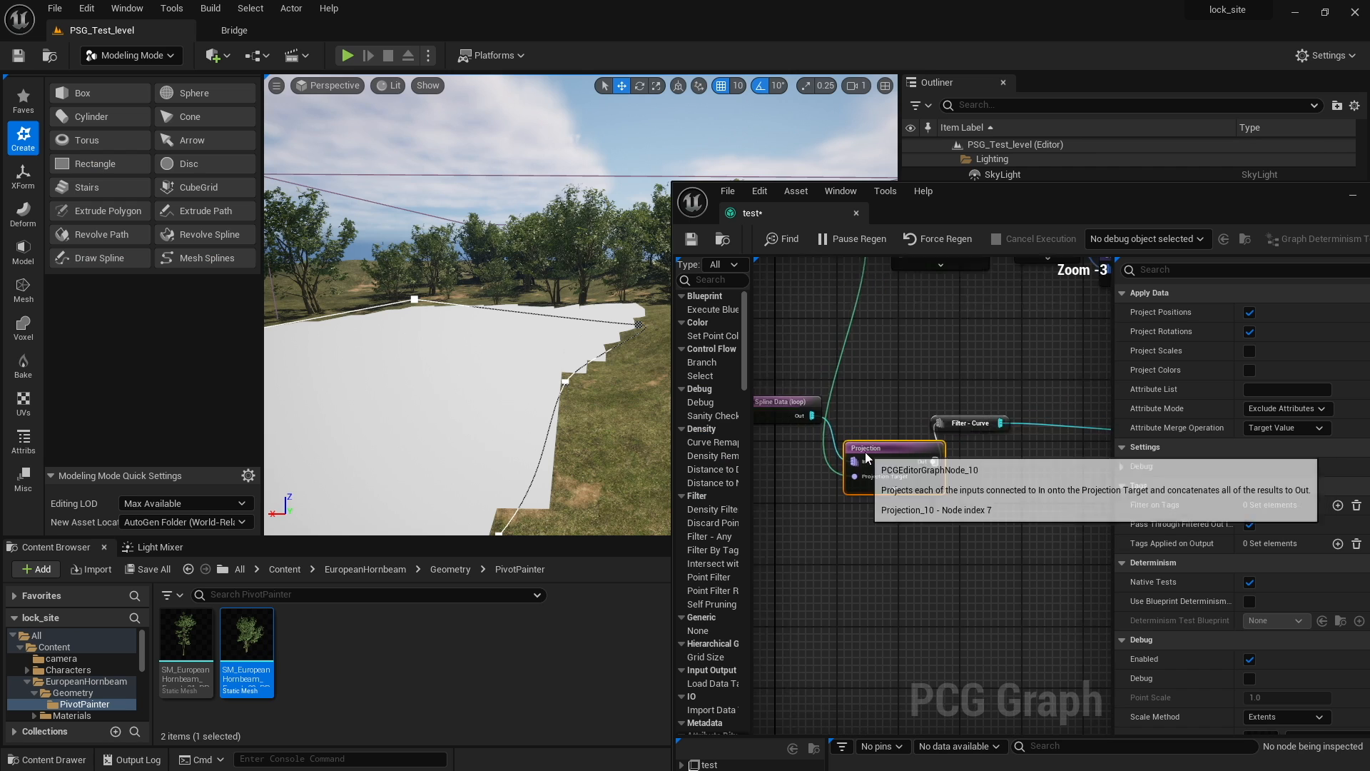
right_drag(33, 326, 9, 307)
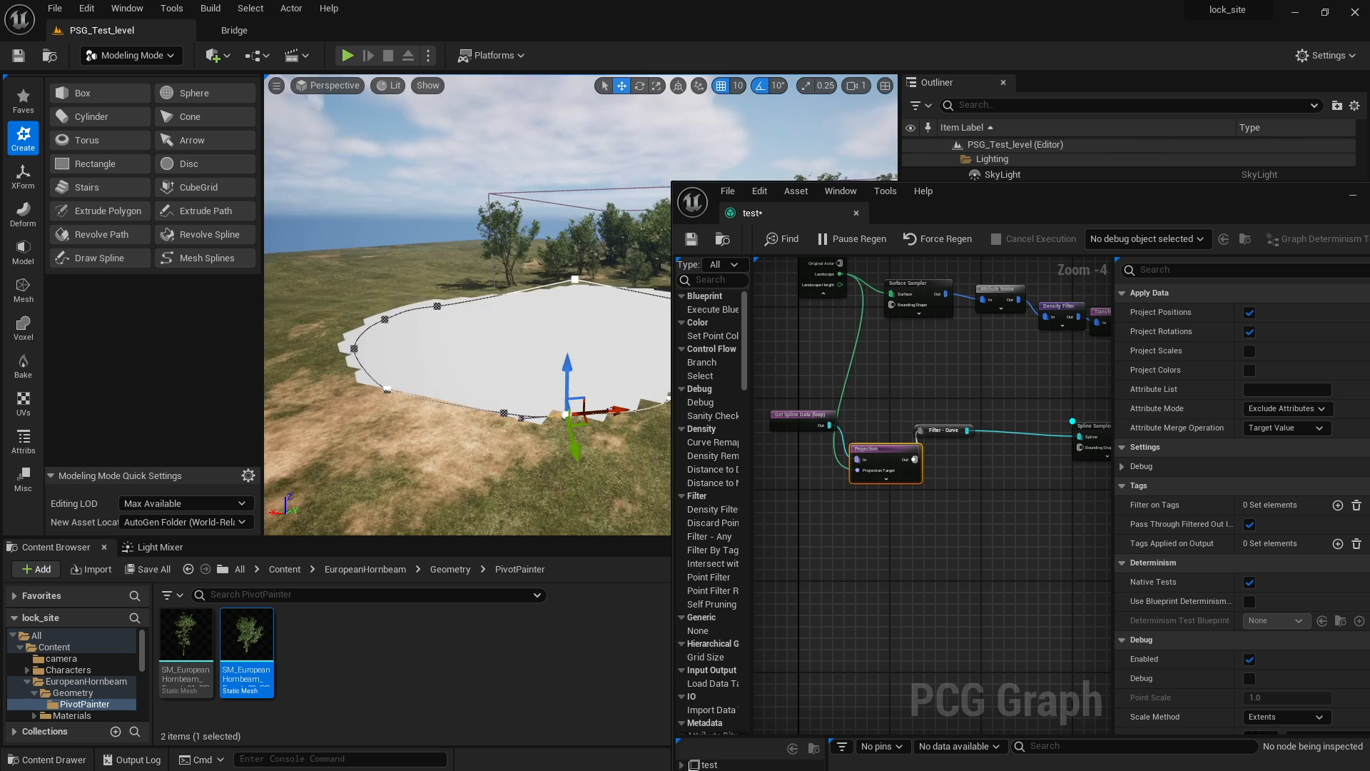
right_drag(457, 321, 521, 314)
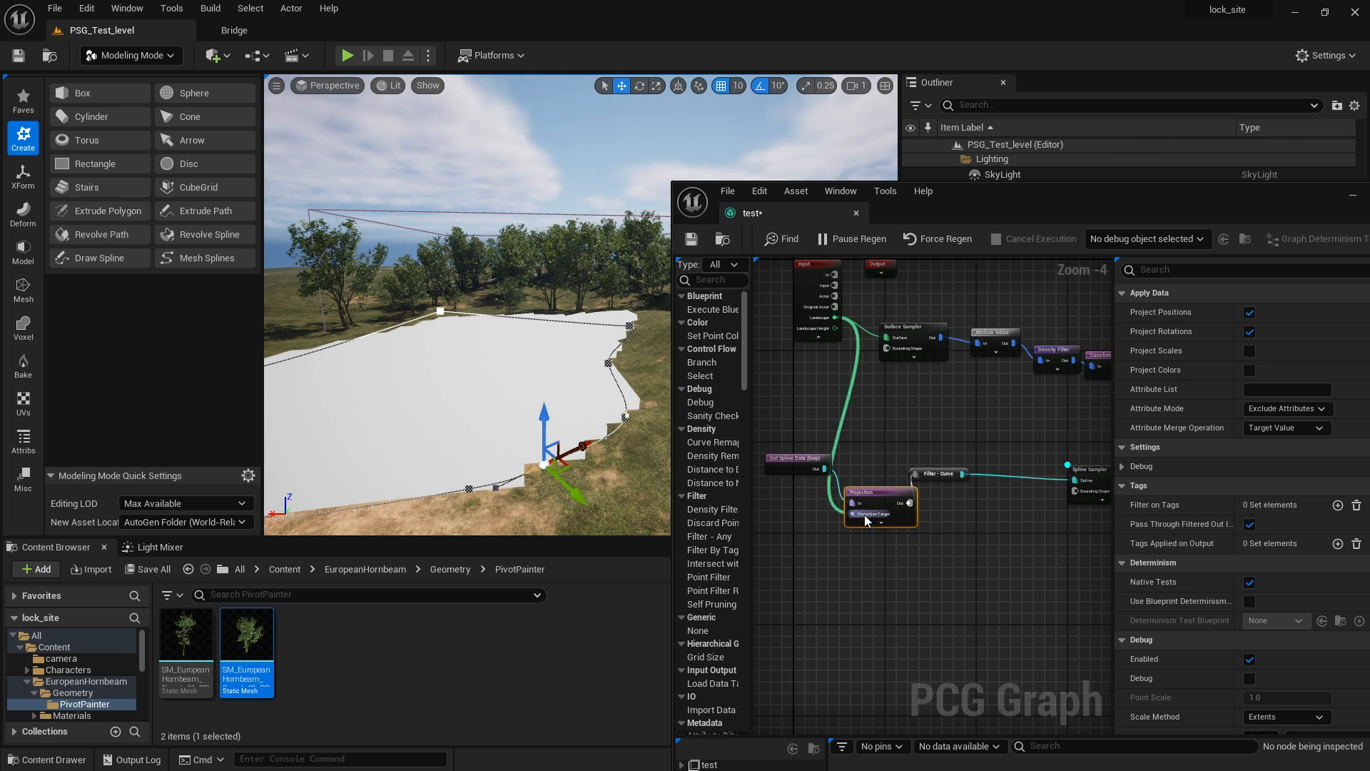
scroll(782, 395, up, 2)
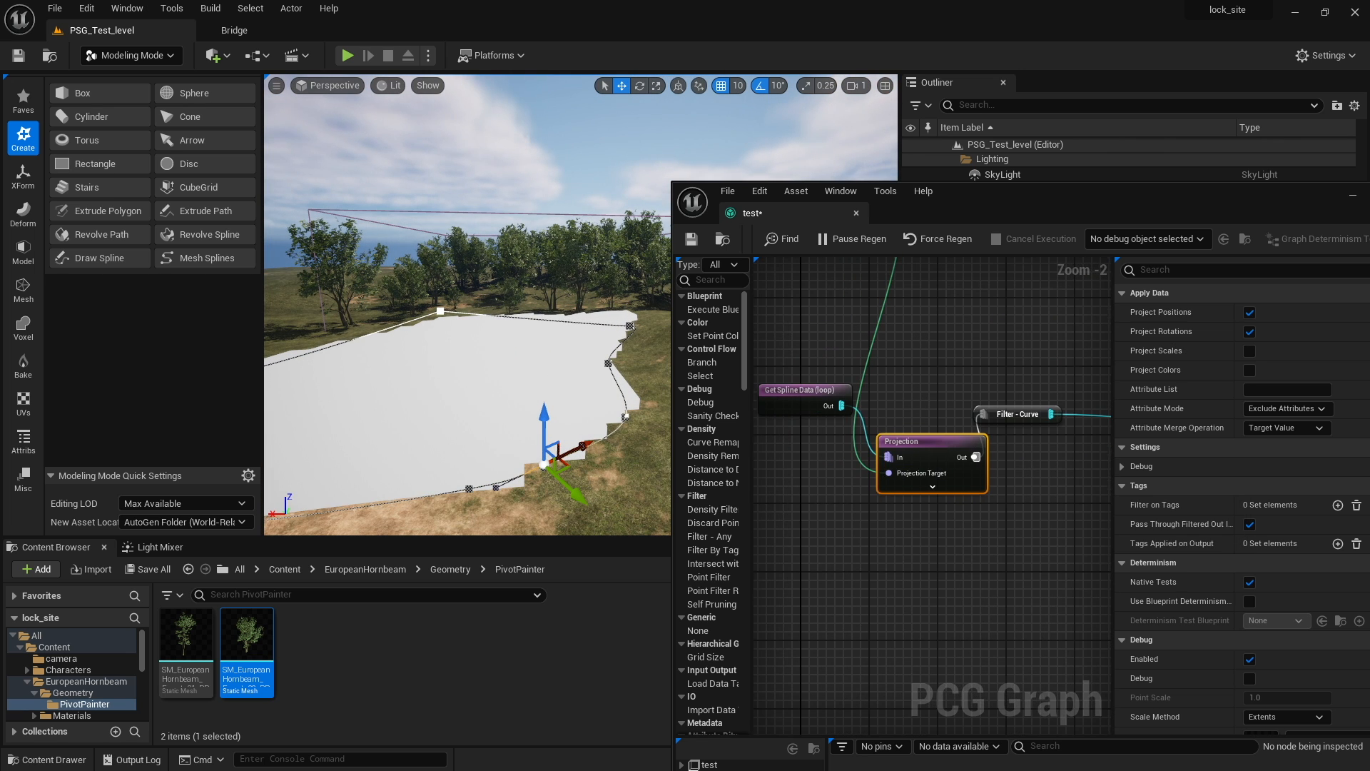
right_drag(911, 394, 895, 384)
right_drag(1021, 428, 827, 429)
drag(1038, 396, 944, 390)
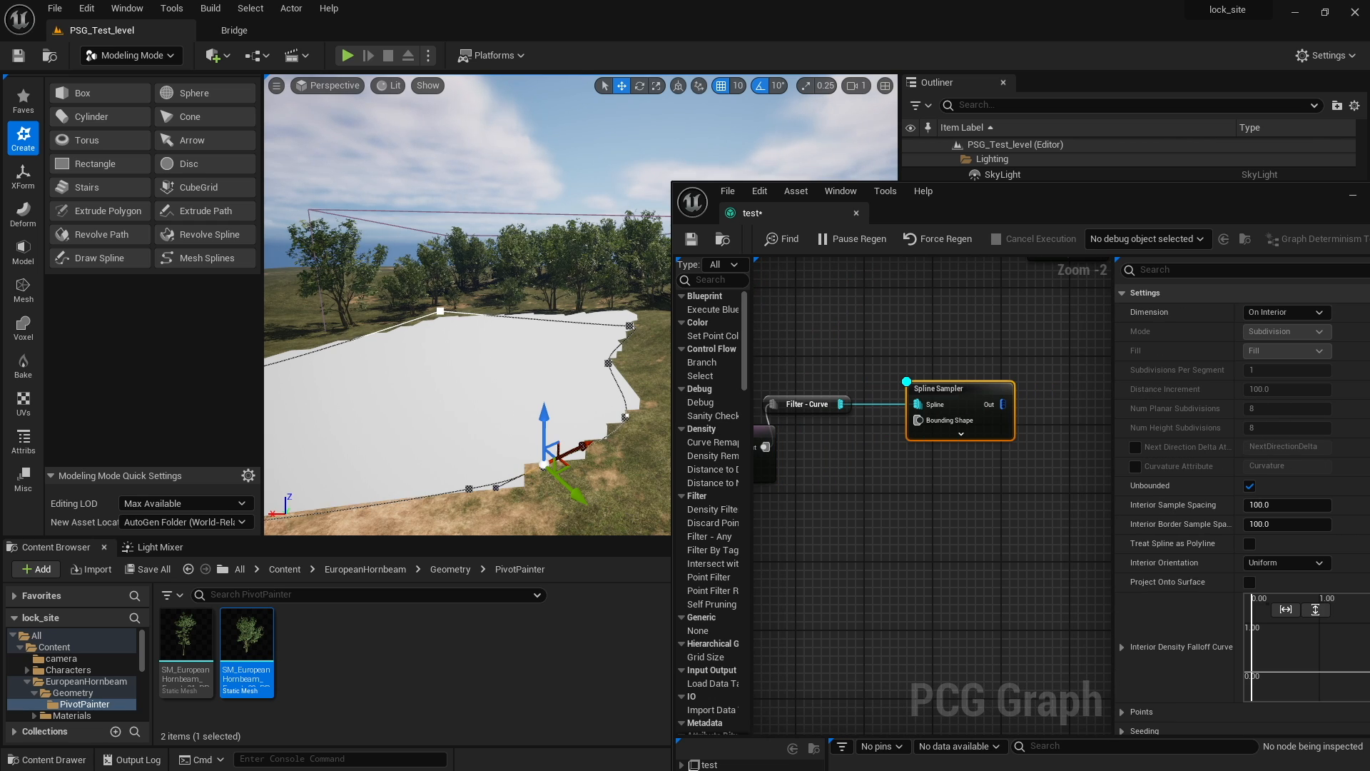
Add a Transform Points node fed by the Spline Sampler's output
right_drag(493, 324, 464, 332)
alt+drag(464, 332, 528, 325)
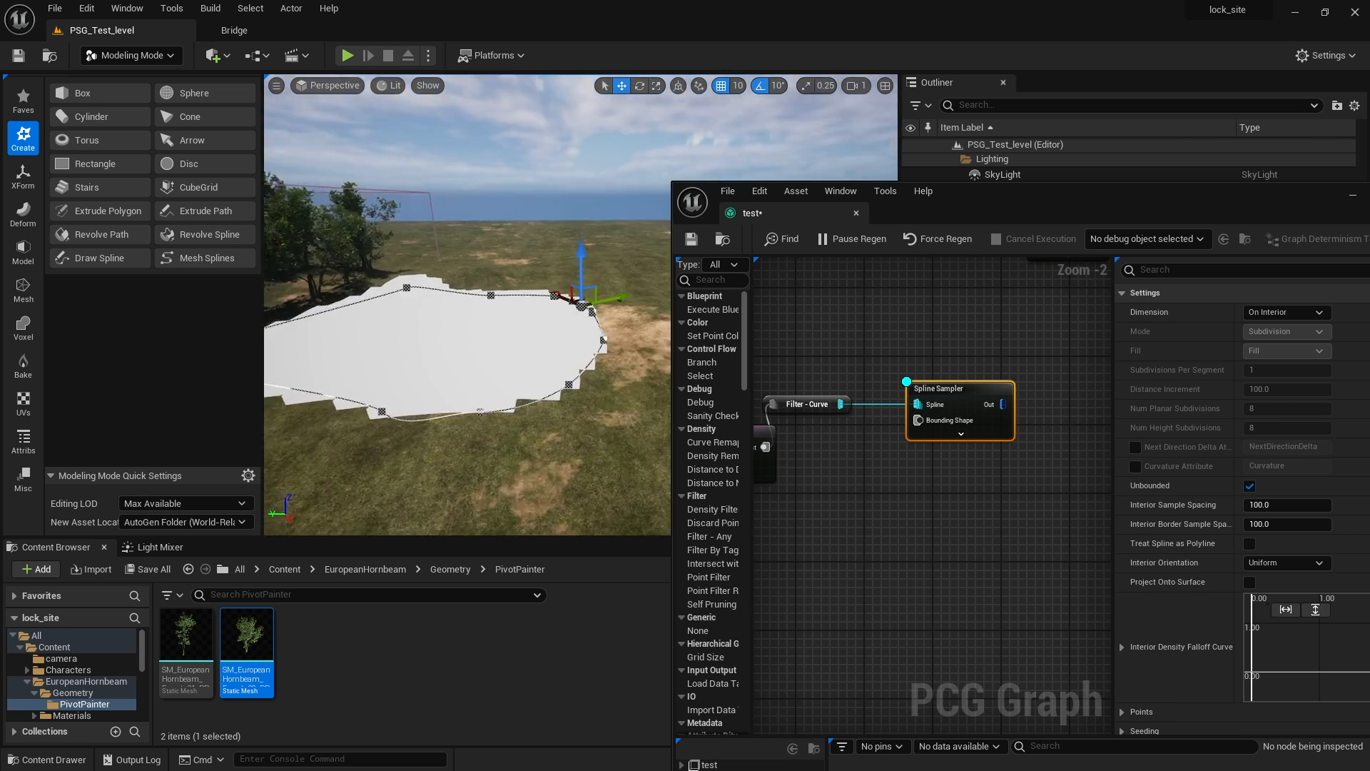
right_drag(528, 325, 332, 305)
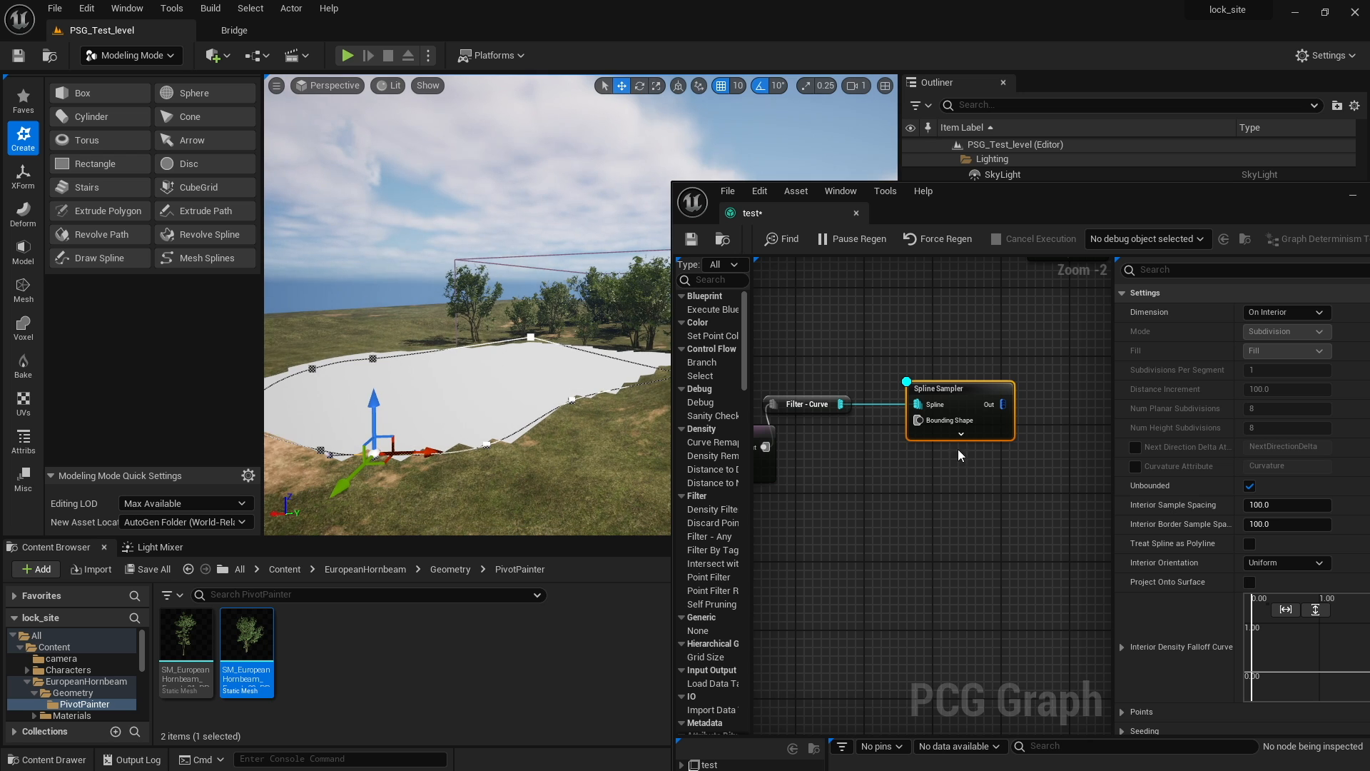
right_drag(567, 399, 532, 418)
right_drag(1025, 446, 889, 514)
right_click(952, 499)
text(tran)
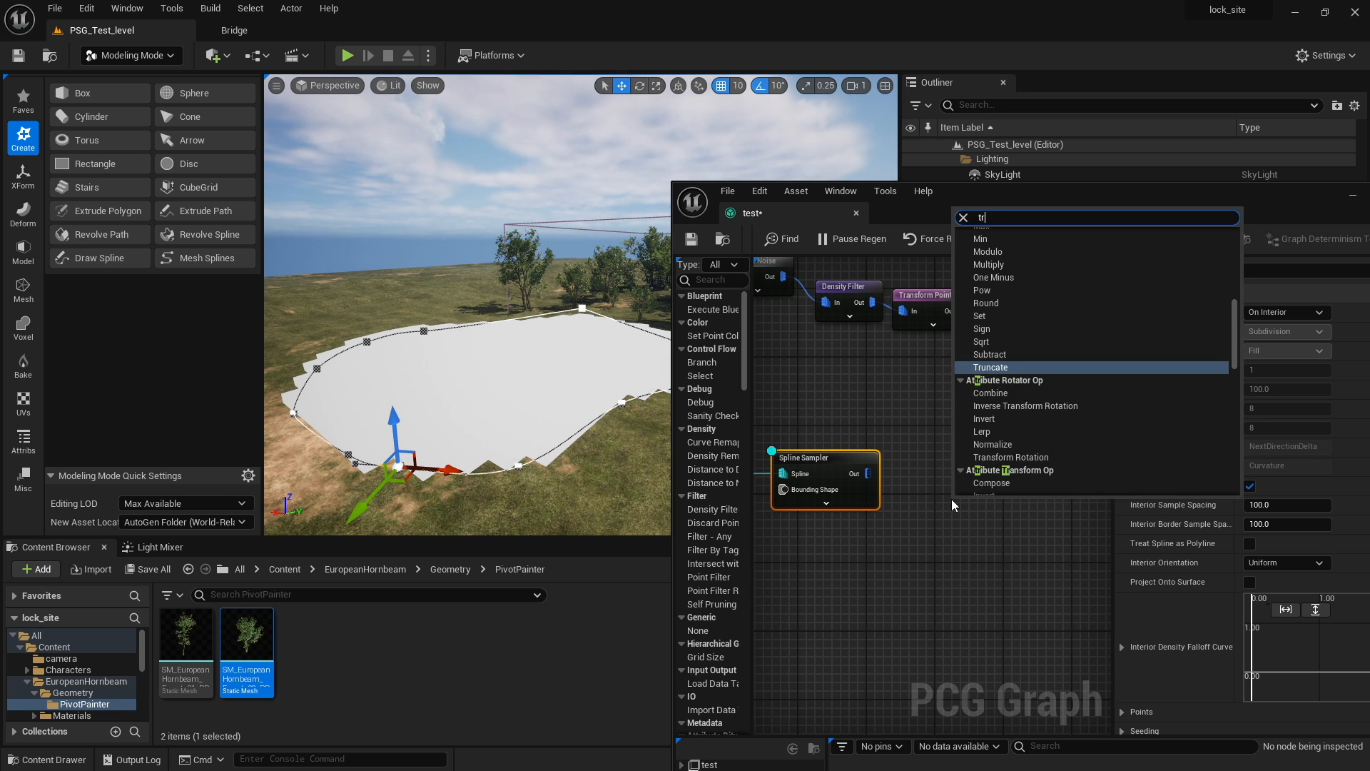
key(Return)
drag(866, 473, 972, 525)
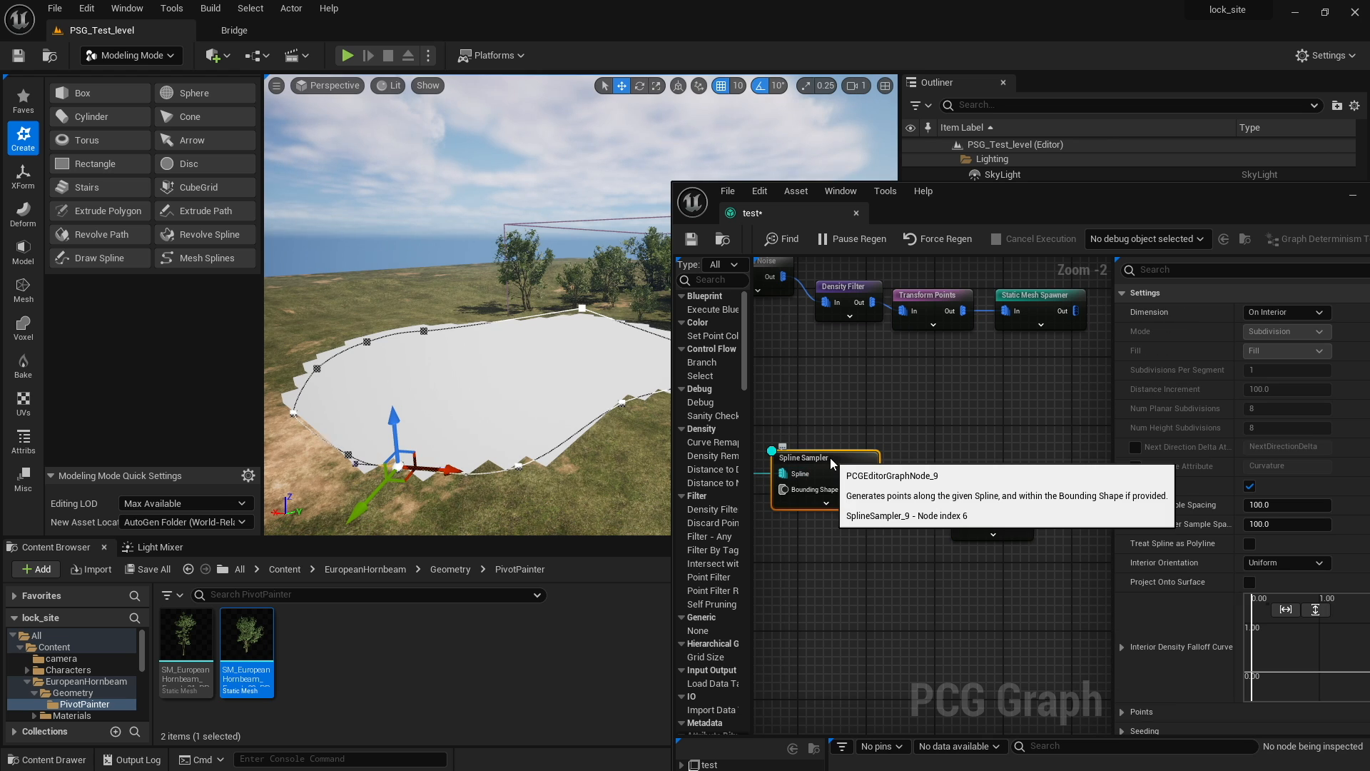
Switch the debug display from the Spline Sampler to Transform Points and set its Scale Min to 0.3 and Scale Max to 0.7
click(795, 480)
click(991, 507)
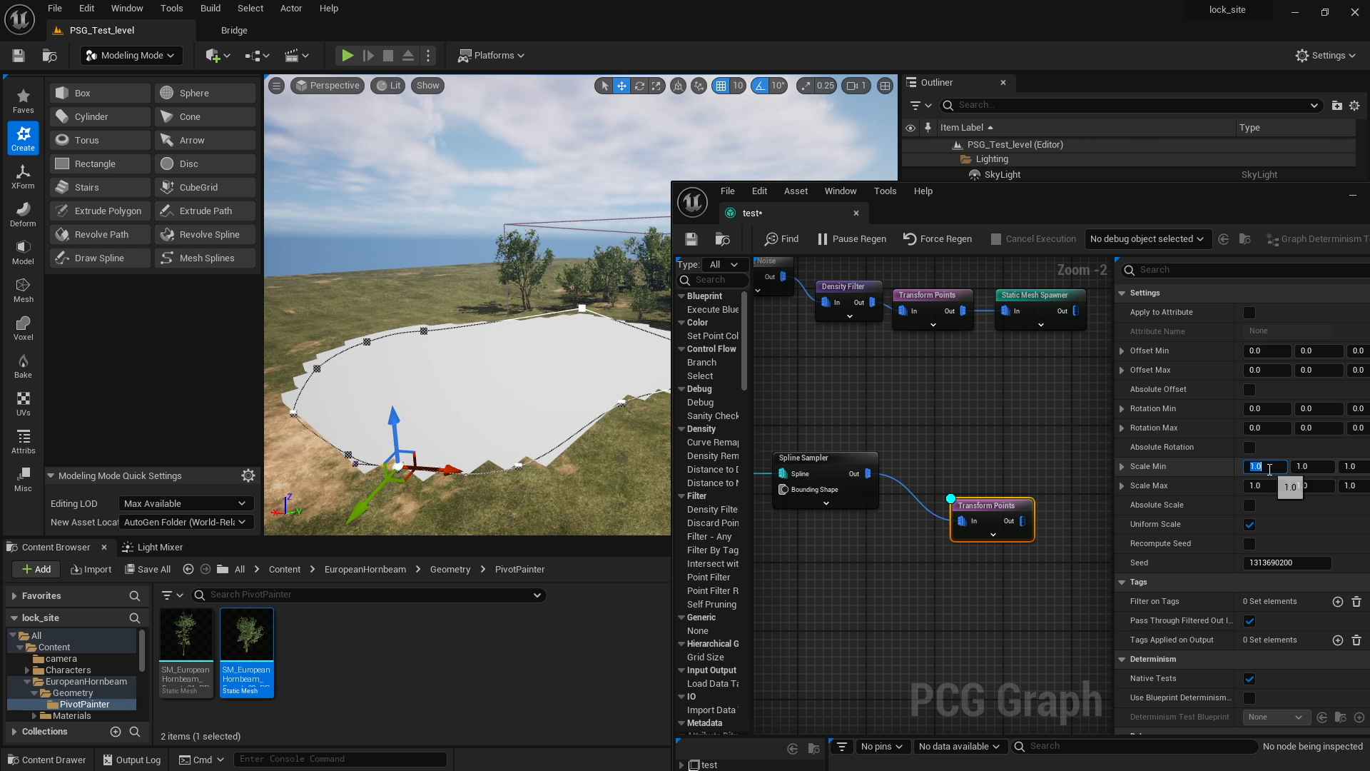
click(1265, 488)
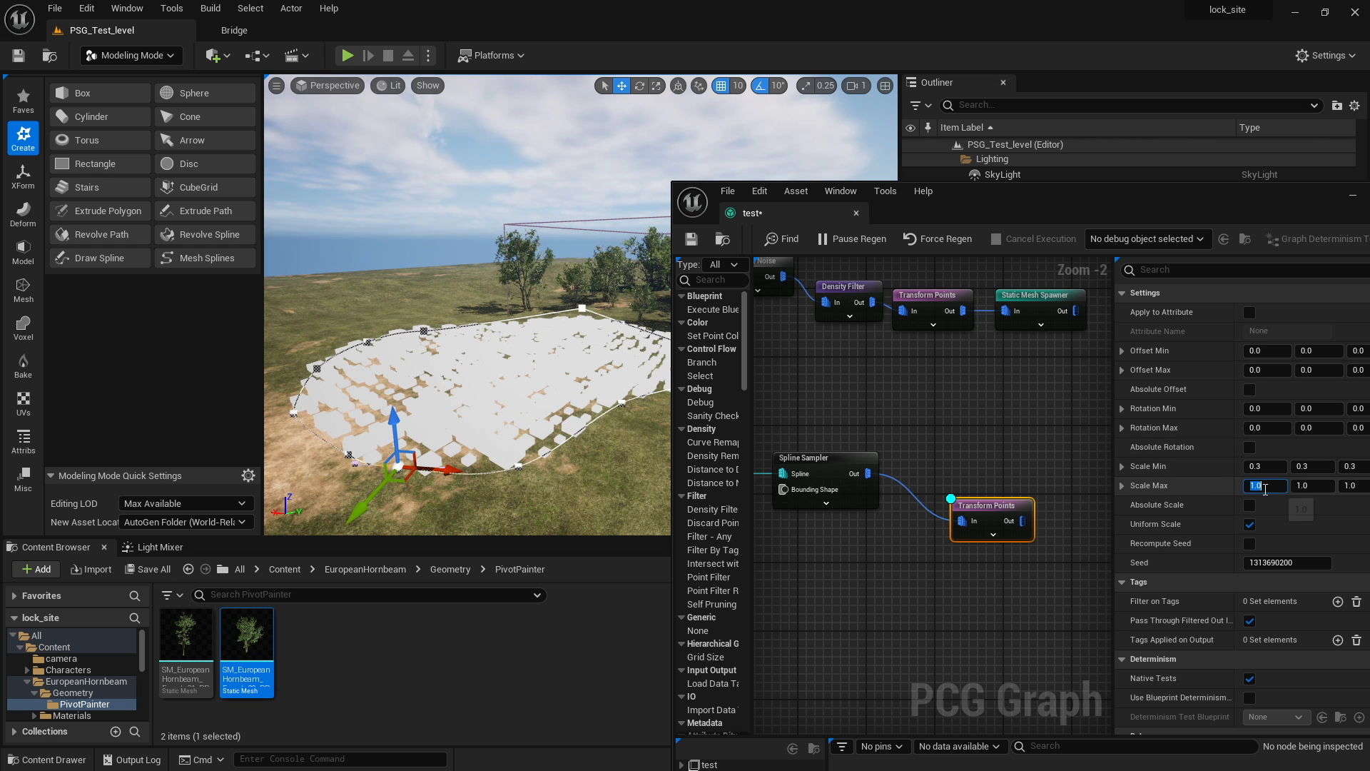
text(0.7)
key(Tab)
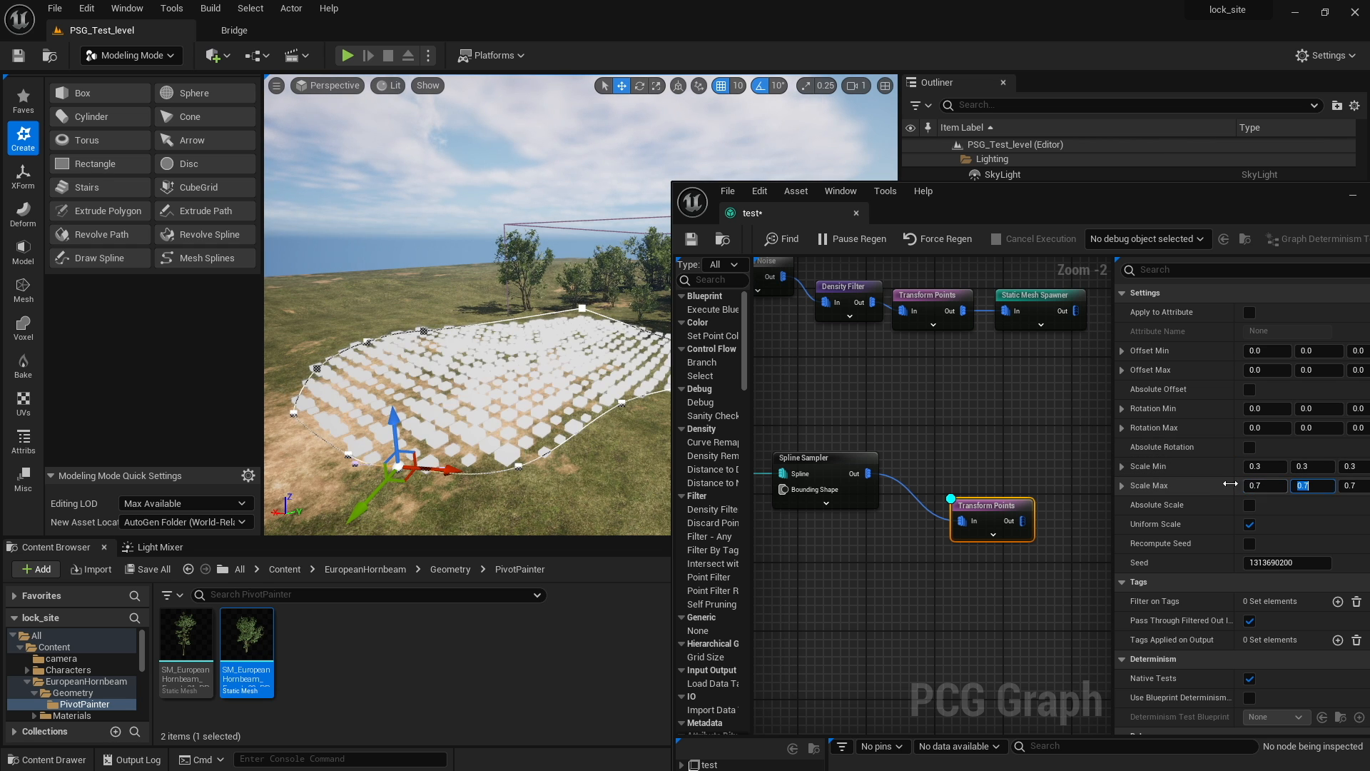
Test the Spline Sampler's Interior Sample Spacing and Interior Border Sample Spacing at 200 and restore both to 100
key(w)
right_drag(536, 373, 593, 421)
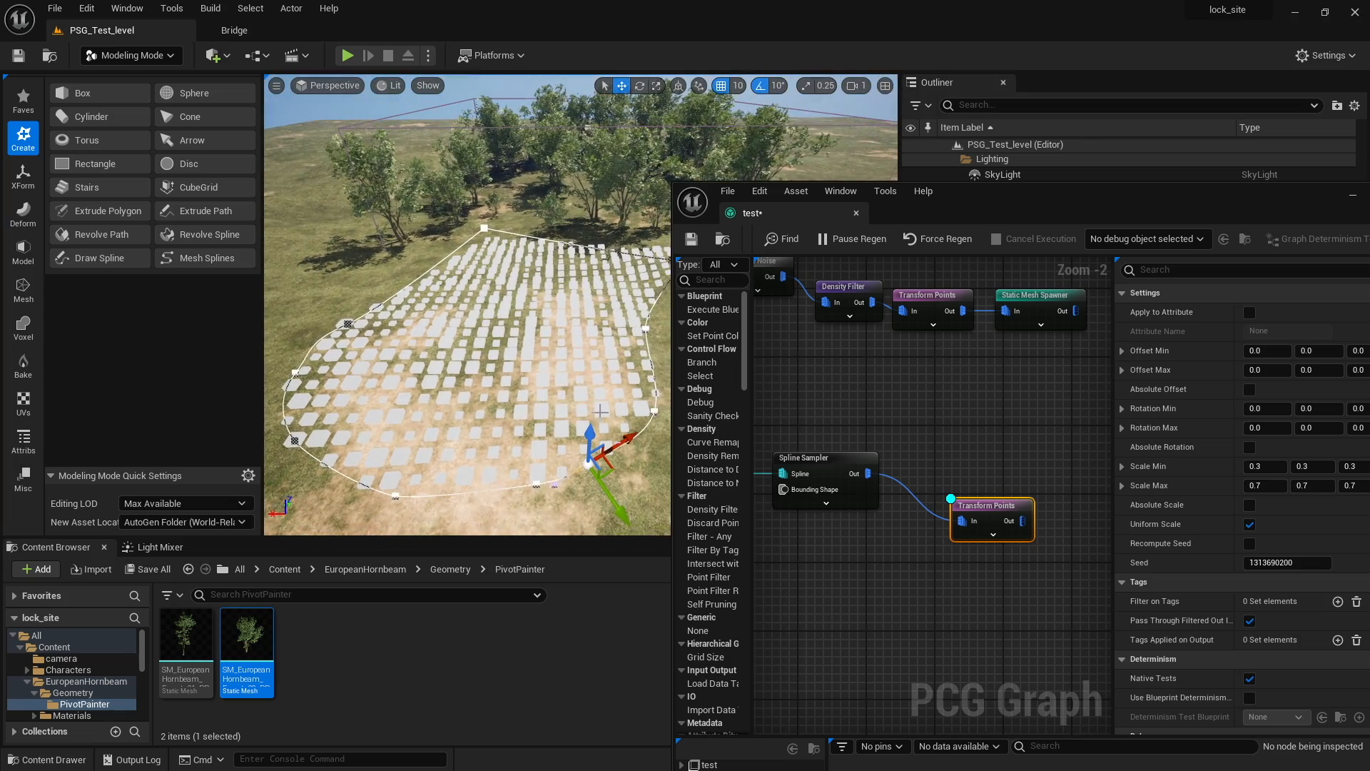
click(825, 462)
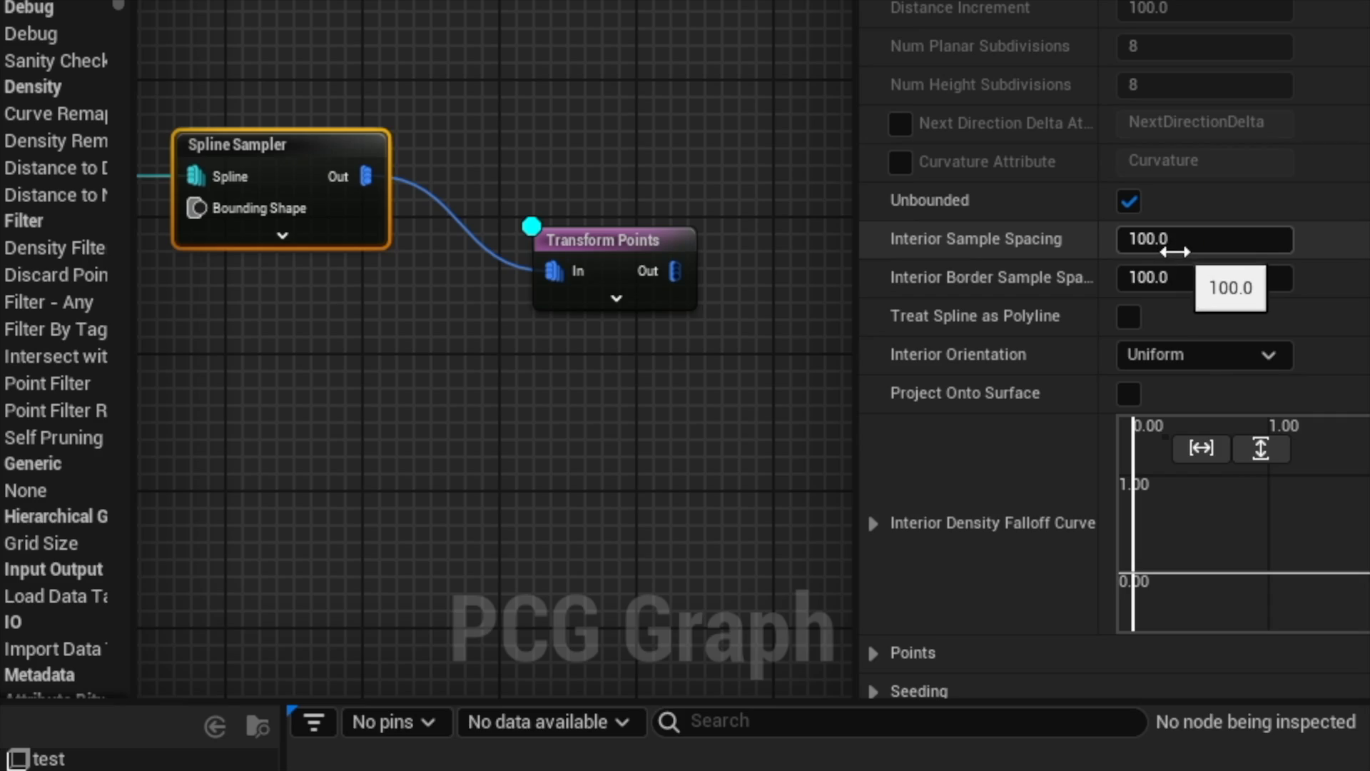
click(1163, 245)
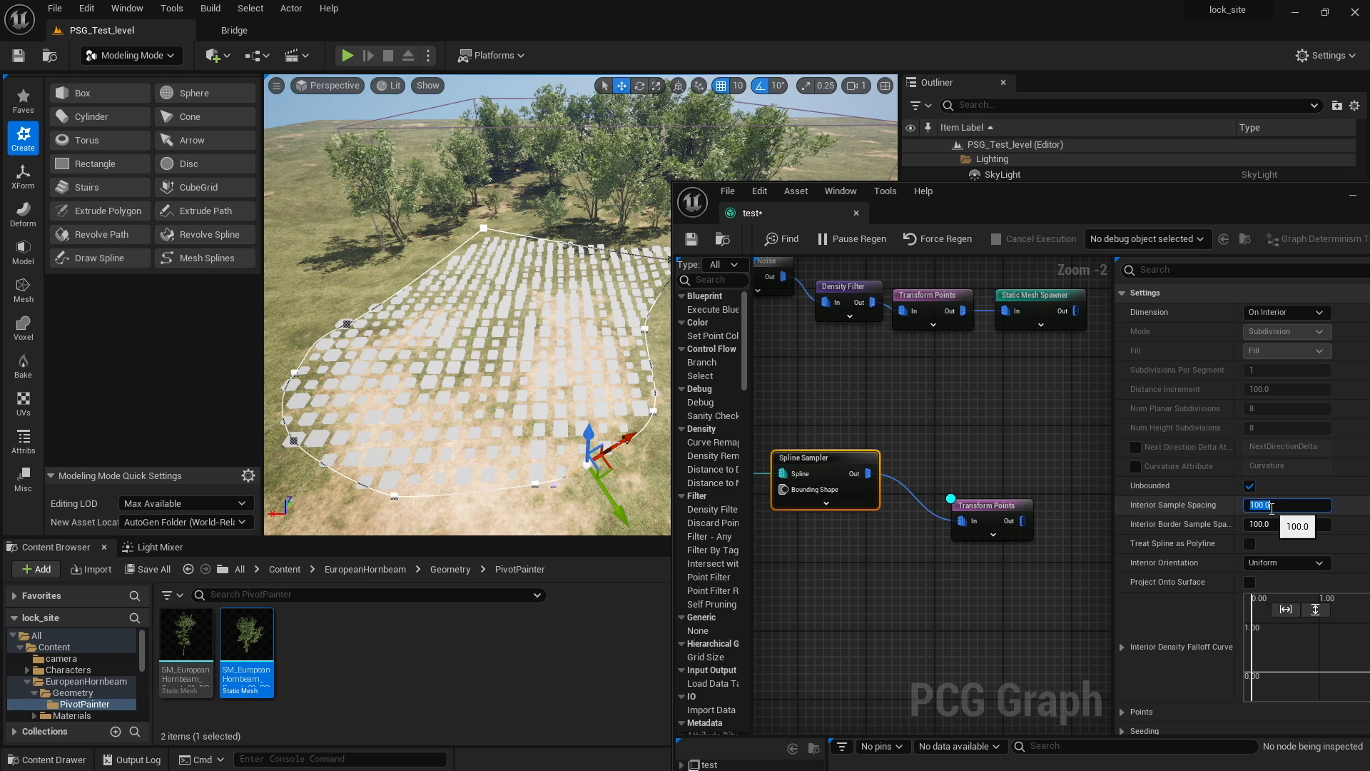
key(Tab)
click(1275, 528)
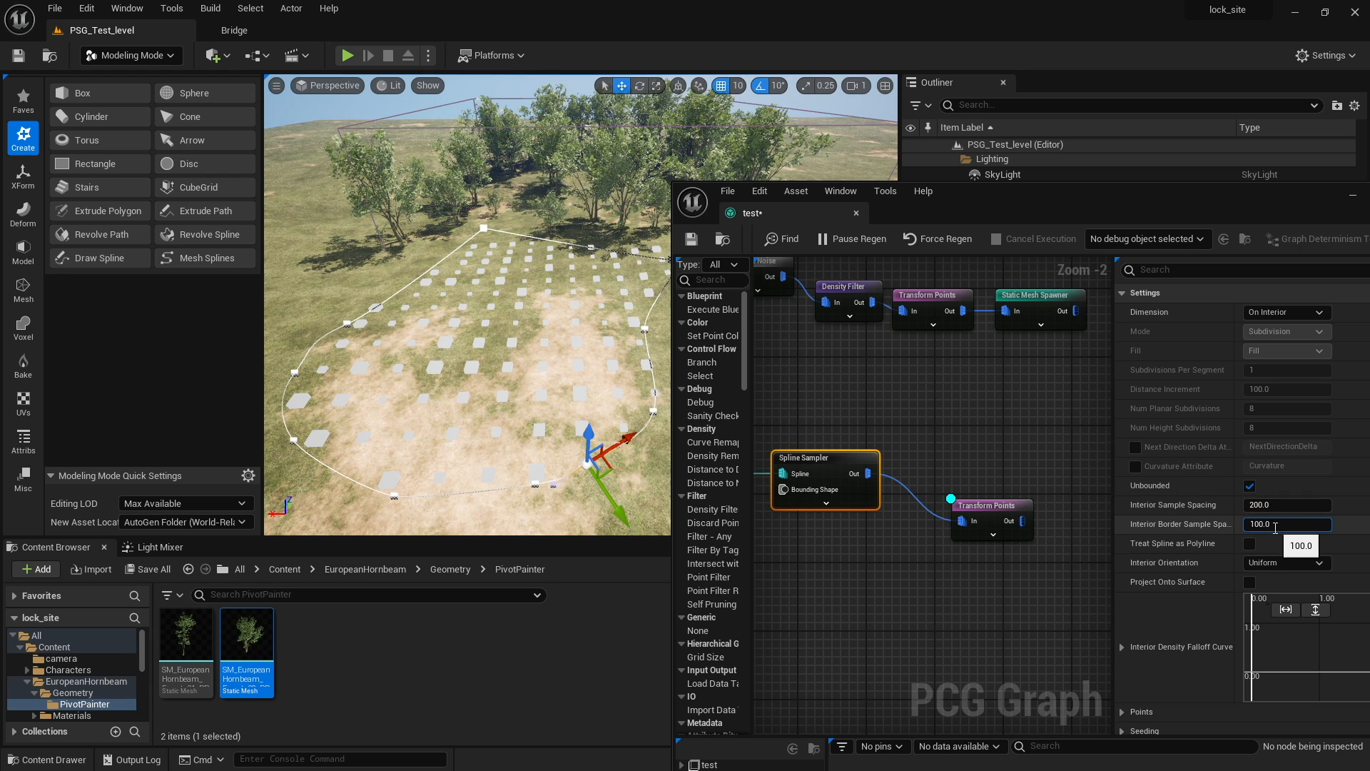
text(200)
key(Tab)
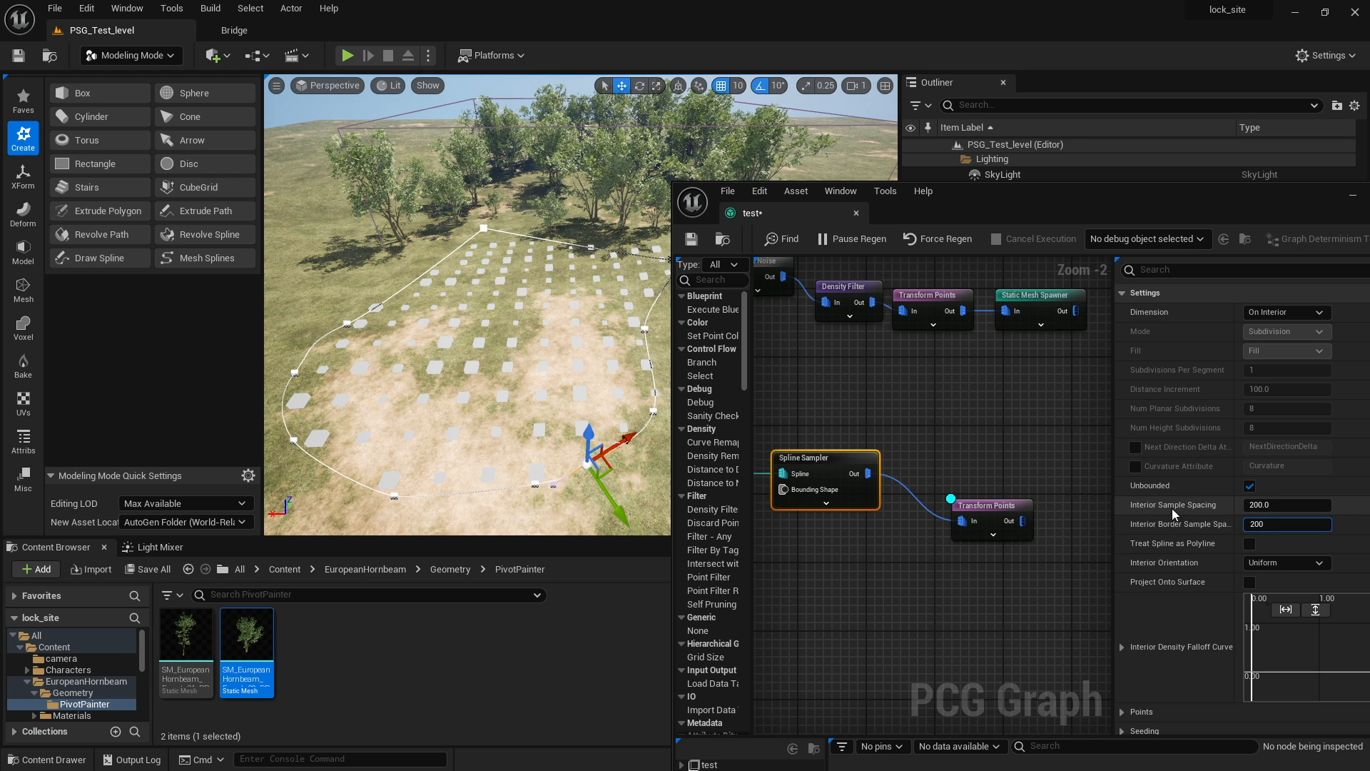
right_drag(512, 359, 564, 330)
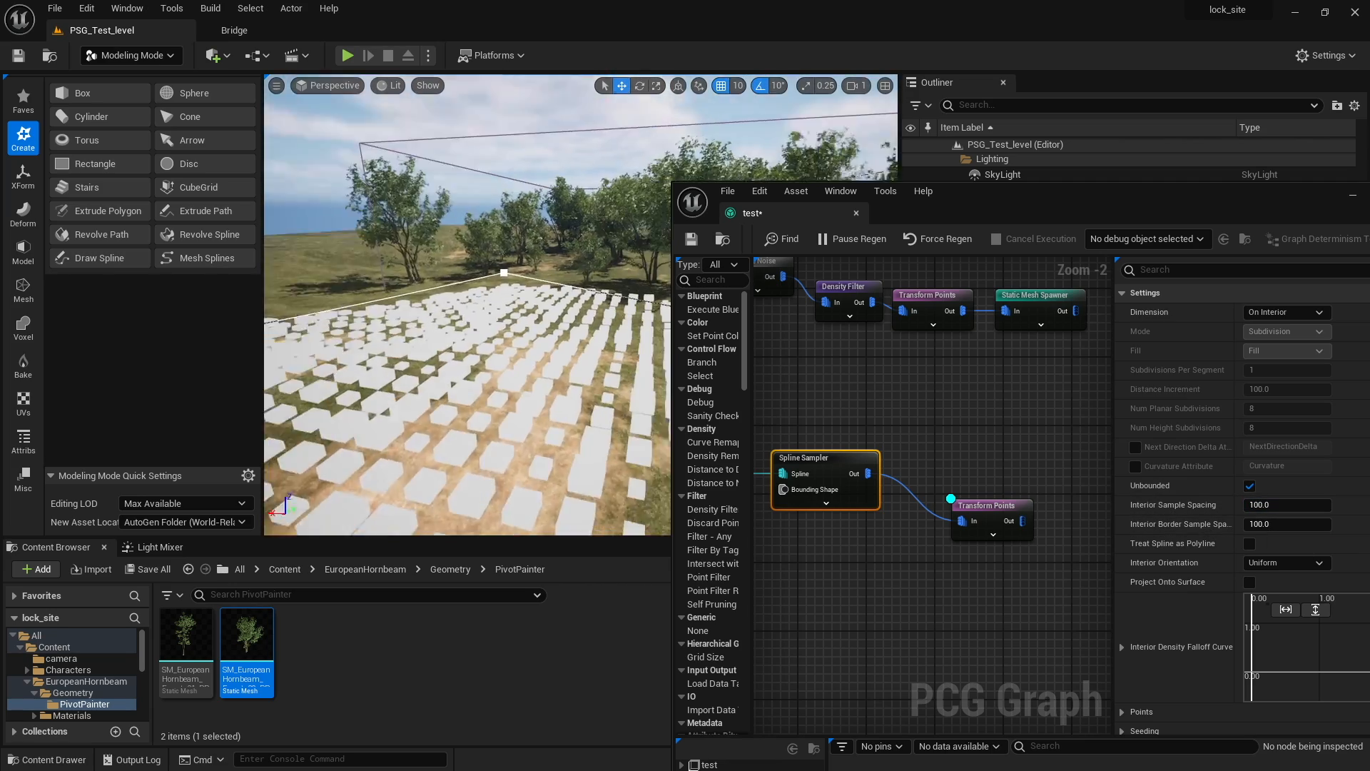
right_drag(528, 343, 514, 326)
Add a Static Mesh Spawner node fed by the output of the new Transform Points node
right_drag(1052, 508, 1024, 490)
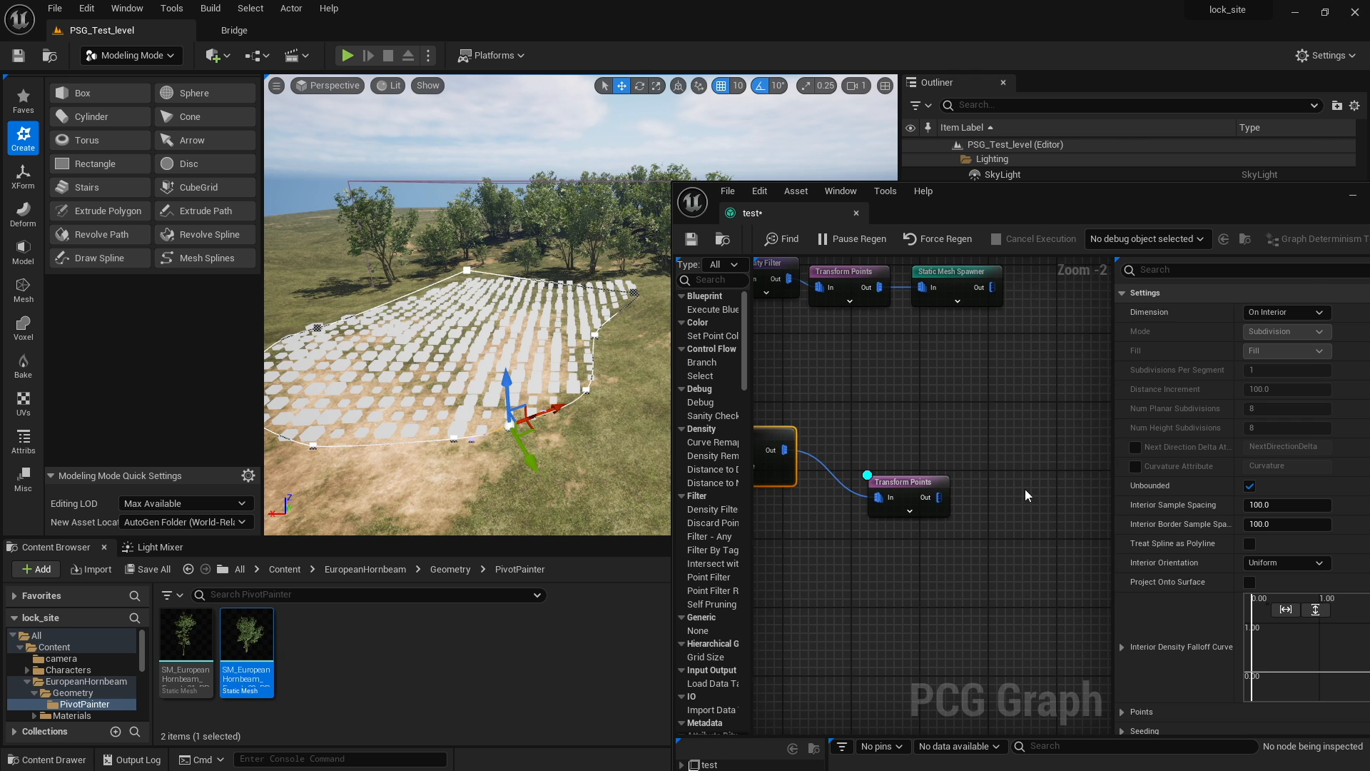
right_click(1025, 490)
text(st)
key(Return)
right_drag(943, 497, 862, 482)
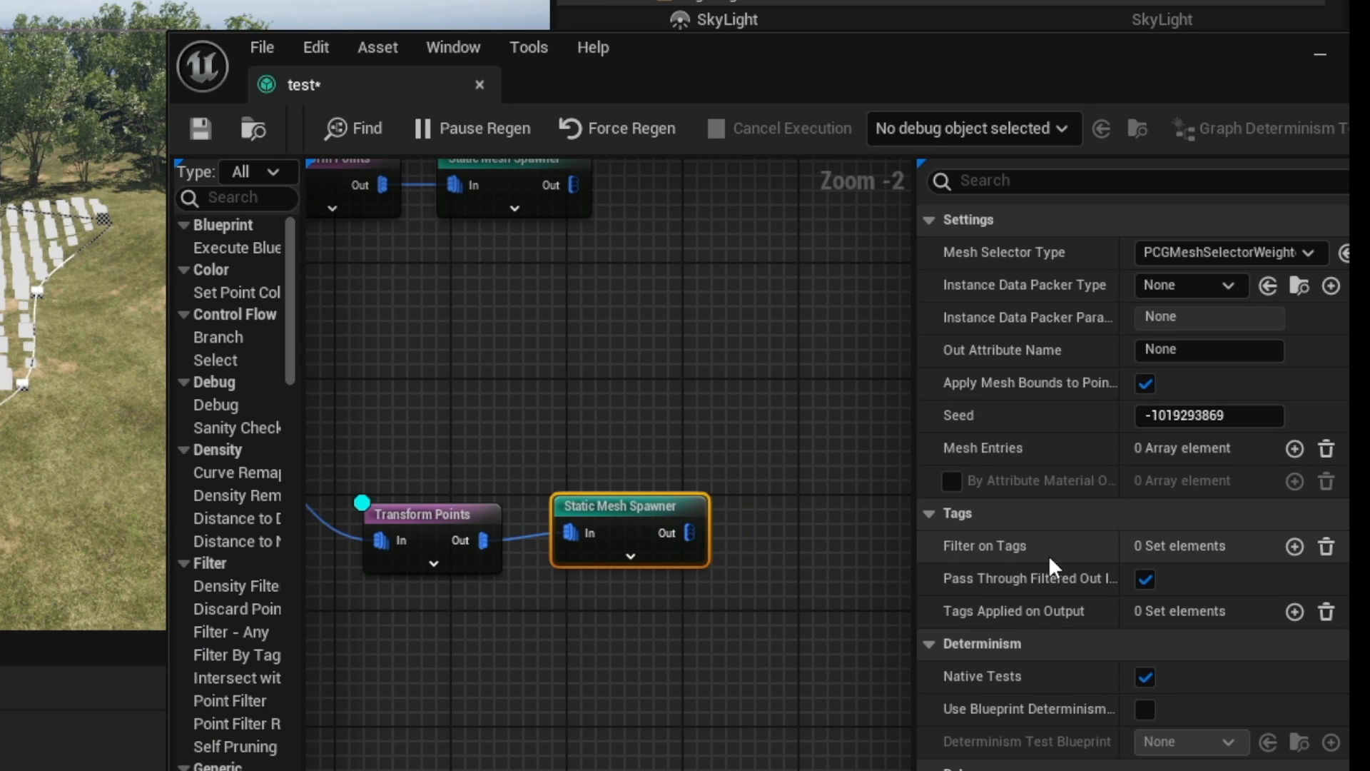
Add a mesh entry to the new Static Mesh Spawner and assign the Cone static mesh to it
click(1295, 450)
click(949, 481)
click(969, 515)
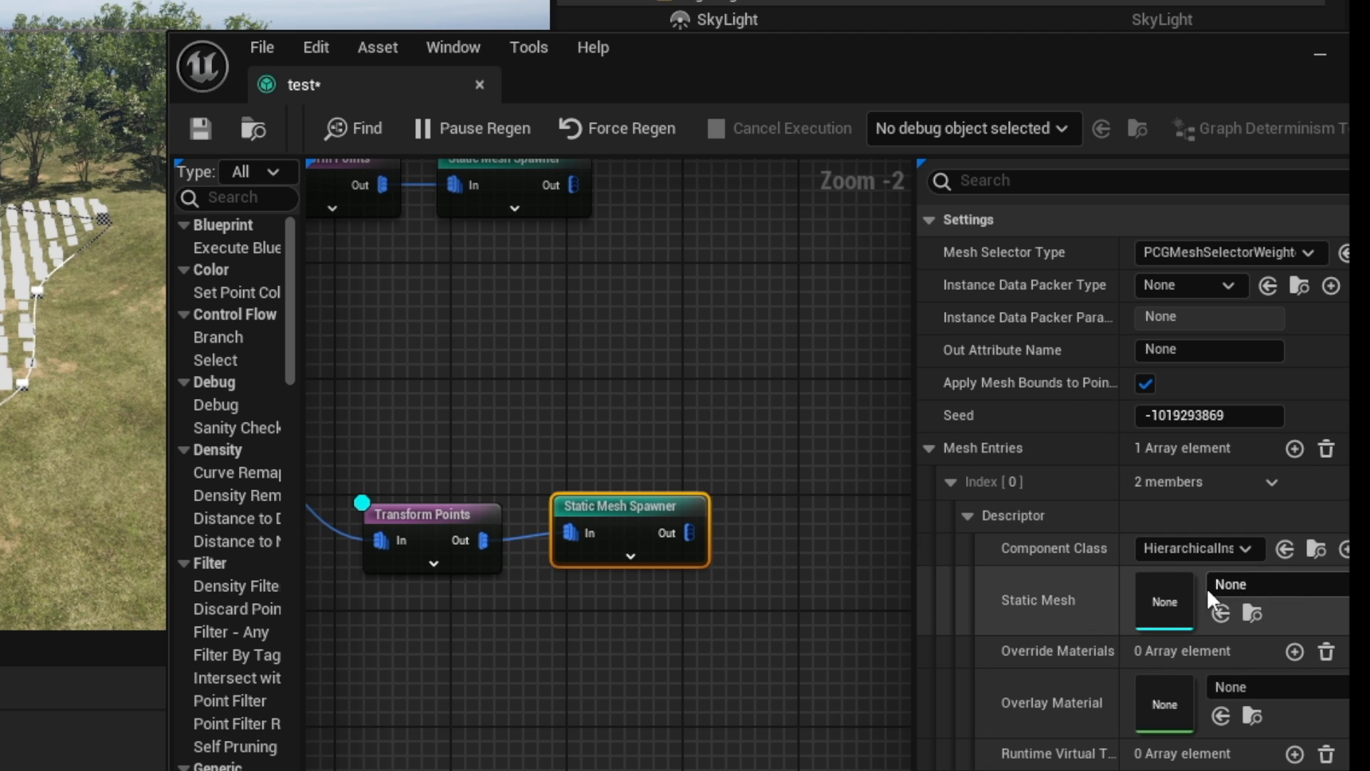
click(1265, 581)
scroll(1103, 425, down, 2)
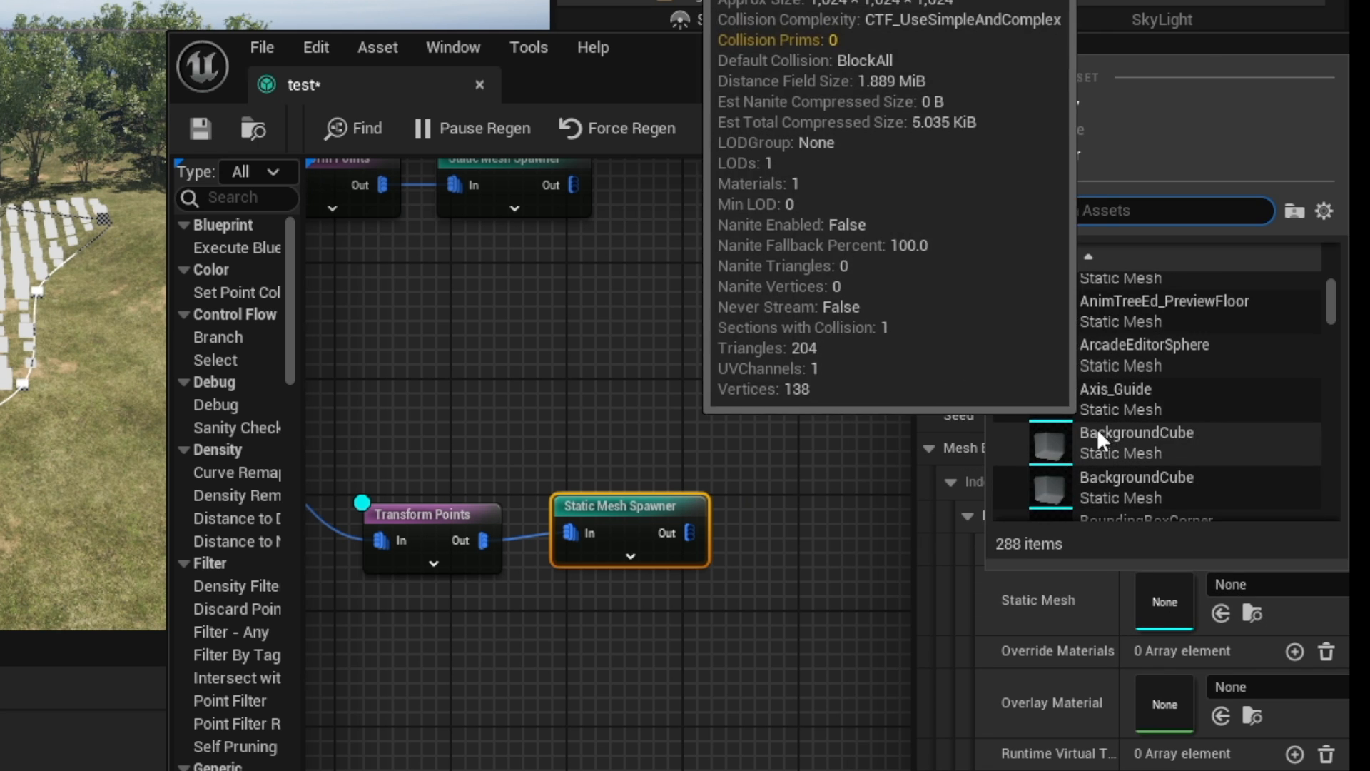
scroll(1092, 428, down, 5)
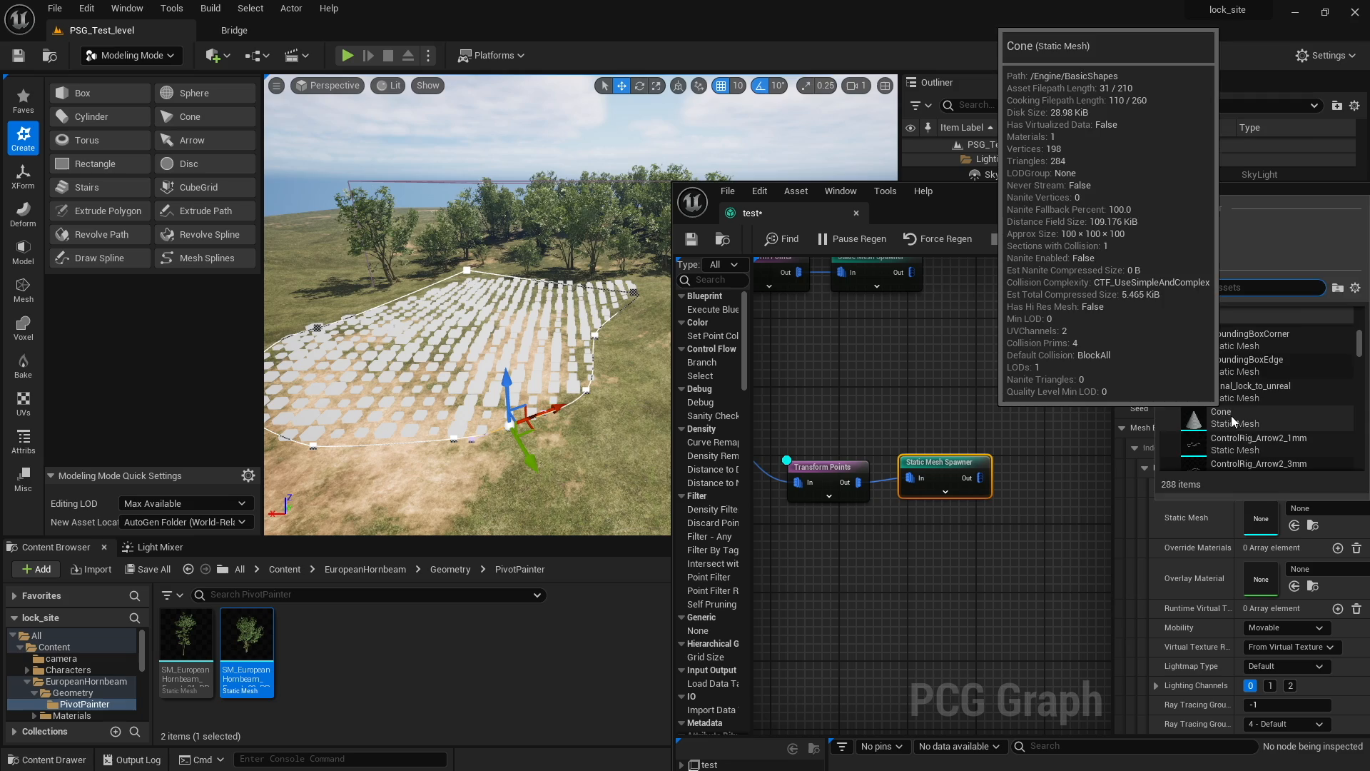
click(1086, 423)
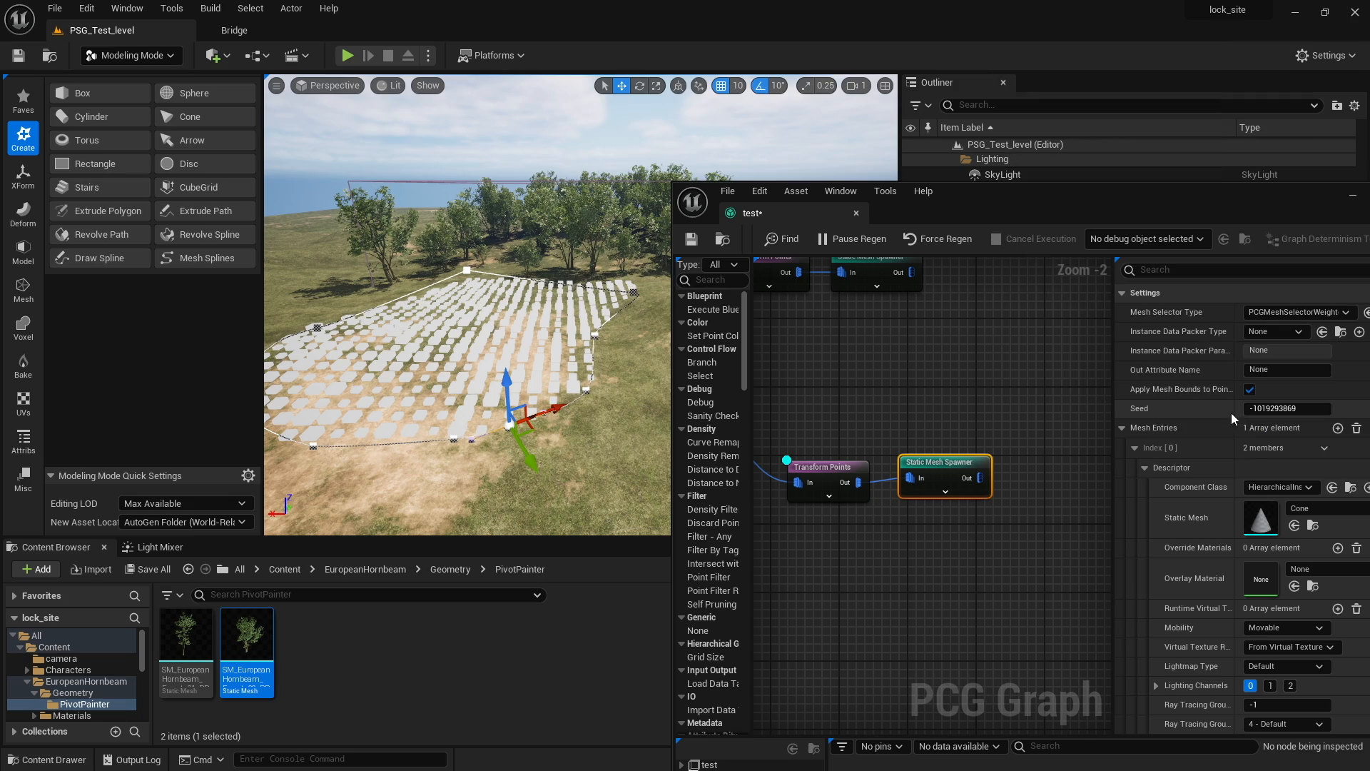
Turn off debug display on the Transform Points node and set its Scale Min to 0.6 and Scale Max to 2
click(821, 471)
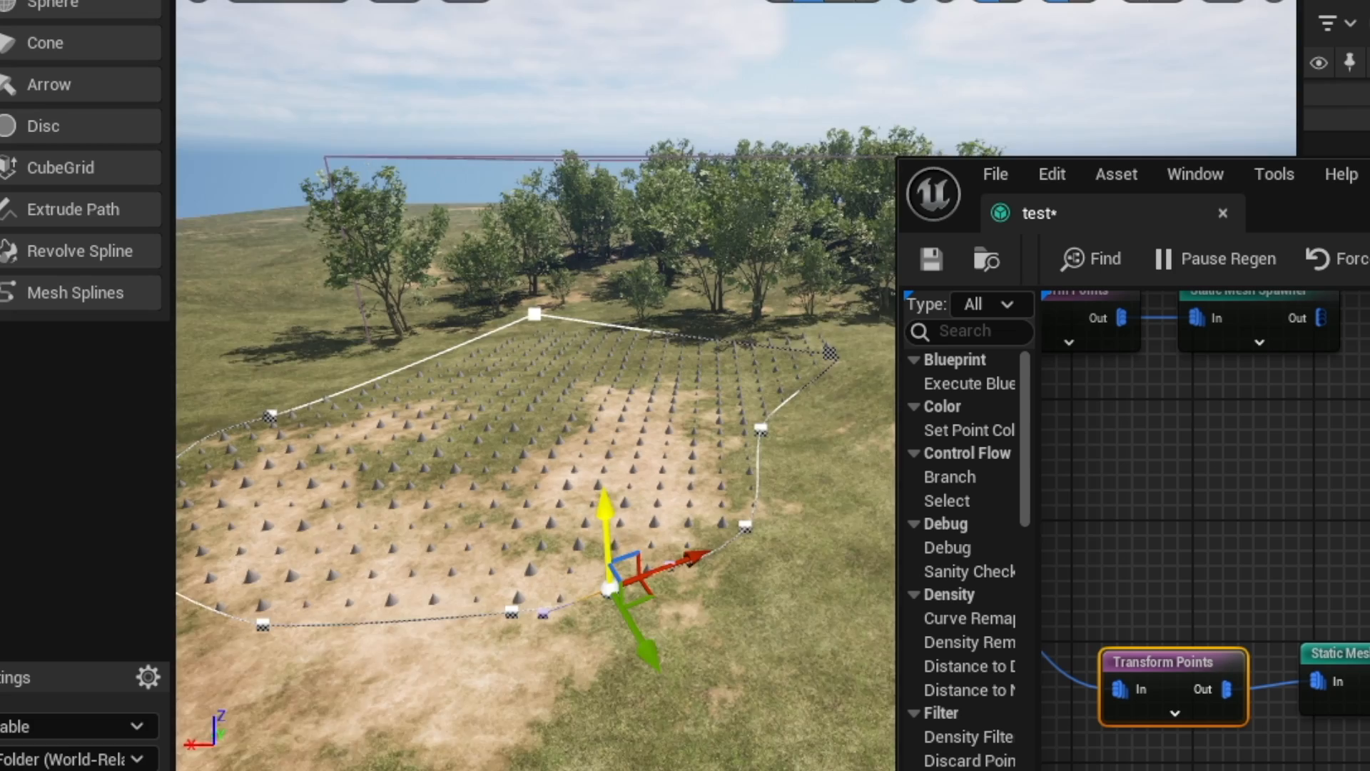
right_drag(505, 392, 462, 389)
key(w)
right_drag(837, 419, 892, 411)
right_drag(1286, 564, 1367, 525)
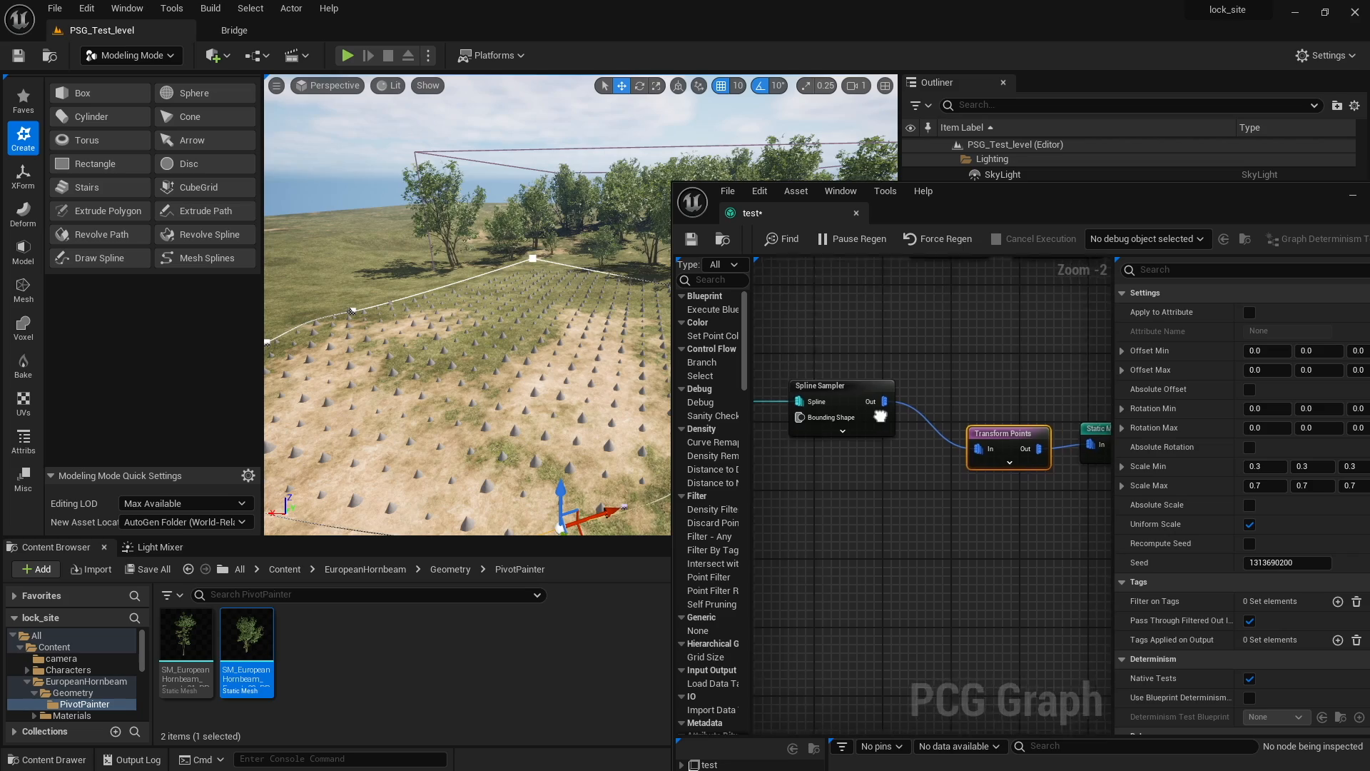
mouse_move(881, 416)
right_down()
mouse_move(1021, 413)
mouse_move(1107, 384)
mouse_move(871, 397)
right_up()
click(1262, 486)
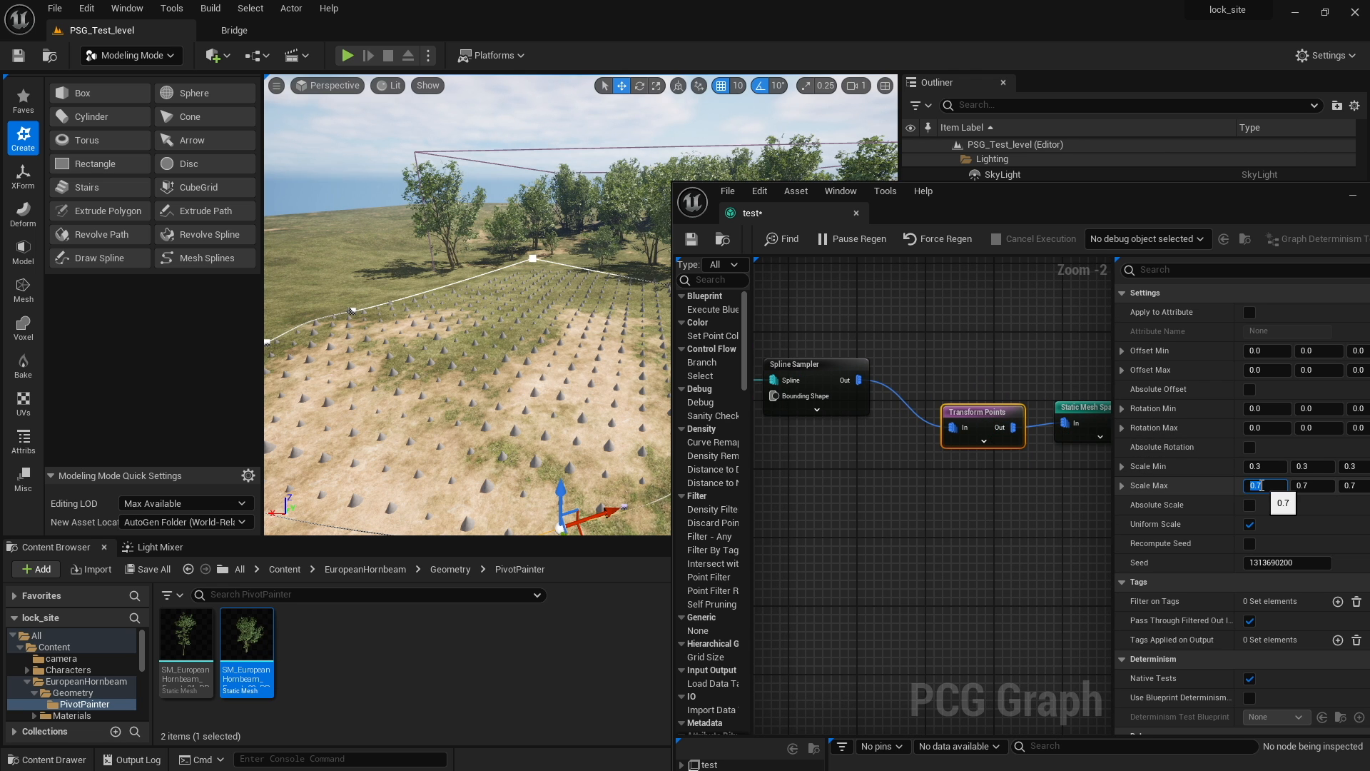
text(2)
key(Tab)
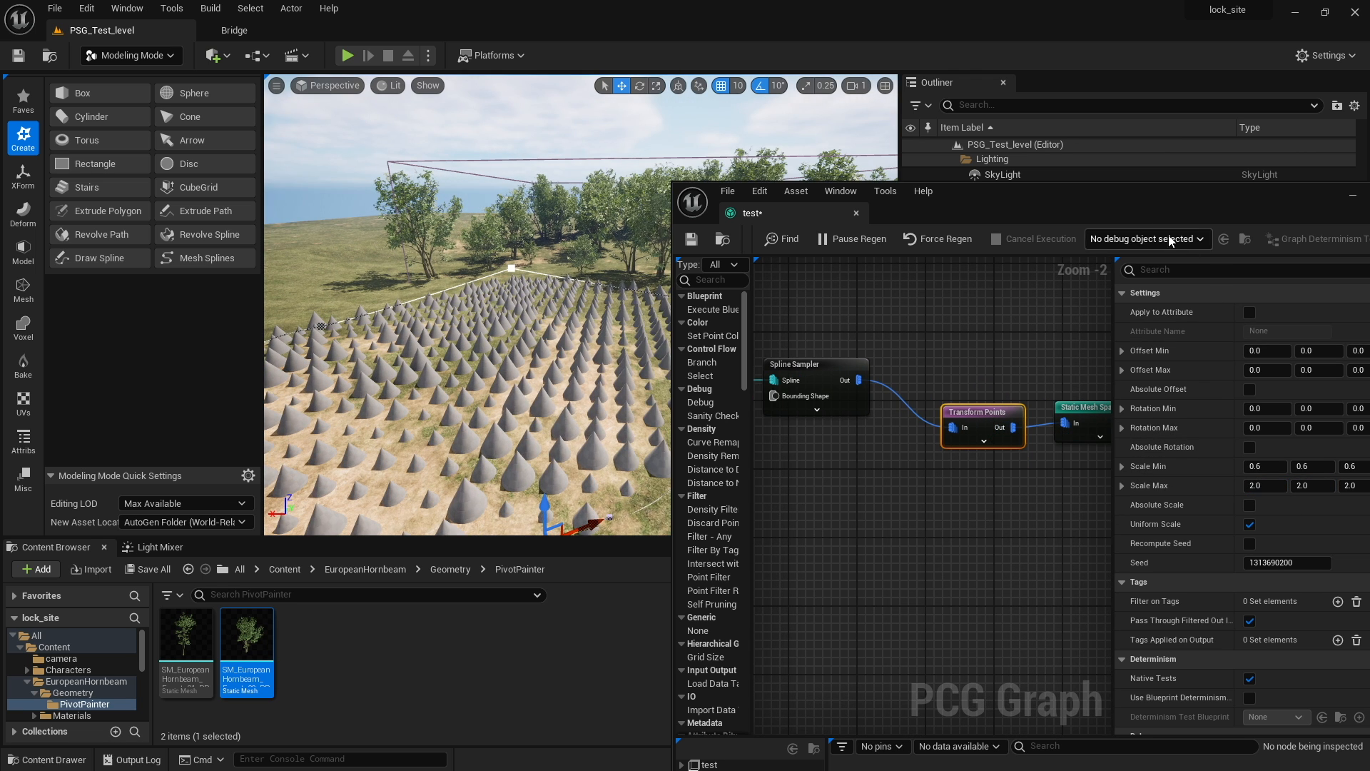
Set the Transform Points node's Rotation Max to 8, 10 and 0 and inspect the cones along the spline border
drag(1141, 213, 1044, 207)
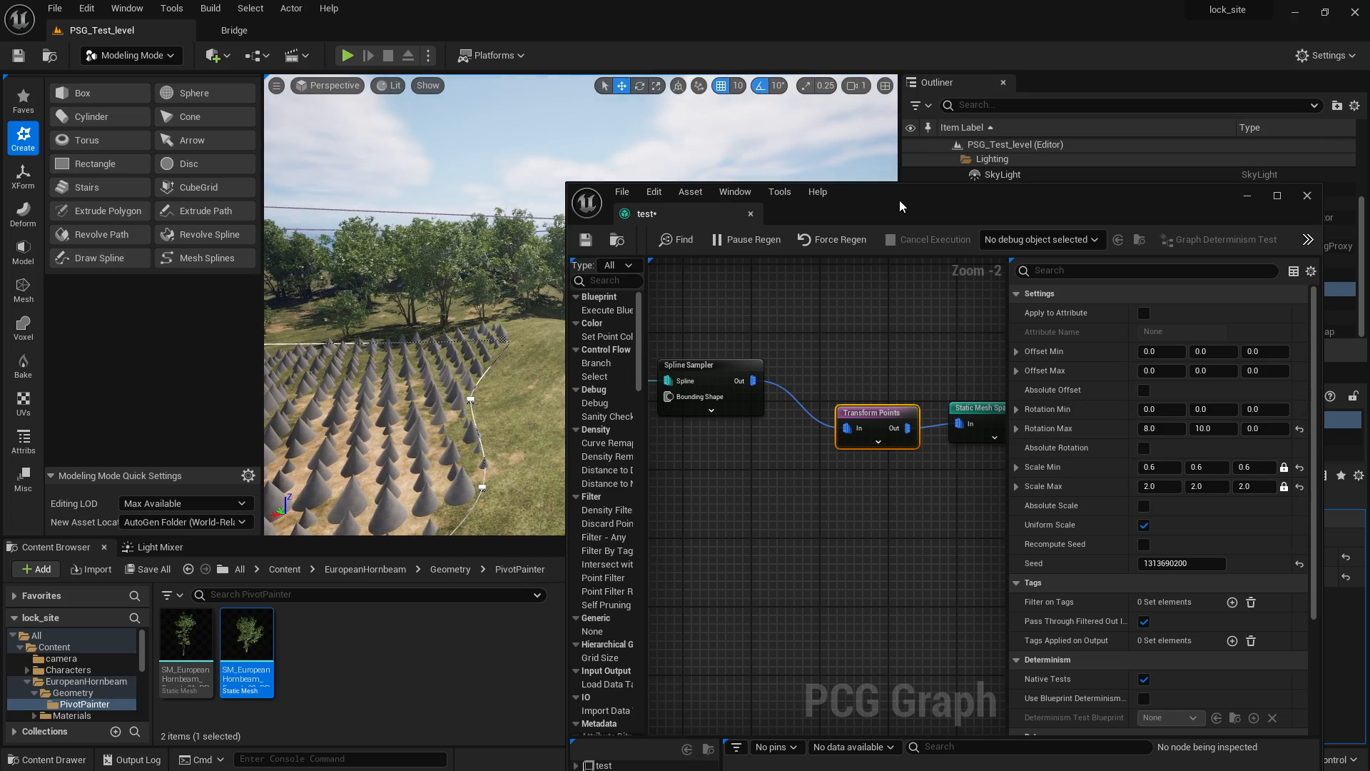
drag(900, 206, 1033, 197)
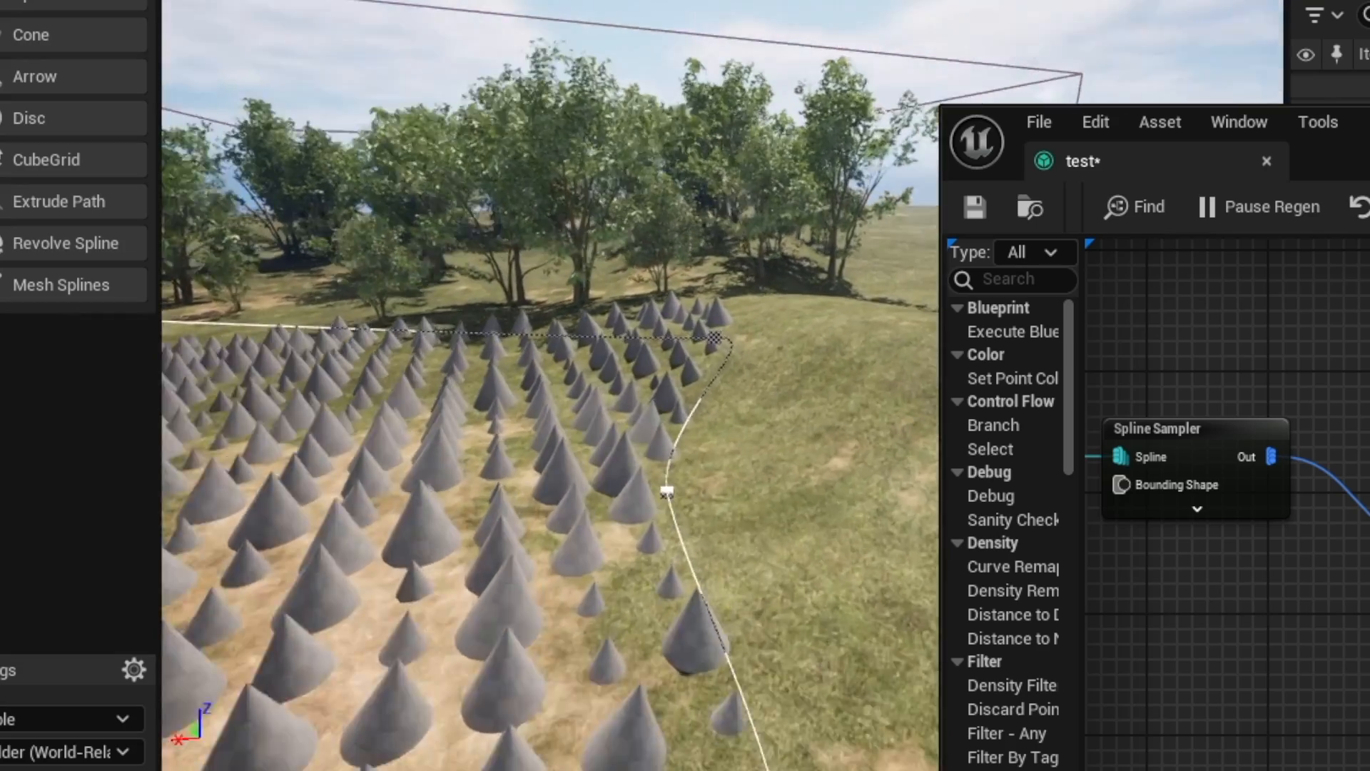
right_drag(549, 428, 449, 374)
right_drag(485, 550, 485, 550)
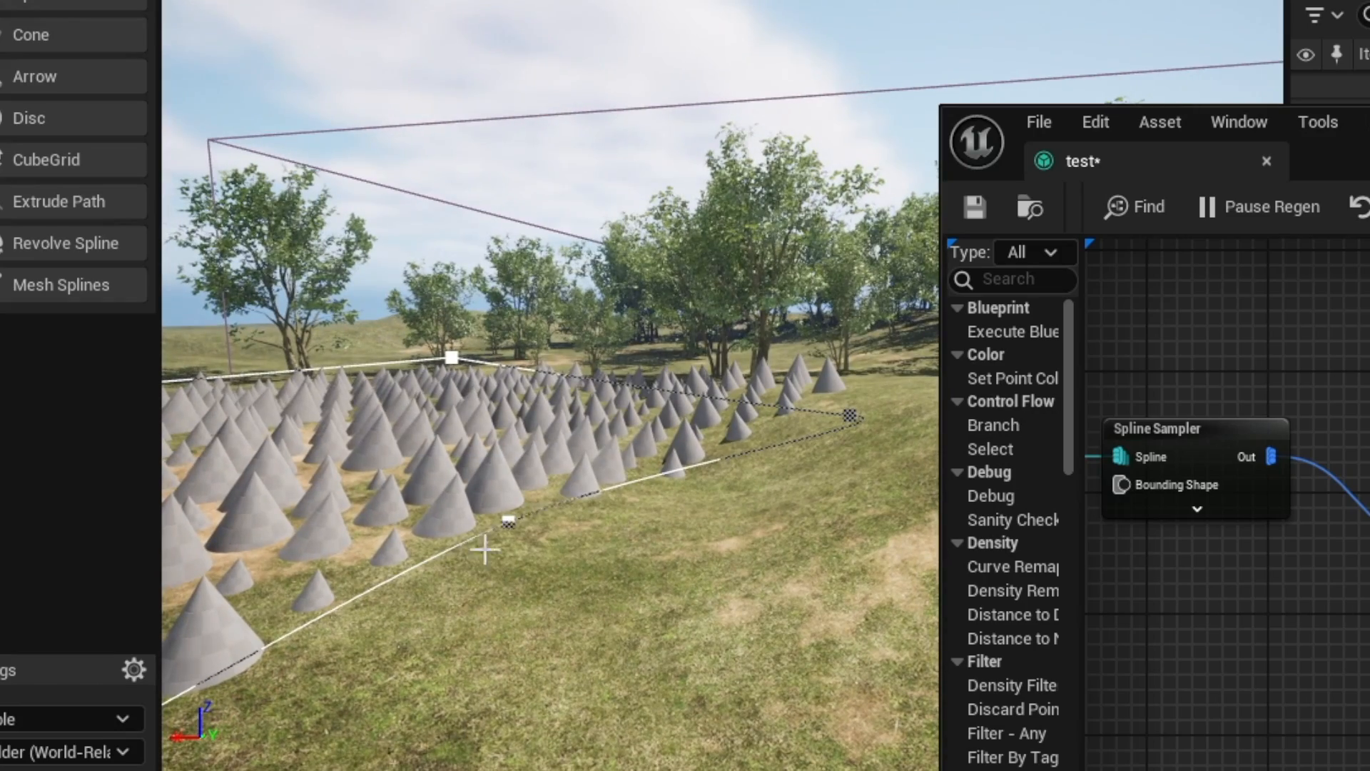
Reshape the spline by pulling one point on each of its two long sides outward to enlarge the cone area
drag(581, 540, 392, 526)
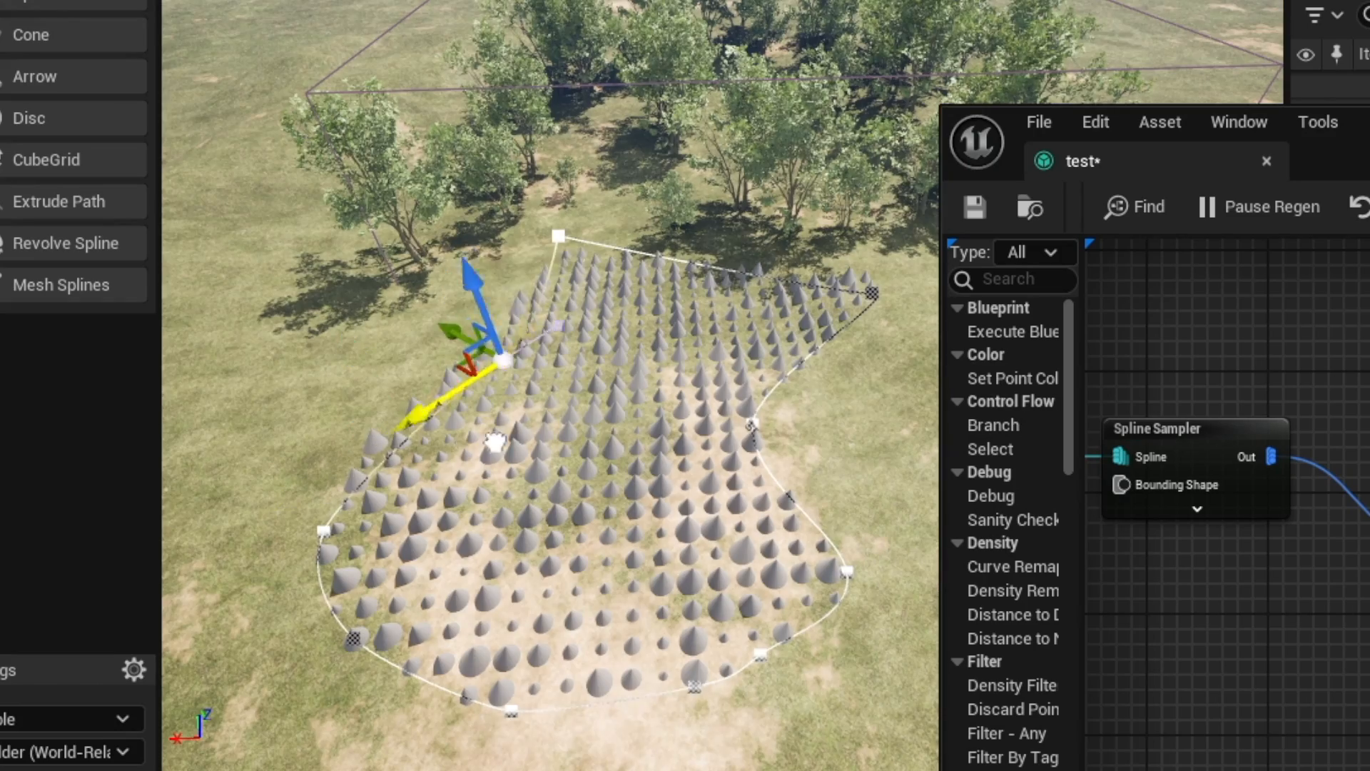
drag(438, 421, 472, 443)
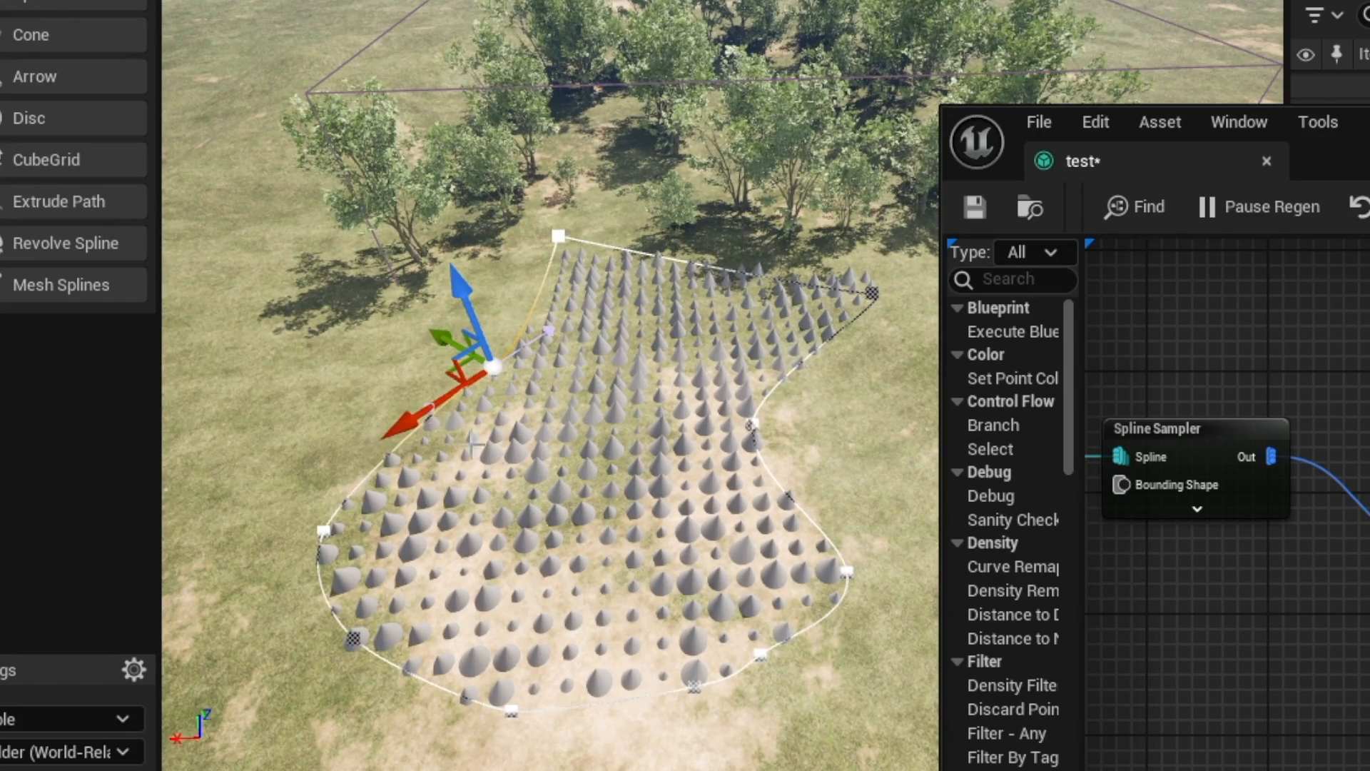
drag(439, 344, 298, 397)
click(754, 424)
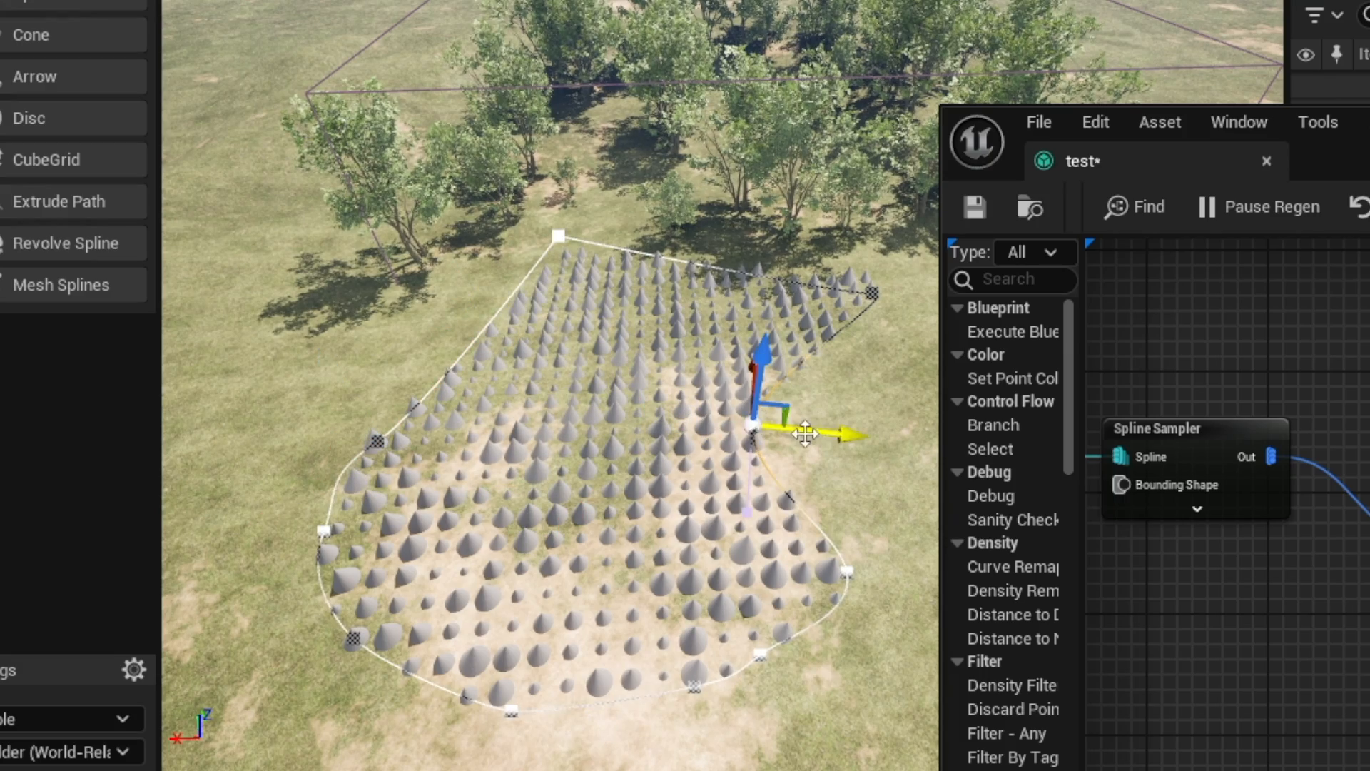
drag(805, 434, 935, 444)
right_drag(857, 471, 814, 438)
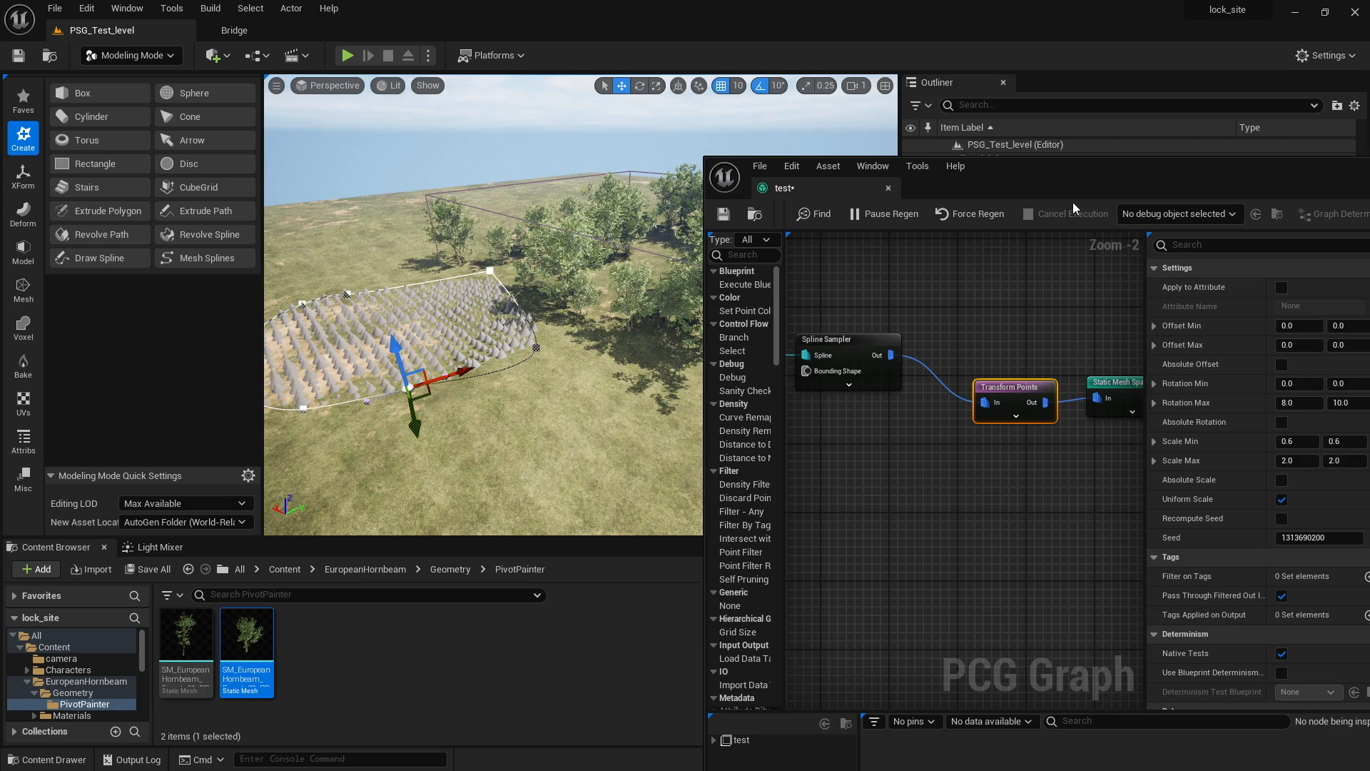
Move the whole SplineActor across the landscape and leave it beside the trees
drag(1074, 184, 732, 558)
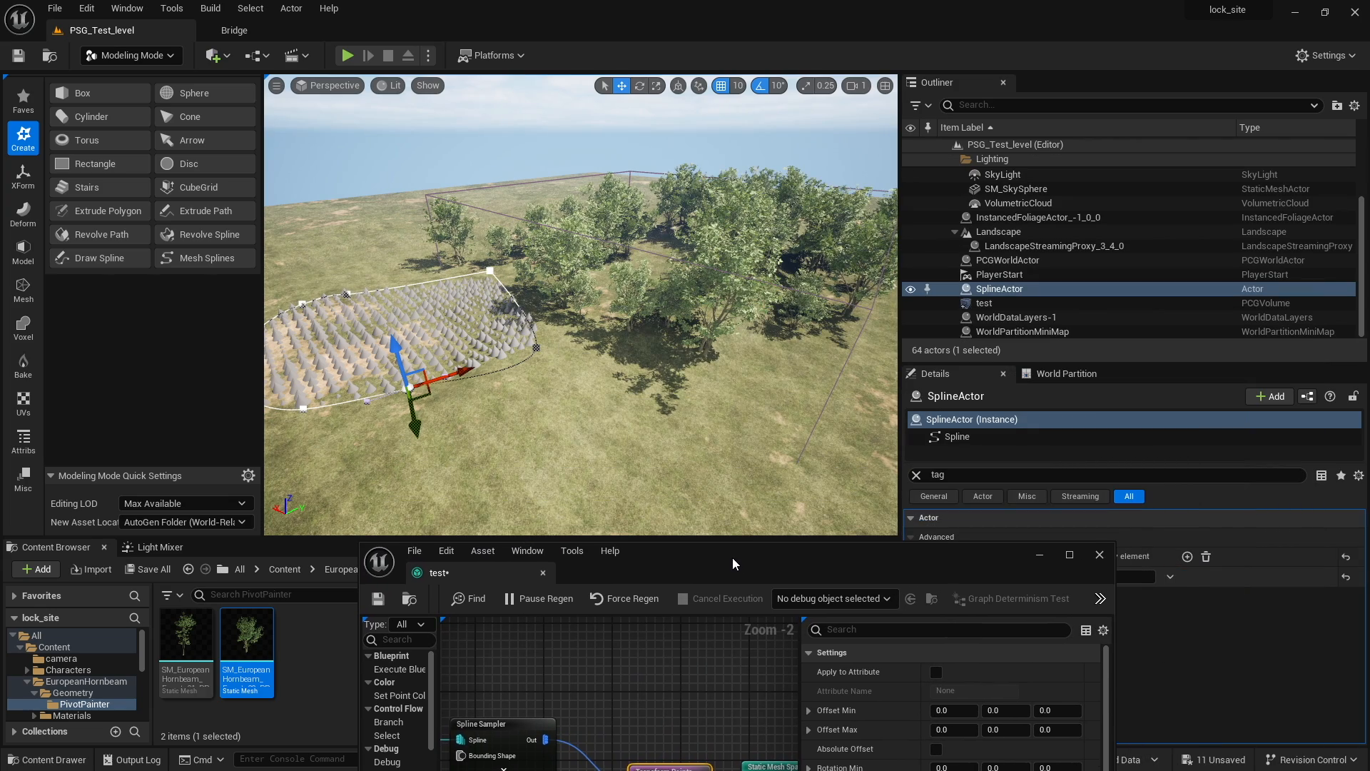
double_click(999, 291)
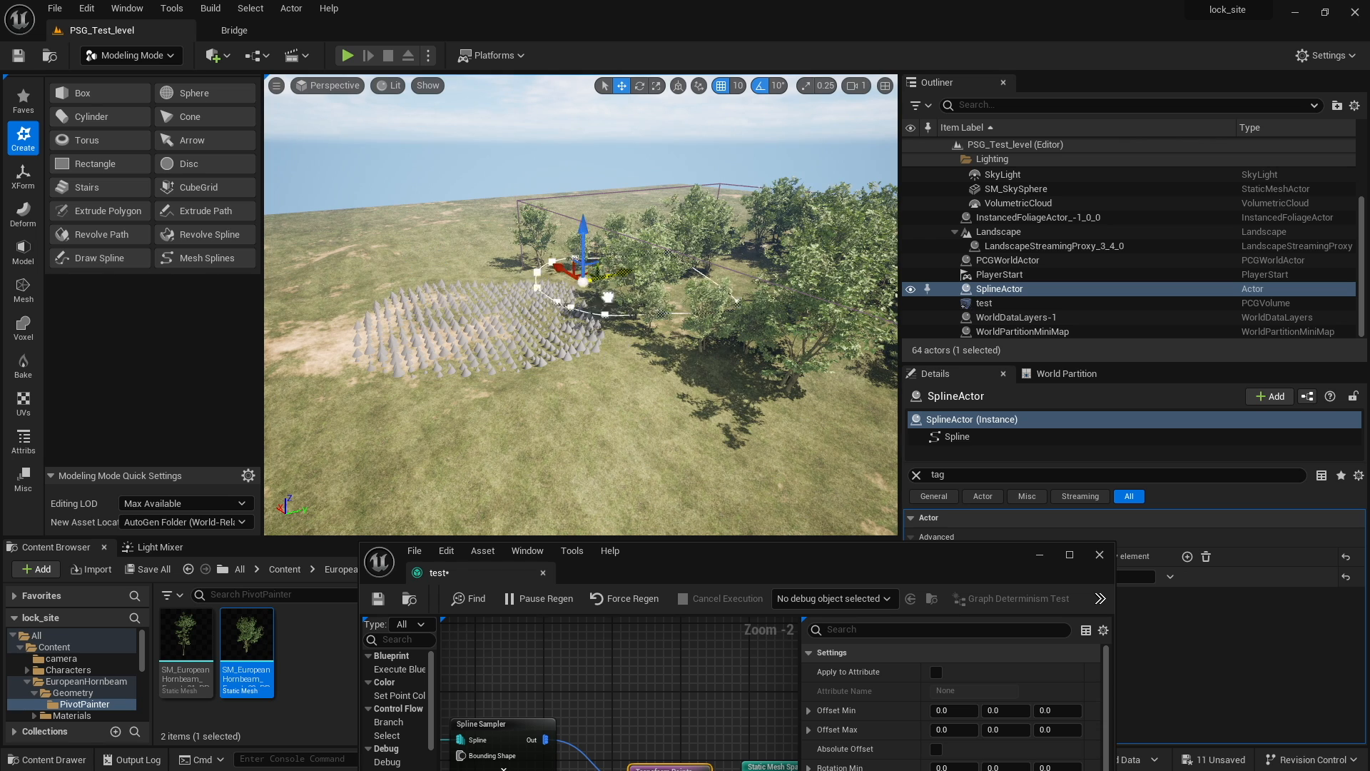
drag(595, 308, 585, 308)
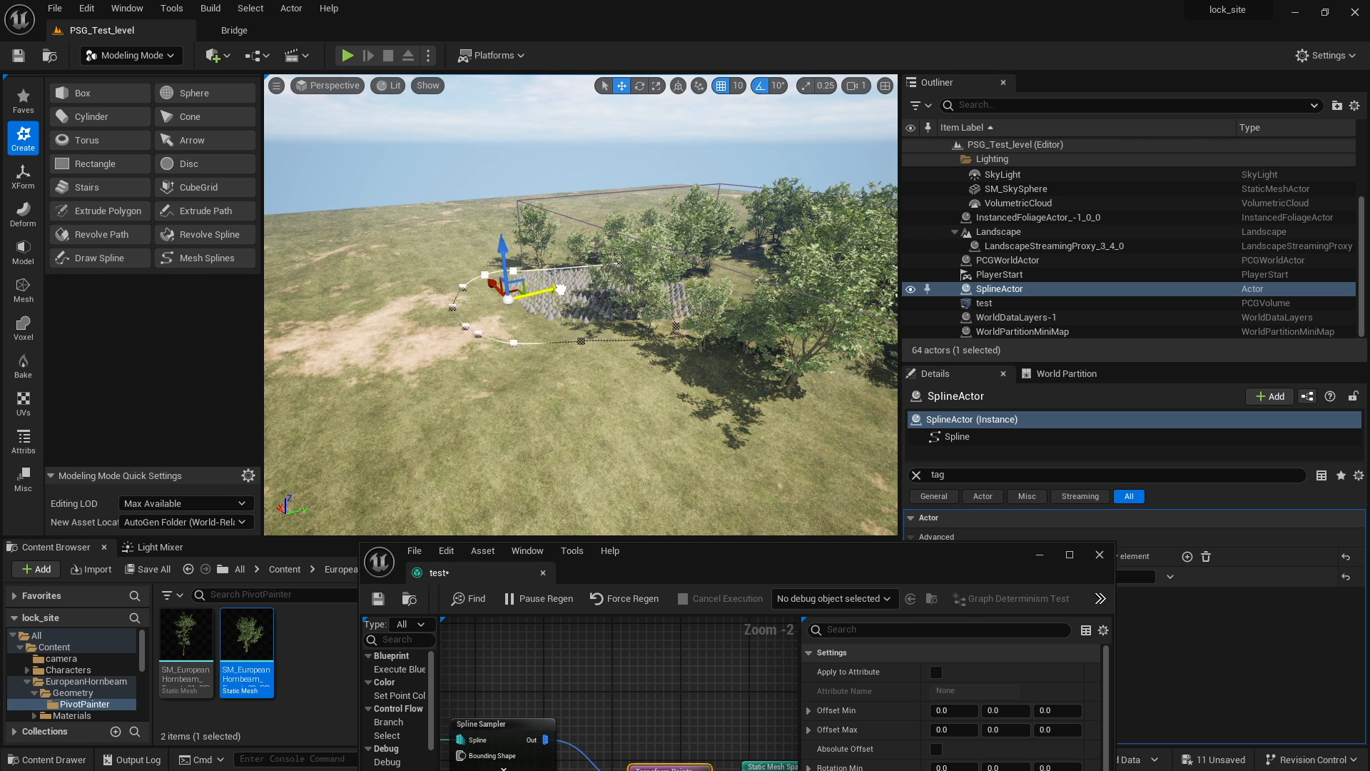
Detach the tree Transform Points node from the Density Filter and feed it directly from the Surface Sampler's output
drag(646, 554, 771, 329)
right_drag(735, 502, 740, 542)
scroll(740, 542, down, 3)
scroll(770, 505, up, 2)
right_drag(704, 486, 802, 511)
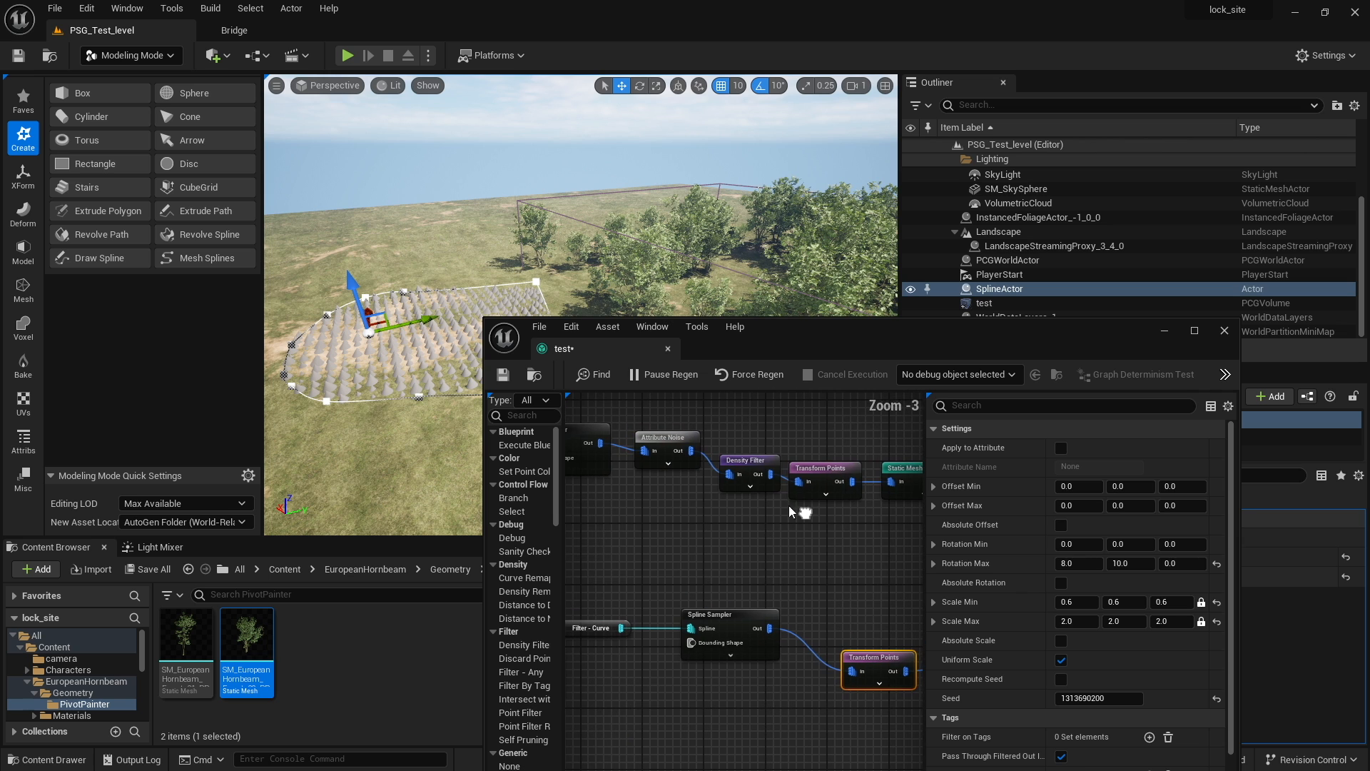
click(754, 478)
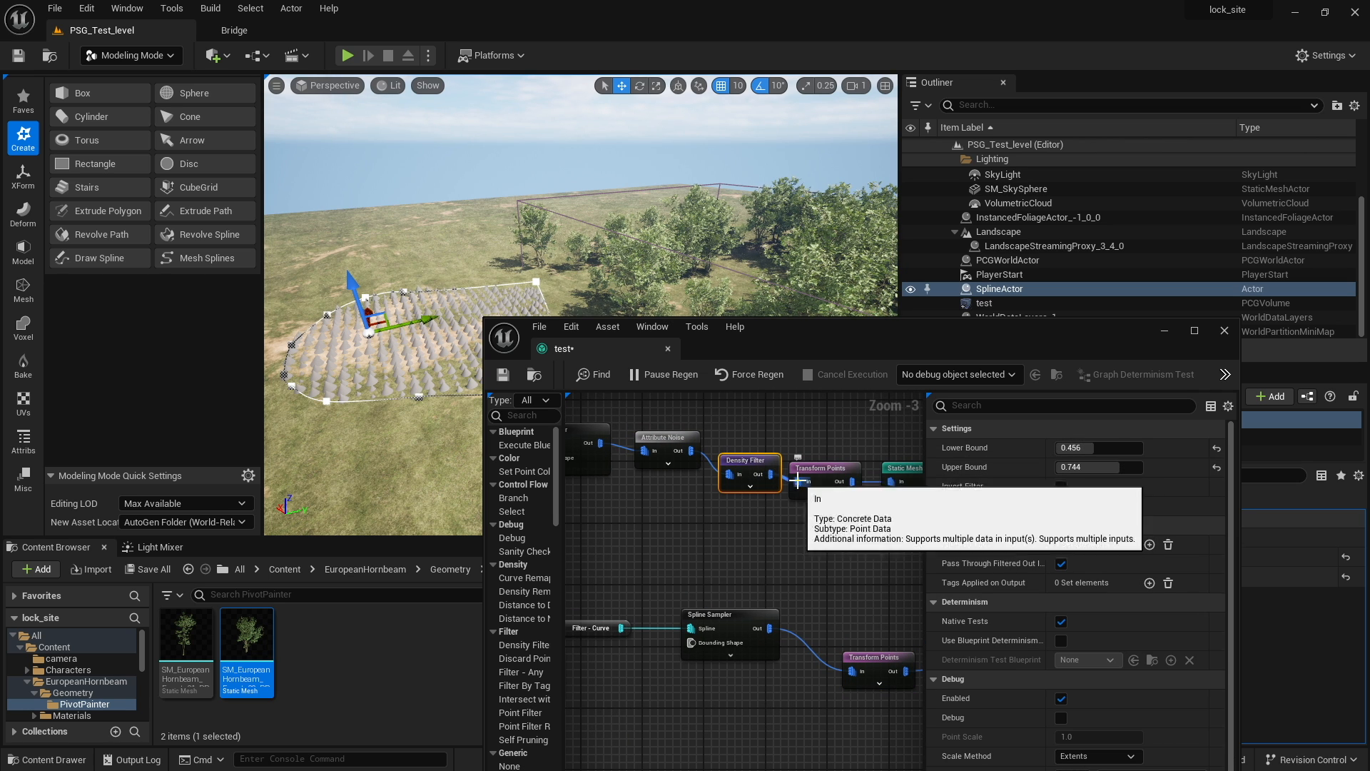
alt+click(799, 483)
drag(601, 444, 829, 405)
drag(828, 479, 827, 488)
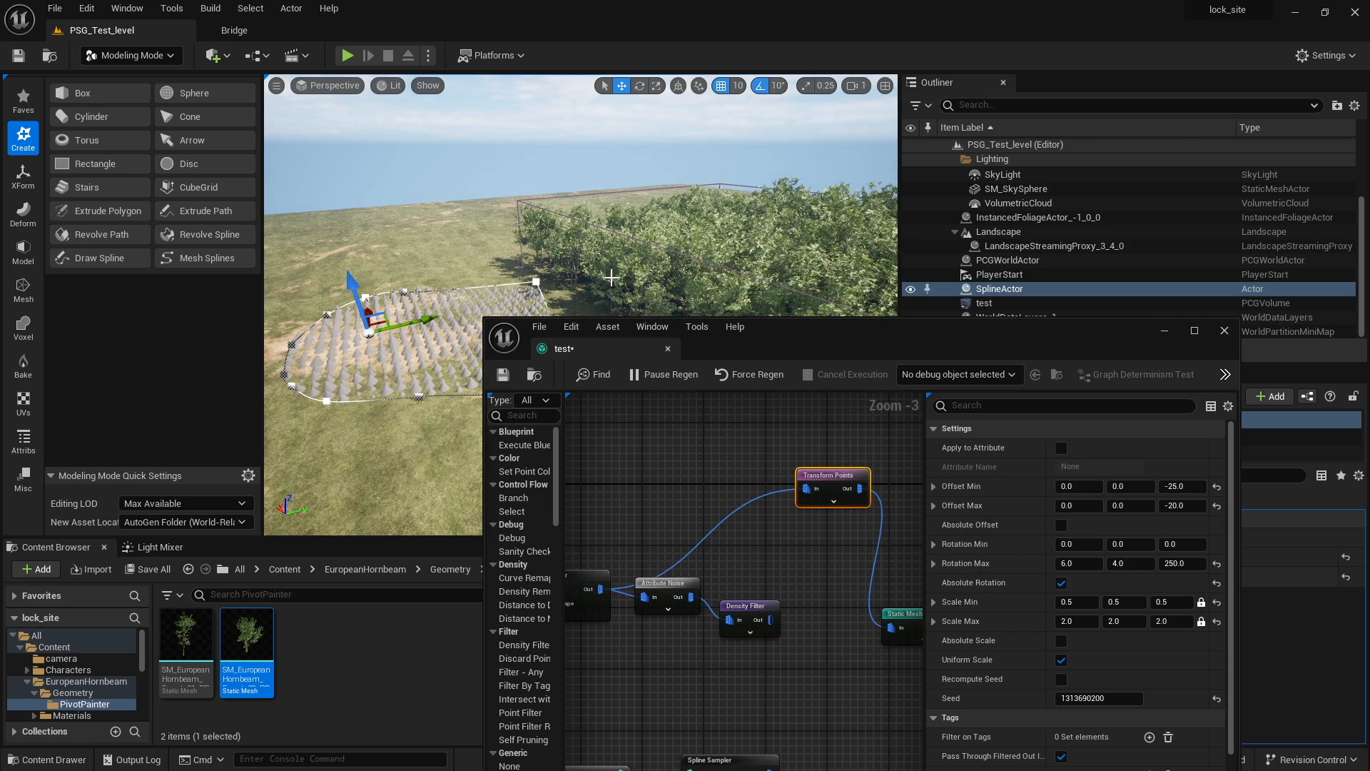
right_drag(607, 271, 639, 307)
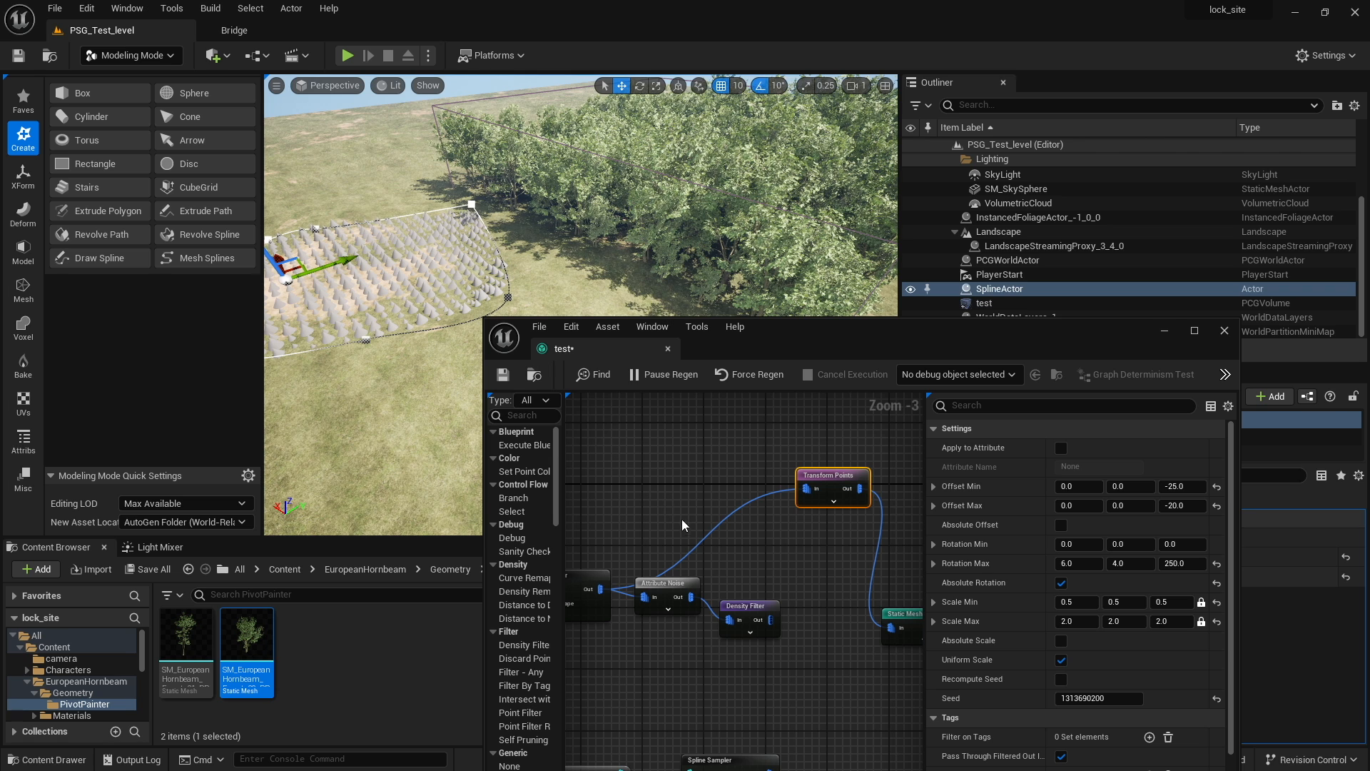
Add a Difference node to the graph and place it near the tree Transform Points node
right_drag(697, 514, 692, 423)
right_drag(757, 637, 785, 612)
scroll(775, 611, down, 1)
right_click(741, 588)
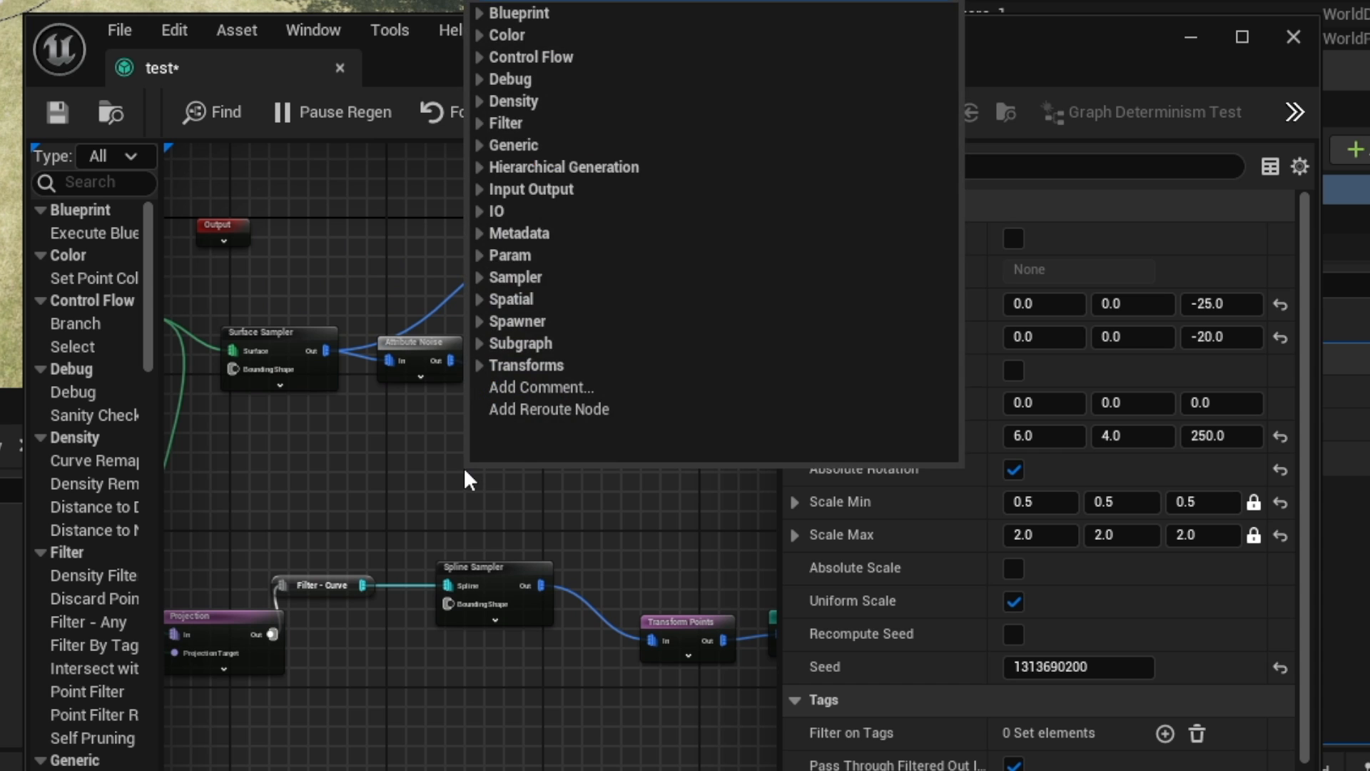
text(difference)
key(Return)
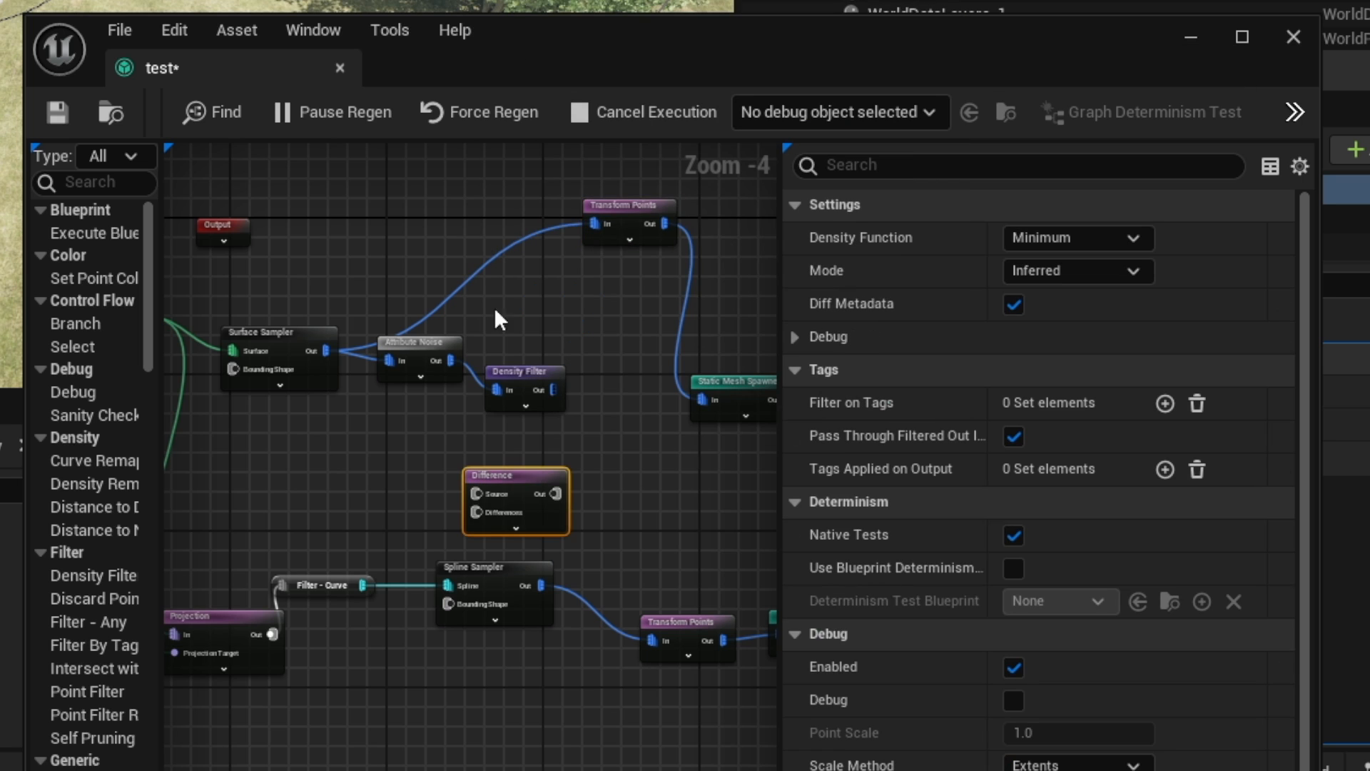
drag(524, 493, 471, 199)
Rearrange the Attribute Noise and tree Static Mesh Spawner nodes, and place Difference between the tree Transform Points and its spawner
right_drag(606, 297, 514, 254)
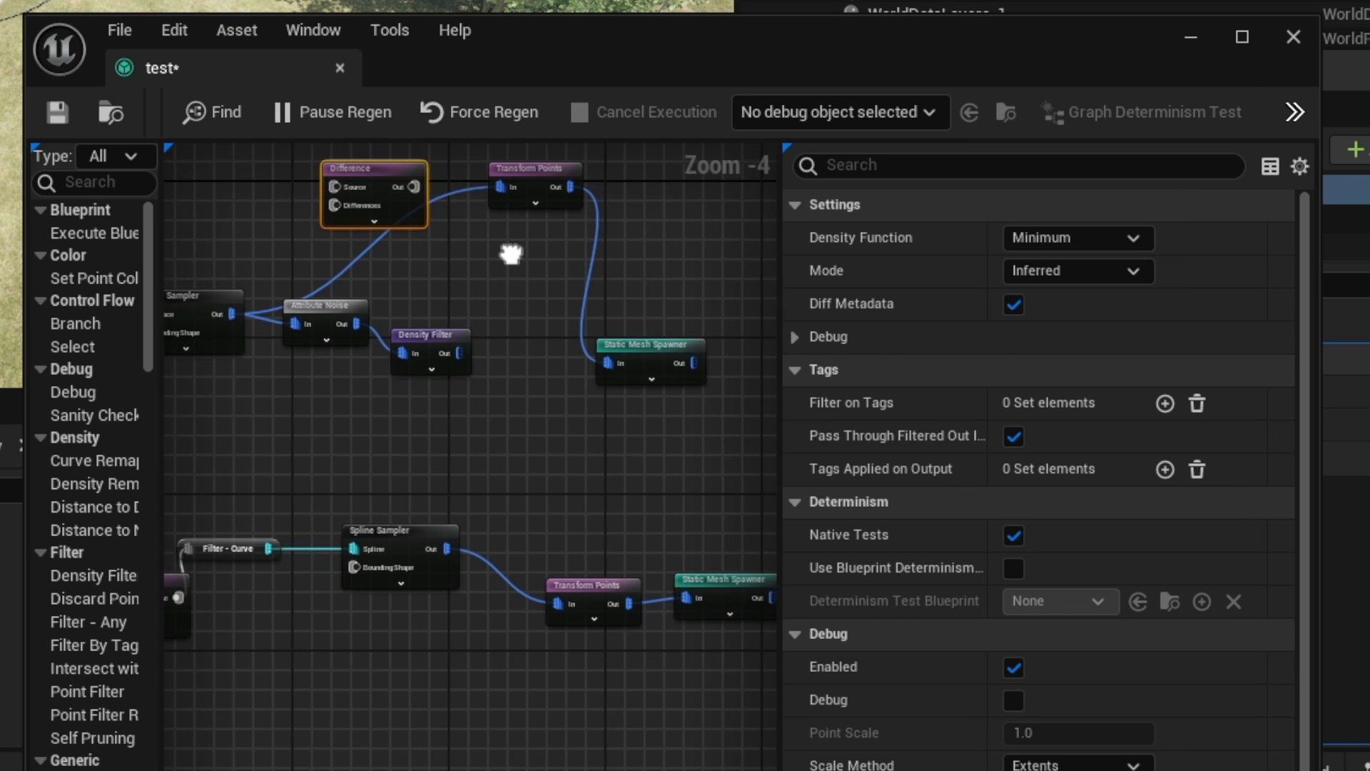
drag(394, 319, 443, 389)
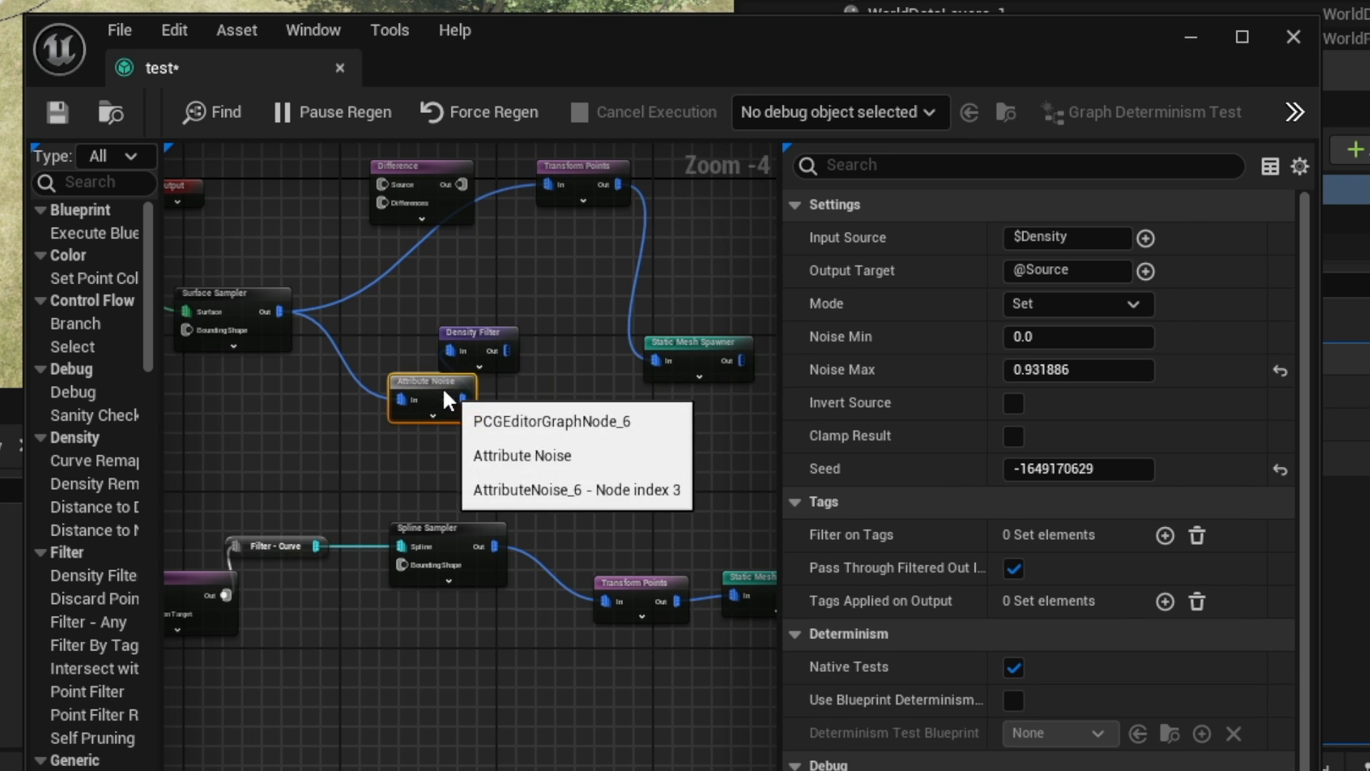
right_drag(456, 193, 351, 221)
drag(564, 367, 696, 317)
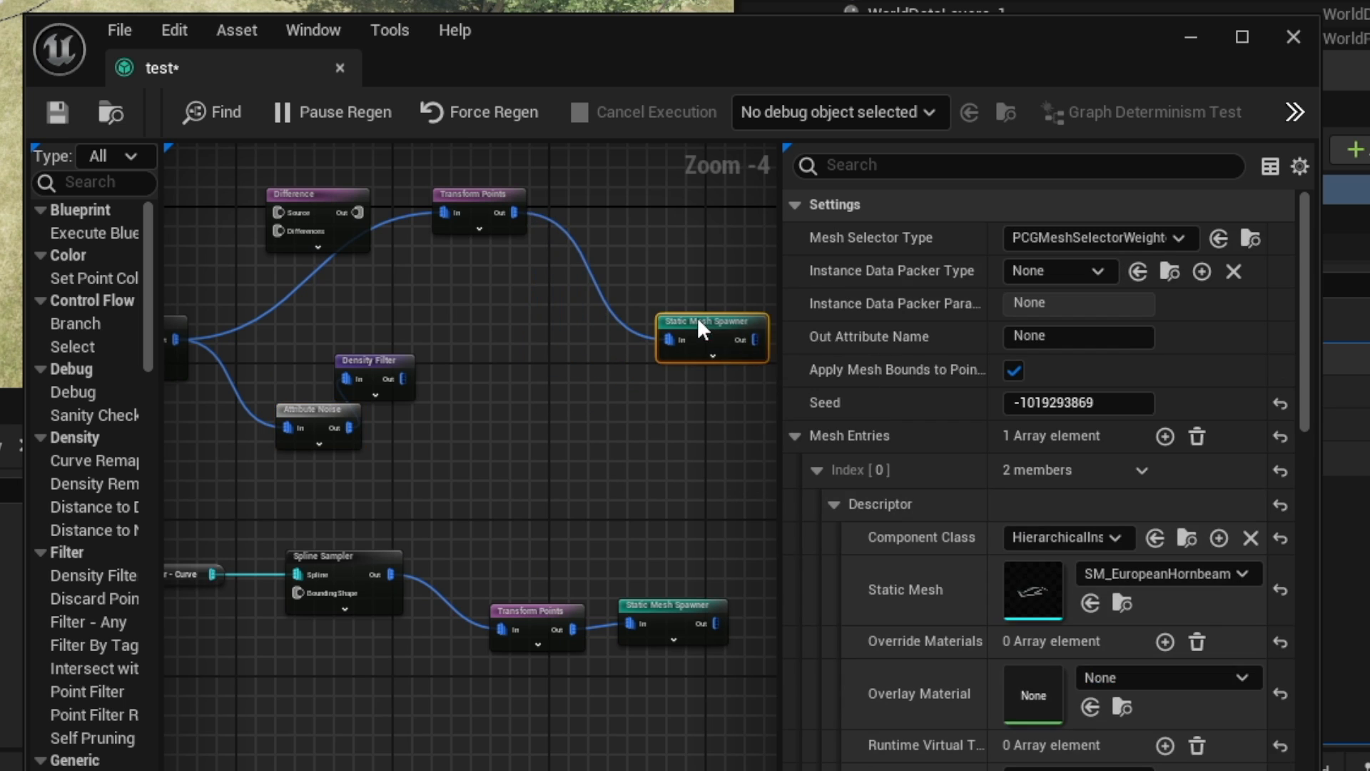
drag(340, 195, 626, 230)
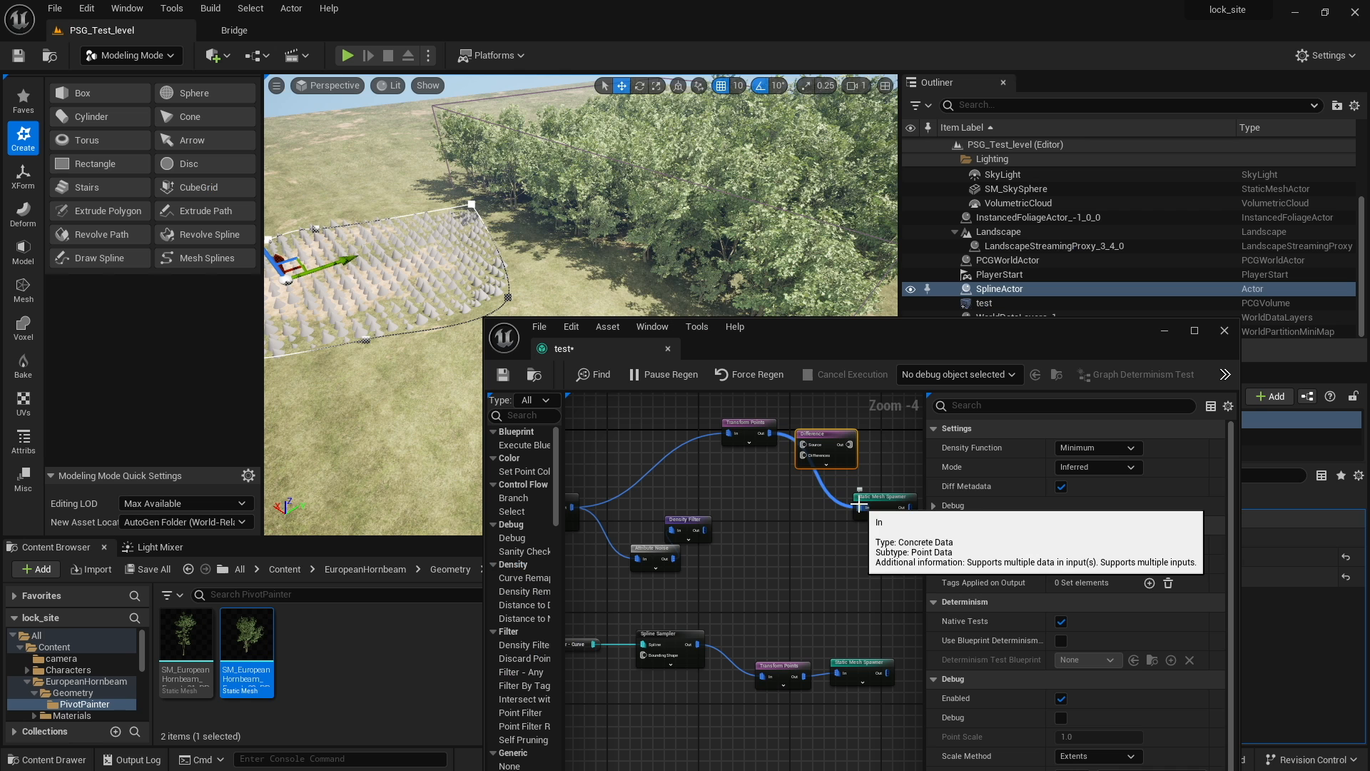
Reroute the tree Transform Points output into the Difference node's Source and connect Difference's output to the tree Static Mesh Spawner
alt+click(669, 339)
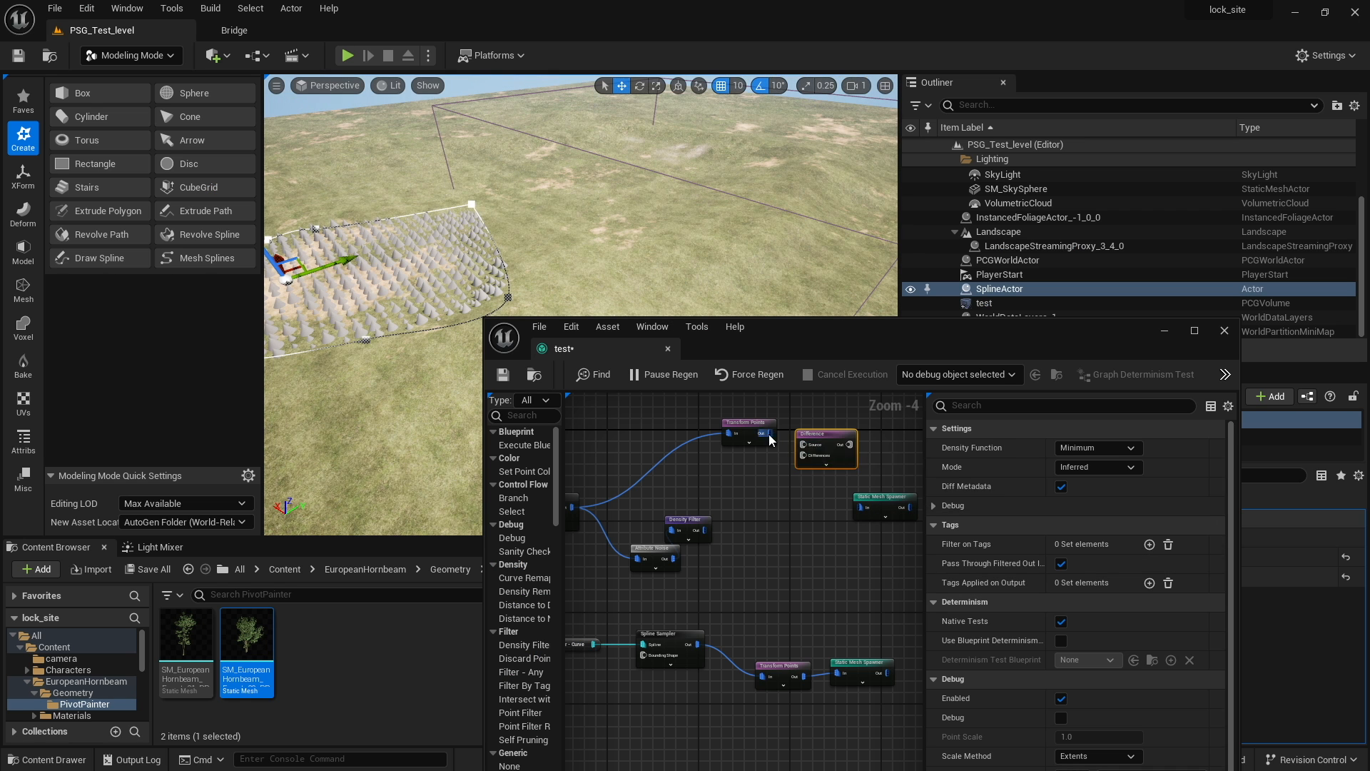
drag(514, 213, 578, 234)
drag(808, 444, 862, 506)
drag(826, 435, 783, 502)
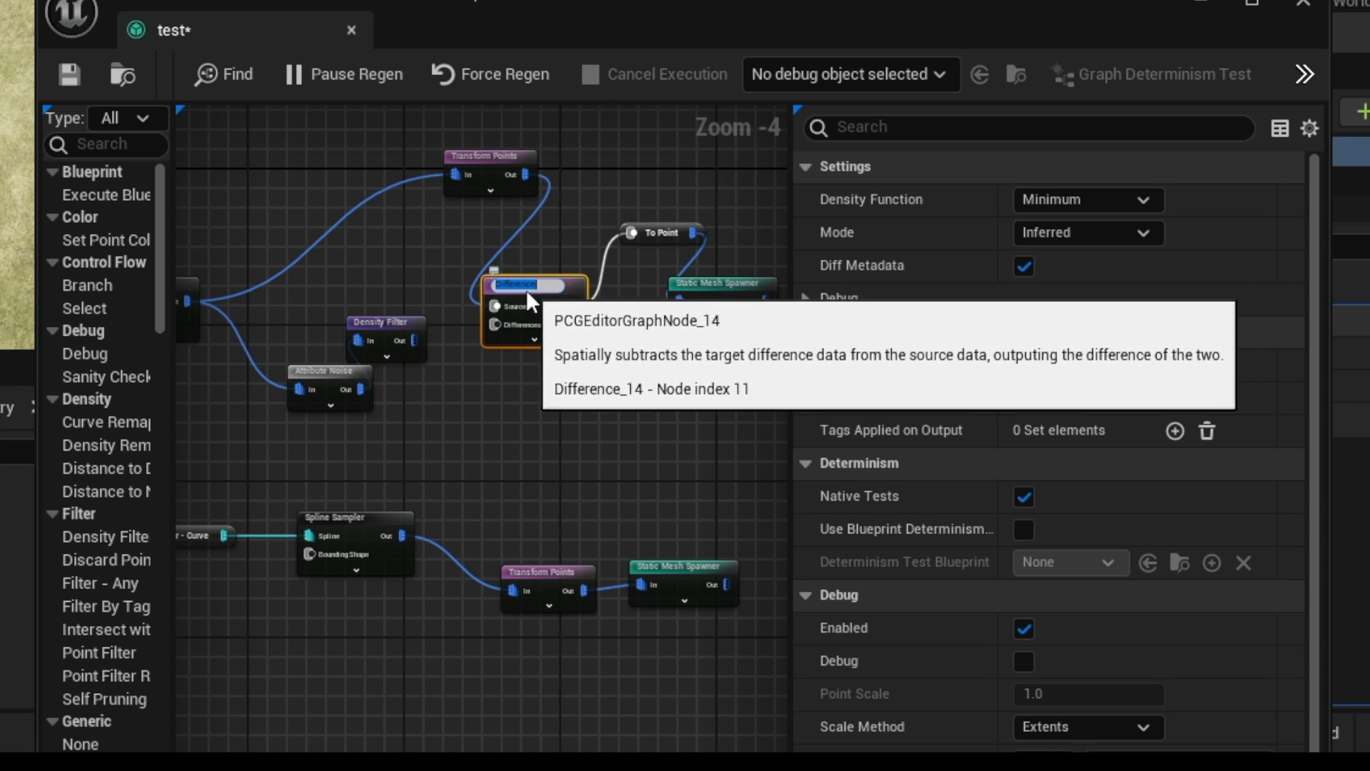
Set the Difference node's Density Function to Binary
click(489, 360)
scroll(490, 360, up, 3)
scroll(571, 263, down, 5)
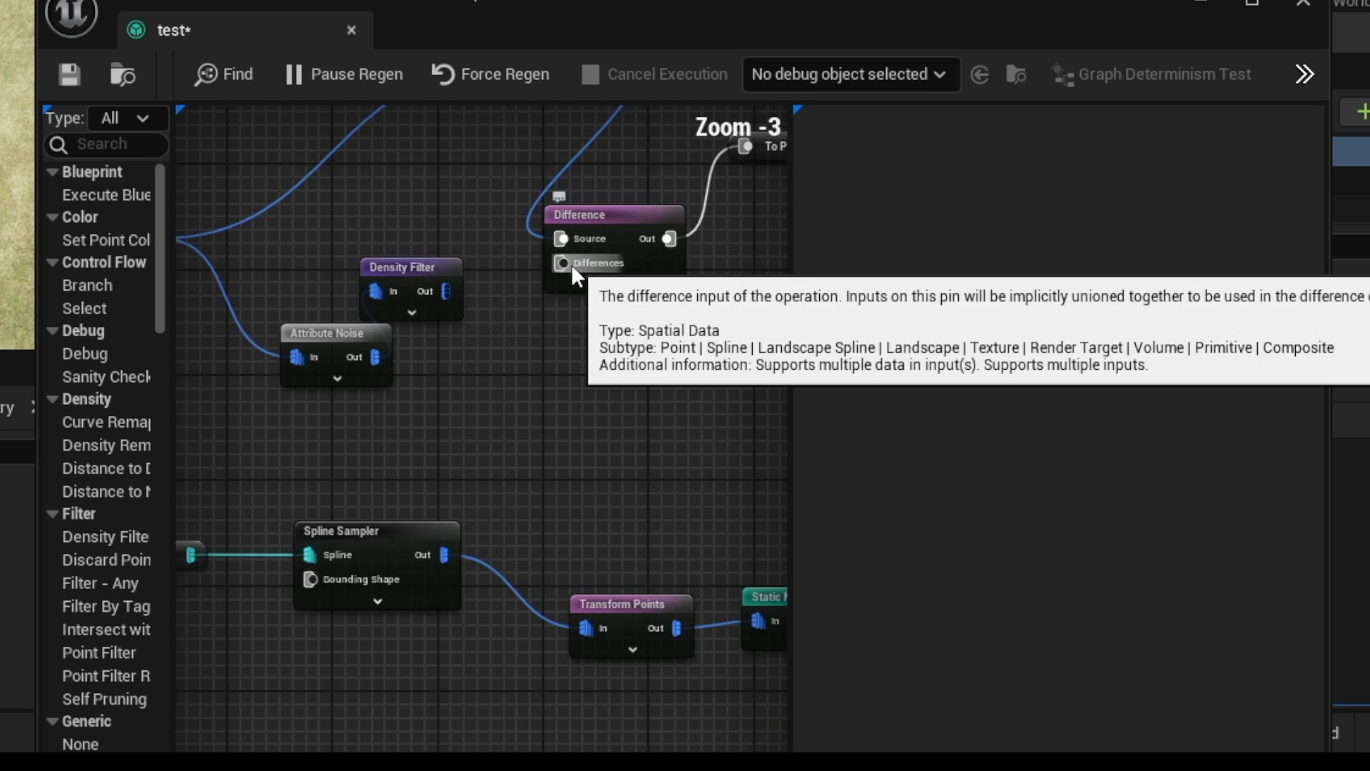
scroll(570, 258, up, 2)
scroll(575, 275, down, 1)
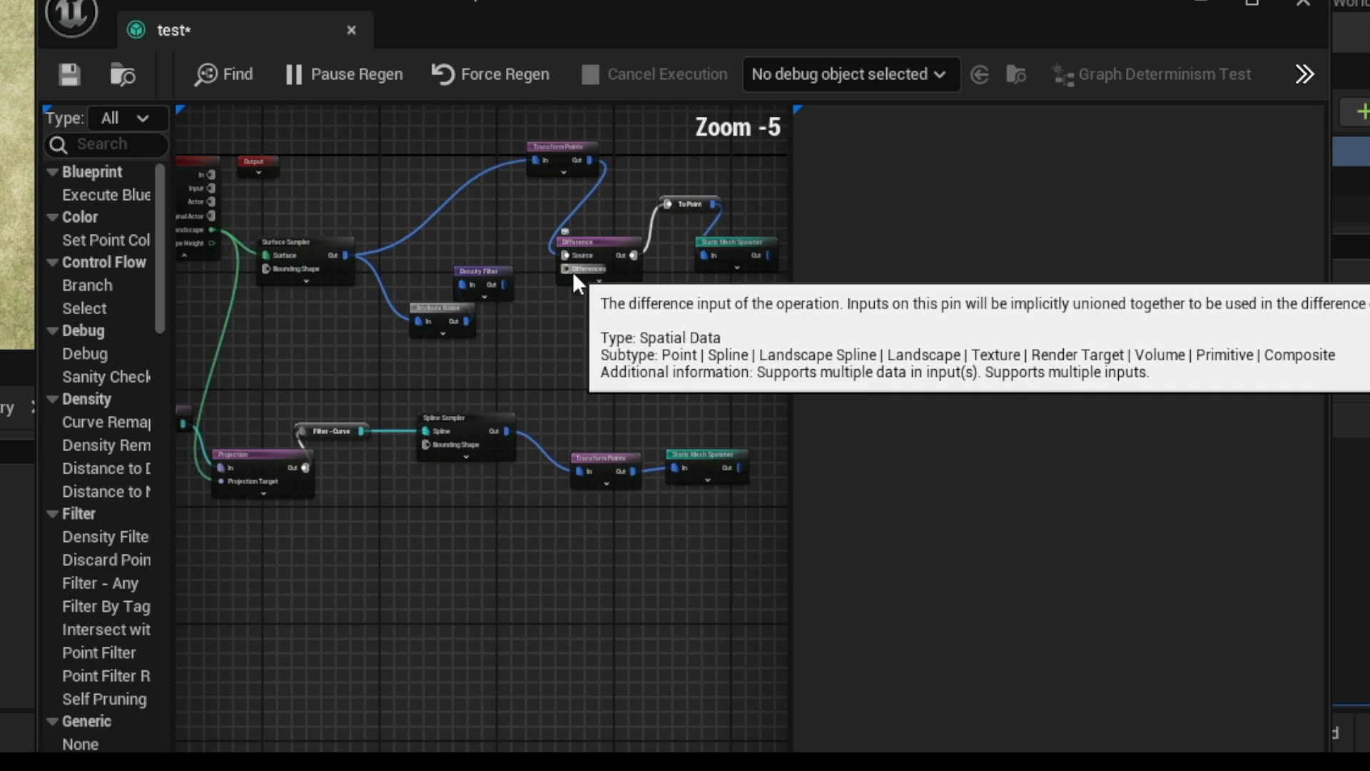
scroll(575, 276, up, 1)
click(594, 230)
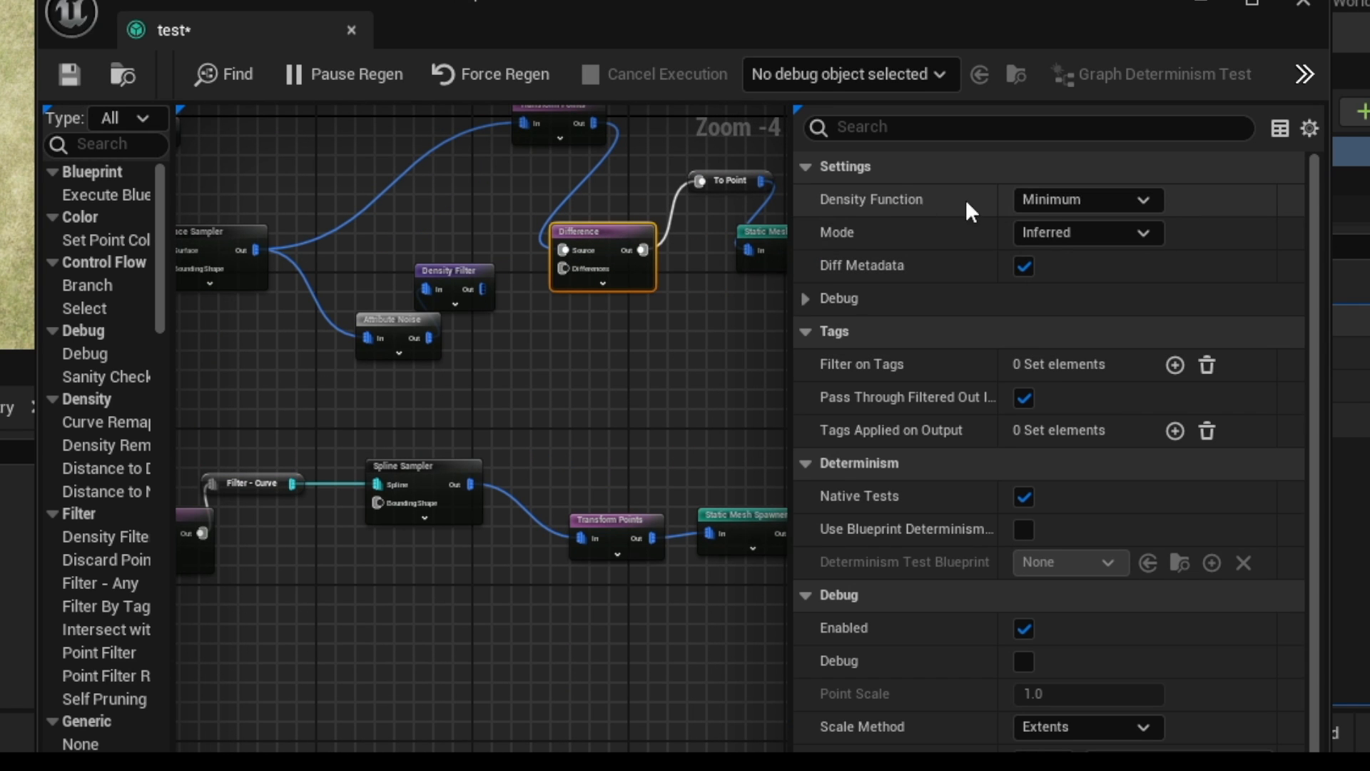
click(1142, 199)
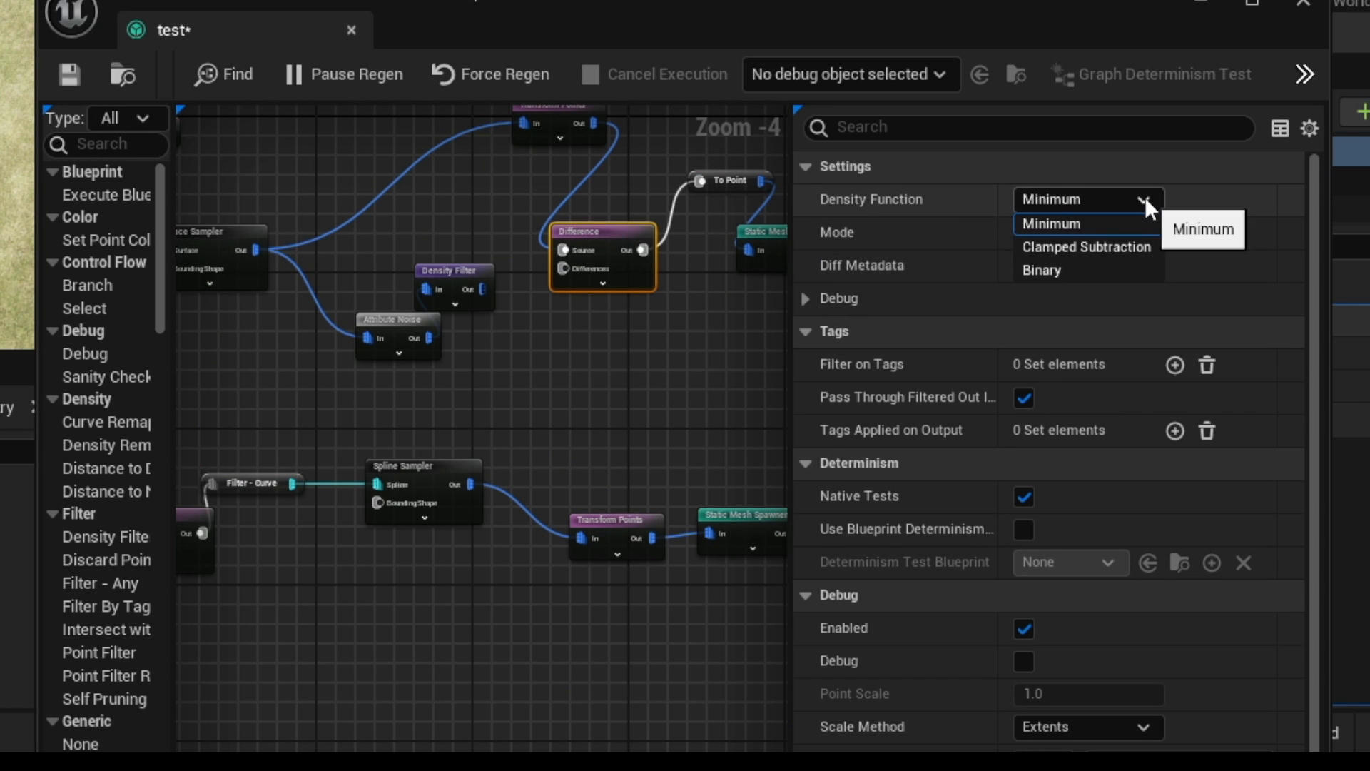
click(1059, 271)
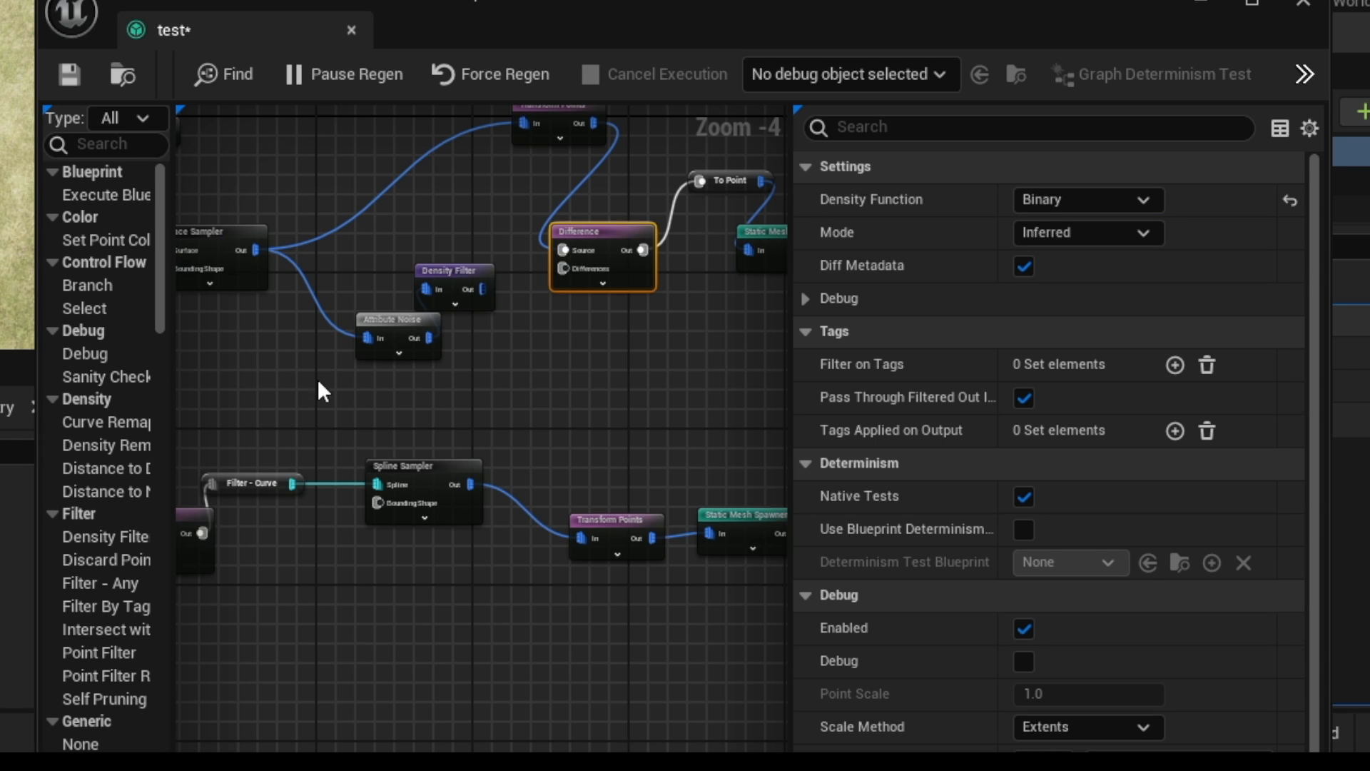
Connect the Spline Sampler's output to the Differences input of the Difference node
right_drag(531, 389, 556, 361)
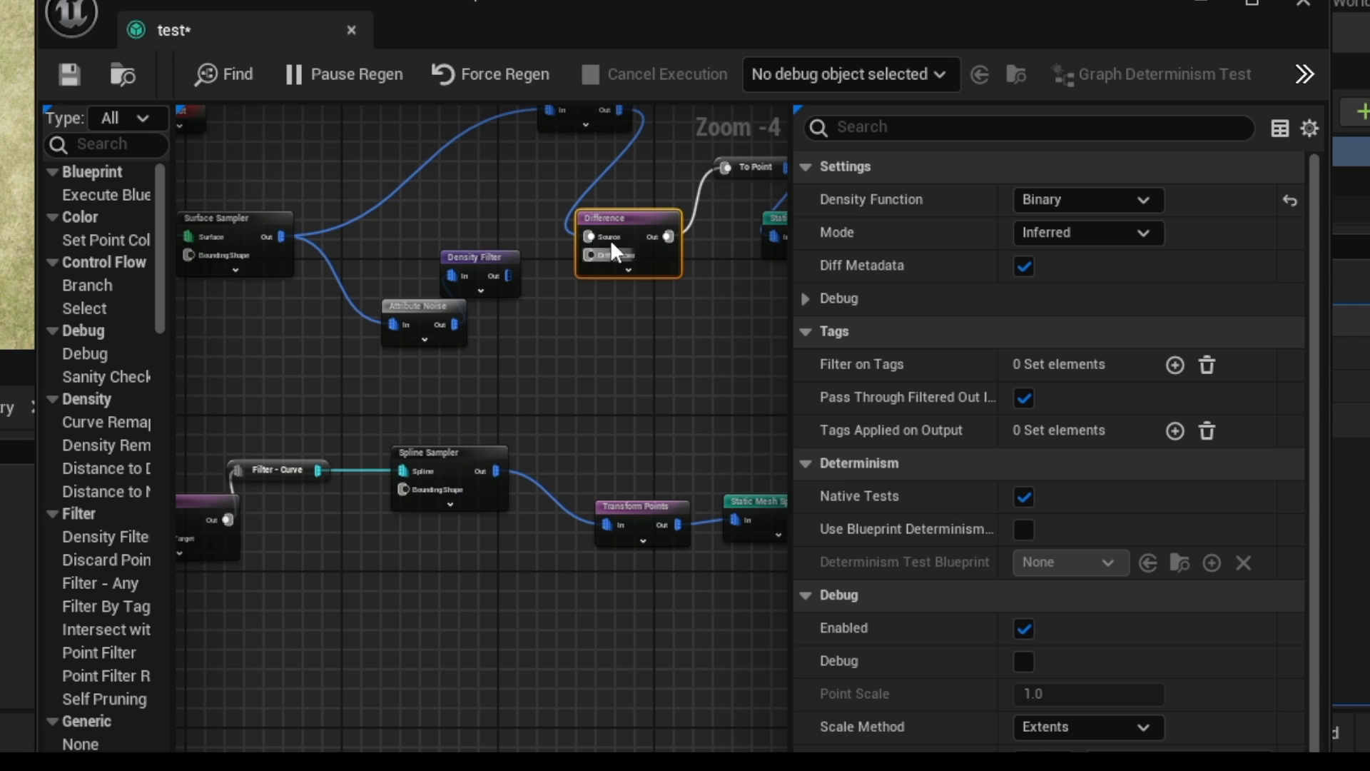
right_drag(528, 511, 332, 439)
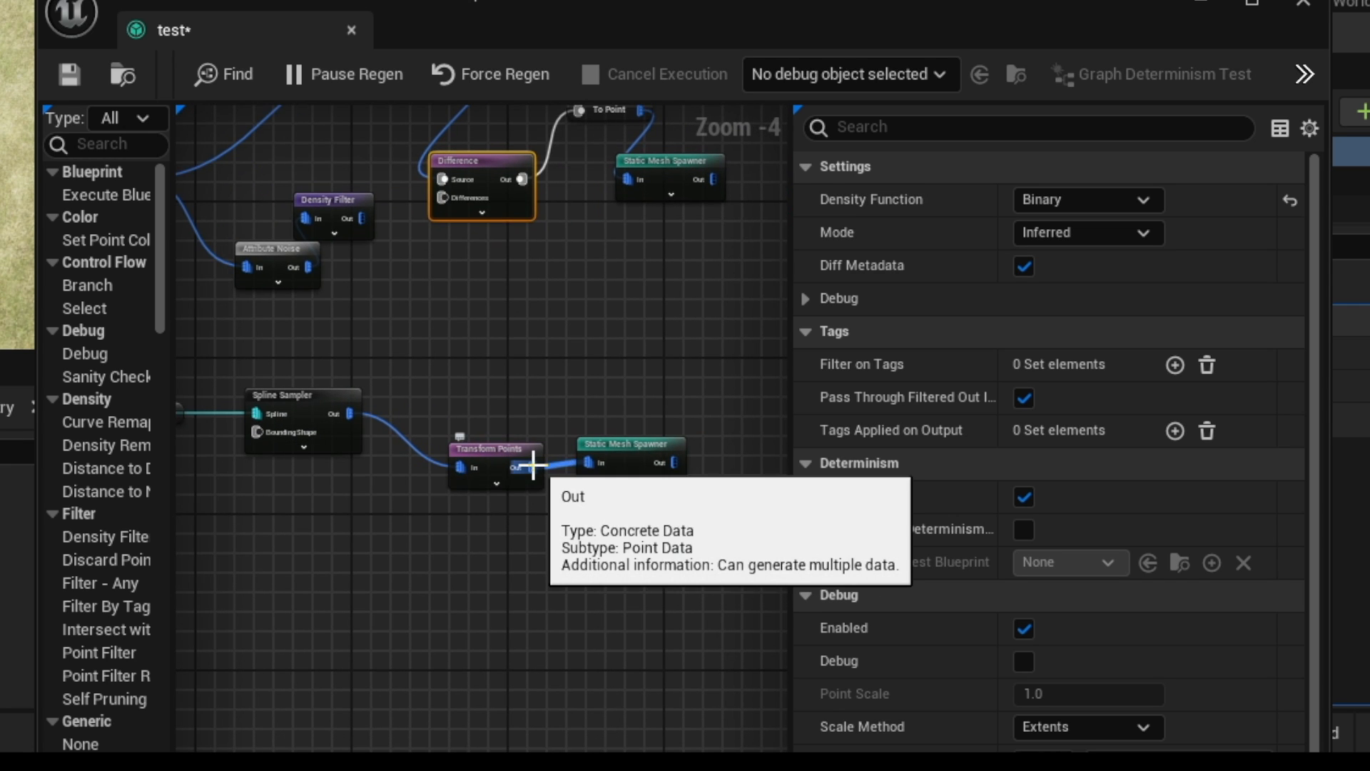
drag(350, 414, 441, 200)
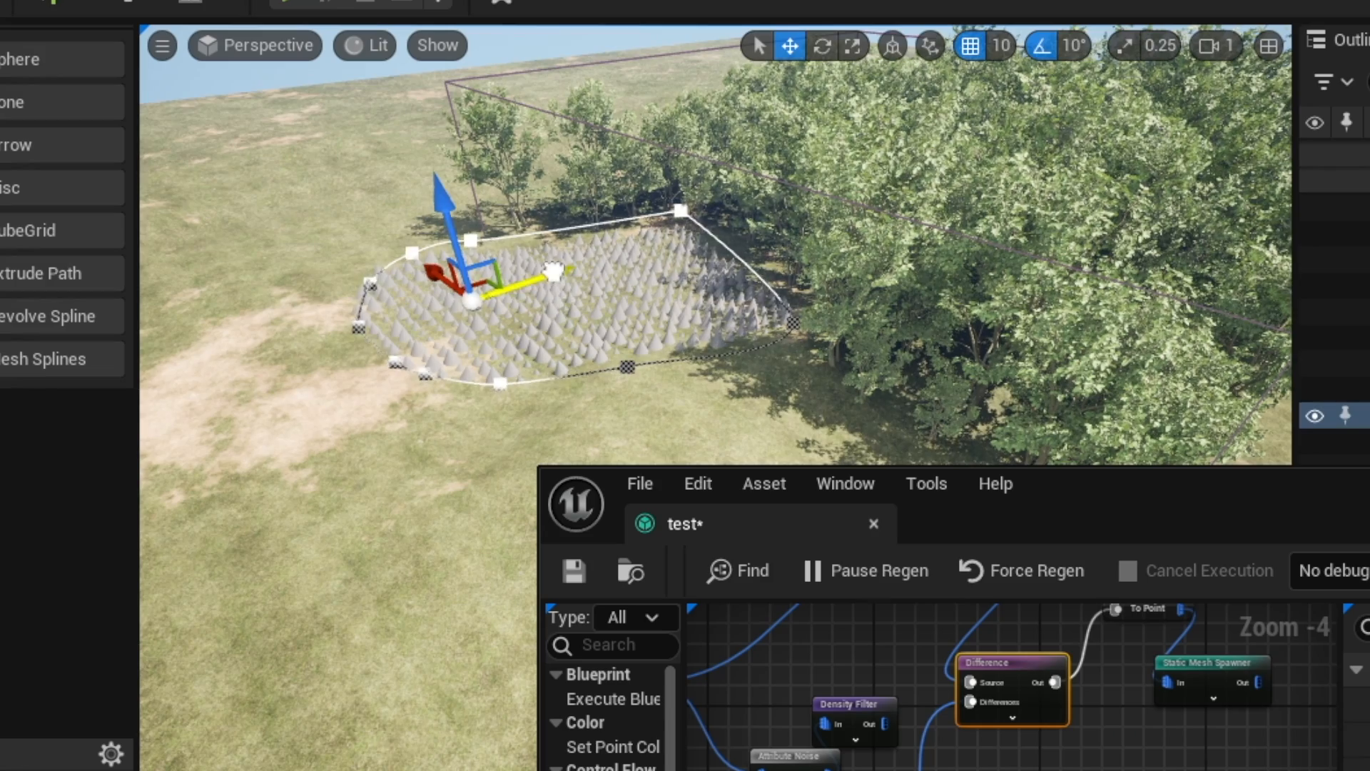
Move the SplineActor into the dense tree area to test the exclusion of trees inside it
drag(559, 273, 657, 239)
key(w)
right_drag(553, 251, 667, 278)
key(s)
Pull the spline's far corner point outward among the trees and inspect the cleared area from several angles
click(700, 334)
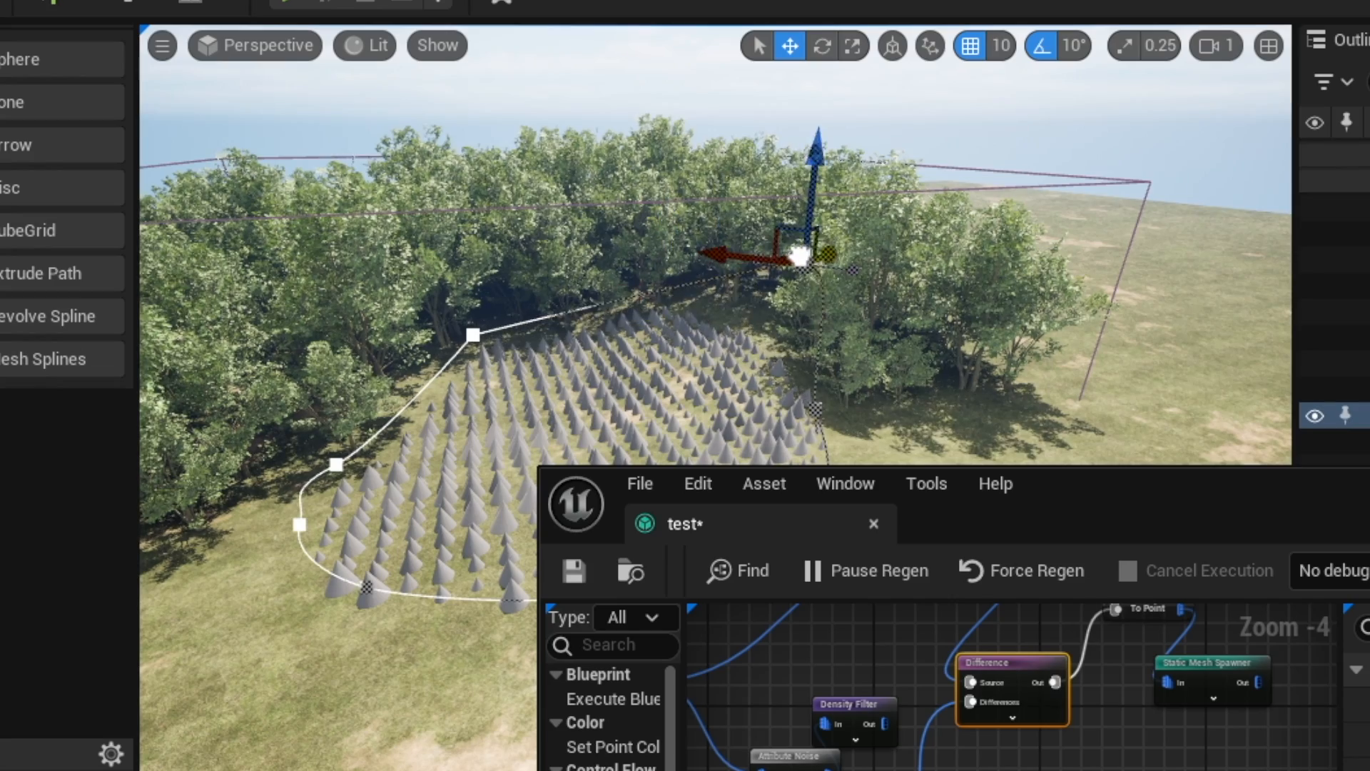
drag(799, 255, 882, 236)
right_drag(882, 236, 777, 240)
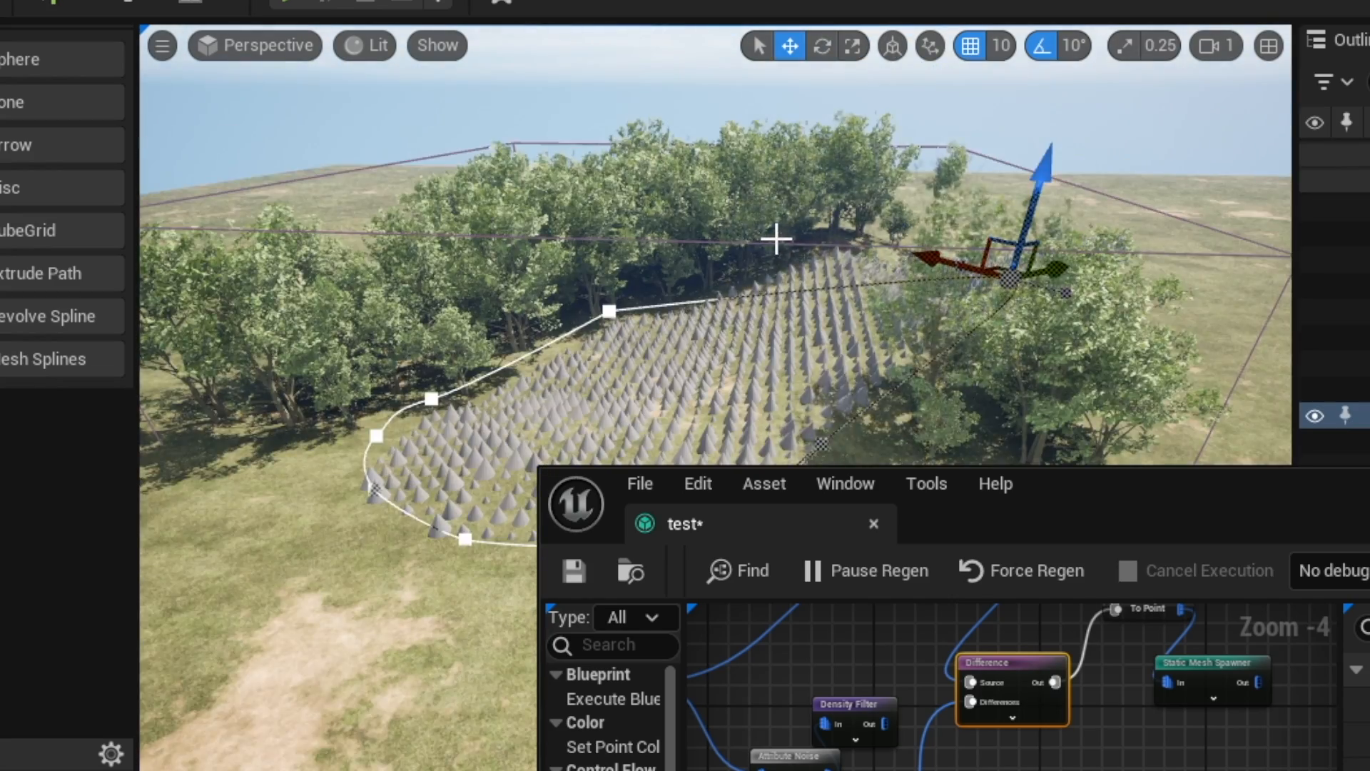
click(376, 435)
mouse_move(265, 202)
right_down()
mouse_move(257, 214)
mouse_move(306, 218)
mouse_move(265, 202)
right_up()
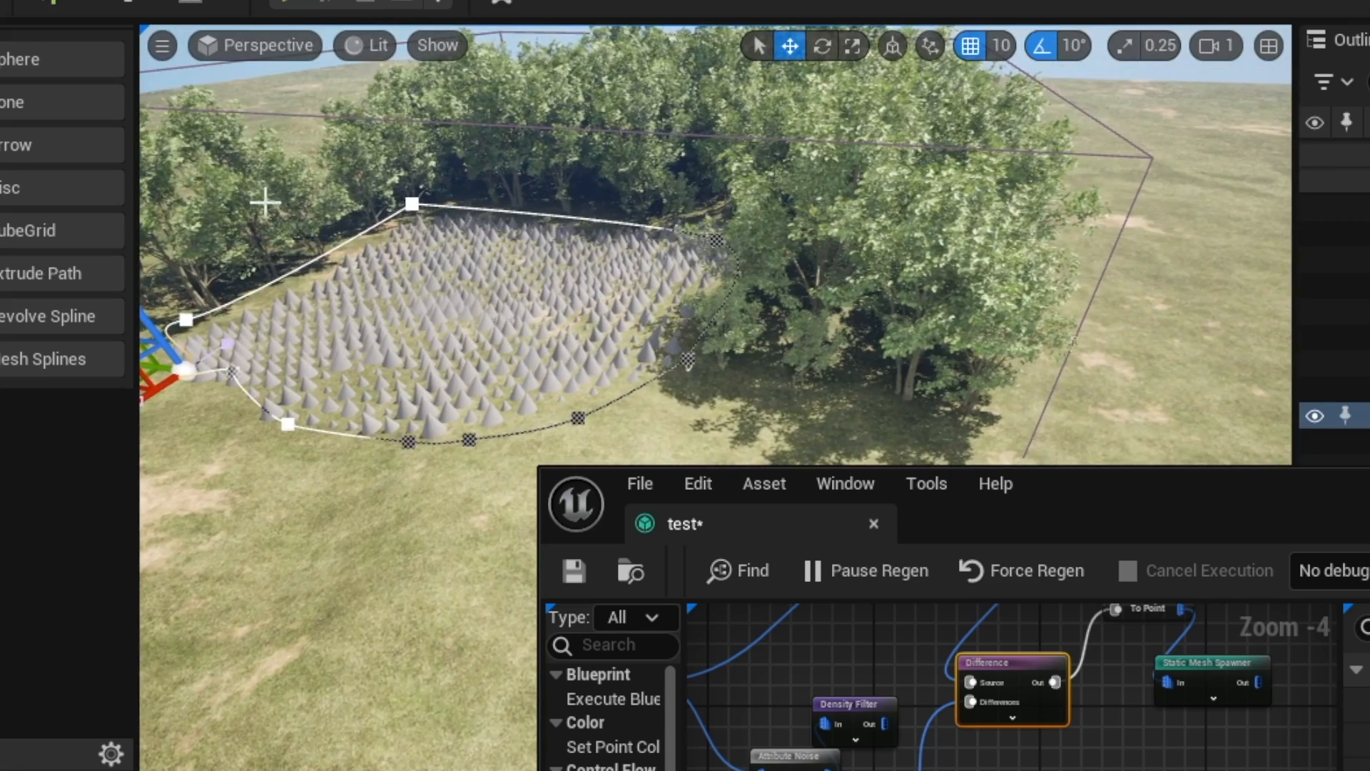
Move the test graph window down to uncover the level viewport and the SplineActor's details
right_drag(655, 519, 789, 474)
right_drag(589, 614, 741, 571)
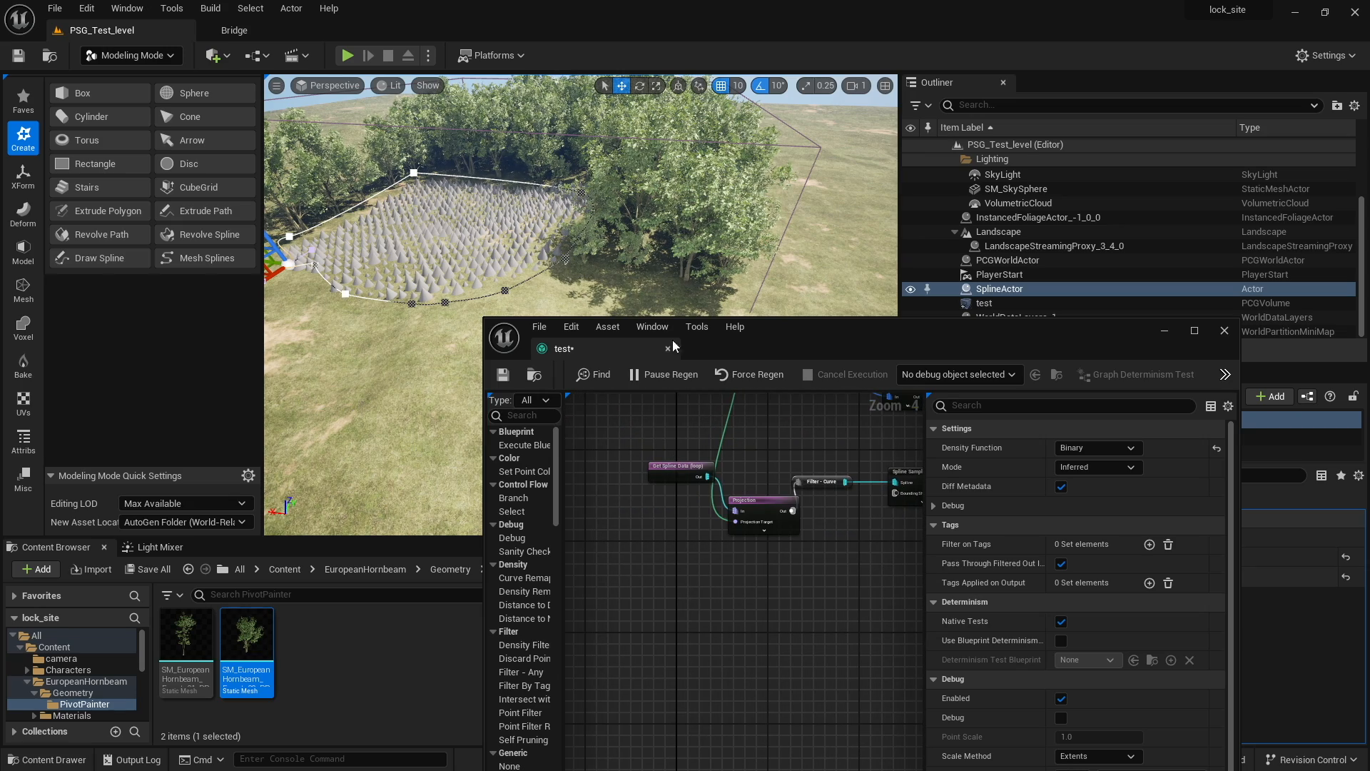
drag(788, 334, 609, 643)
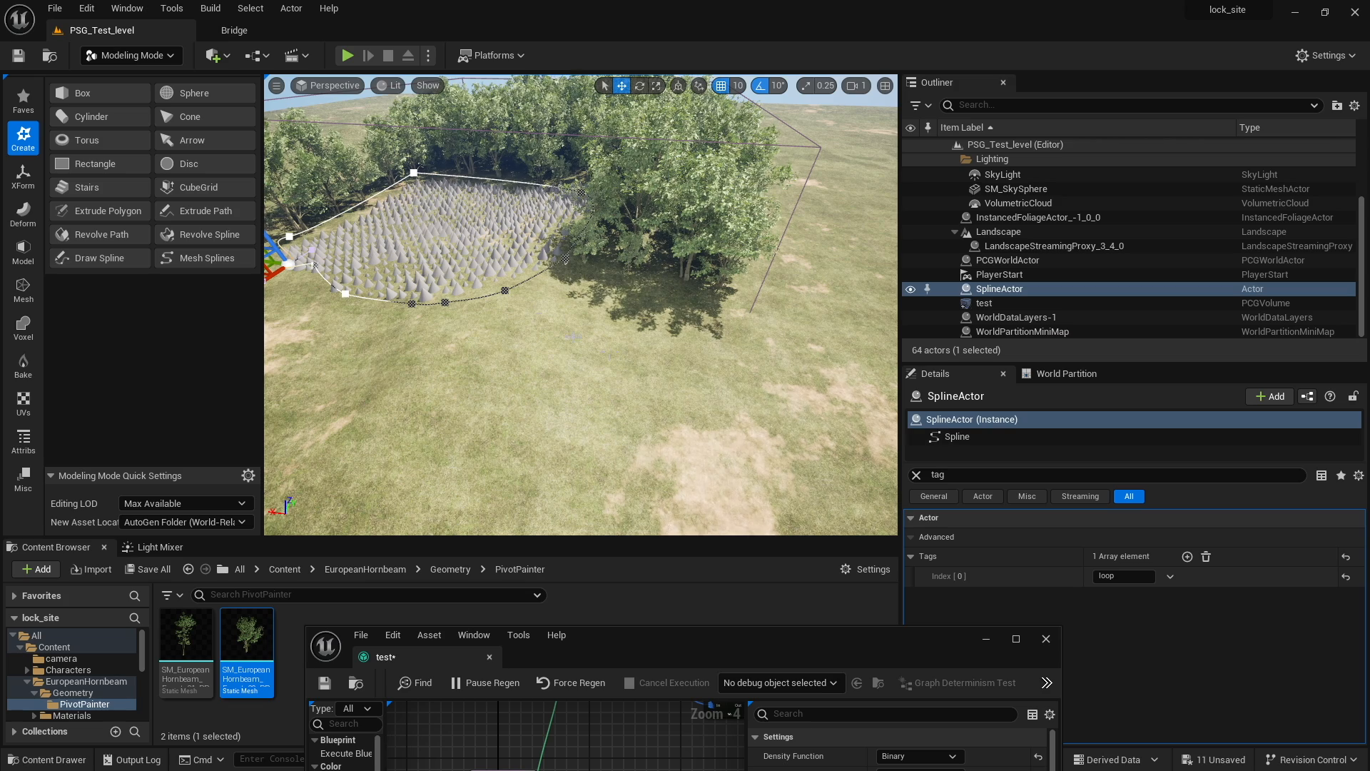
Draw a new open three-point spline running from the grass across the cone-filled area and accept it
click(159, 57)
click(160, 57)
click(94, 259)
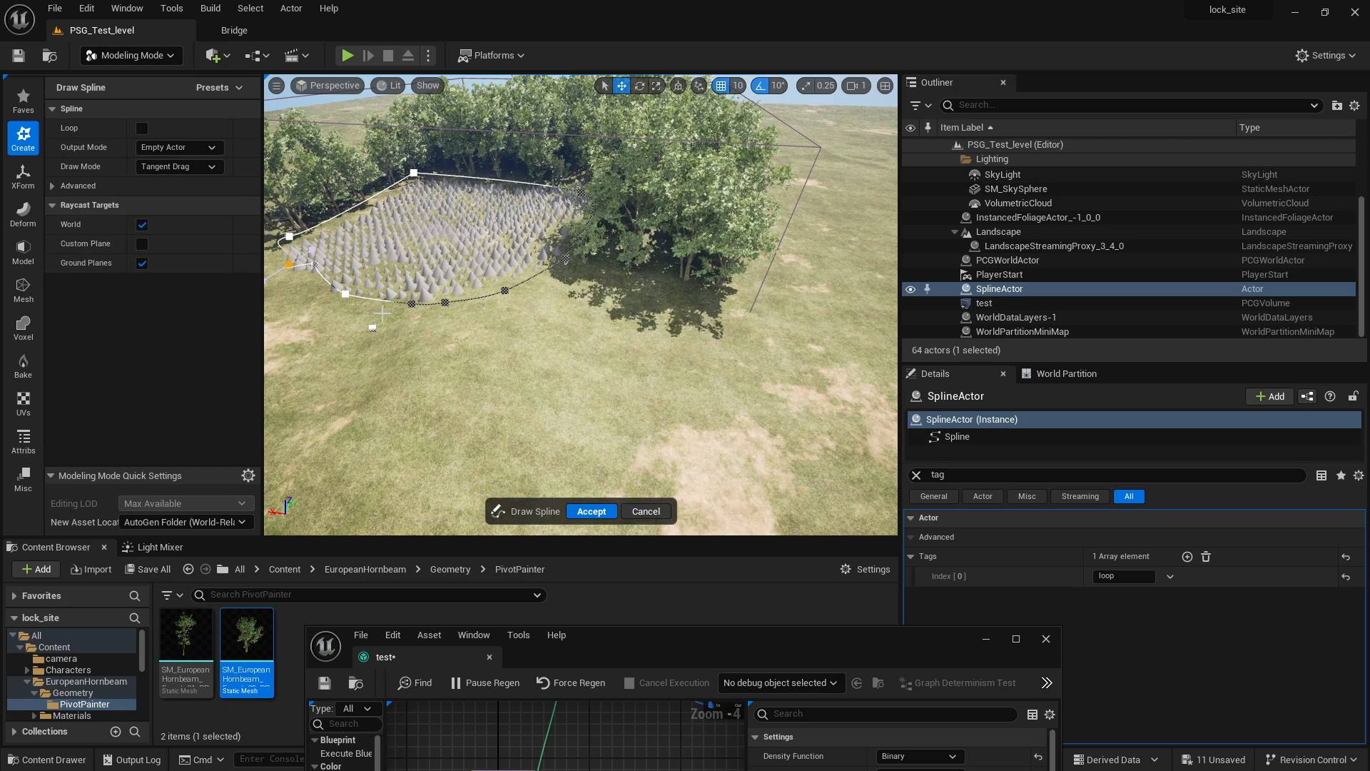
click(438, 224)
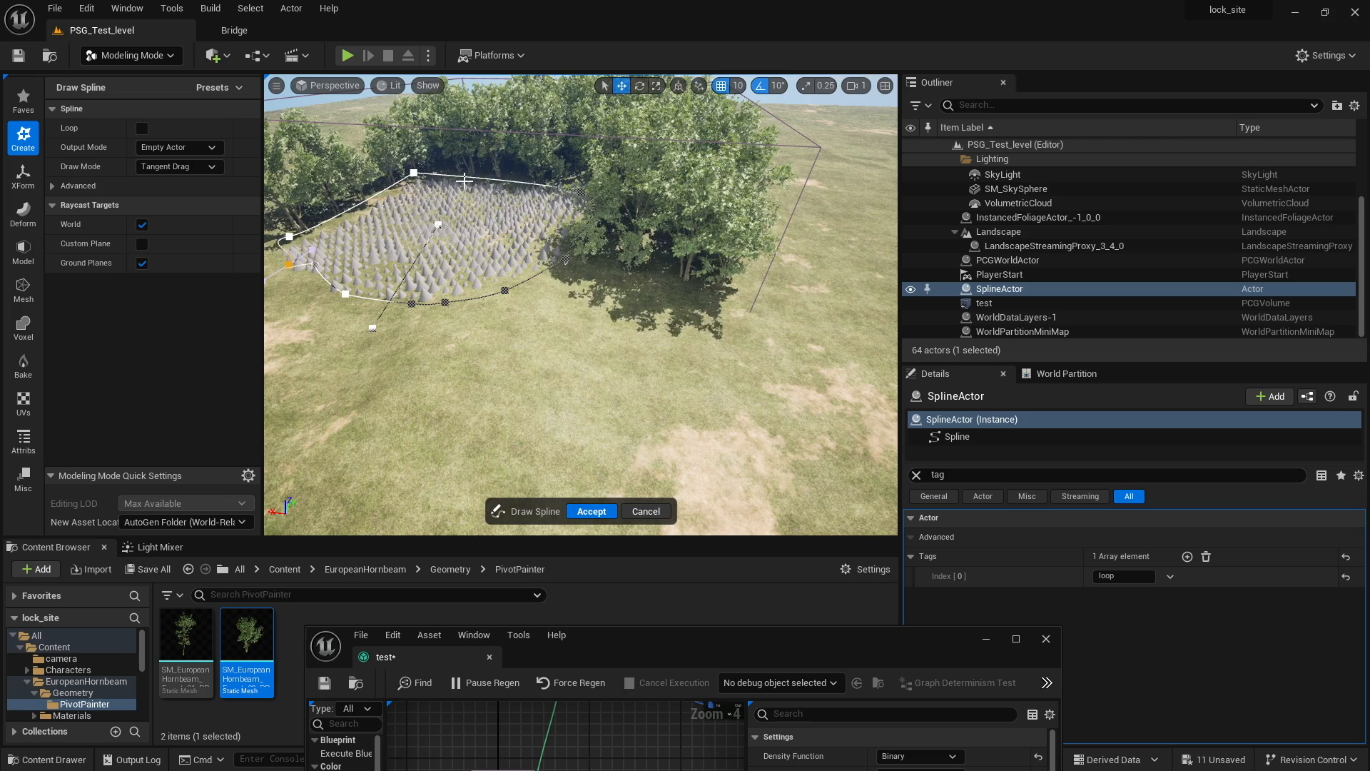
click(465, 181)
click(592, 511)
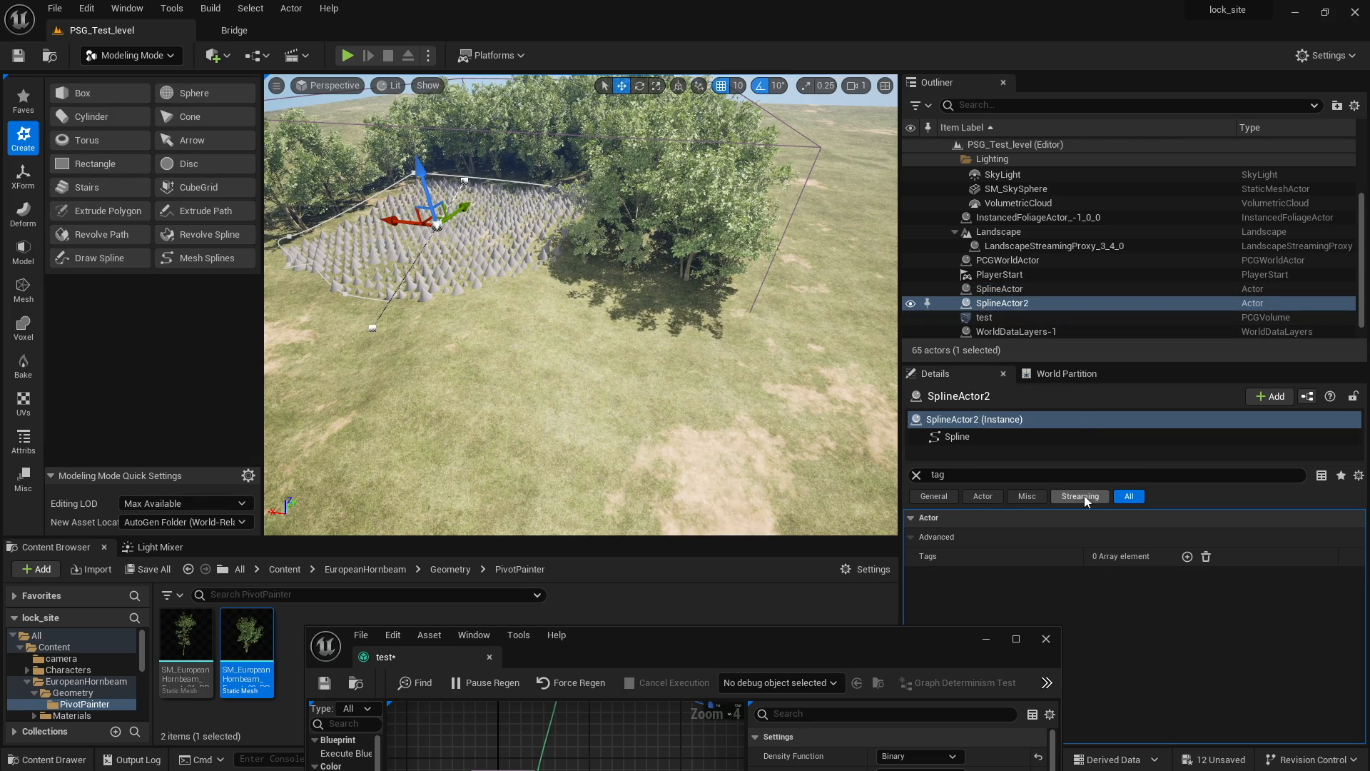
Add a tag named path to the new spline actor
click(946, 475)
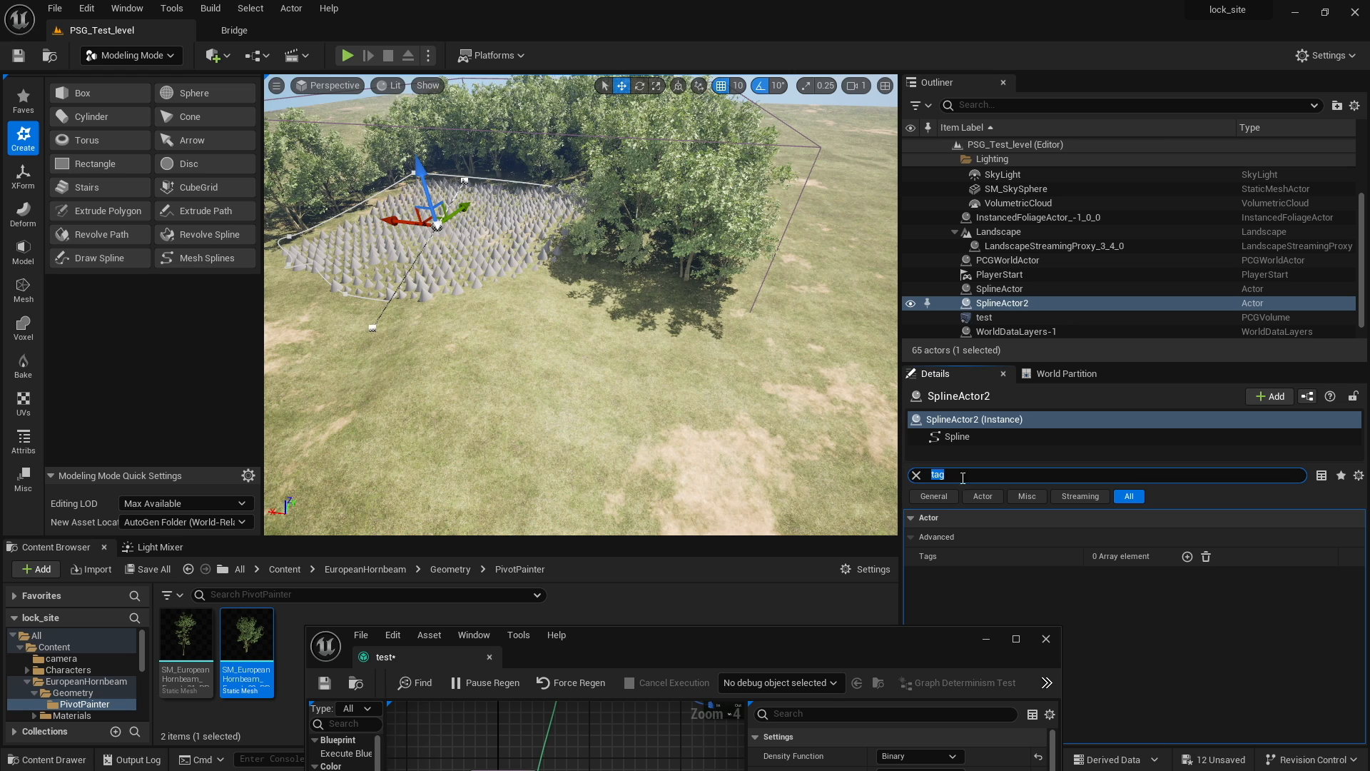
click(1187, 556)
click(1127, 576)
text(pa)
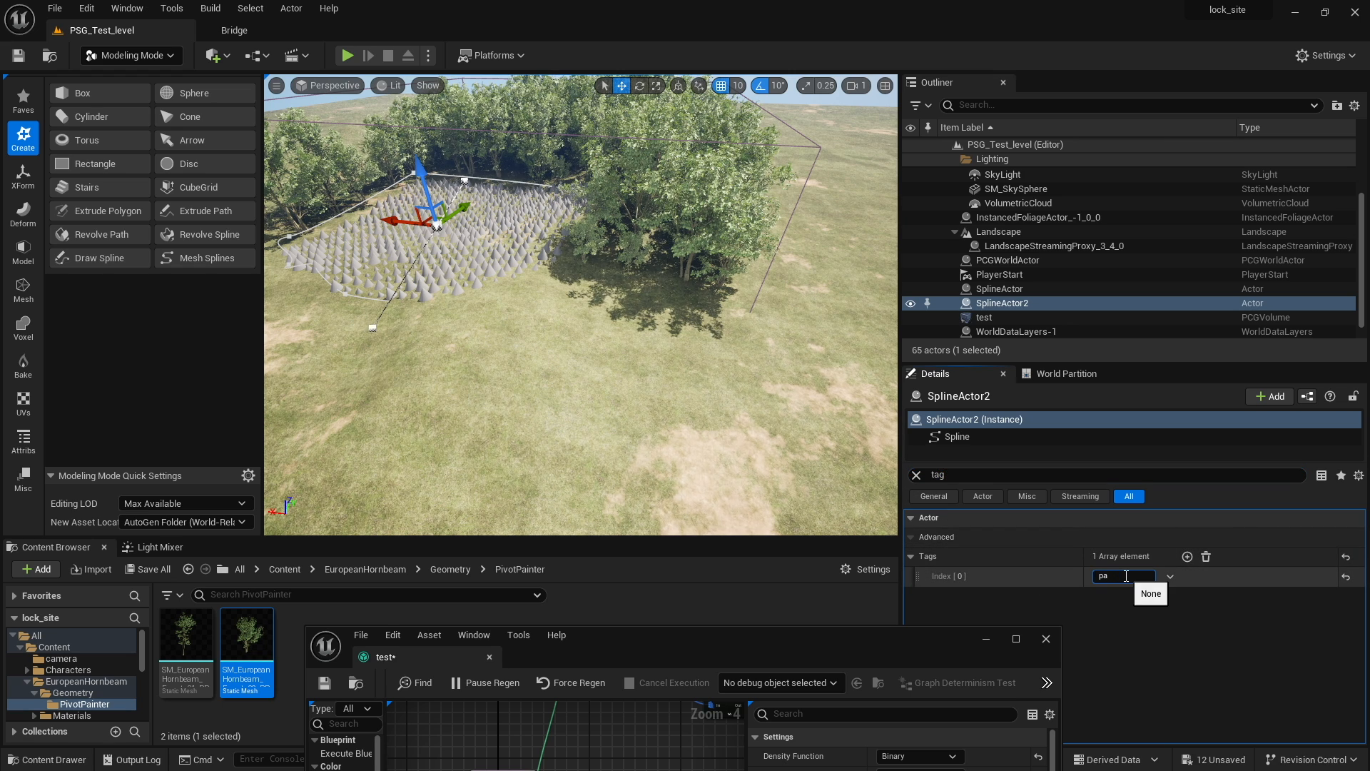
text(th)
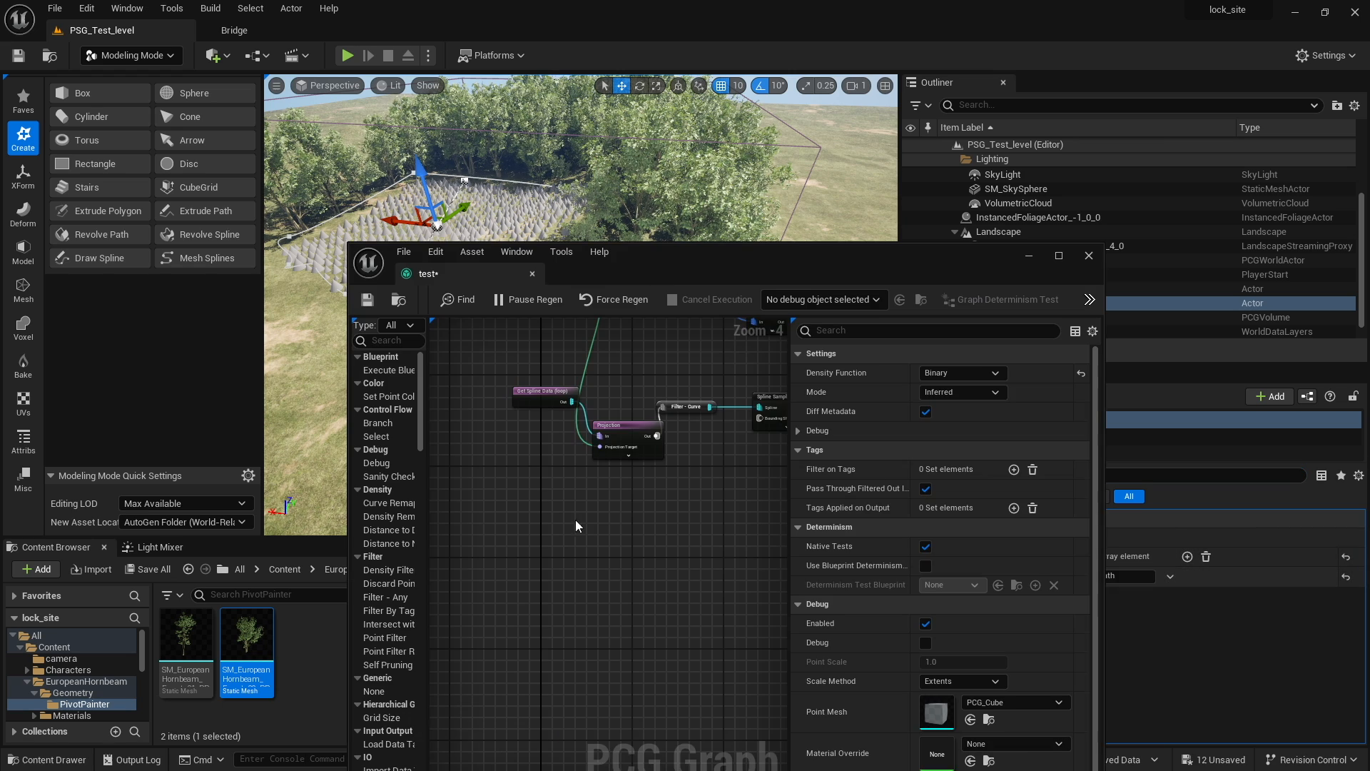
Add a second Get Spline Data node below the existing loop spline nodes in the test graph
right_drag(598, 494, 583, 502)
right_click(541, 520)
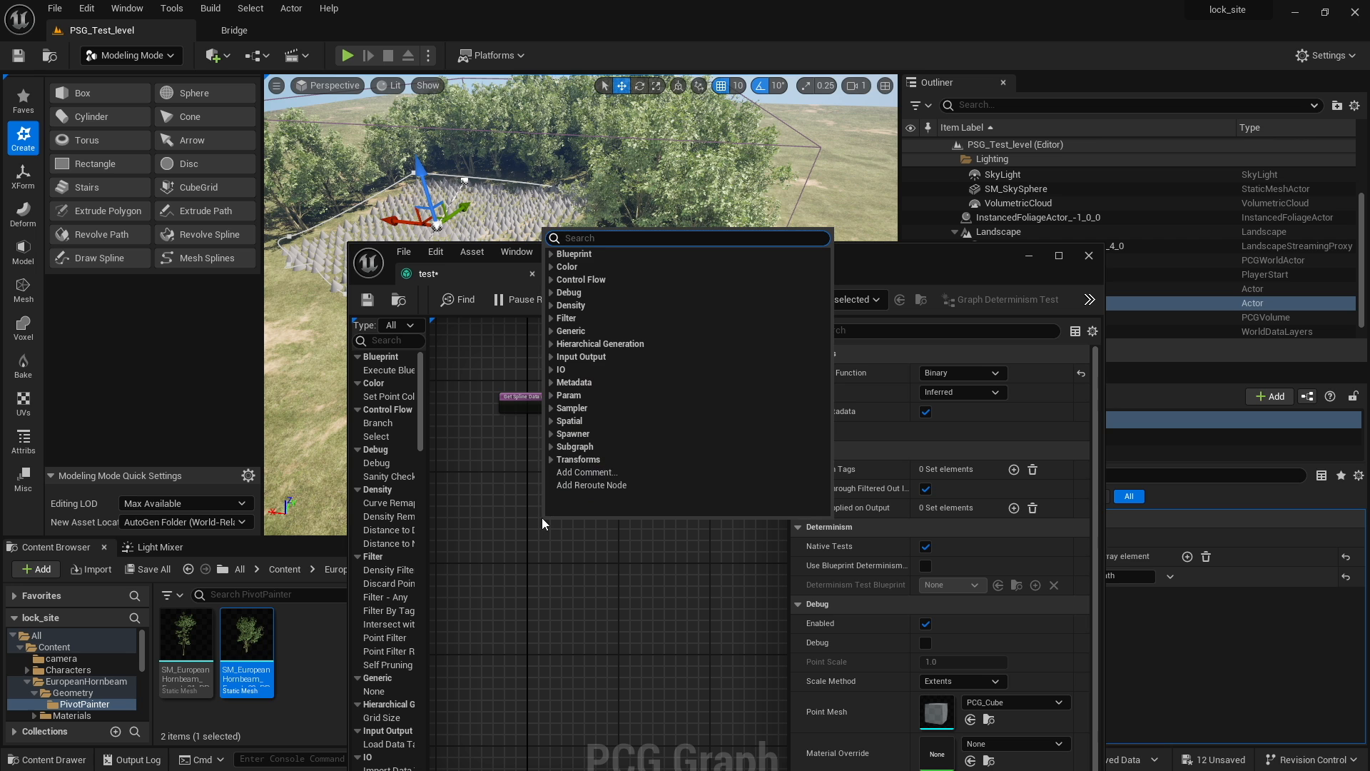
text(spli)
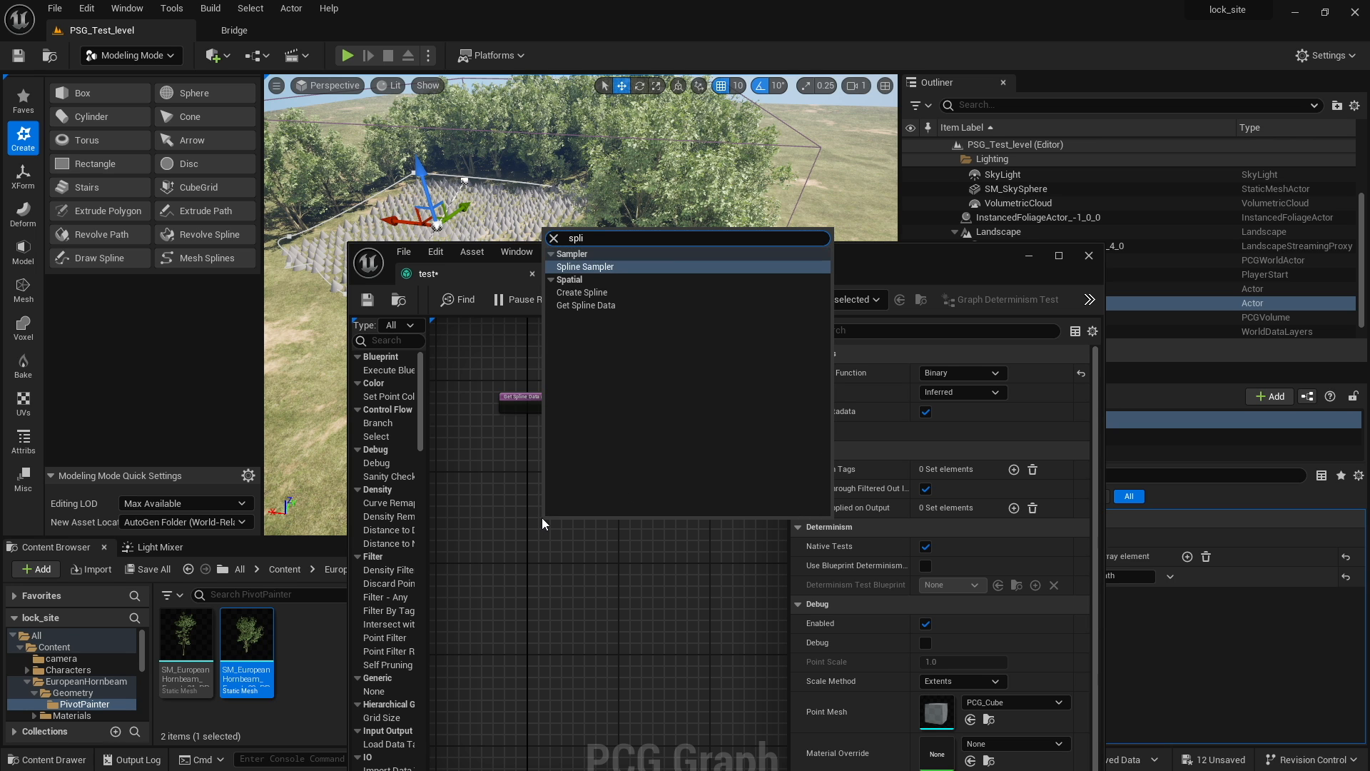
click(581, 305)
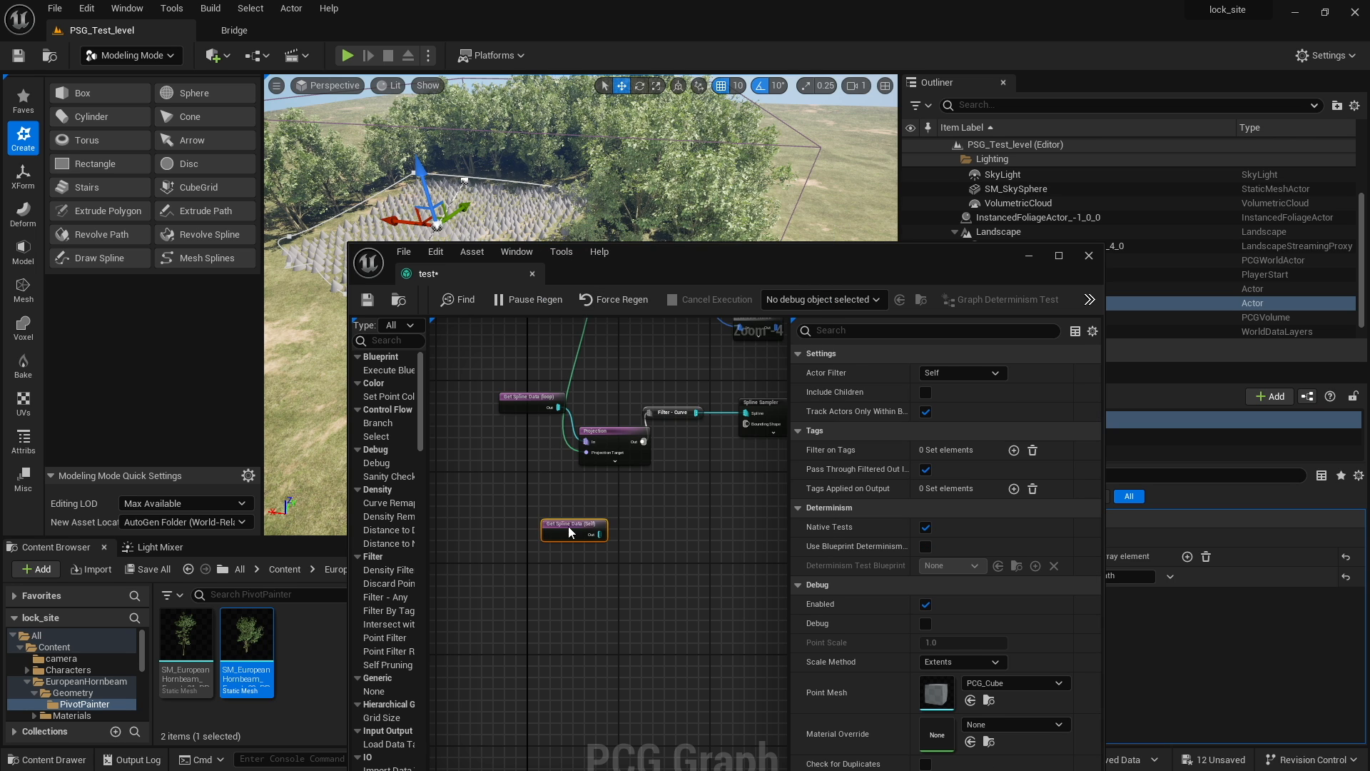
Add a Spline Sampler node beside the new Get Spline Data node
right_click(618, 537)
text(s)
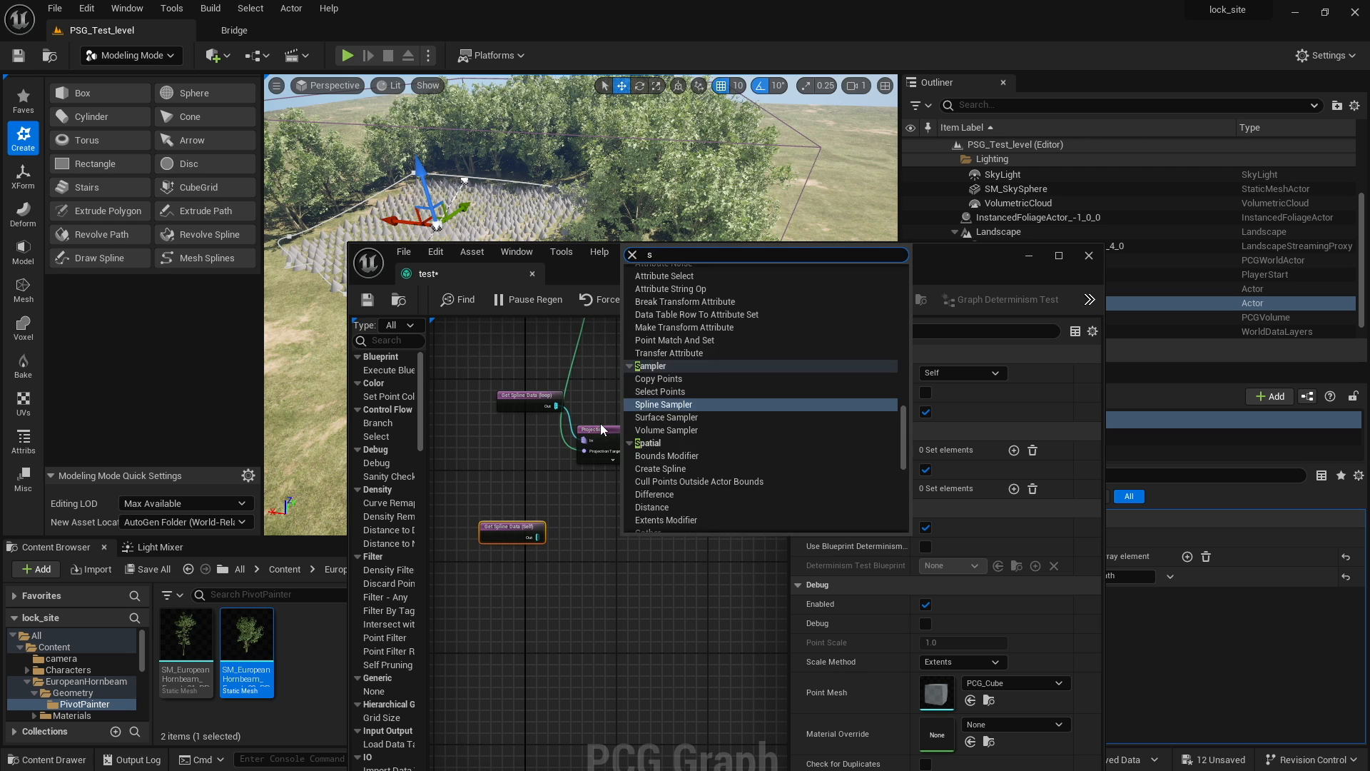
text(pl;i)
key(BackSpace)
key(BackSpace)
key(BackSpace)
text(li)
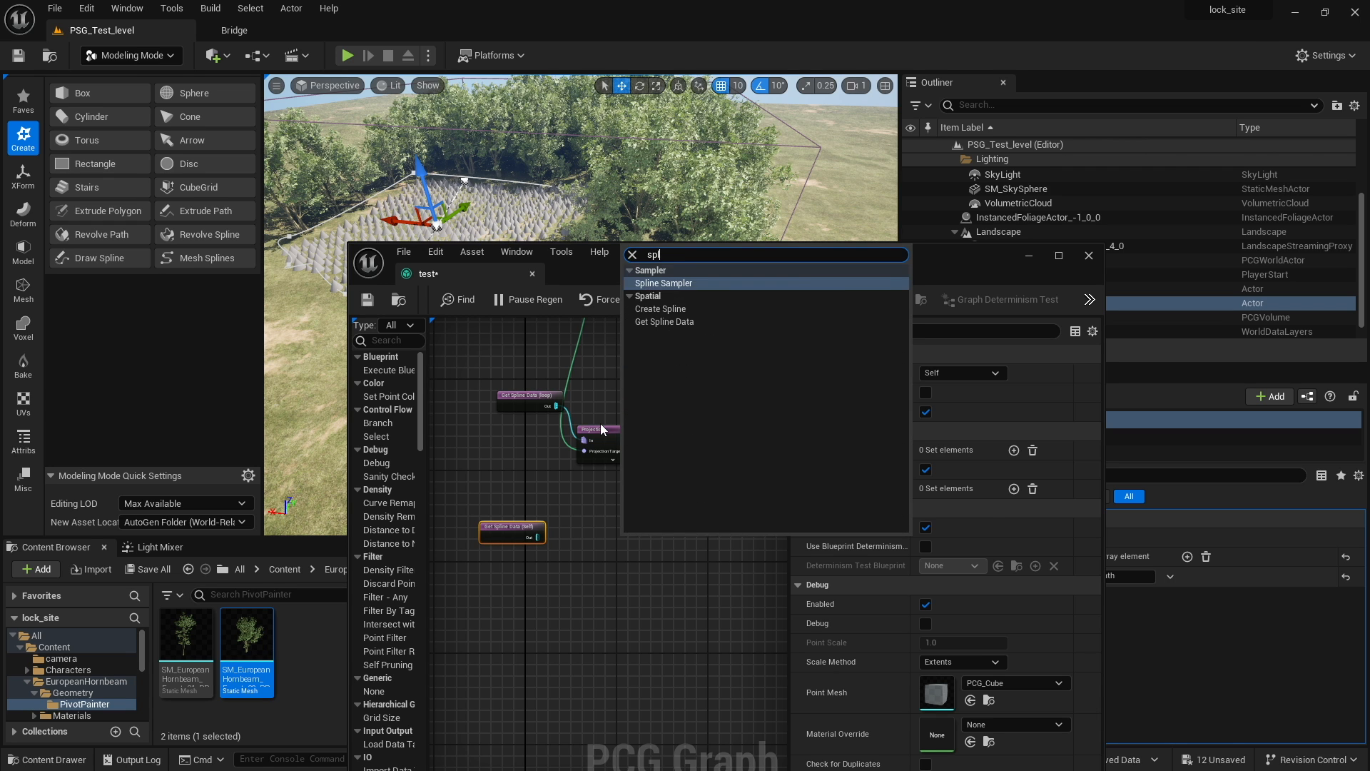
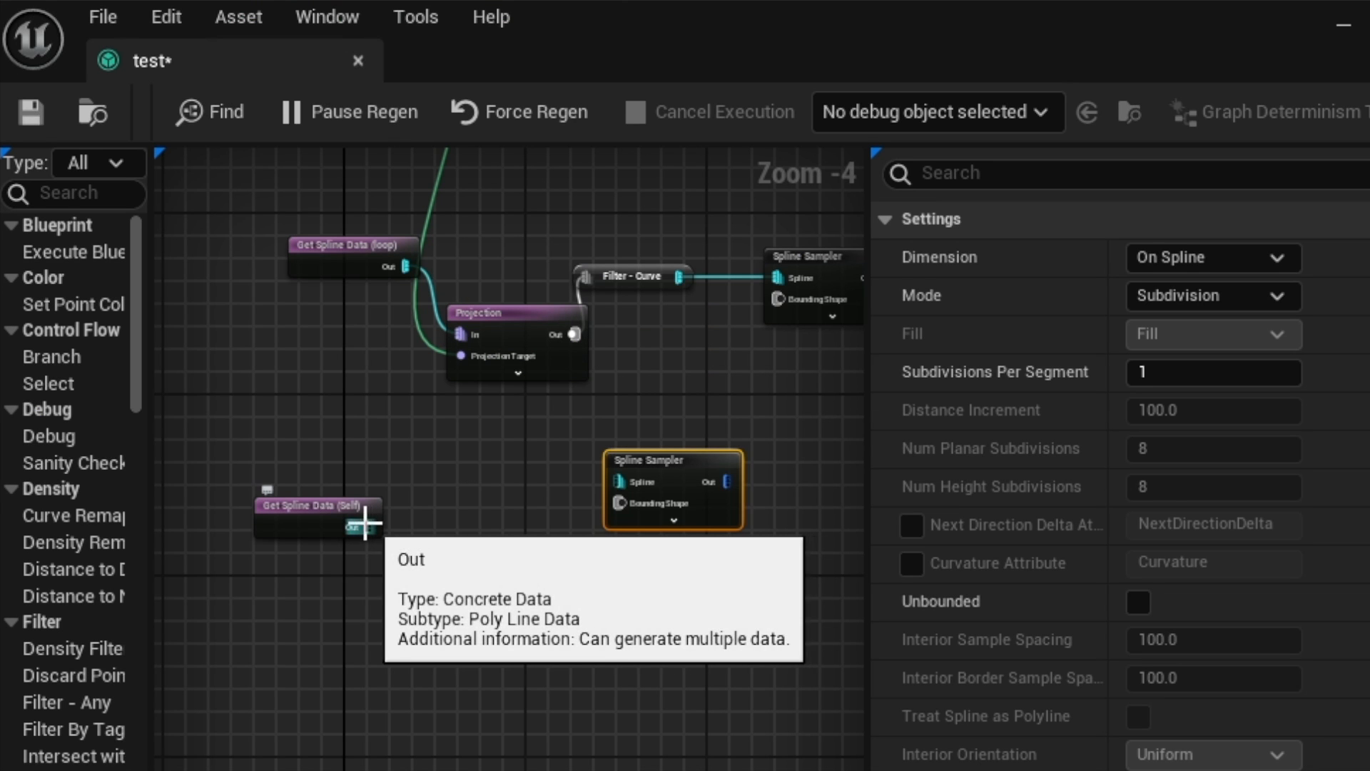
Connect the new Get Spline Data node to the Projection's In and the Projection's output to the new Spline Sampler's Spline input
drag(369, 527, 471, 352)
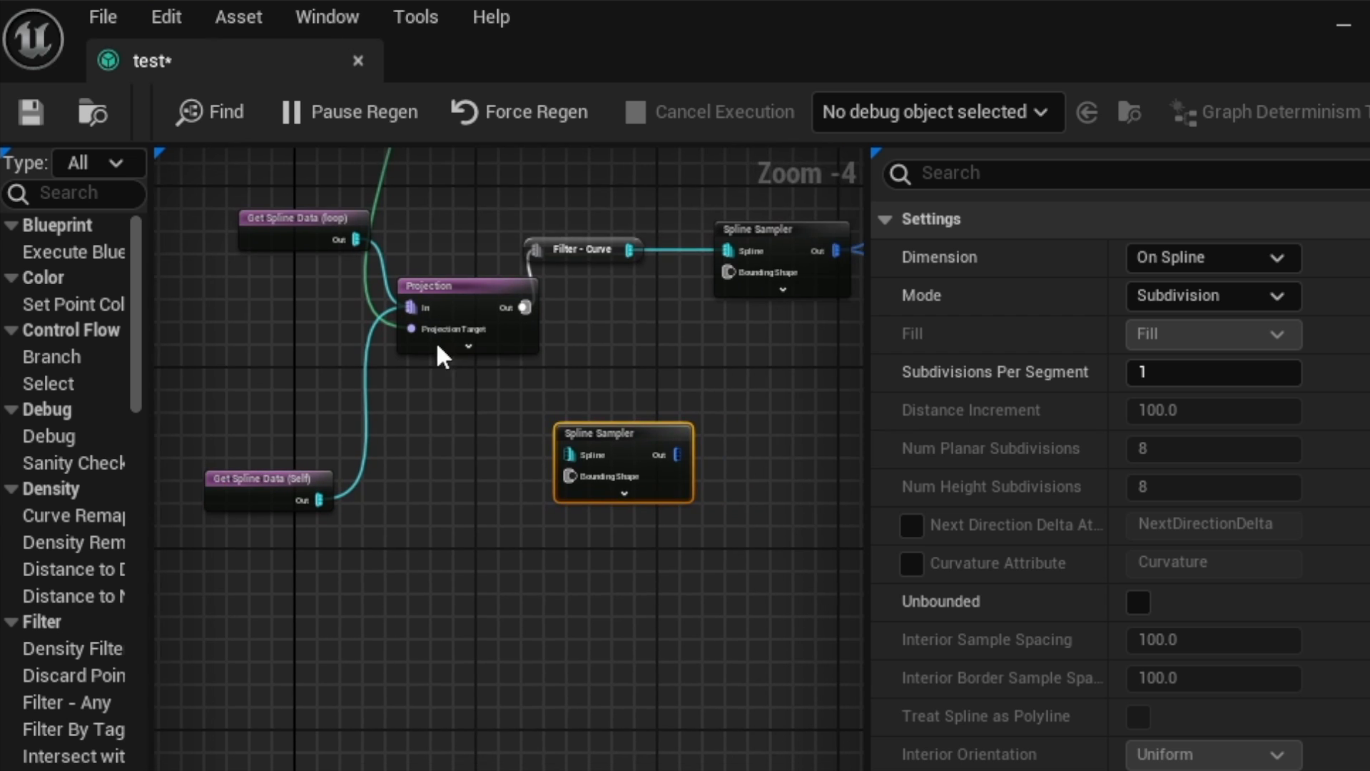
scroll(428, 336, up, 2)
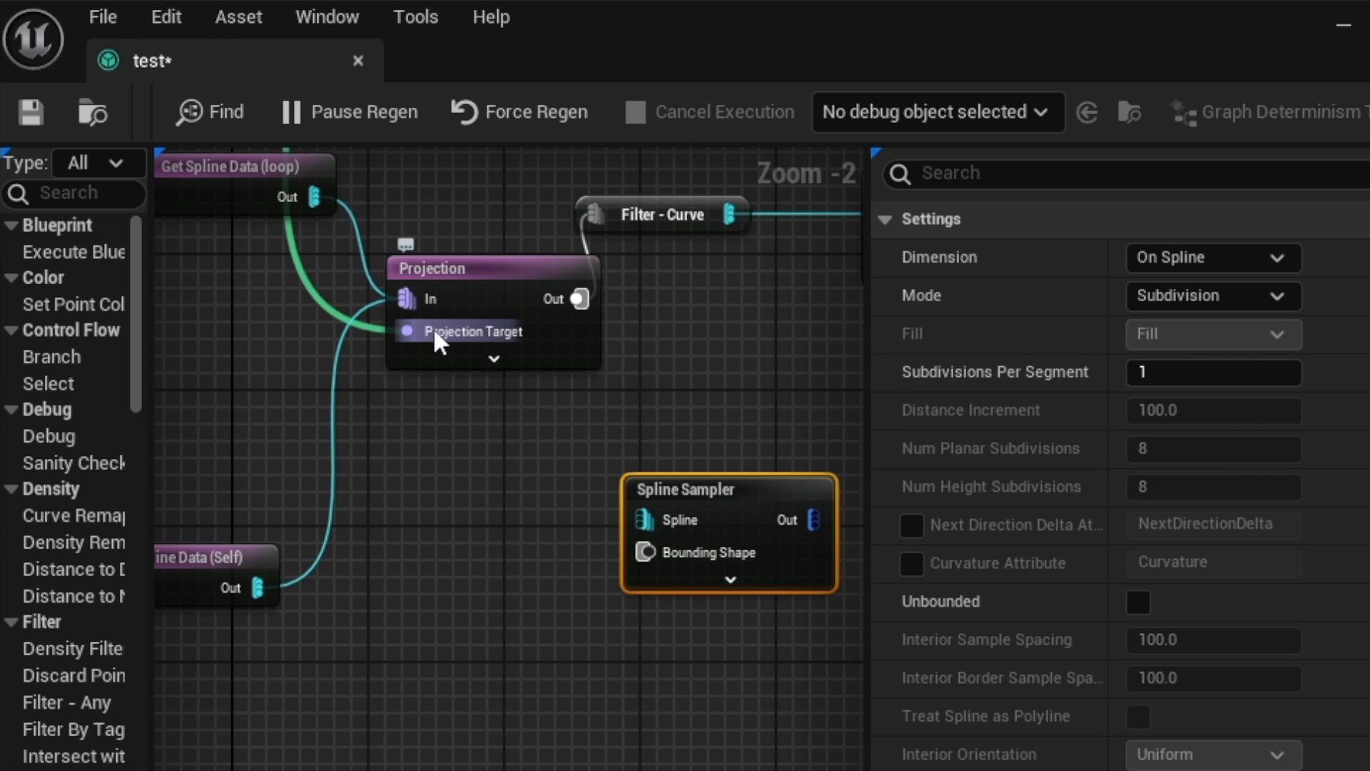
right_drag(433, 330, 406, 528)
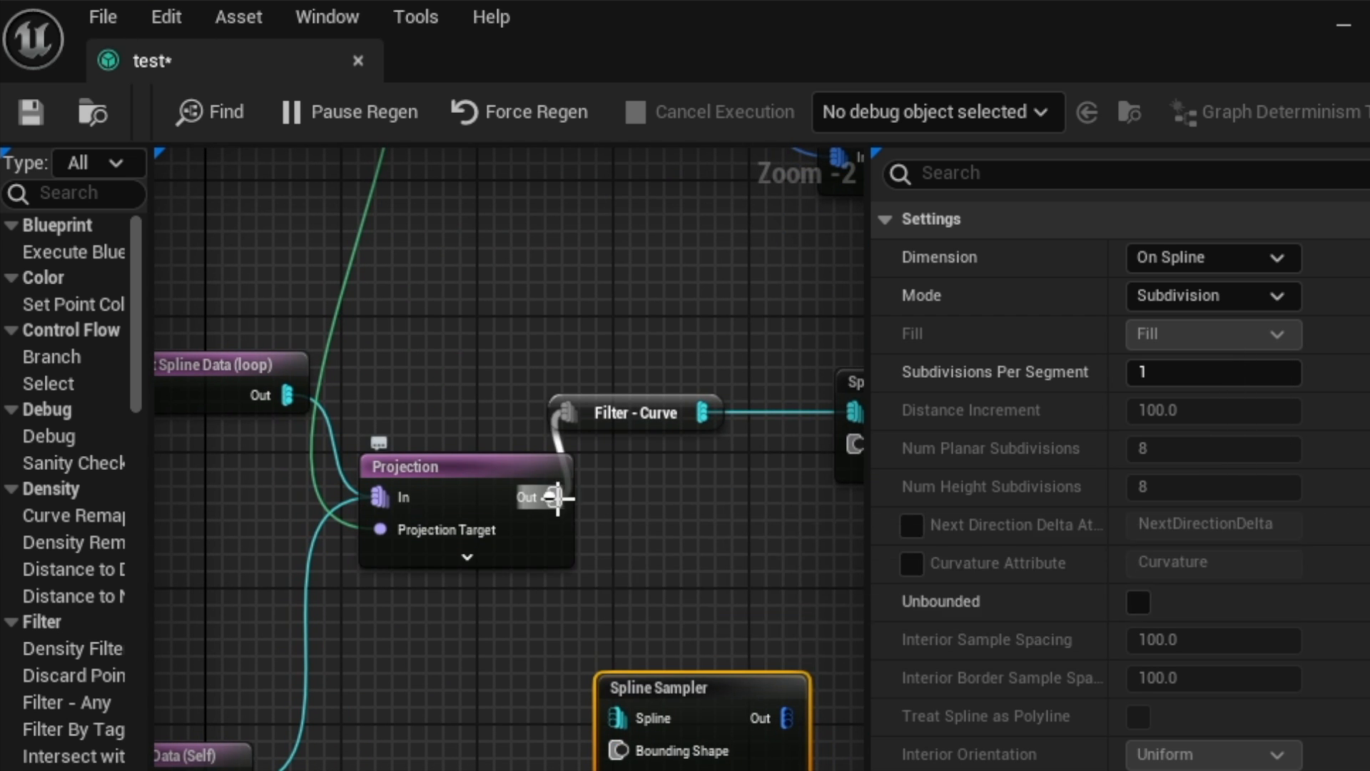
drag(553, 497, 617, 718)
right_drag(467, 735, 678, 521)
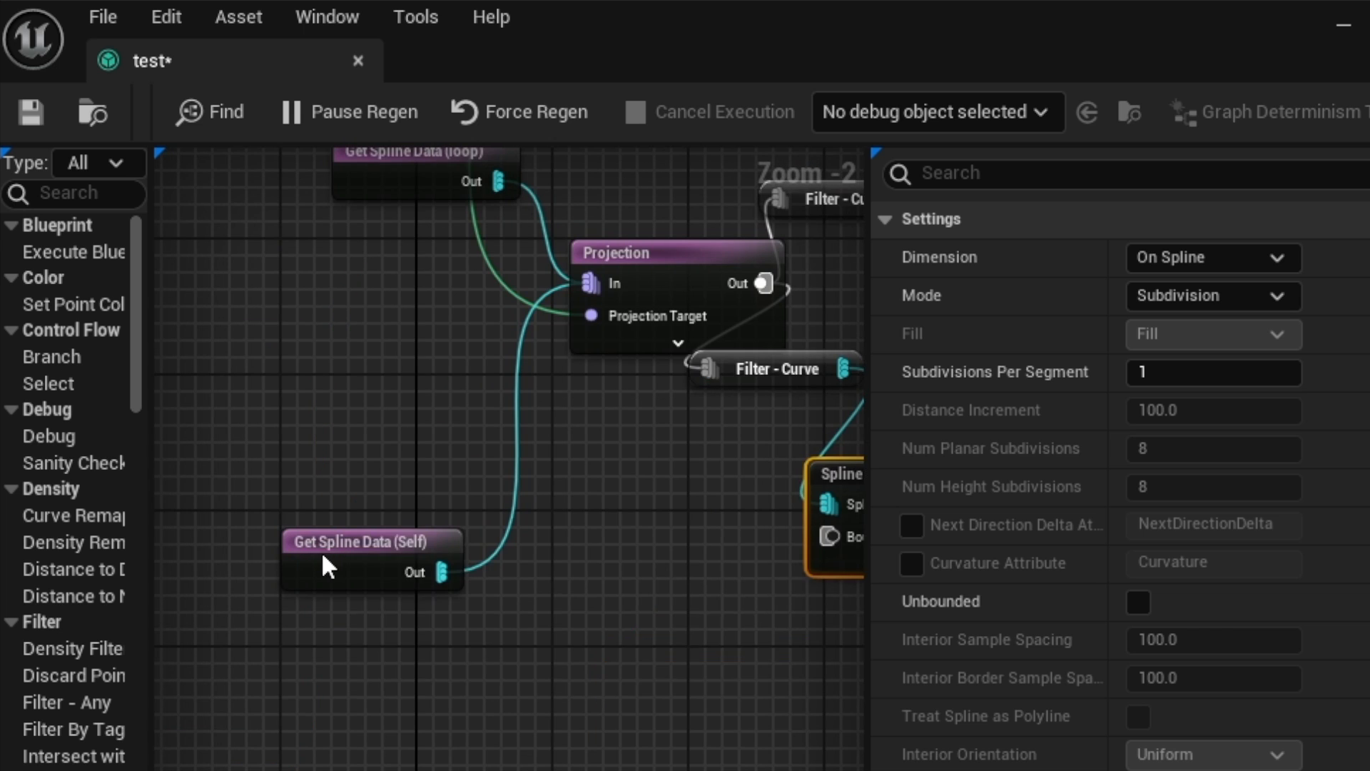
Set the new Get Spline Data node's Actor Filter to All World Actors
click(303, 537)
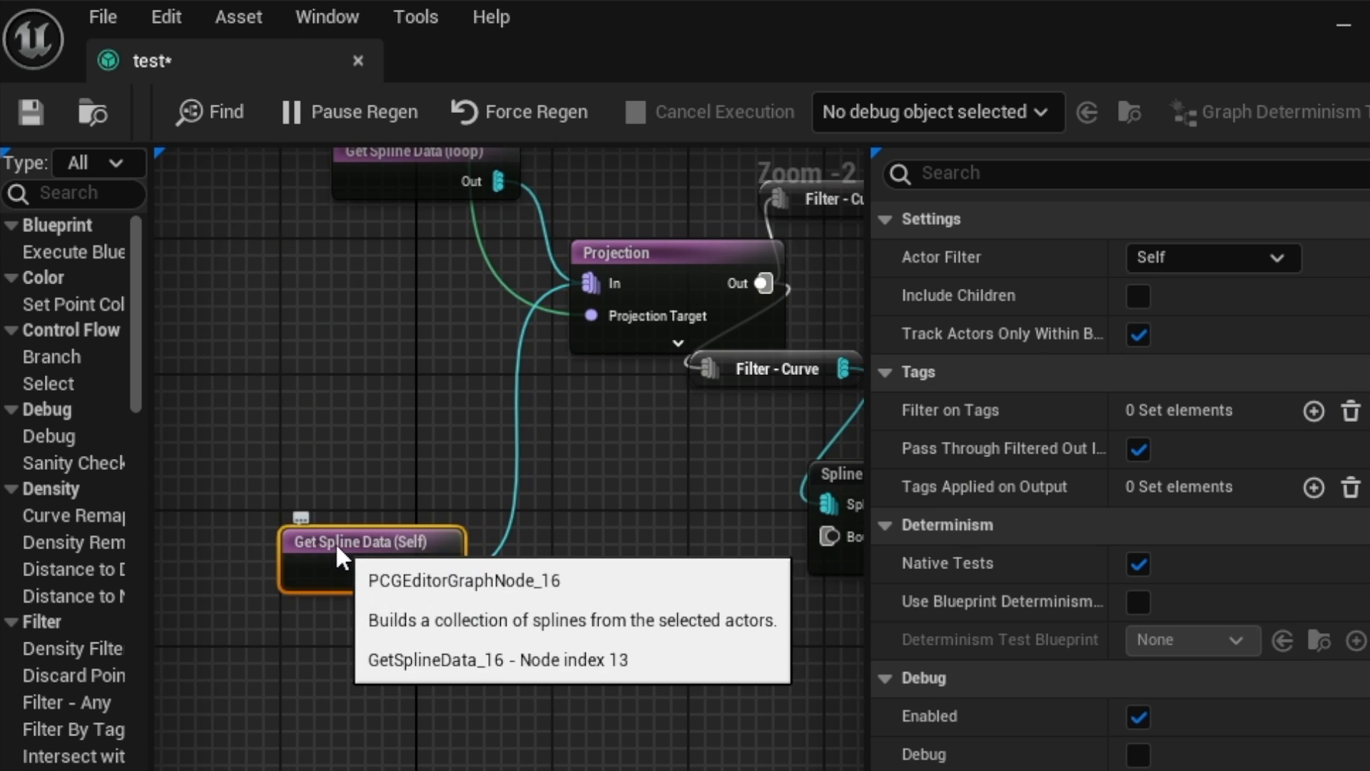
click(1179, 257)
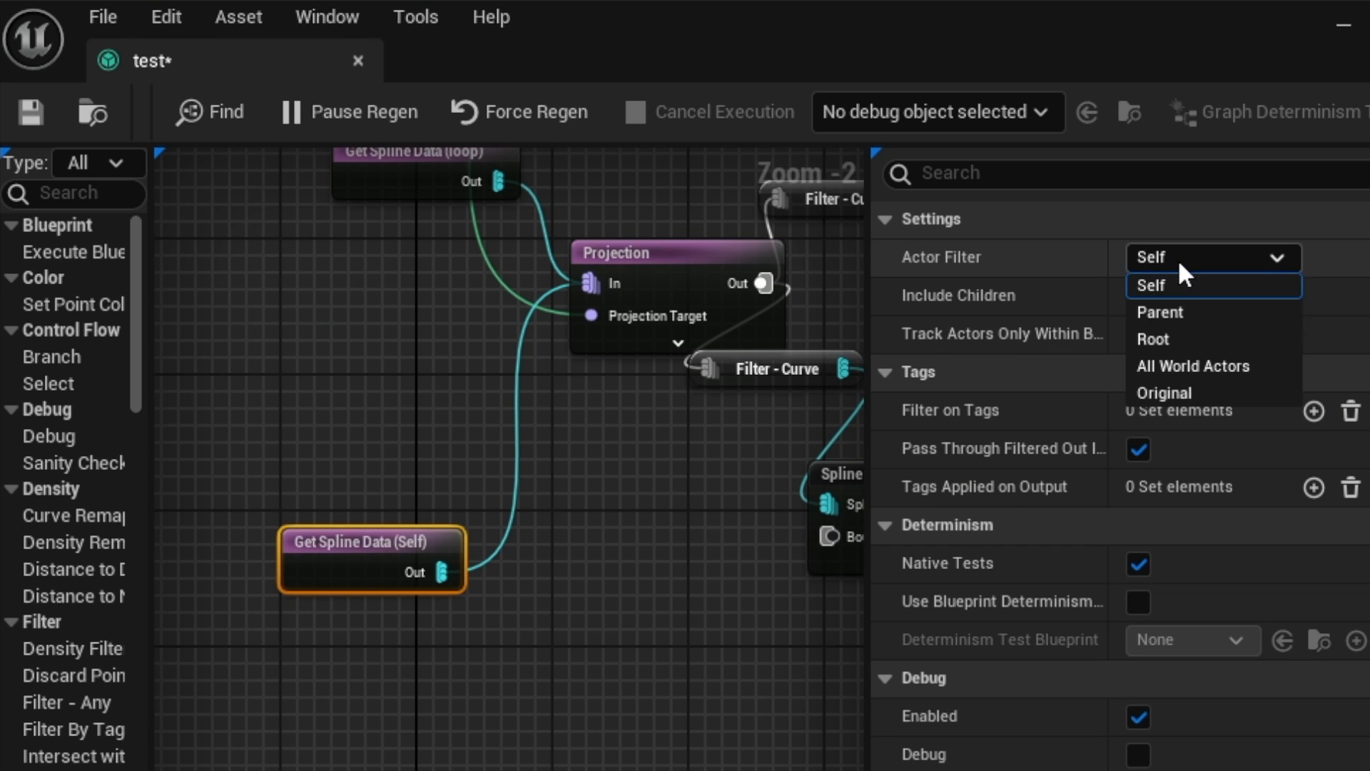
click(1185, 364)
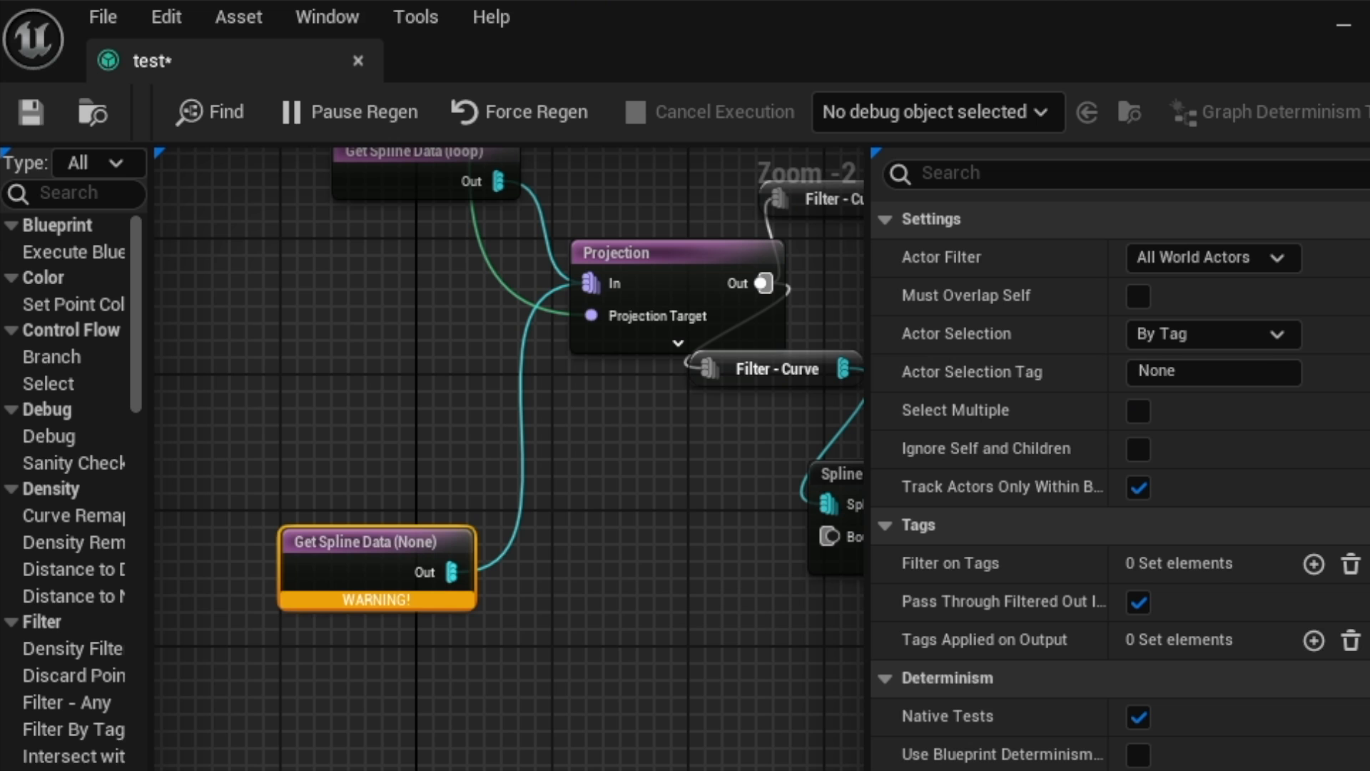
scroll(927, 514, down, 1)
Enable Unbounded on the new Spline Sampler and set the new Get Spline Data node's Actor Selection Tag to path
right_drag(860, 493, 651, 482)
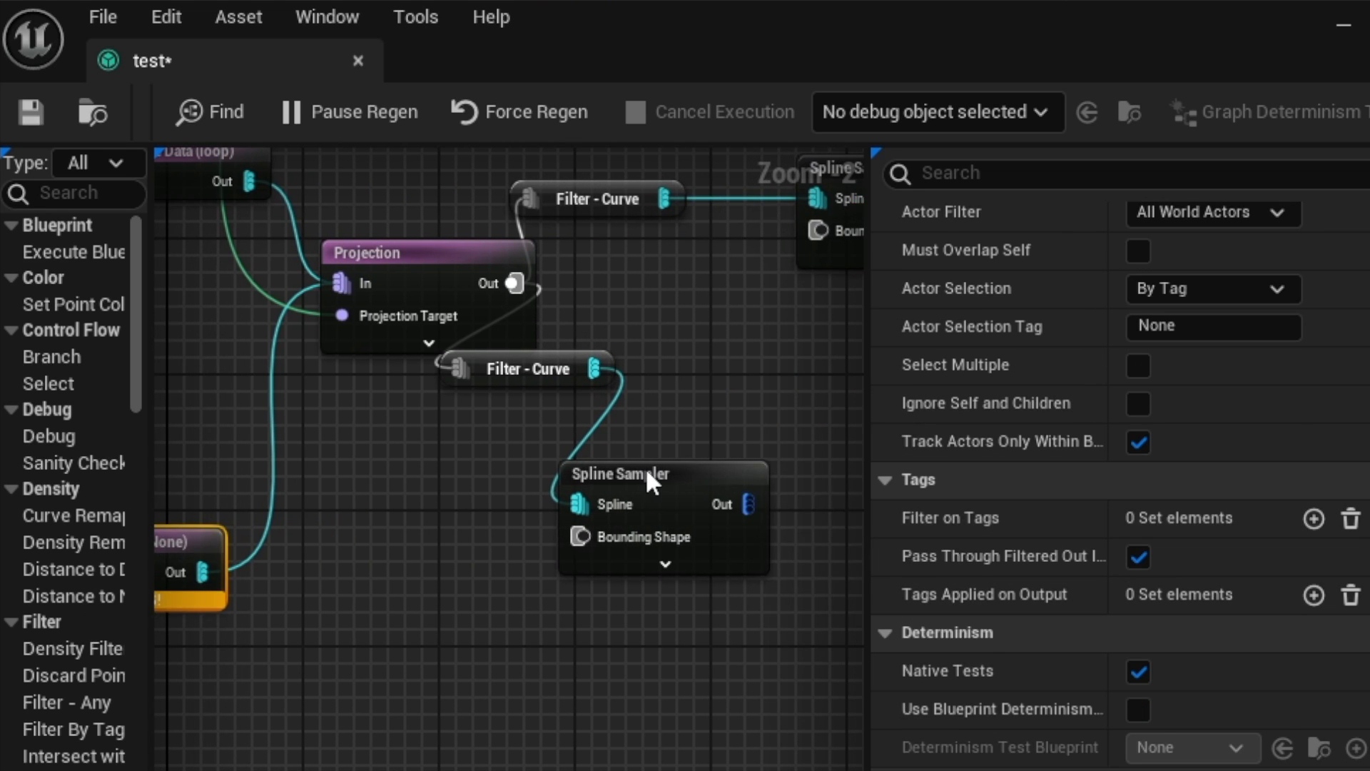
click(650, 482)
click(1138, 556)
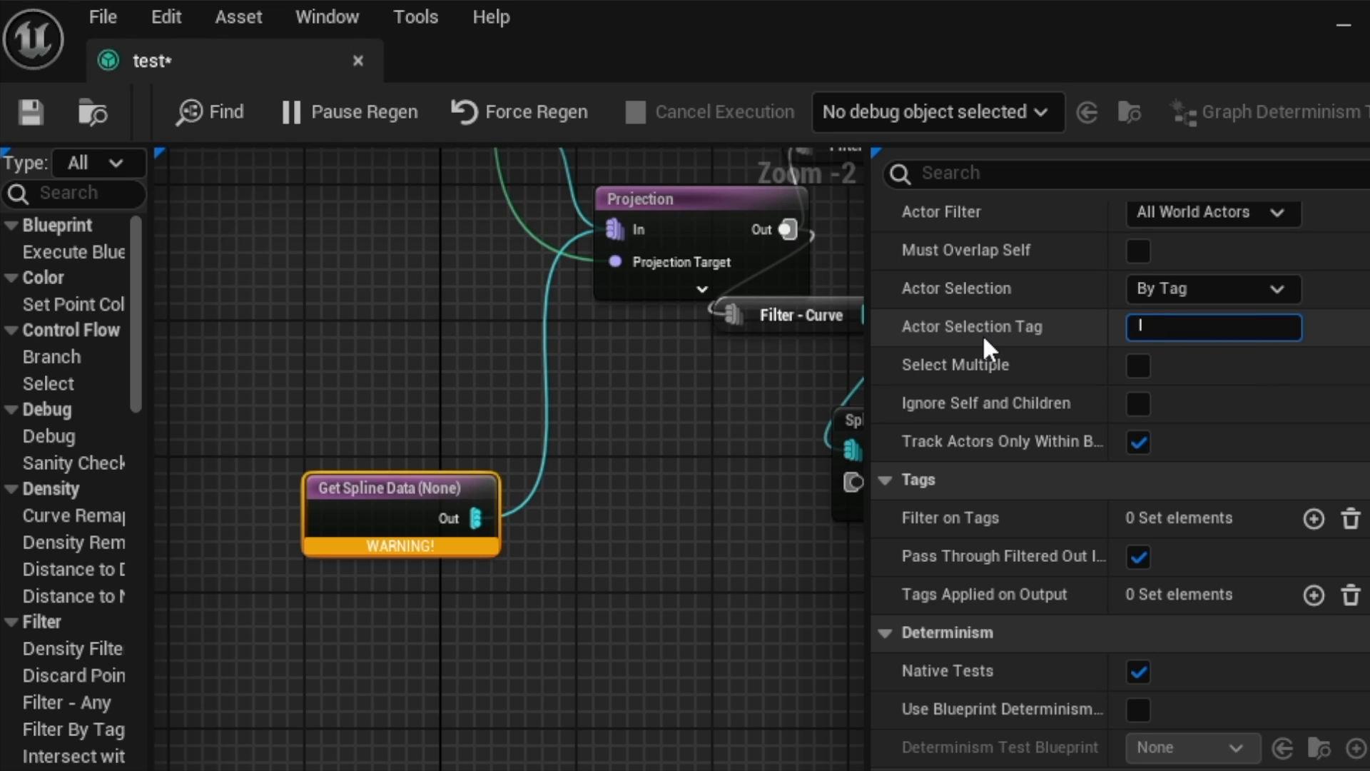
right_drag(665, 469, 352, 469)
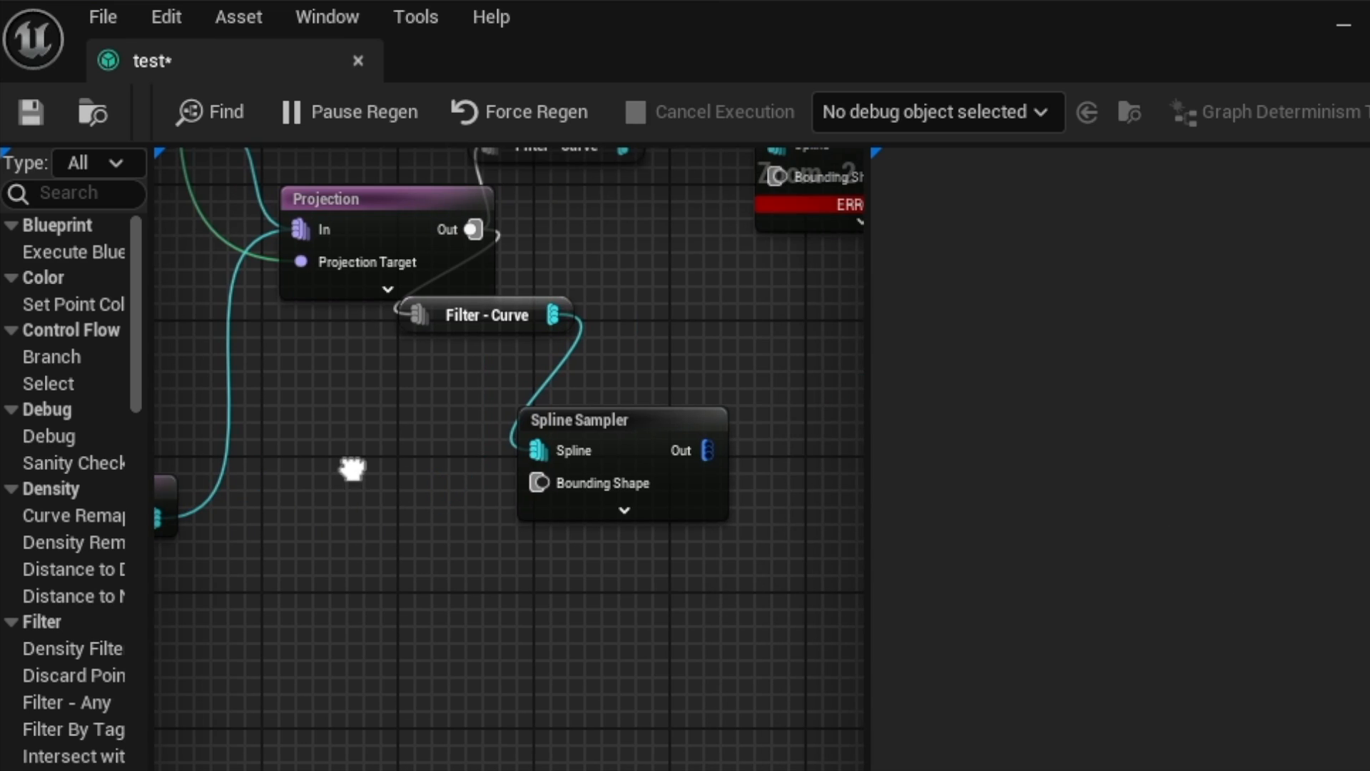
Move the new Spline Sampler farther away from the Curve filter node feeding it
click(630, 425)
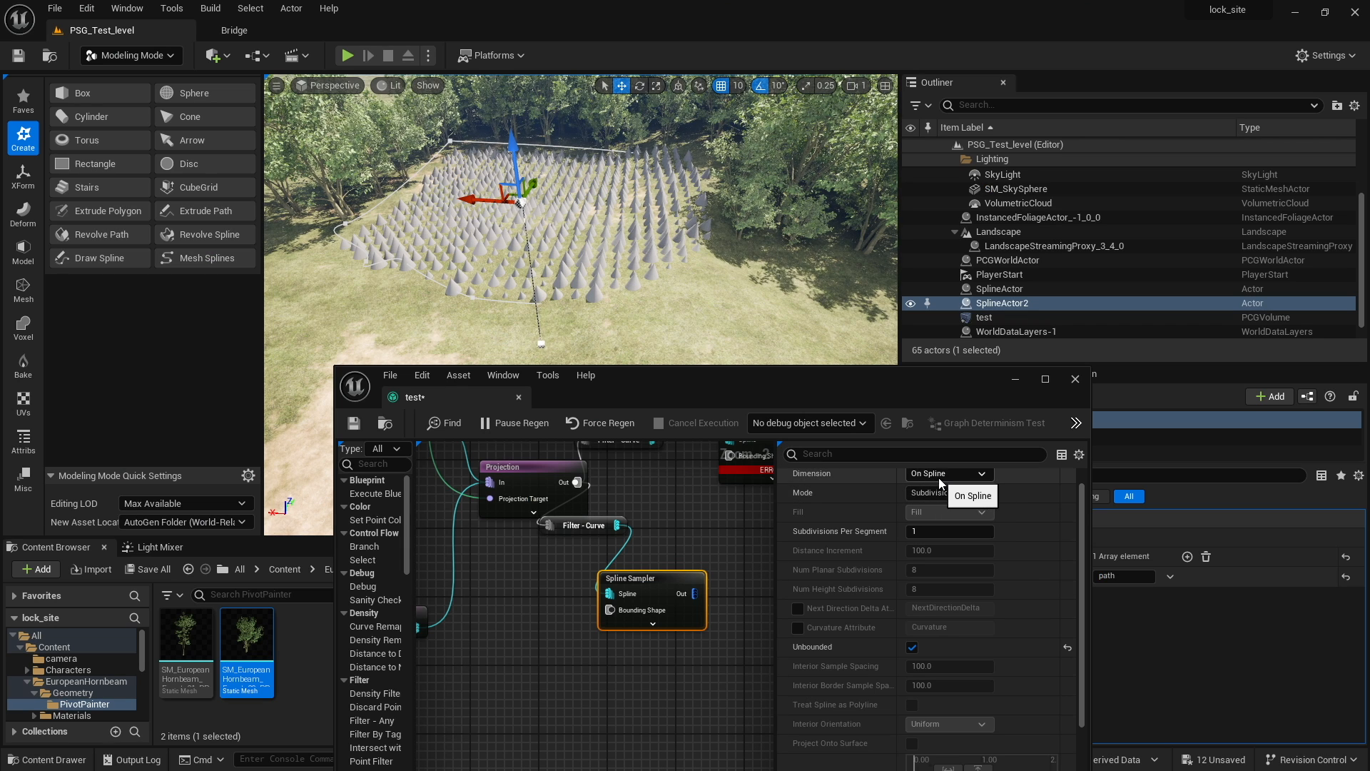
right_drag(654, 573, 593, 521)
drag(593, 521, 679, 513)
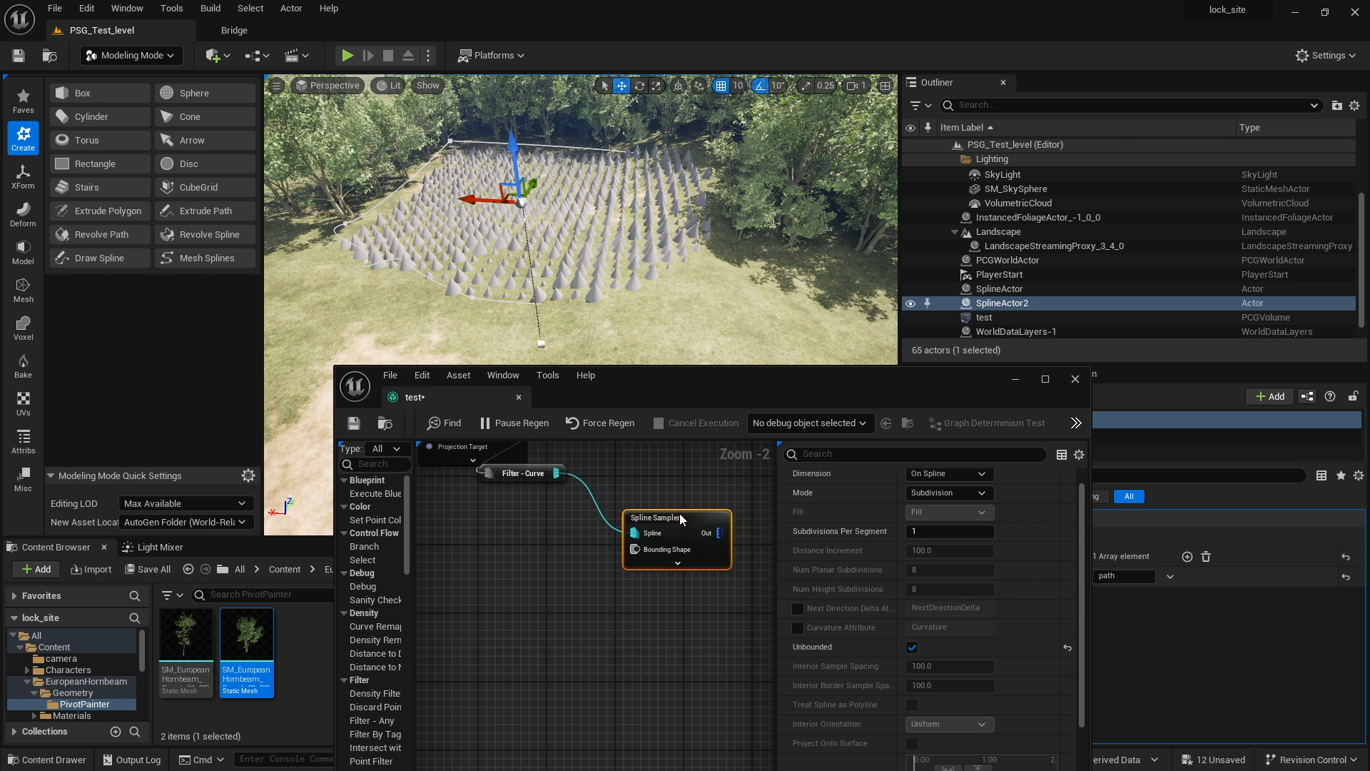
Add a Bounds Modifier node and connect the new Spline Sampler's output to its input
right_drag(620, 579, 548, 545)
right_click(563, 576)
text(b)
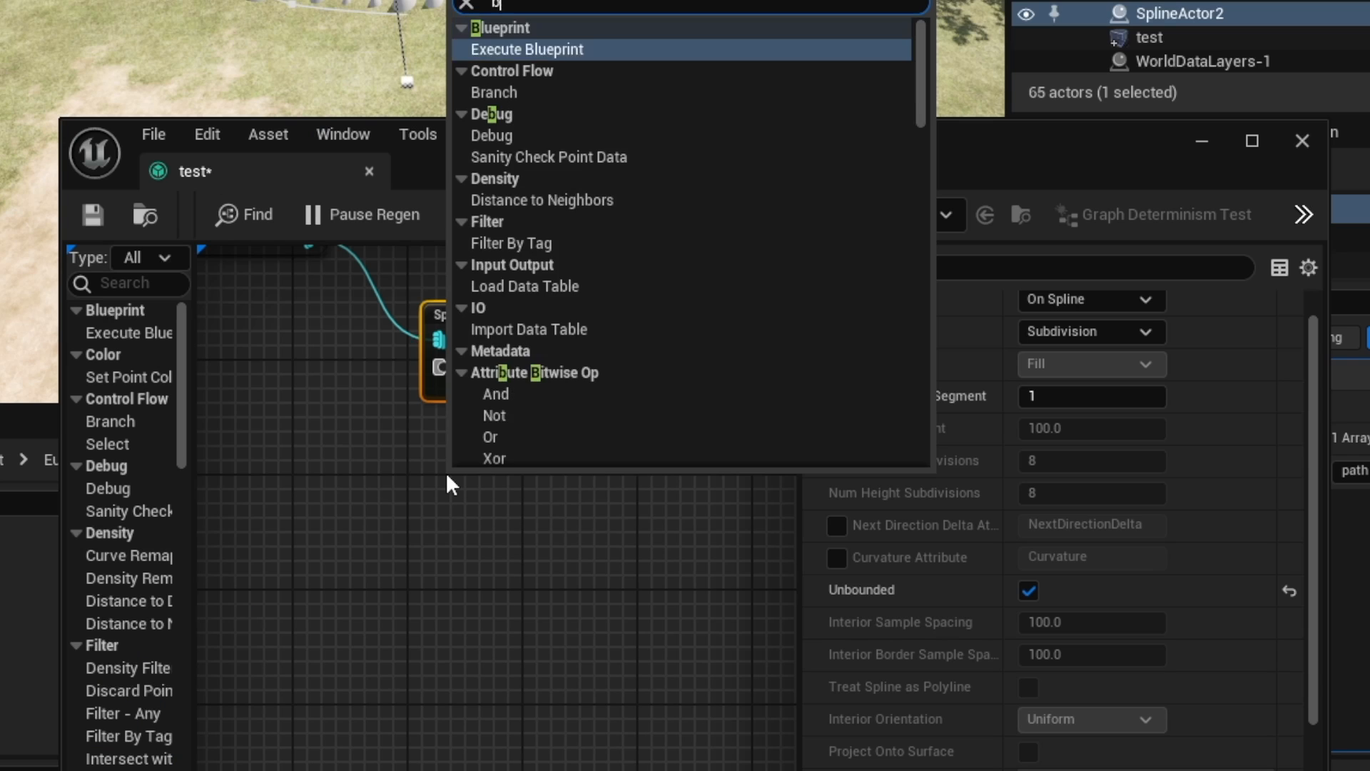
text(oun)
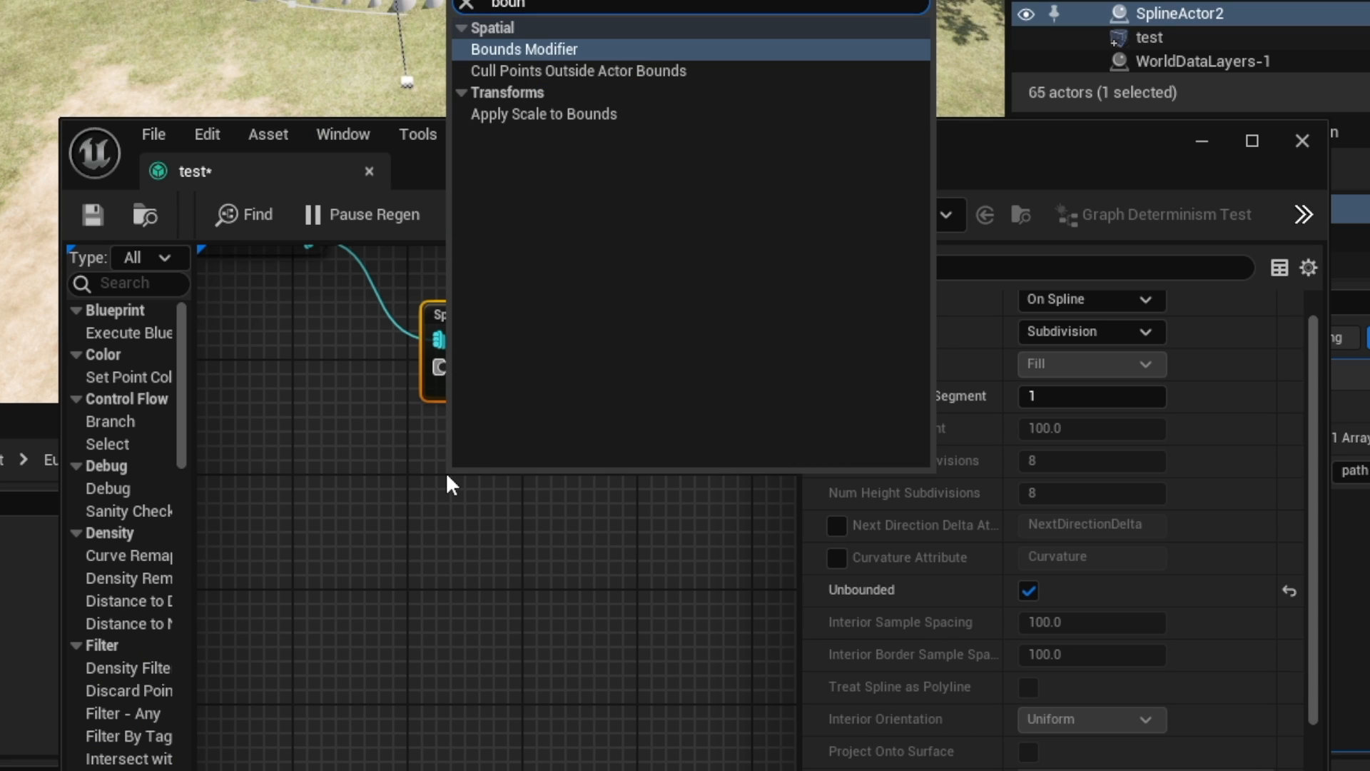
click(496, 54)
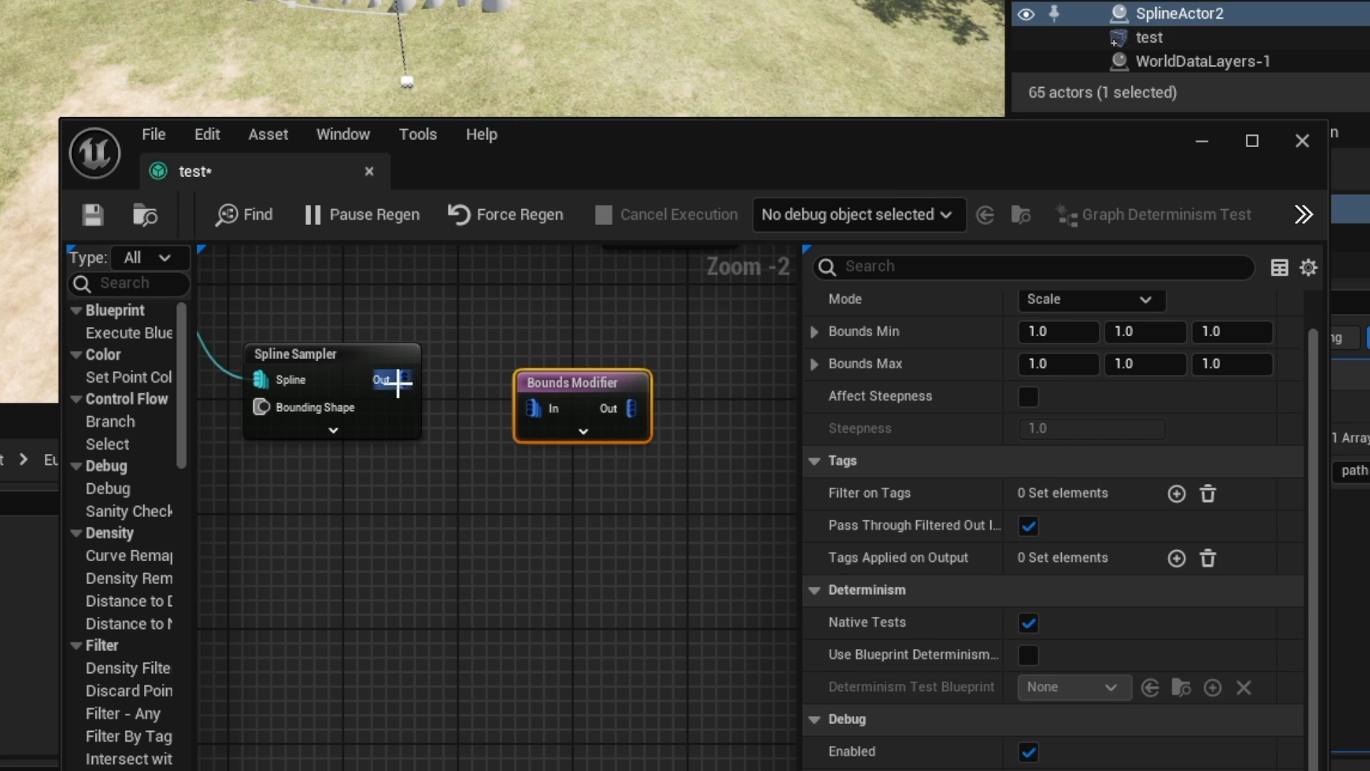
drag(402, 381, 535, 408)
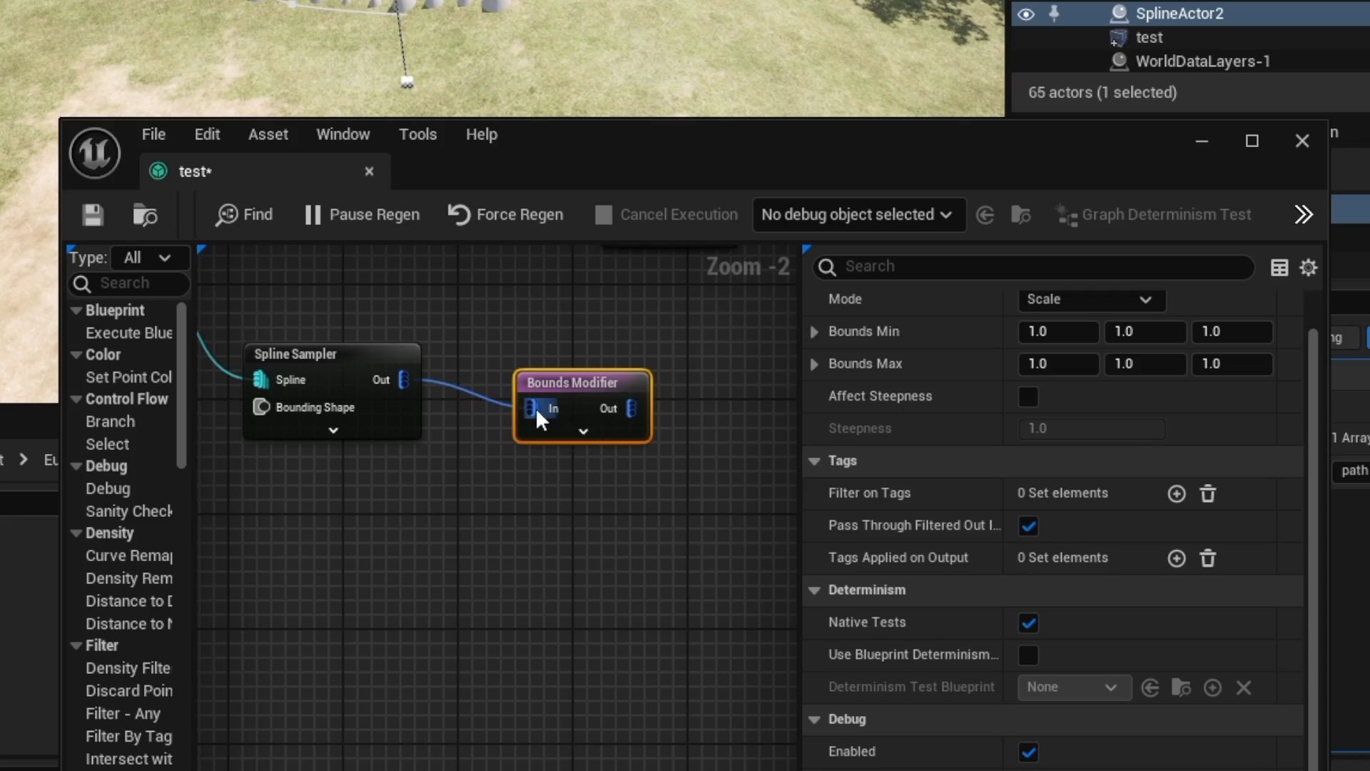
Turn on debug display for the Bounds Modifier and set its Bounds Max Y to 100
mouse_move(581, 228)
right_down()
mouse_move(571, 247)
mouse_move(621, 228)
mouse_move(578, 265)
mouse_move(601, 235)
right_up()
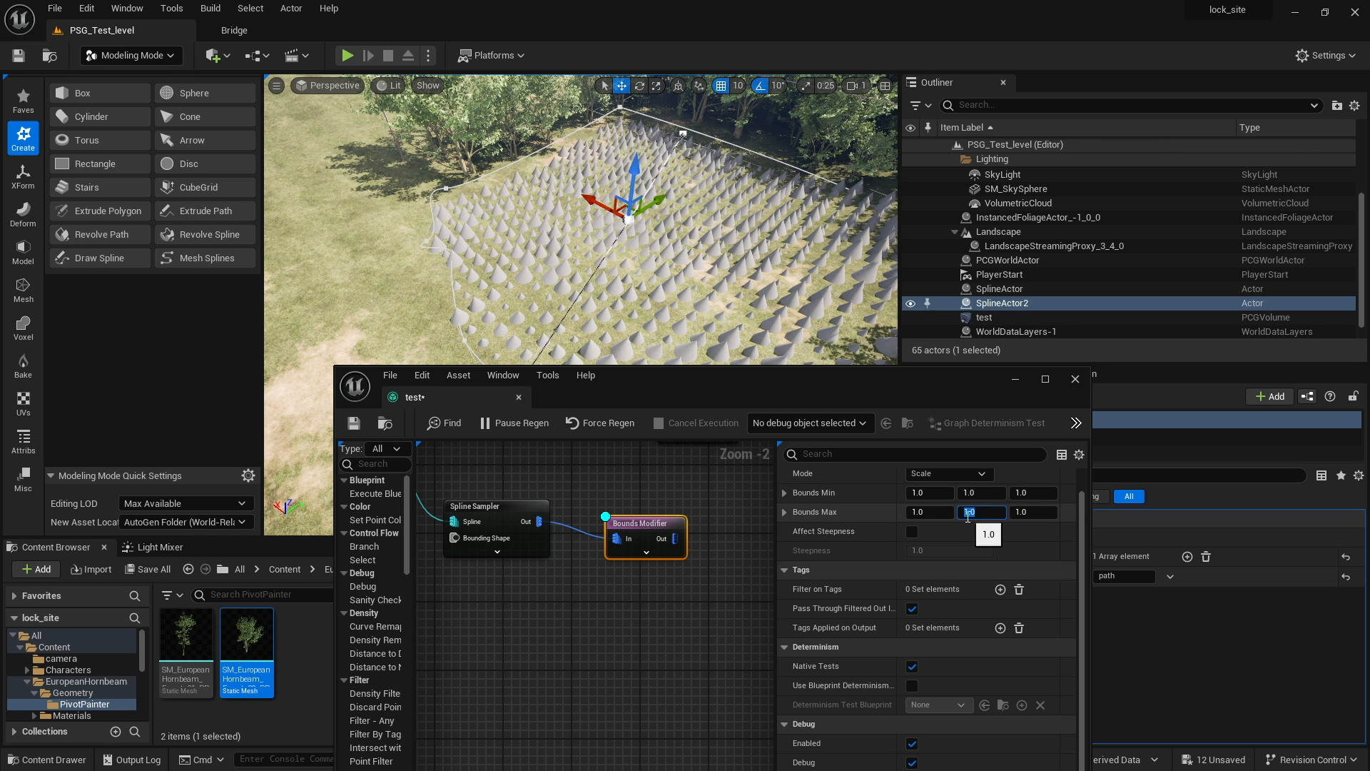
key(Tab)
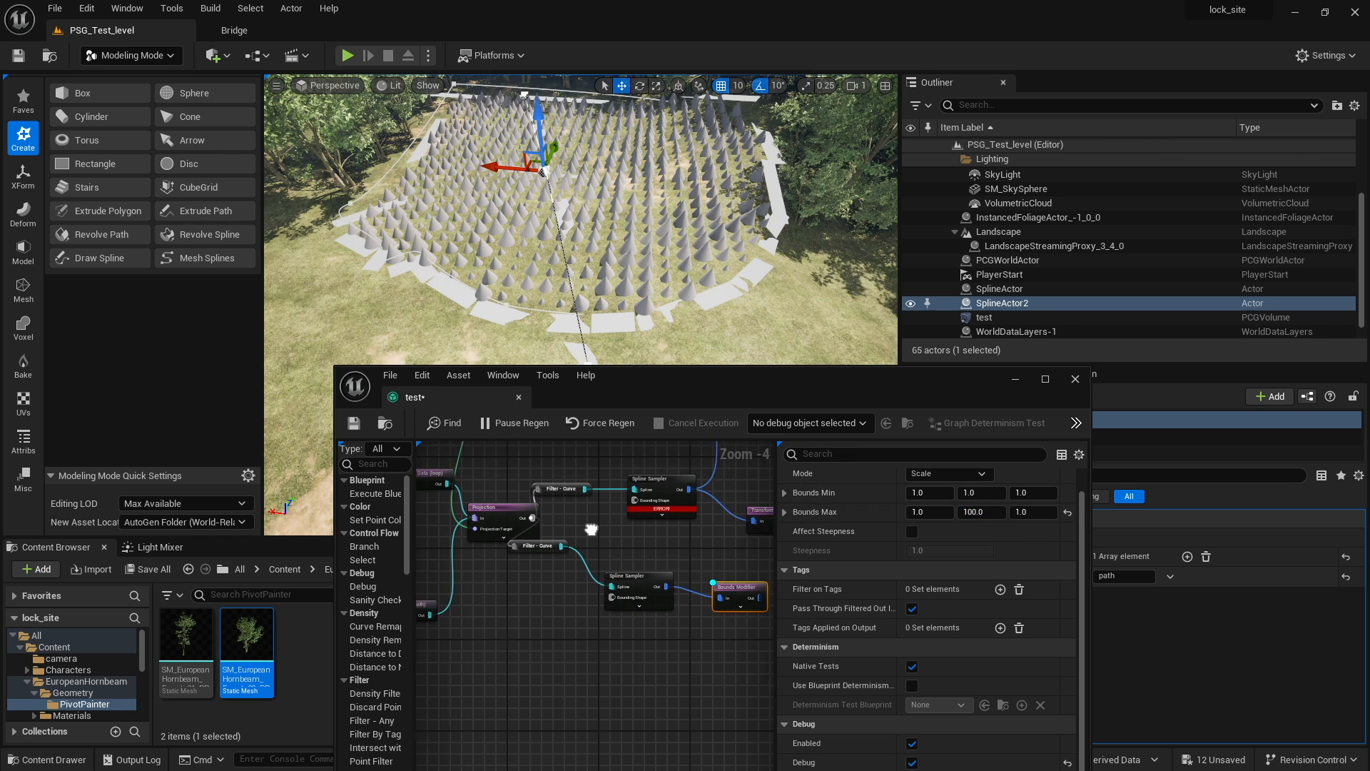
Move the lower Curve filter node down in line with the new Spline Sampler
right_drag(591, 528, 627, 516)
drag(578, 532, 607, 576)
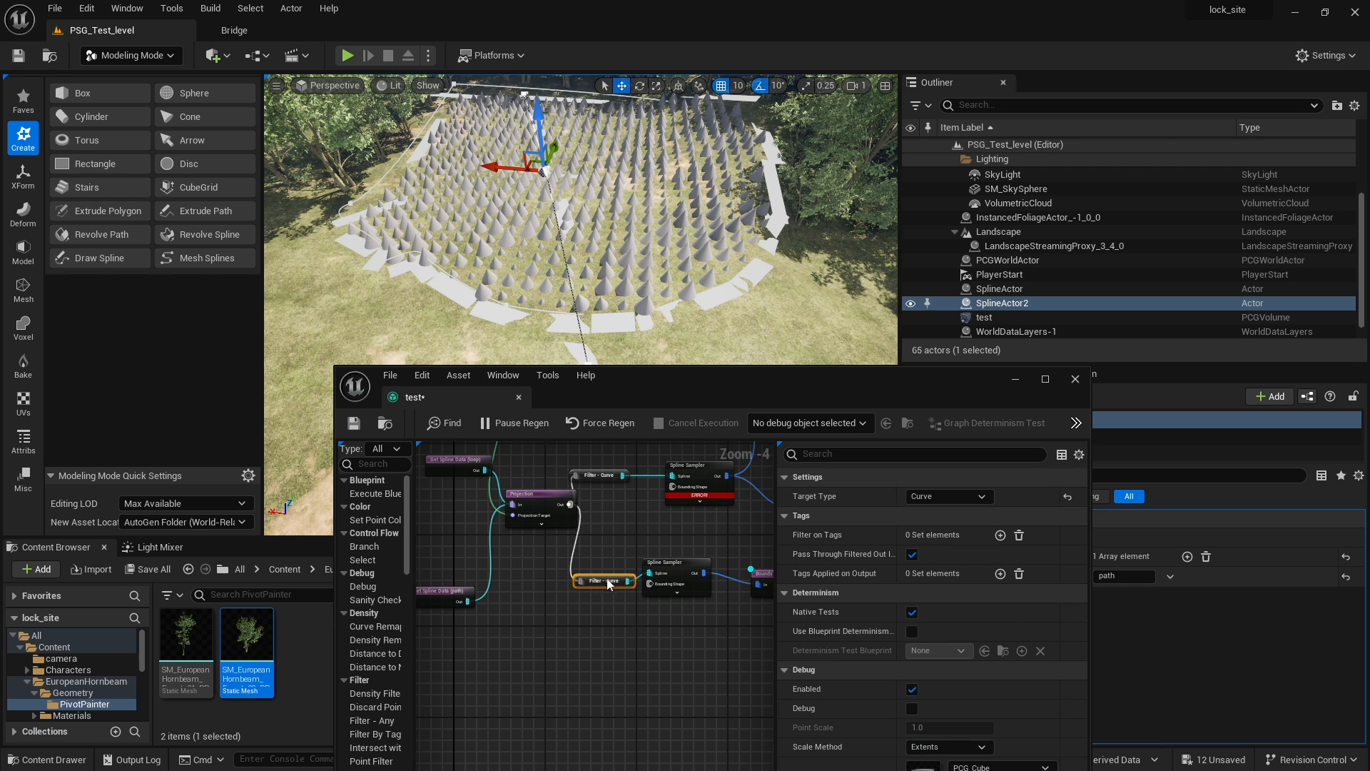
right_drag(606, 576, 598, 549)
Disconnect the path spline data node and the lower Curve filter from the Projection node
key(ctrl+z)
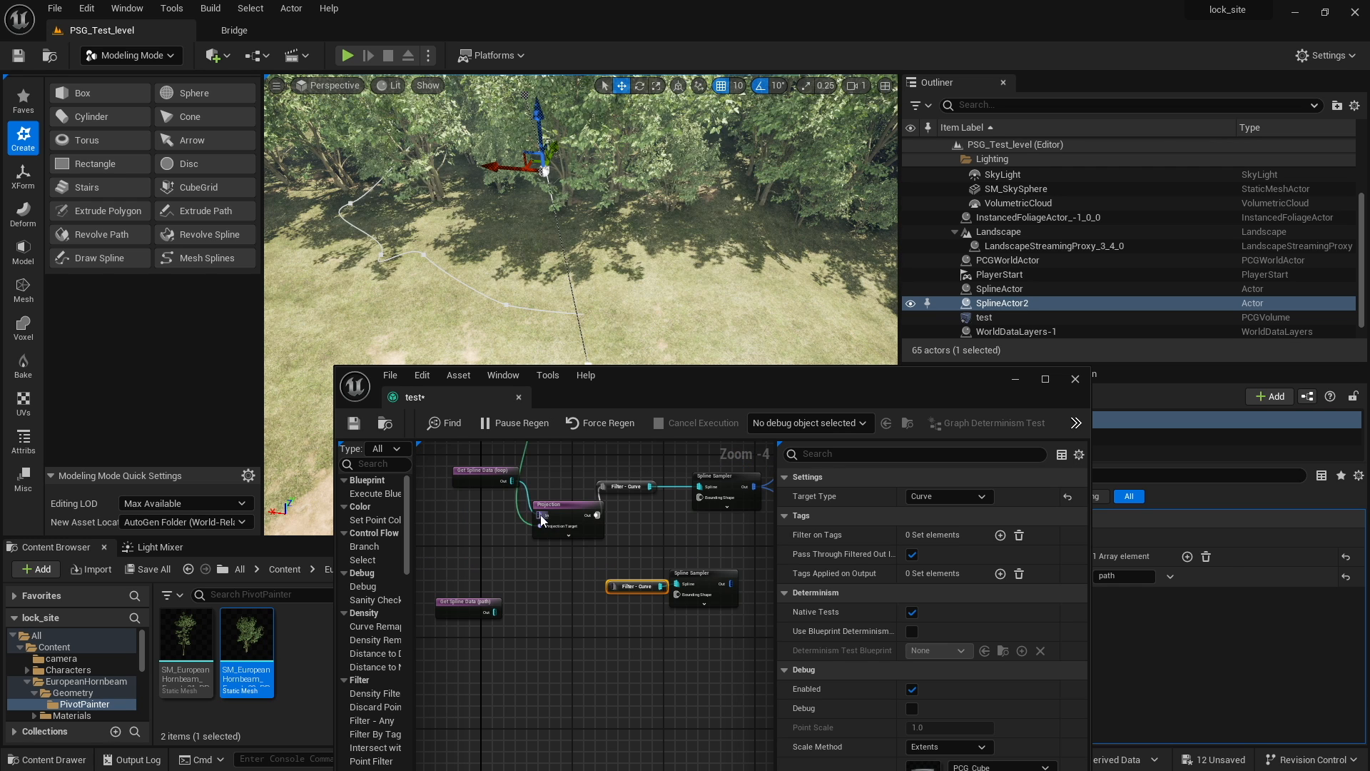
drag(540, 519, 540, 519)
right_drag(570, 595, 541, 551)
right_drag(579, 575, 547, 567)
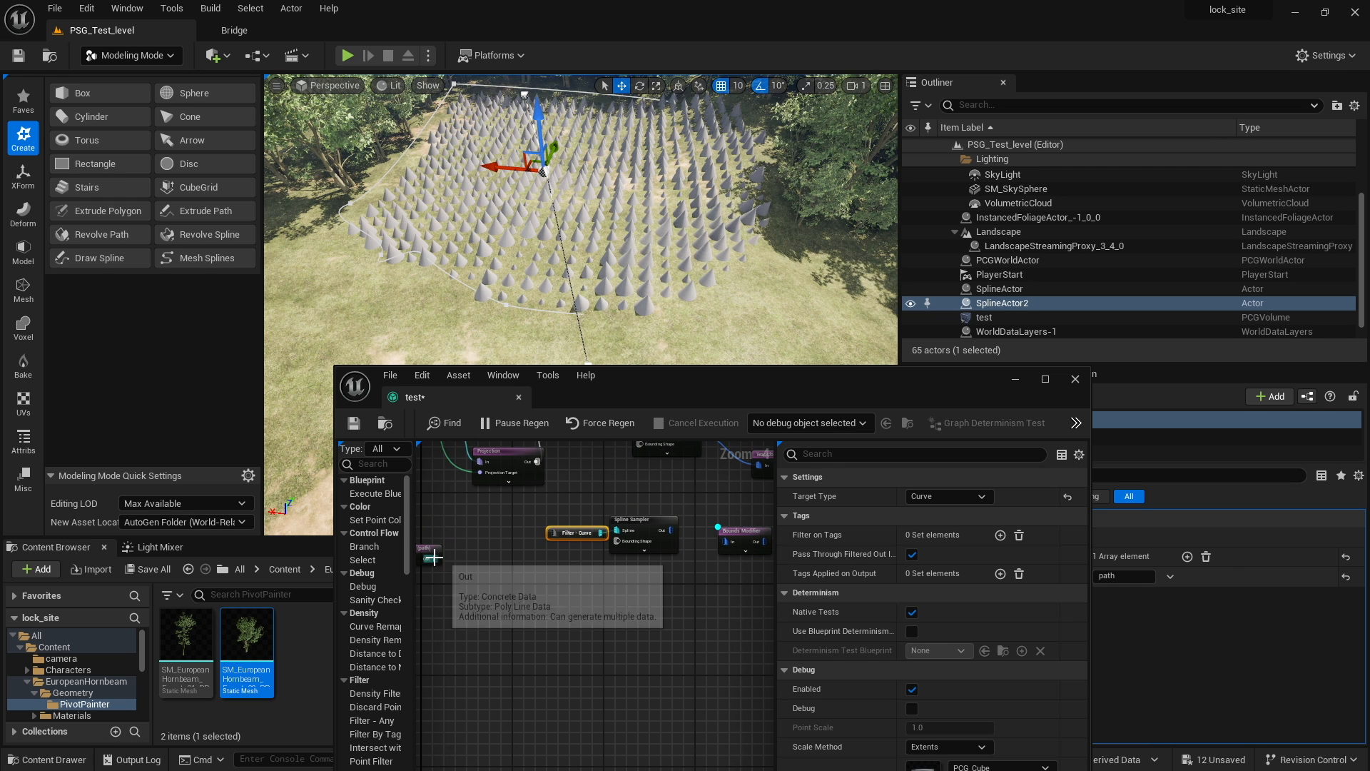
Delete the lower Curve filter node in front of the new Spline Sampler
drag(433, 558, 559, 593)
key(Escape)
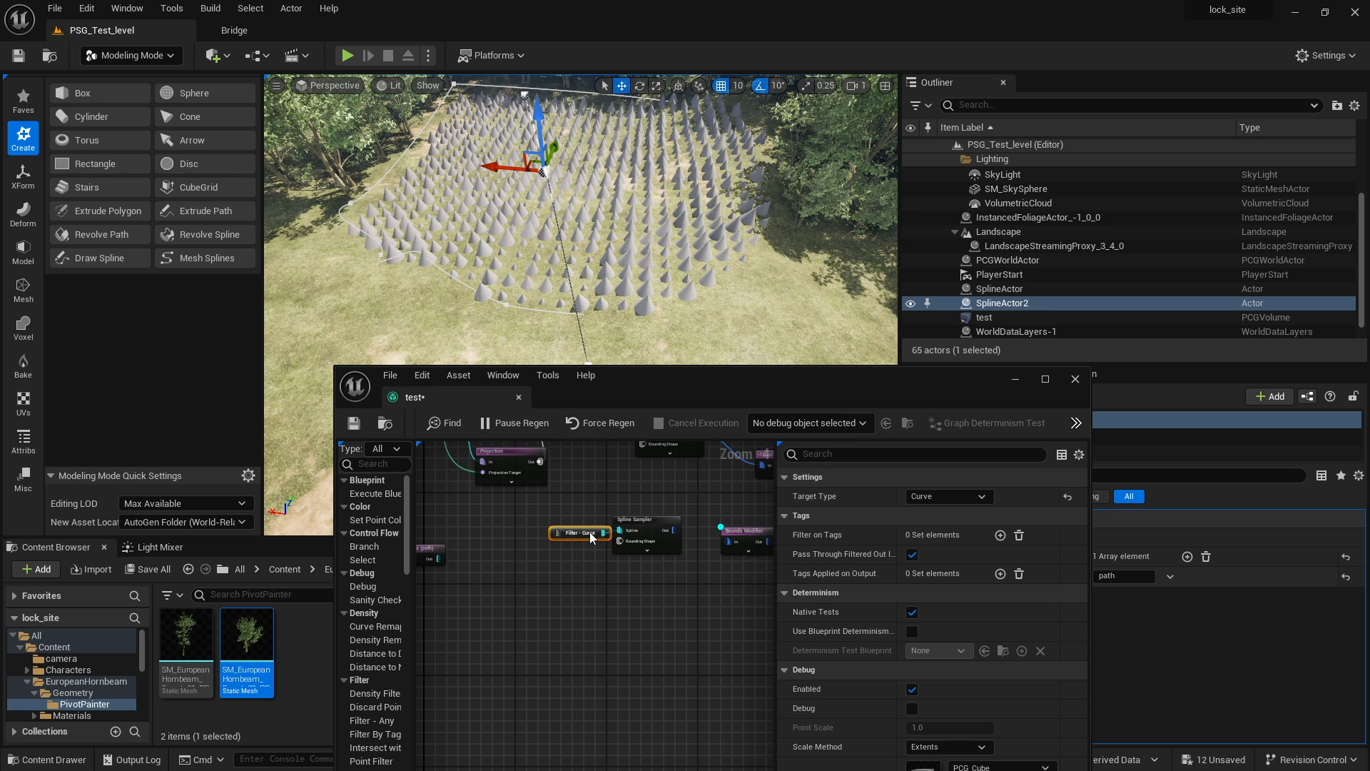
key(Delete)
right_drag(554, 552, 618, 535)
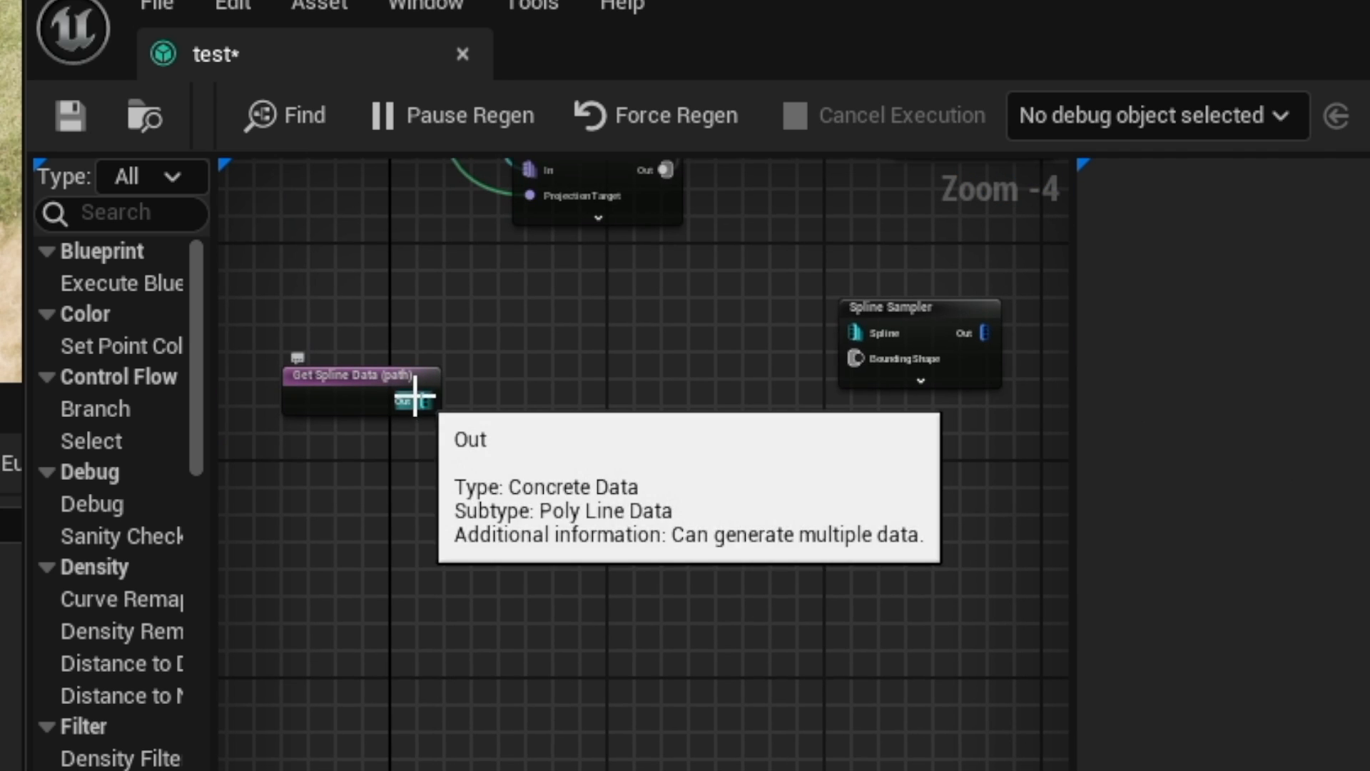
Connect the path spline data node to the new Spline Sampler and the sampler's output to the Bounds Modifier
drag(502, 542, 683, 513)
drag(854, 328, 855, 329)
right_drag(929, 366, 614, 353)
drag(668, 318, 791, 346)
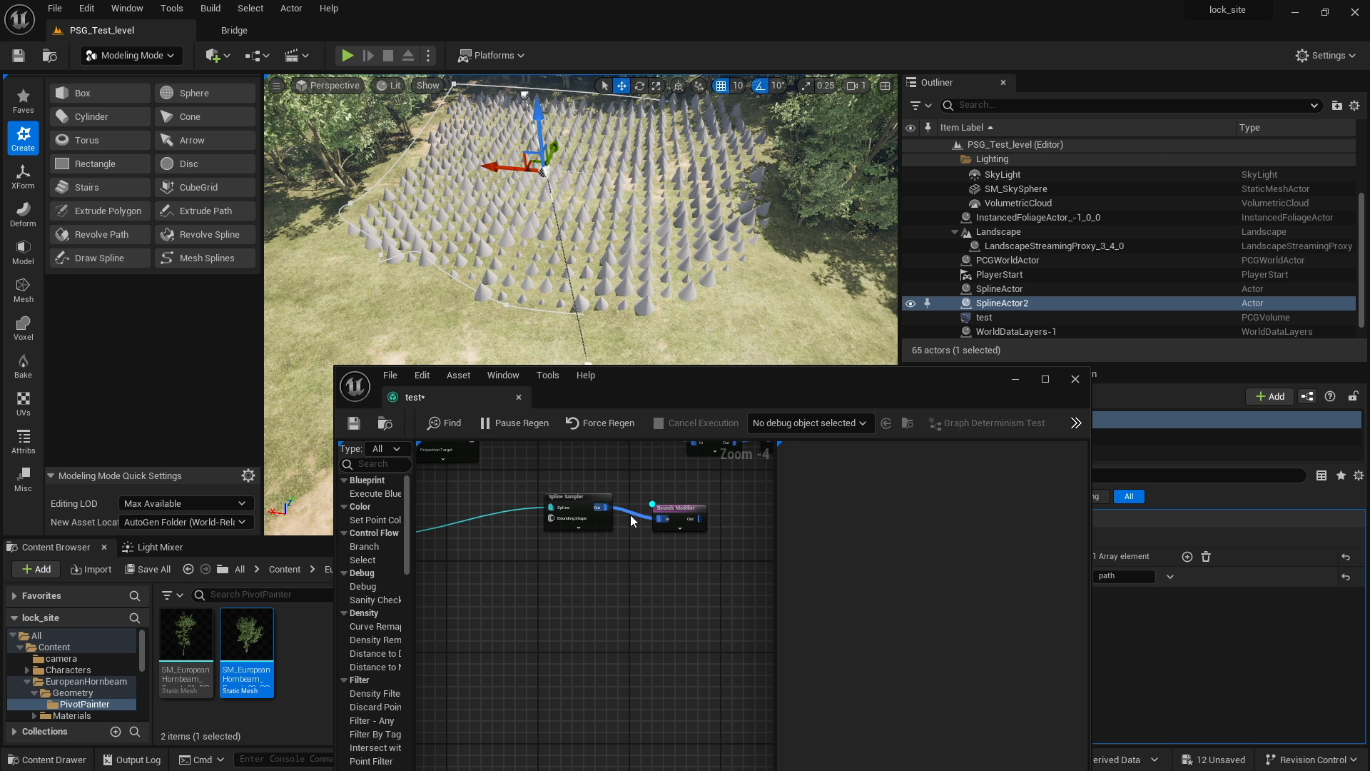
Set the Bounds Modifier's Bounds Max Y to 100
click(681, 519)
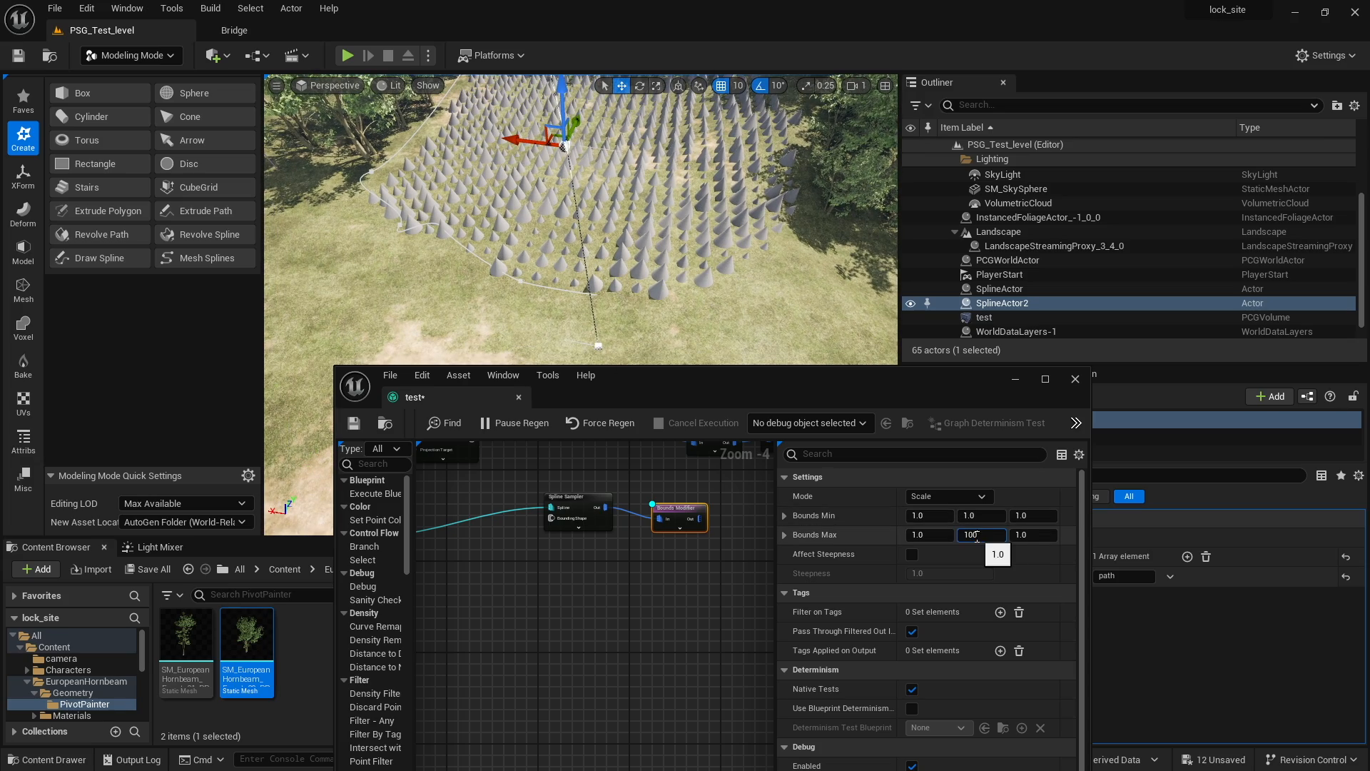
key(Return)
mouse_move(642, 257)
right_down()
mouse_move(632, 164)
mouse_move(642, 244)
right_up()
key(s)
Disconnect the Transform Points node from the Static Mesh Spawner in the cone branch to hide the cones
right_drag(626, 511, 566, 619)
scroll(567, 555, down, 2)
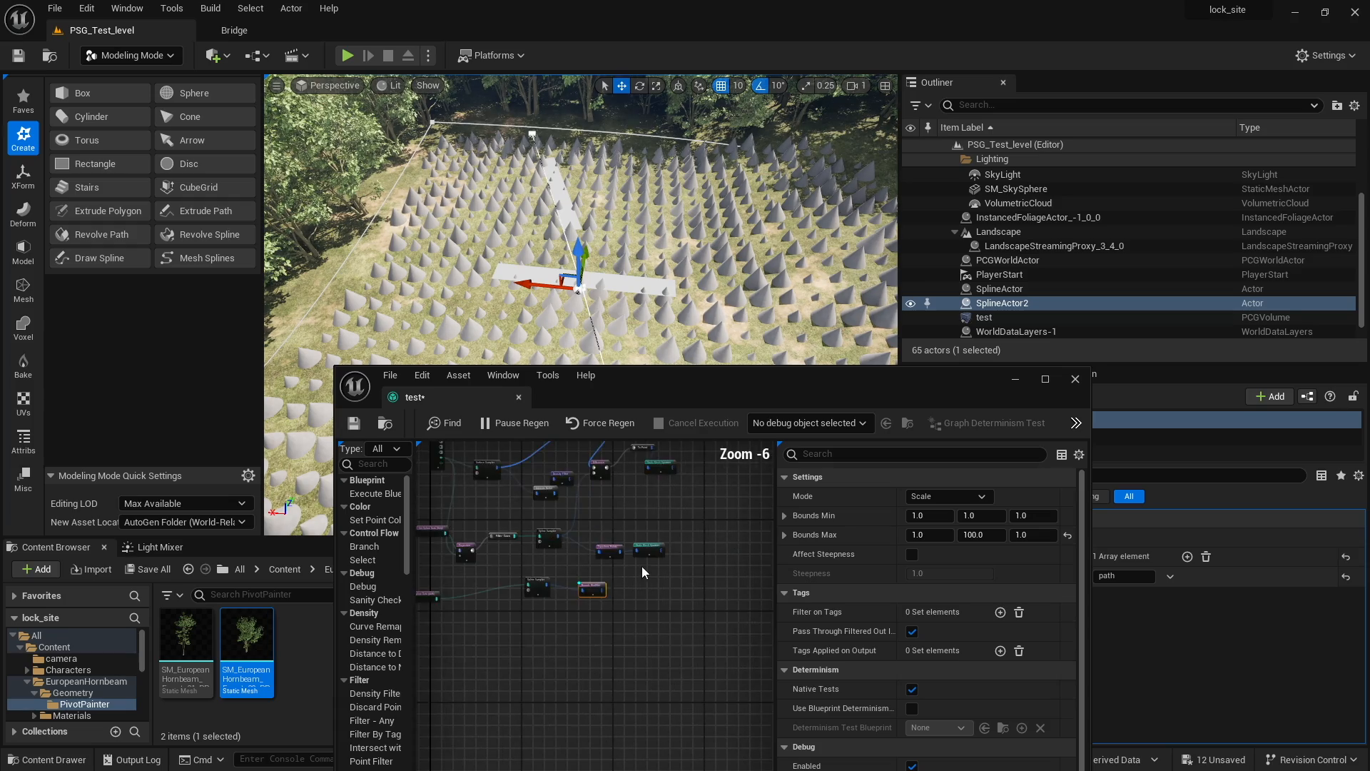
scroll(641, 566, up, 2)
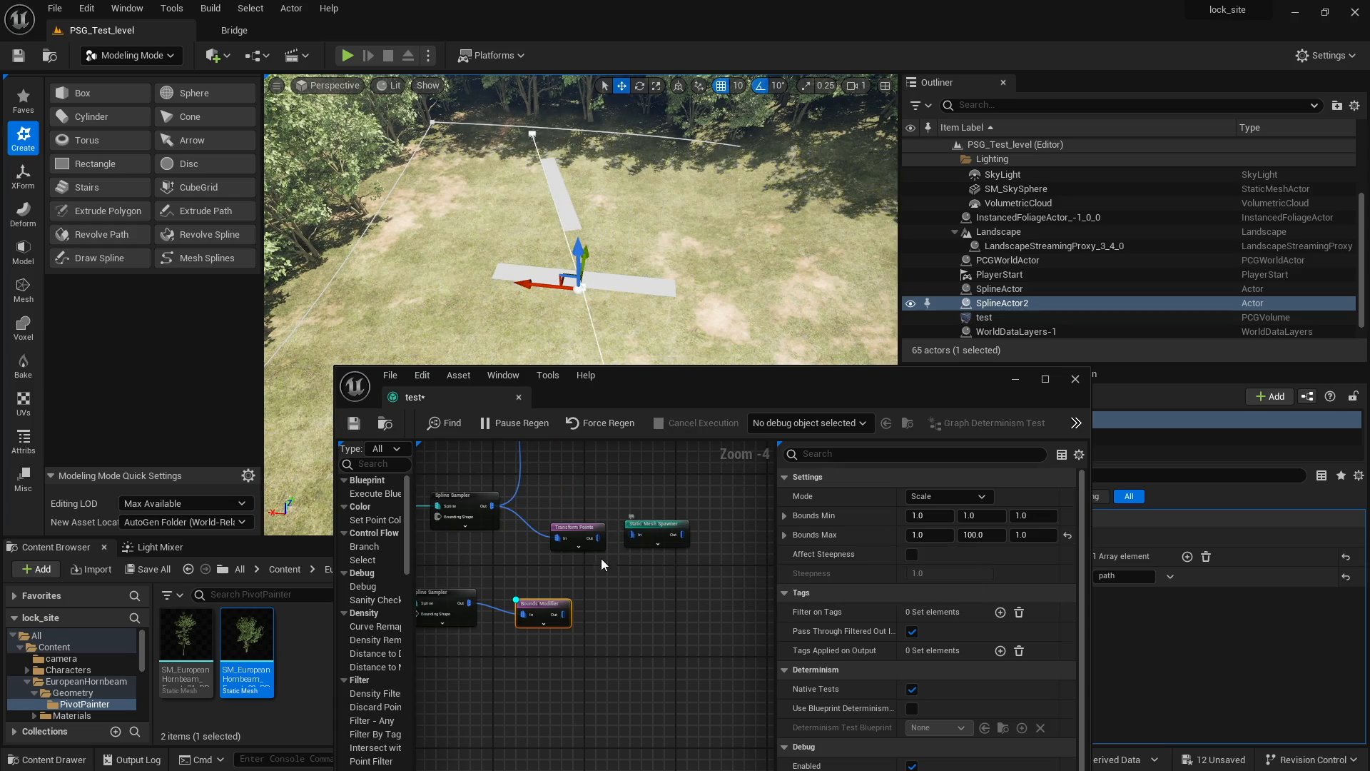
key(d)
right_drag(576, 263, 531, 265)
key(a)
Change the path branch's Spline Sampler mode to Distance
click(440, 588)
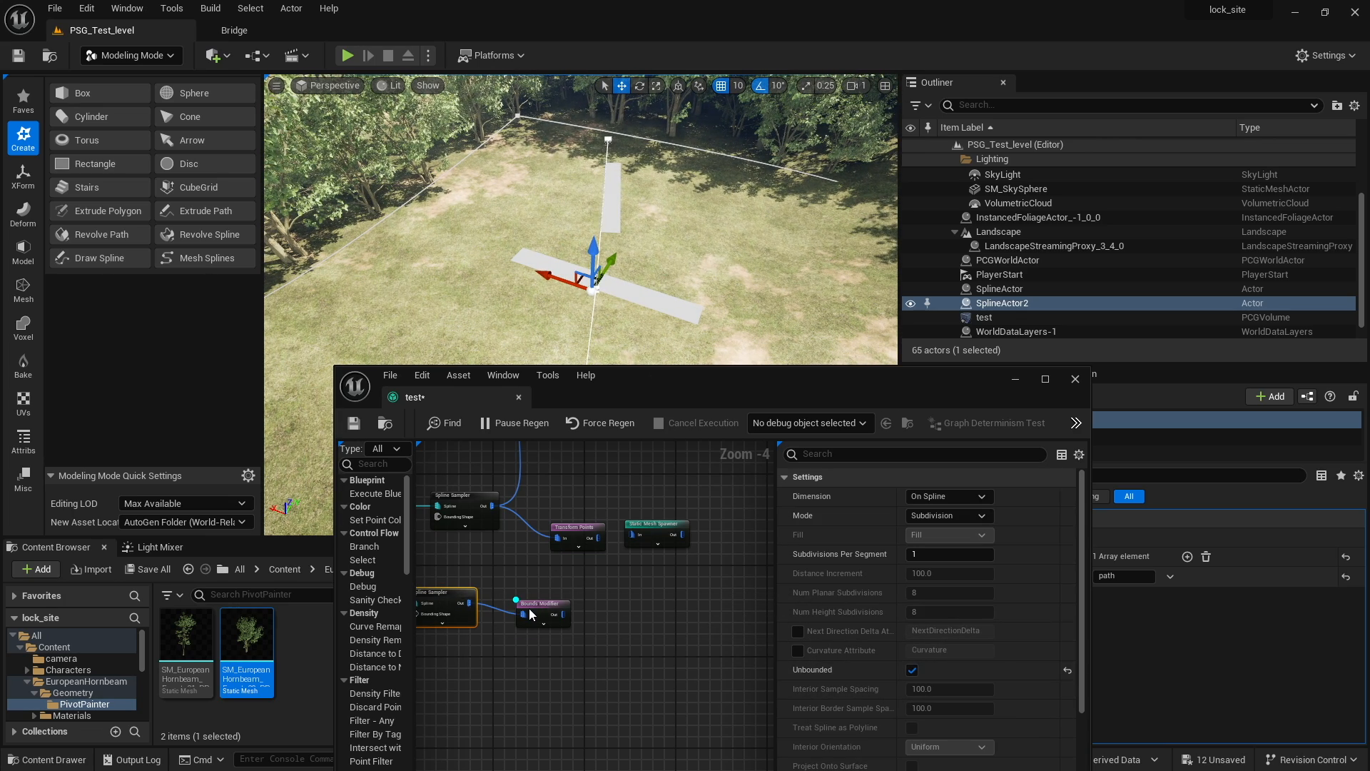
scroll(532, 614, up, 3)
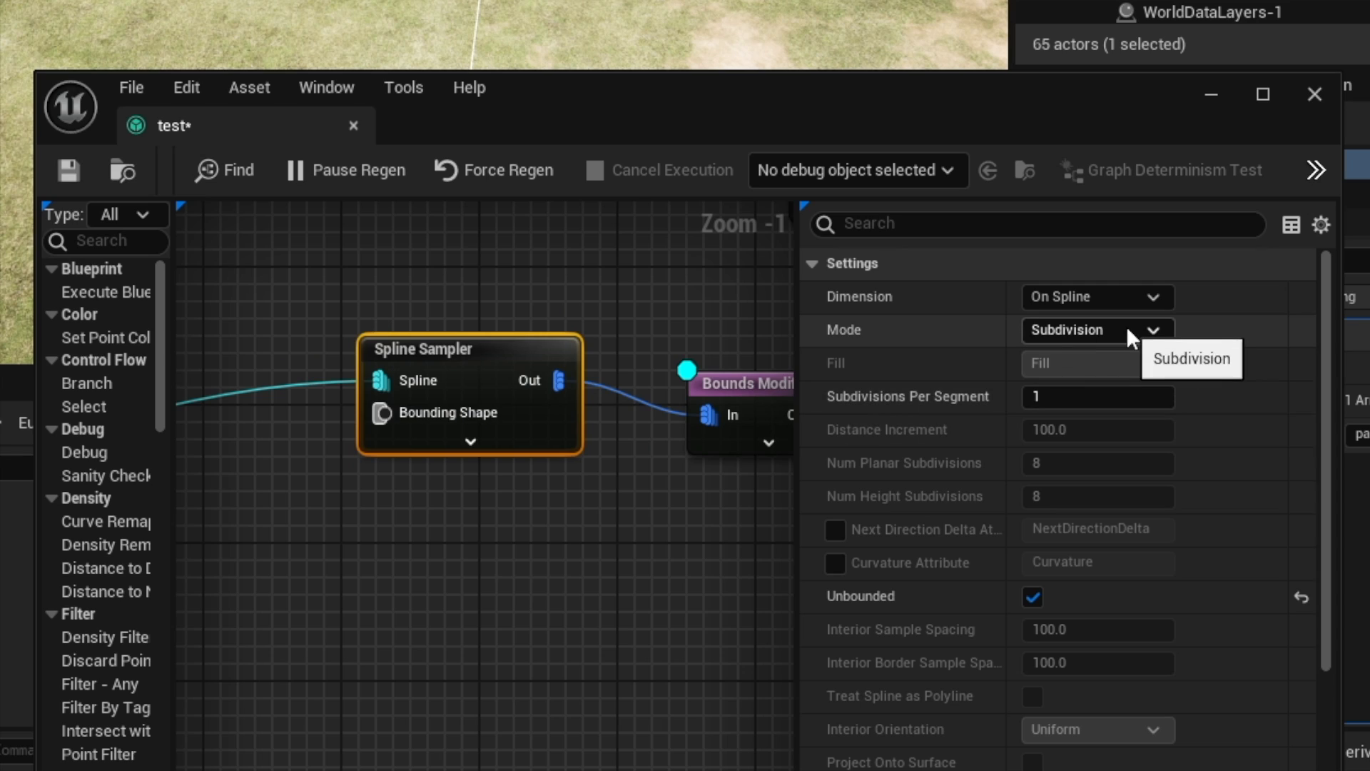
click(1125, 328)
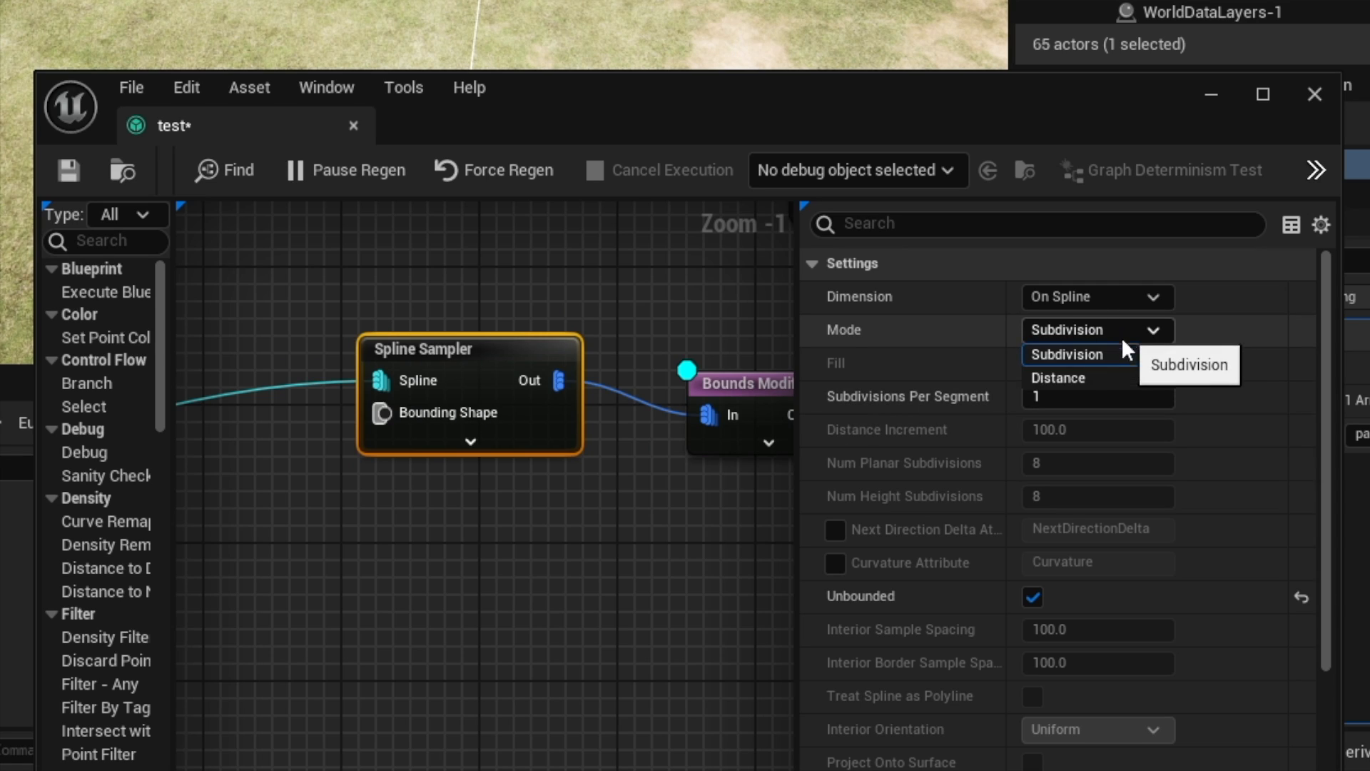
click(1099, 355)
right_drag(500, 207, 541, 196)
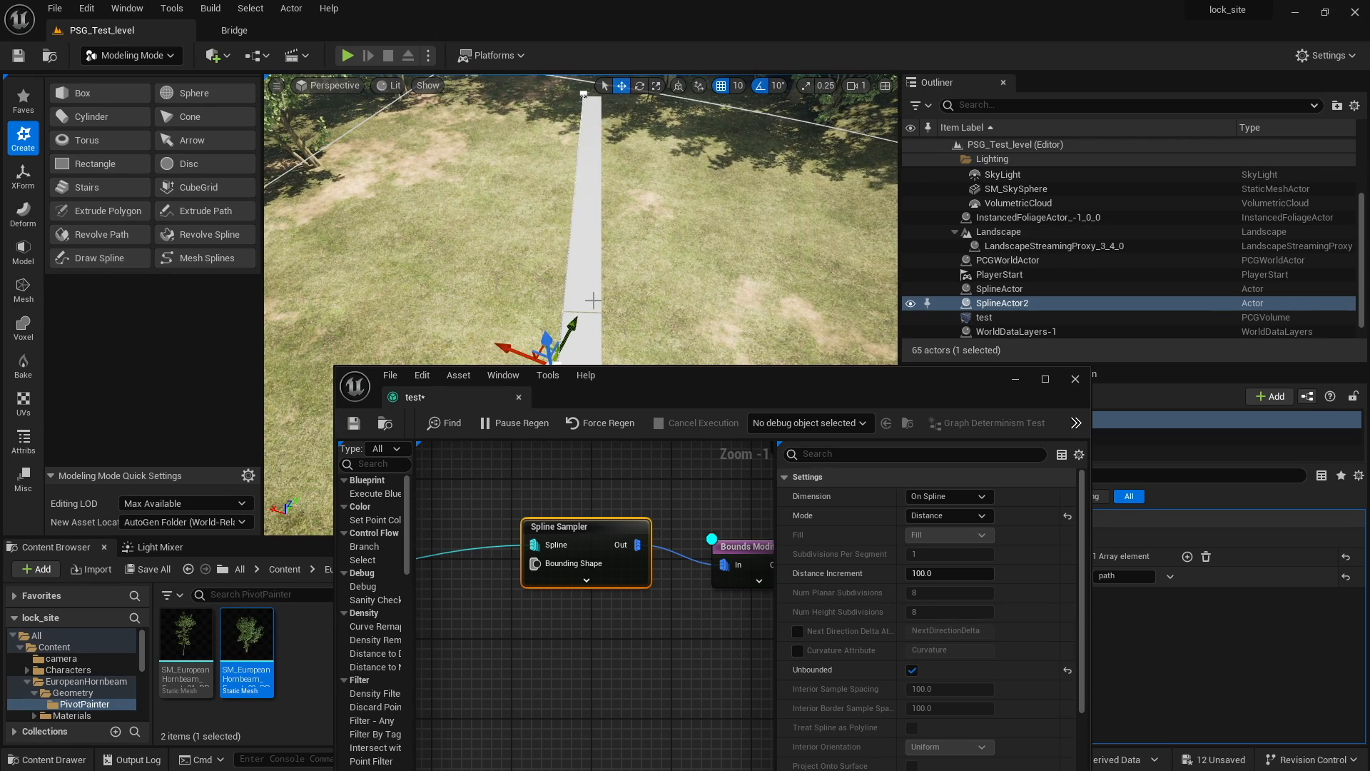
Set the Bounds Modifier's Bounds Max Y and Bounds Min Y to 200
right_drag(678, 573, 573, 534)
click(648, 511)
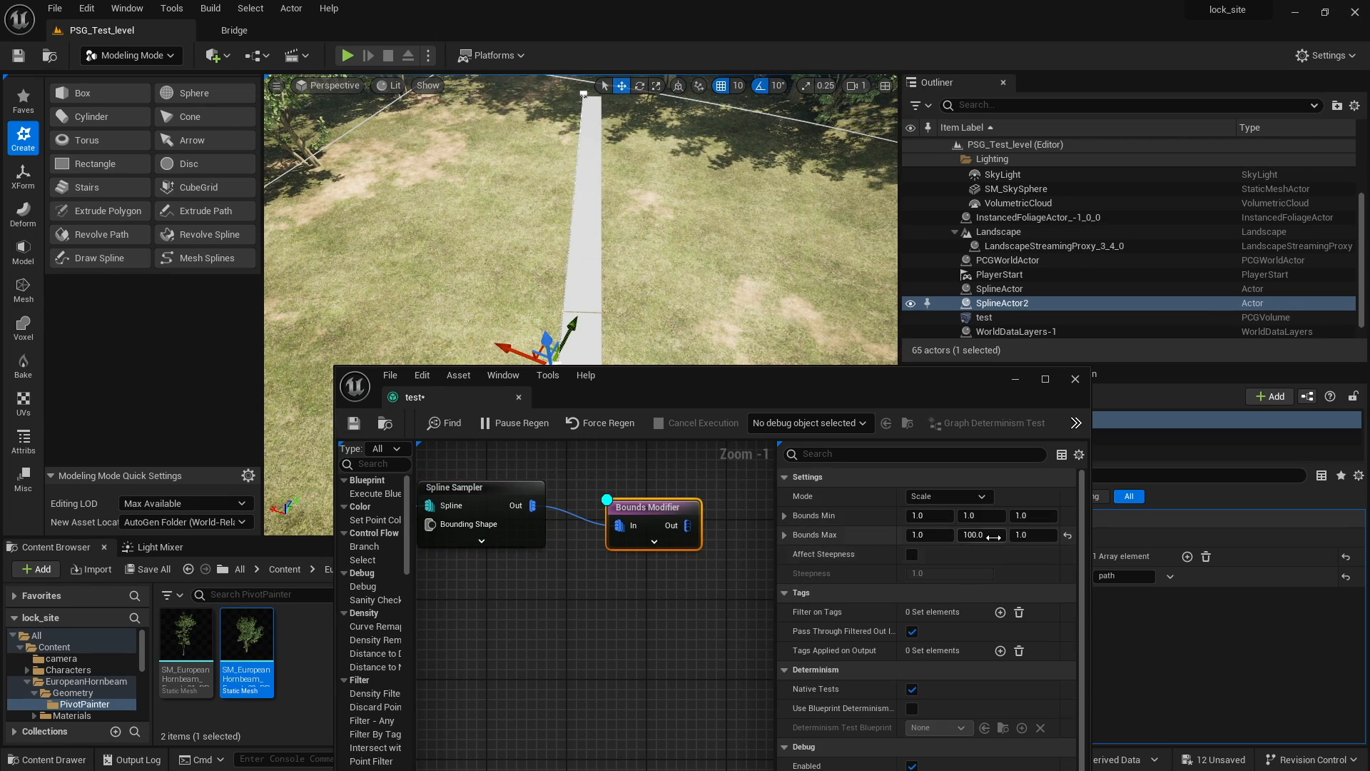
text(200)
key(Tab)
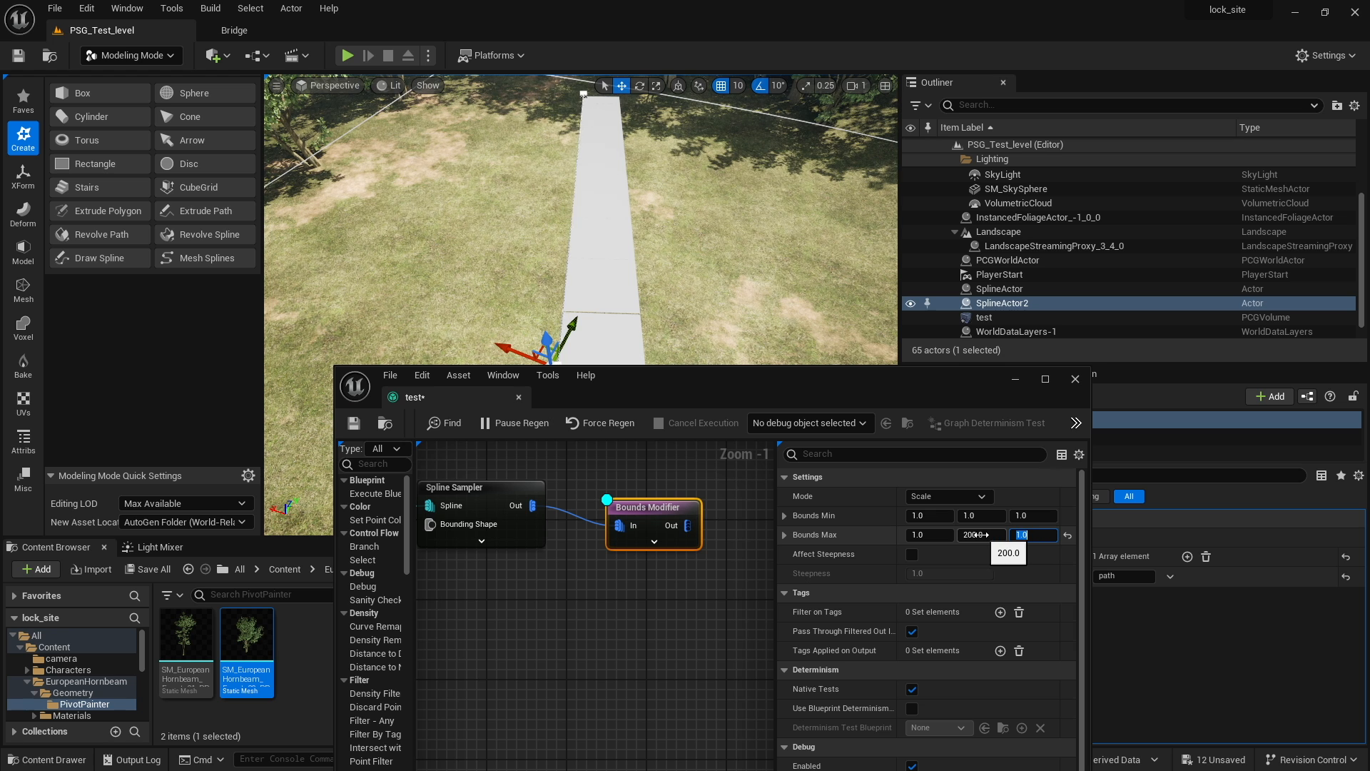
click(989, 517)
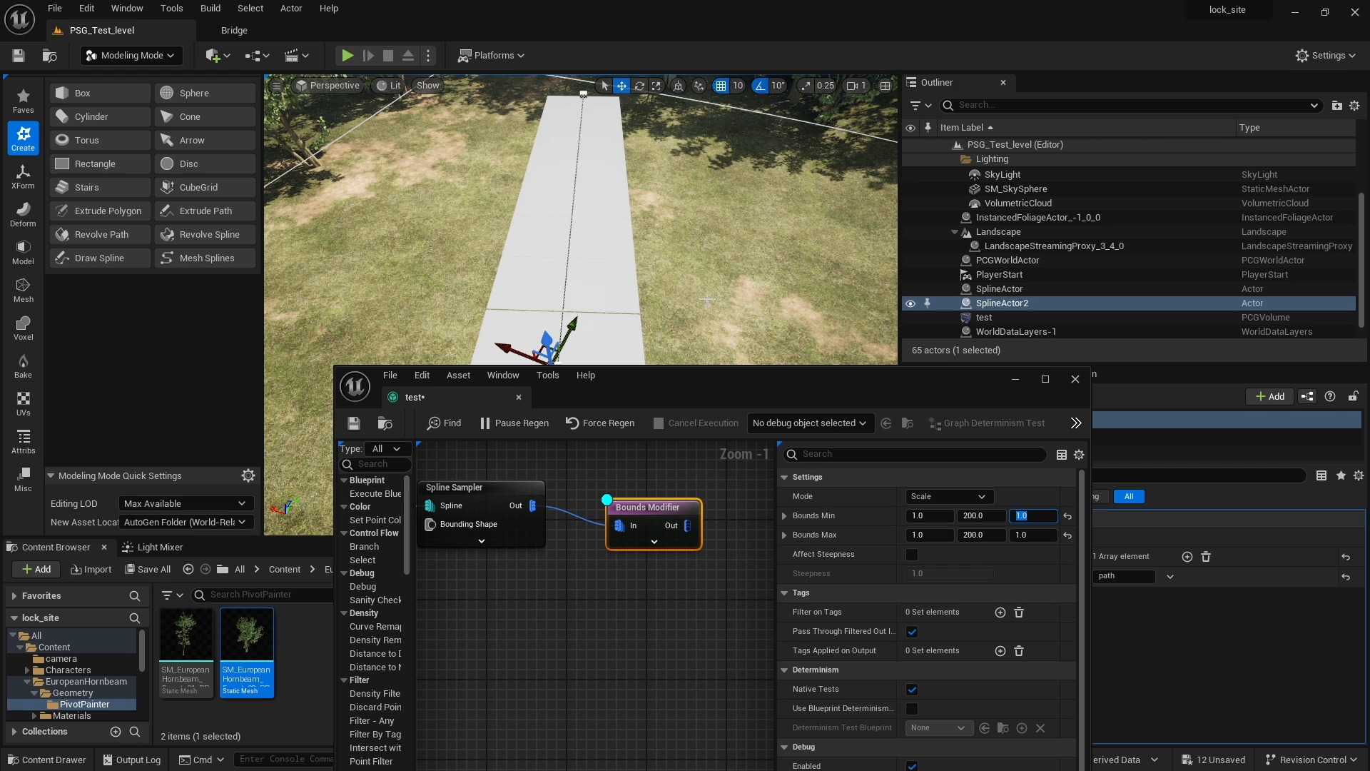
right_drag(696, 296, 671, 312)
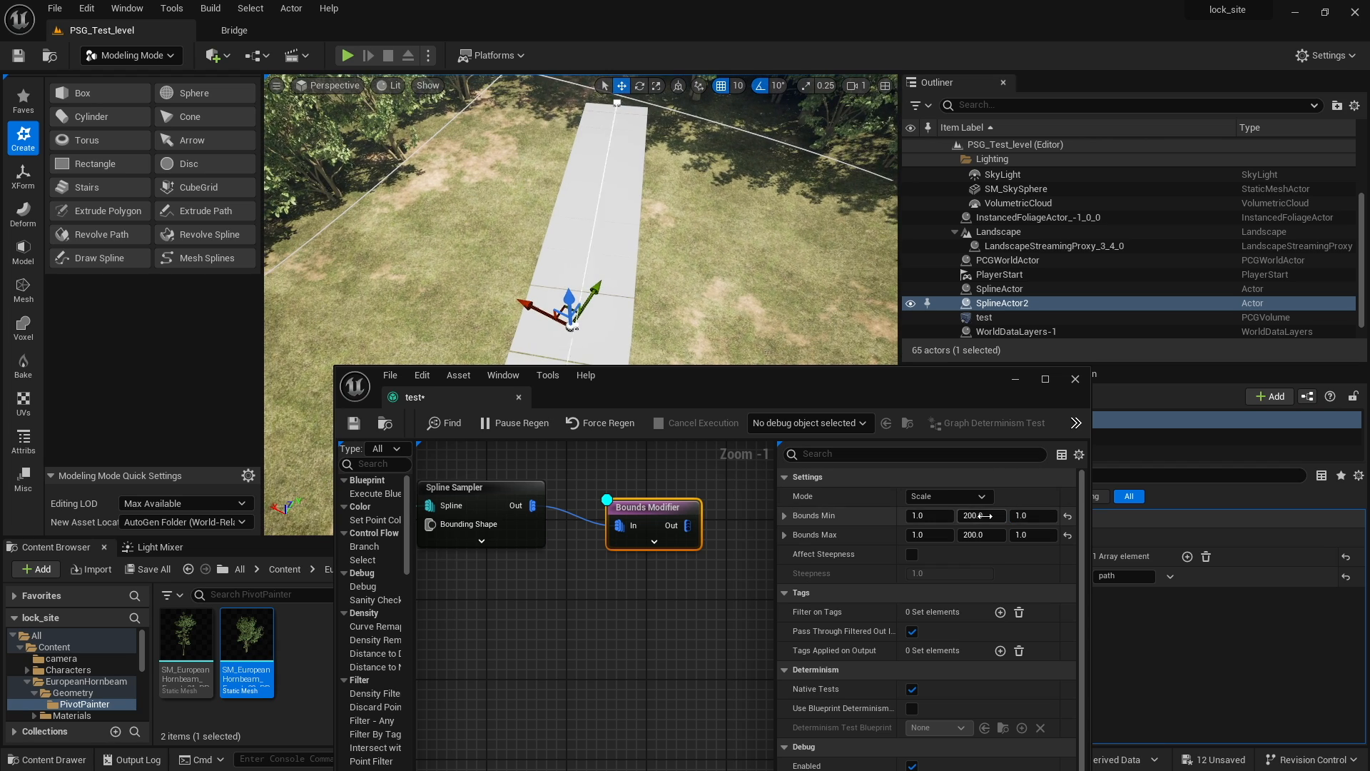
Try a Bounds Min Y of 0 on the Bounds Modifier, then set it to 100
click(986, 516)
text(0)
key(Tab)
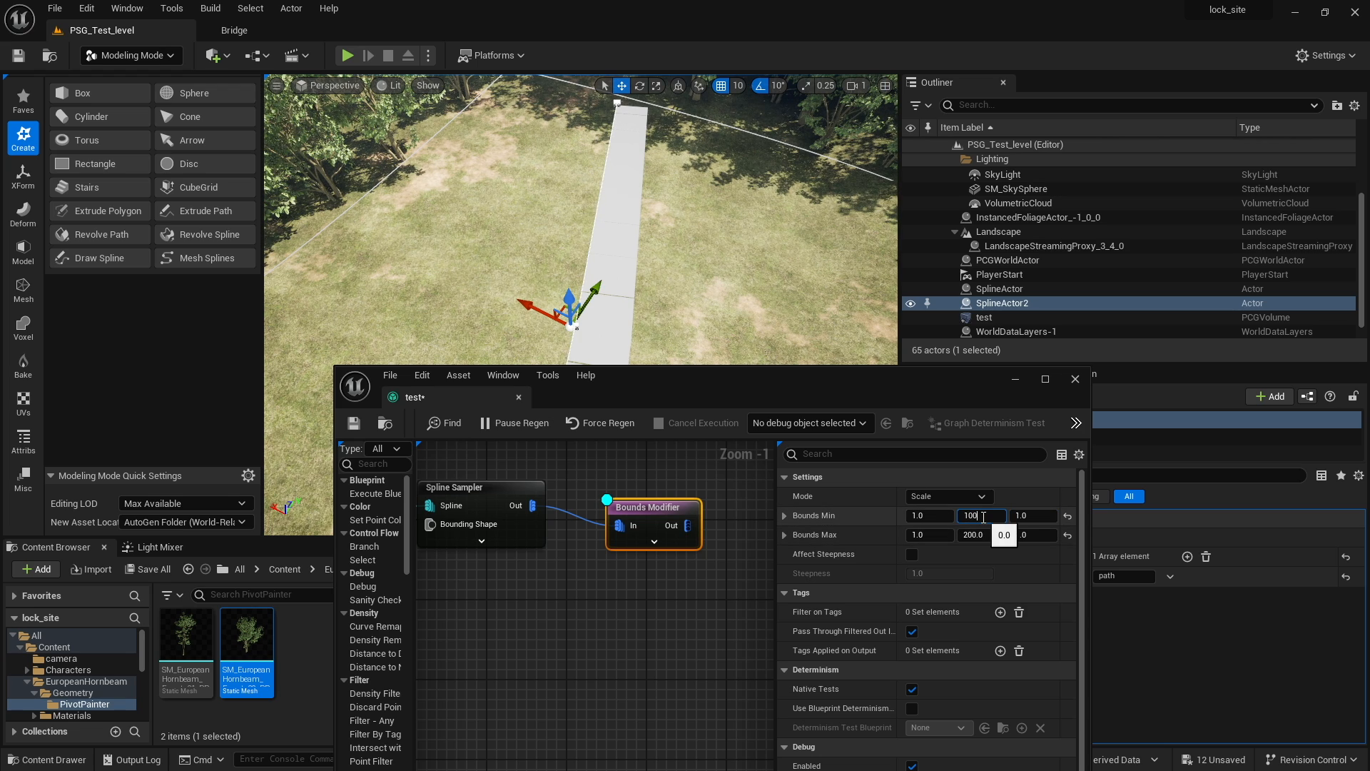
key(Tab)
right_drag(571, 264, 537, 275)
Add a Projection node after the Bounds Modifier and feed the Bounds Modifier's output into its In pin
scroll(606, 556, down, 3)
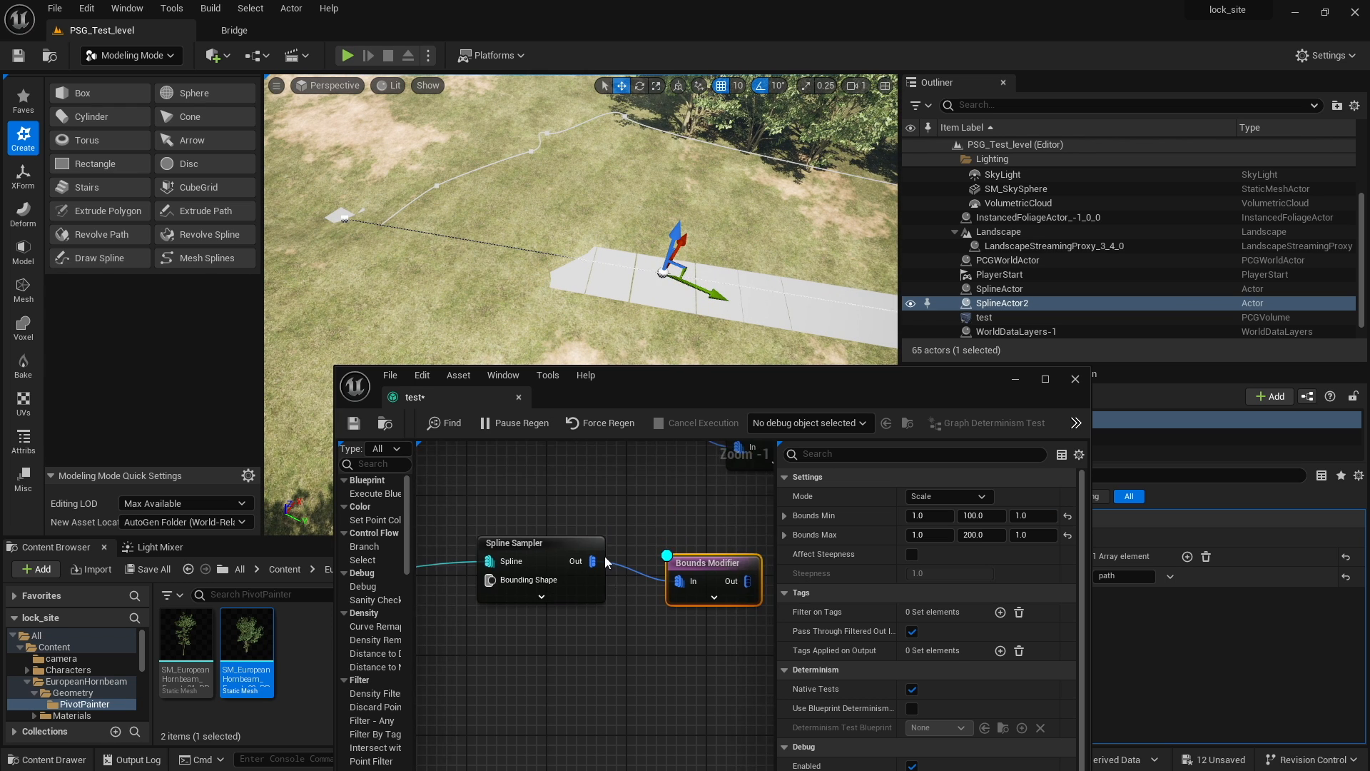
right_click(684, 567)
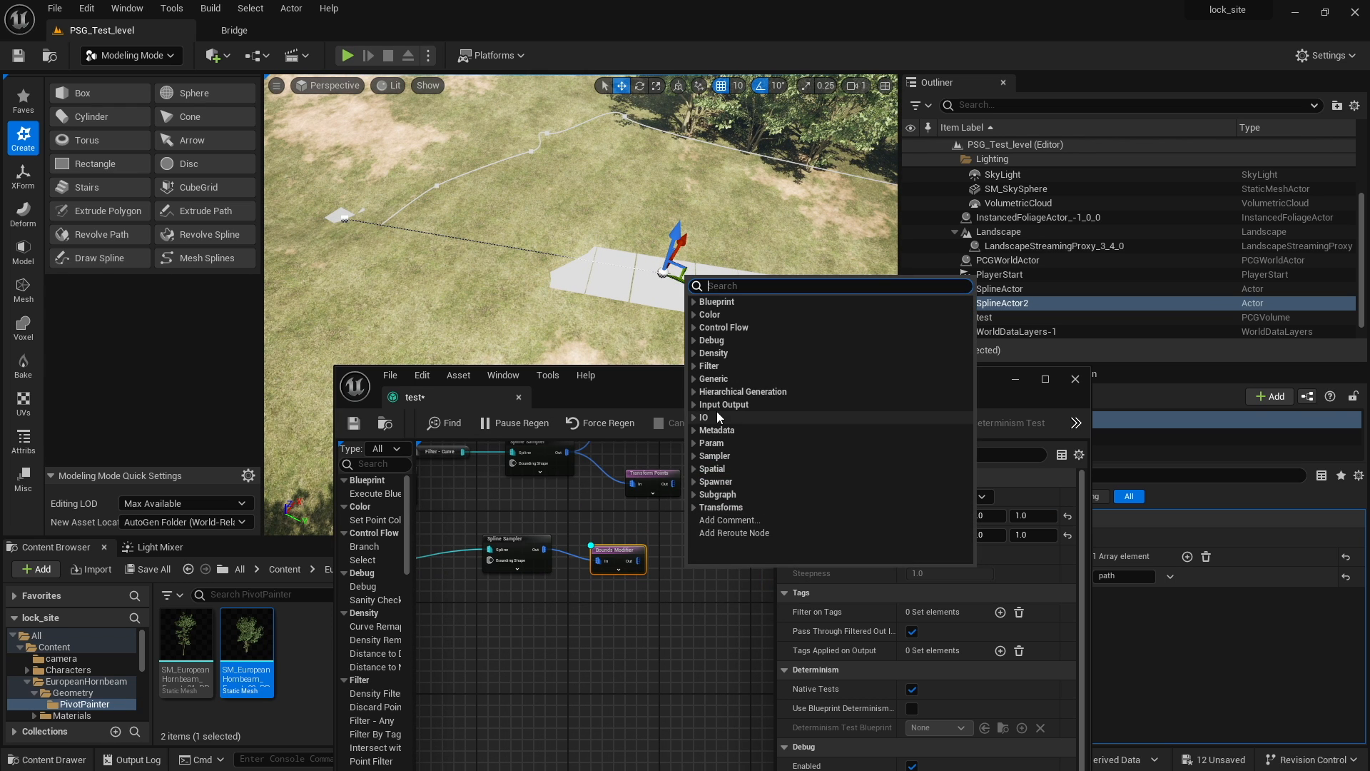
text(PROJ)
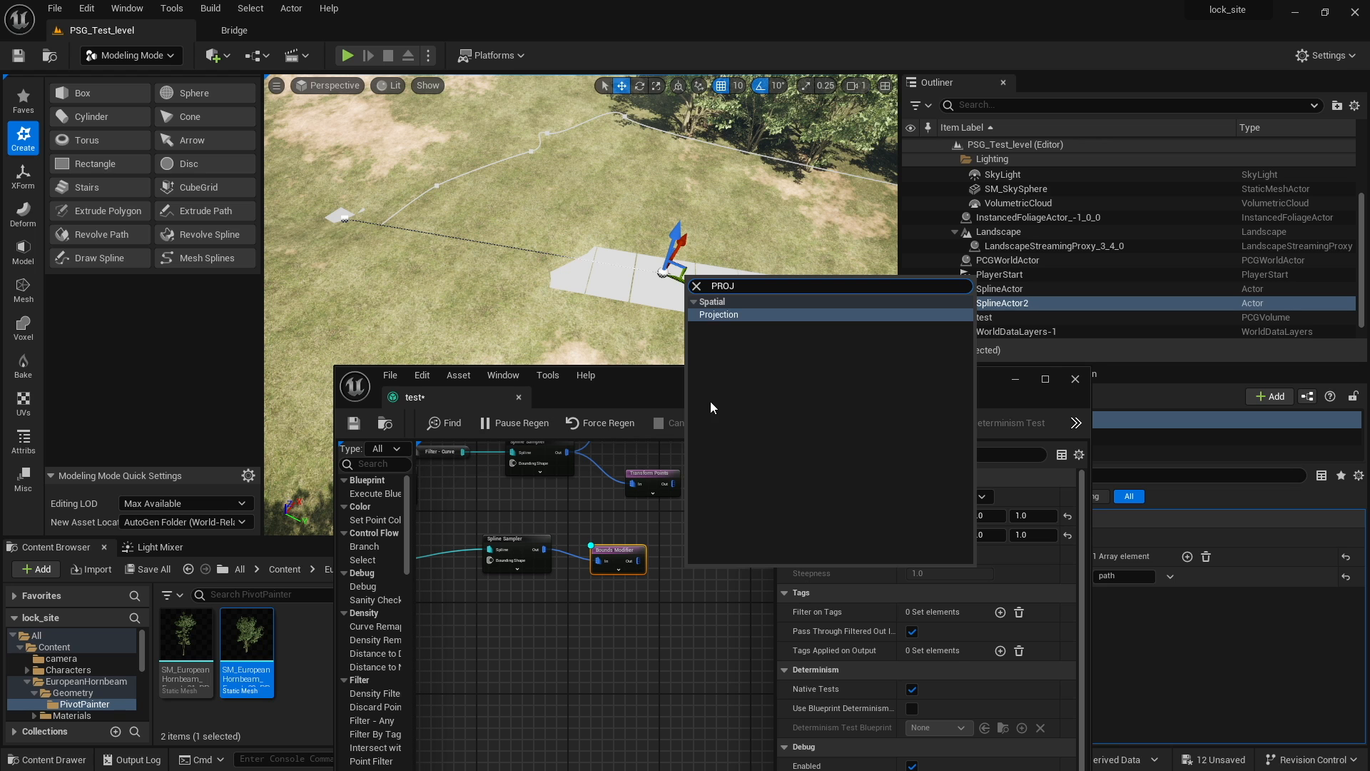
click(713, 316)
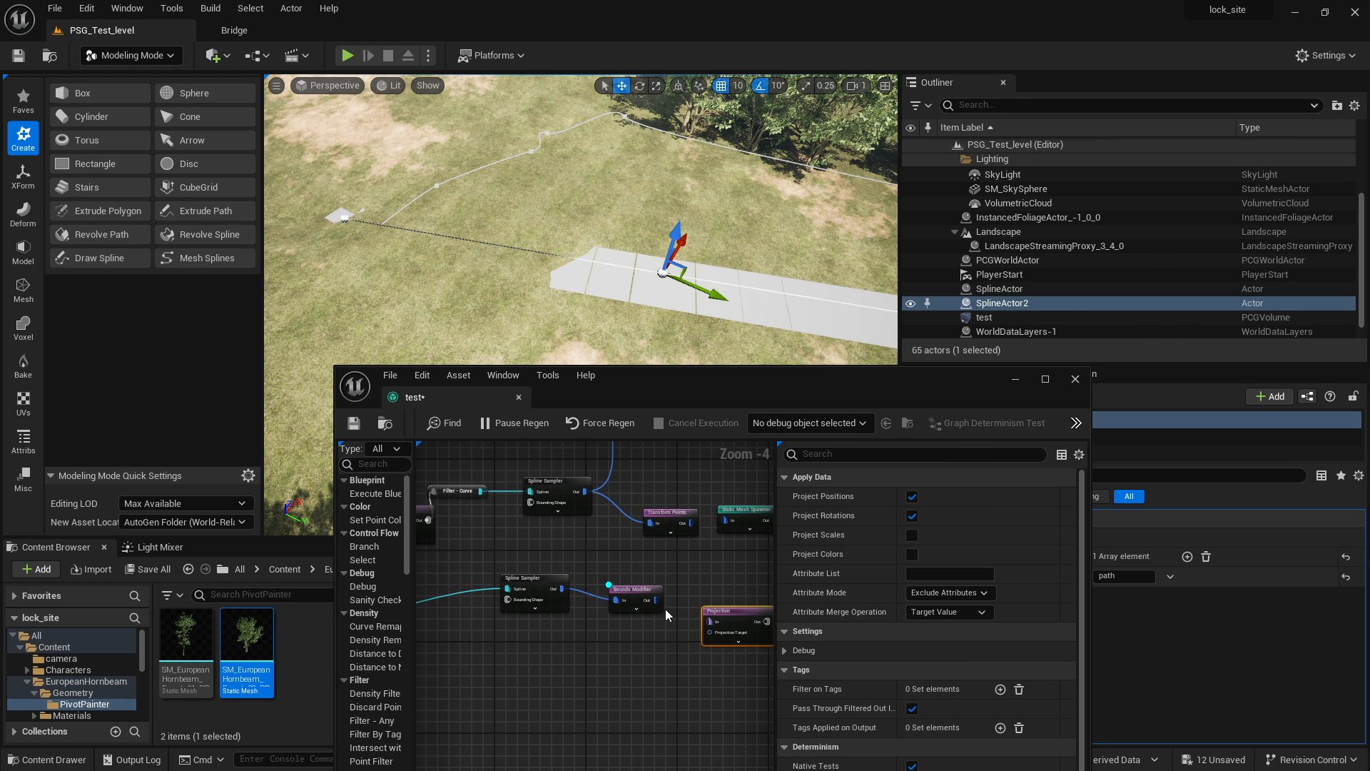
scroll(602, 564, down, 3)
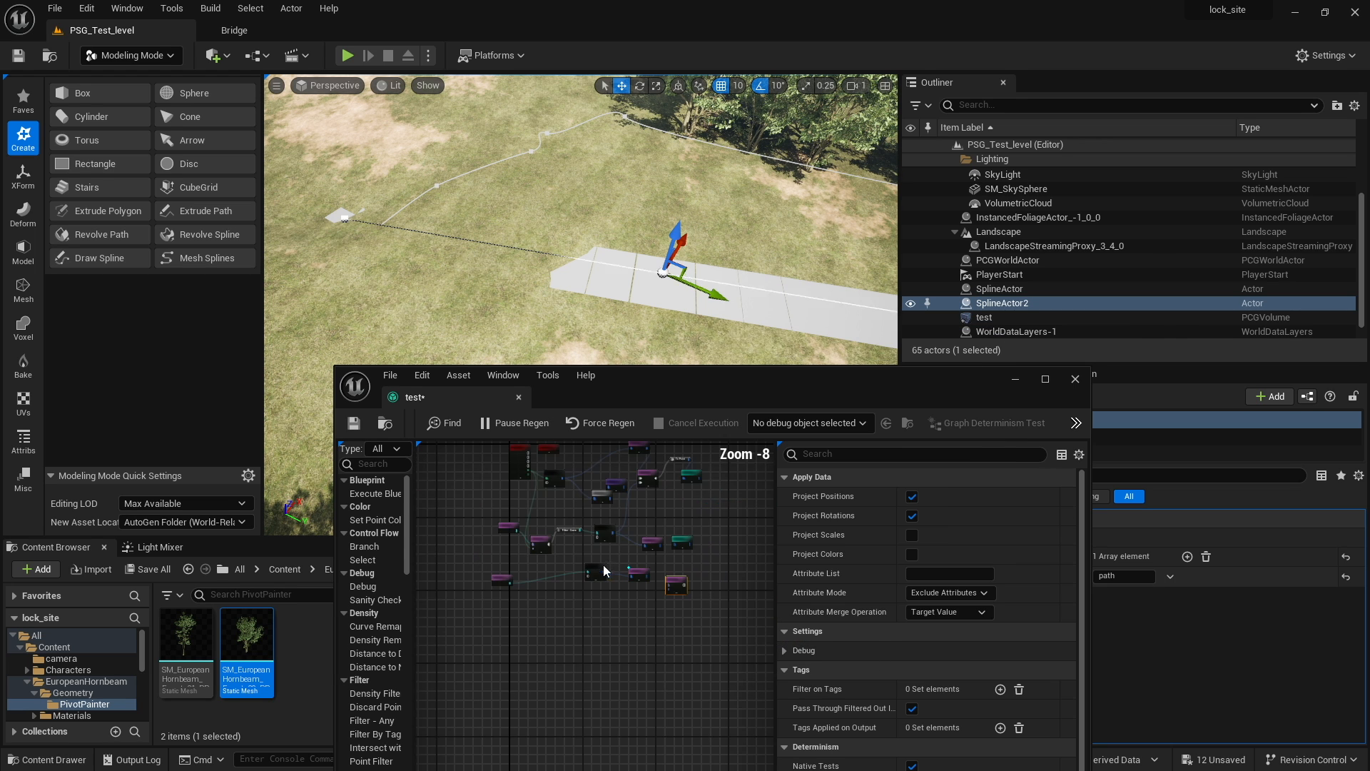
scroll(653, 567, up, 4)
scroll(731, 593, down, 4)
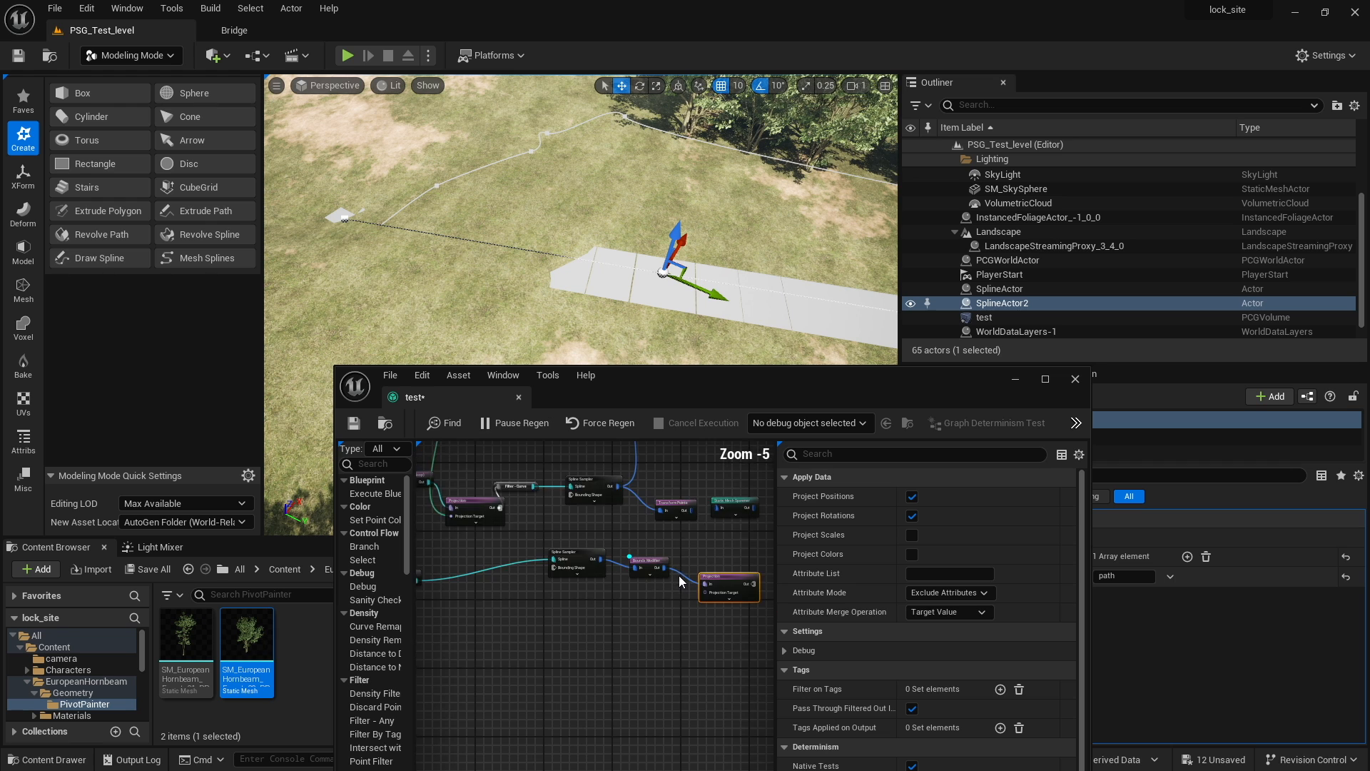
Connect the Input node's Landscape output to the Projection Target of the new Projection node
scroll(528, 484, up, 3)
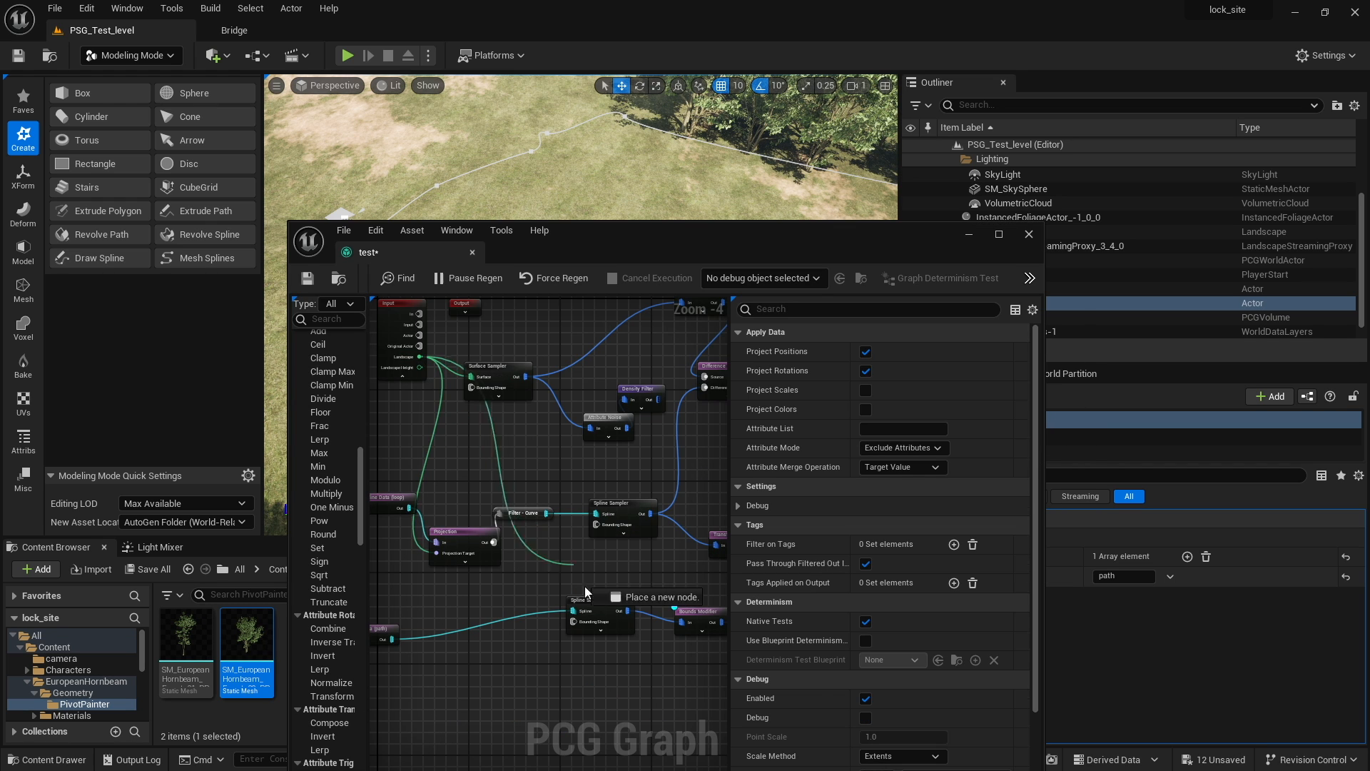
drag(585, 585, 544, 652)
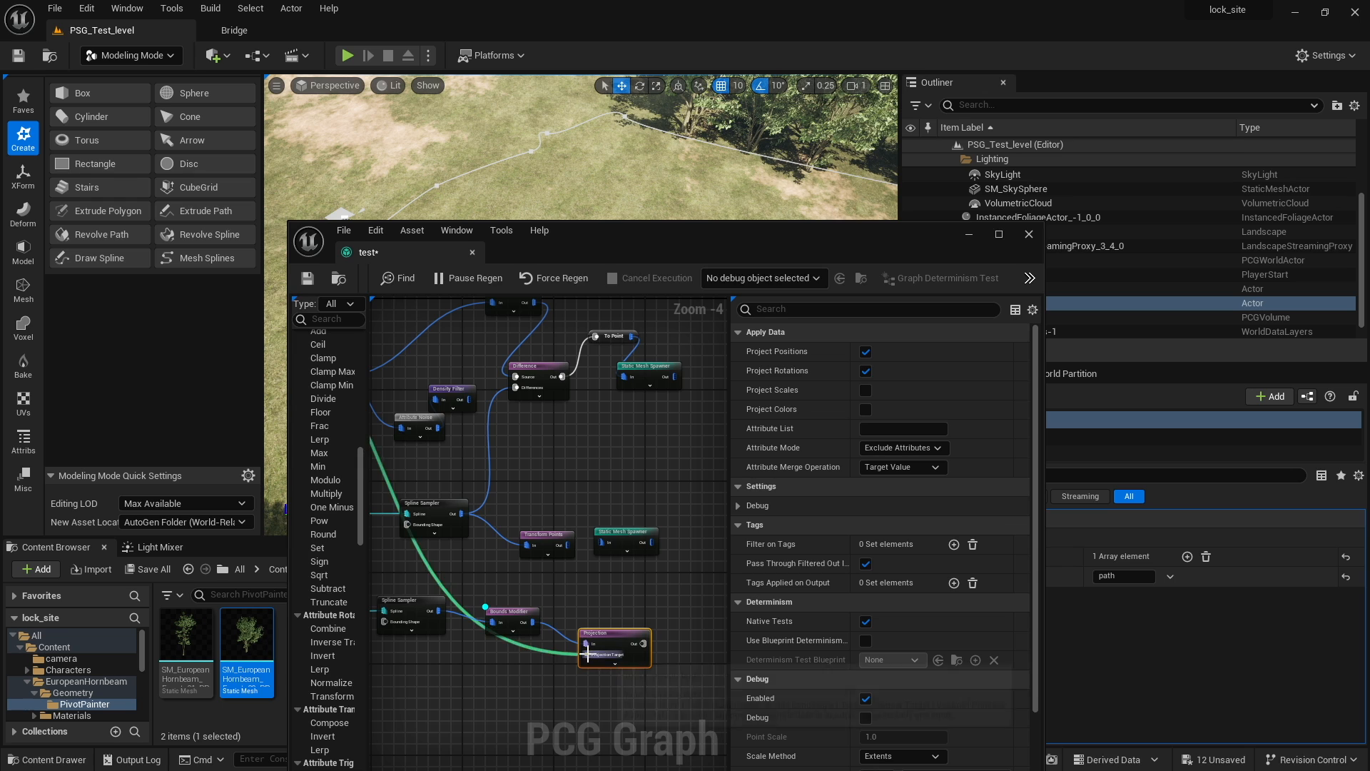
drag(587, 653, 588, 651)
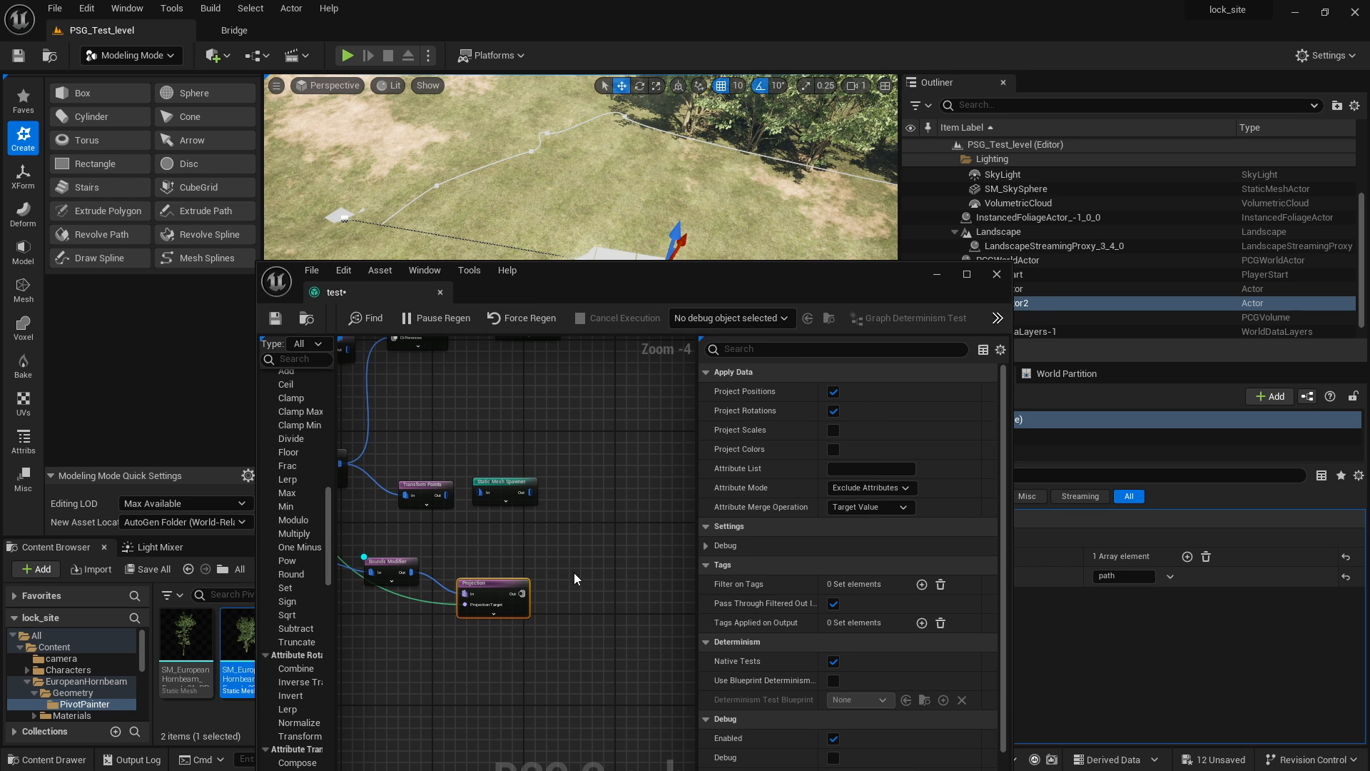
Add a Transform Points node fed by the new Projection node and turn on its debug display
right_click(576, 570)
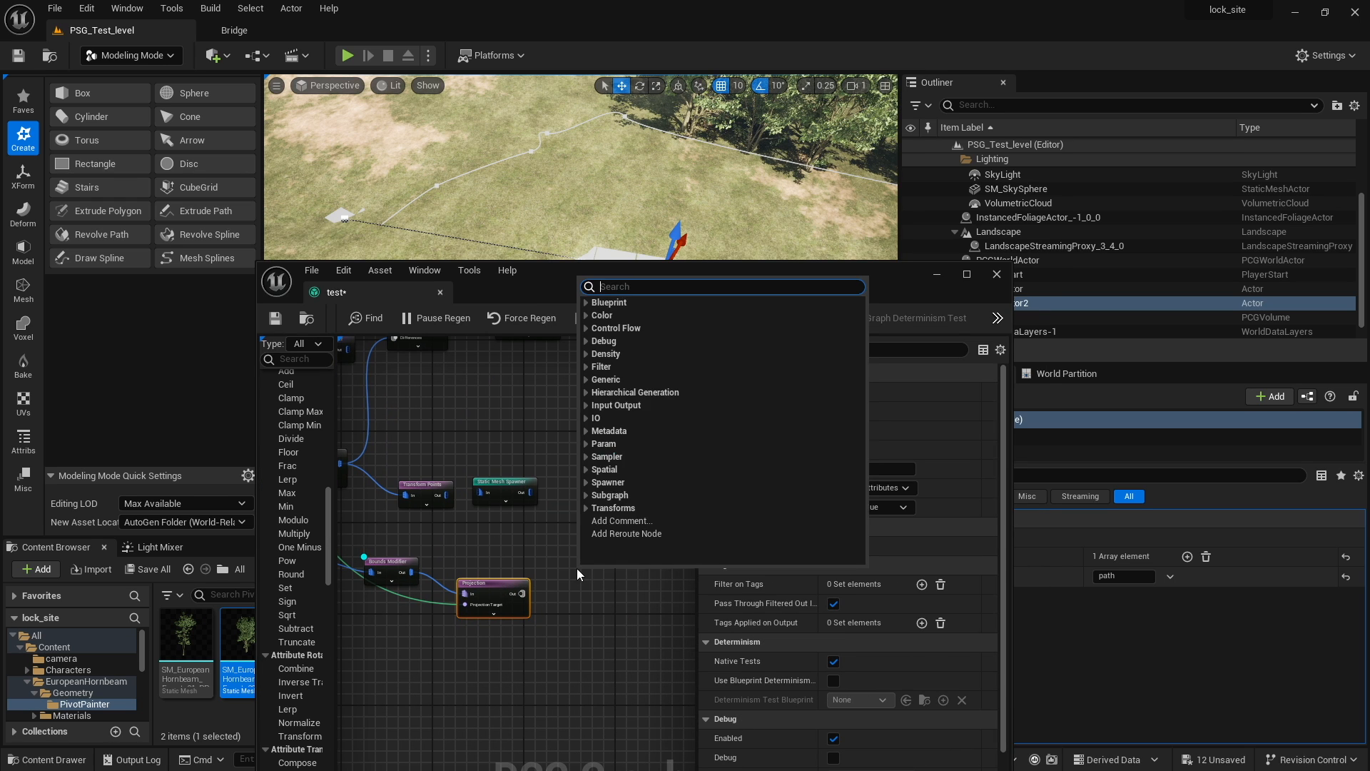
text(TR)
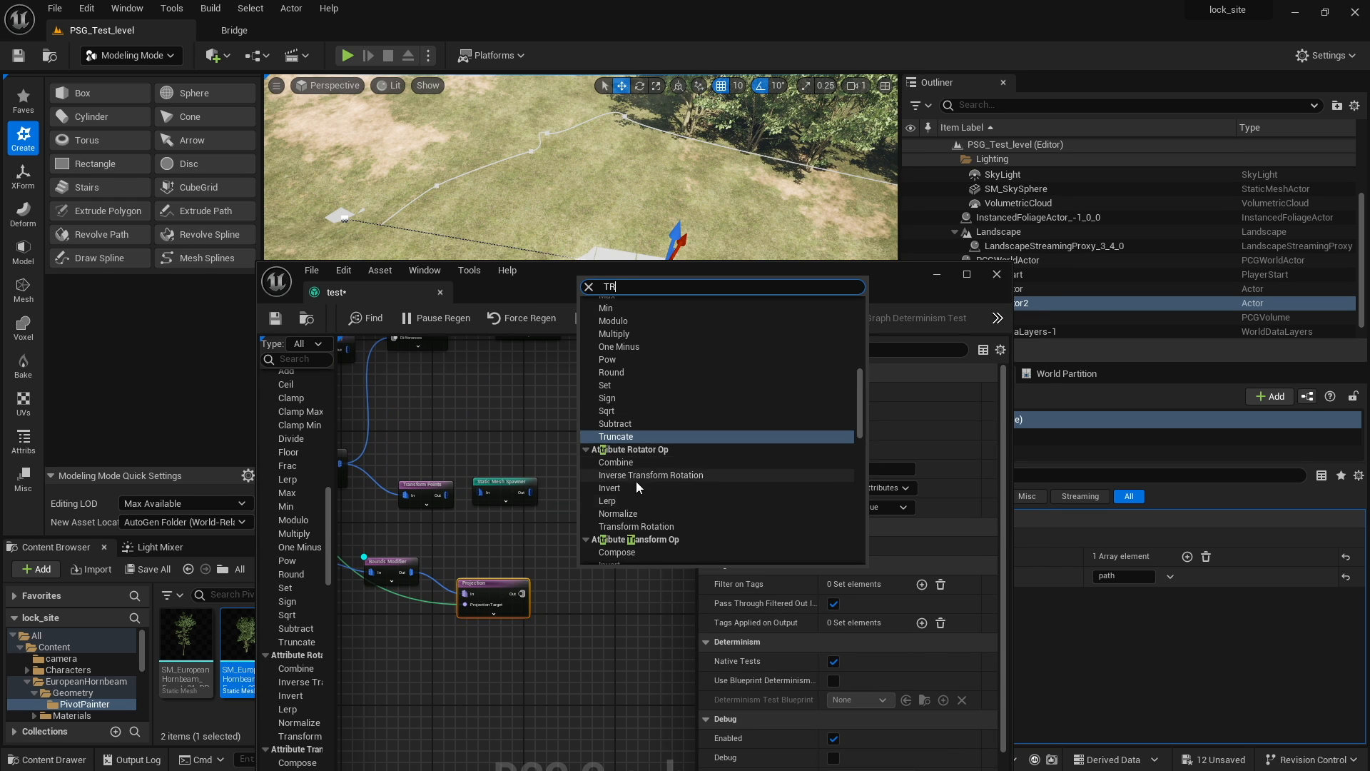
scroll(637, 533, down, 3)
click(628, 526)
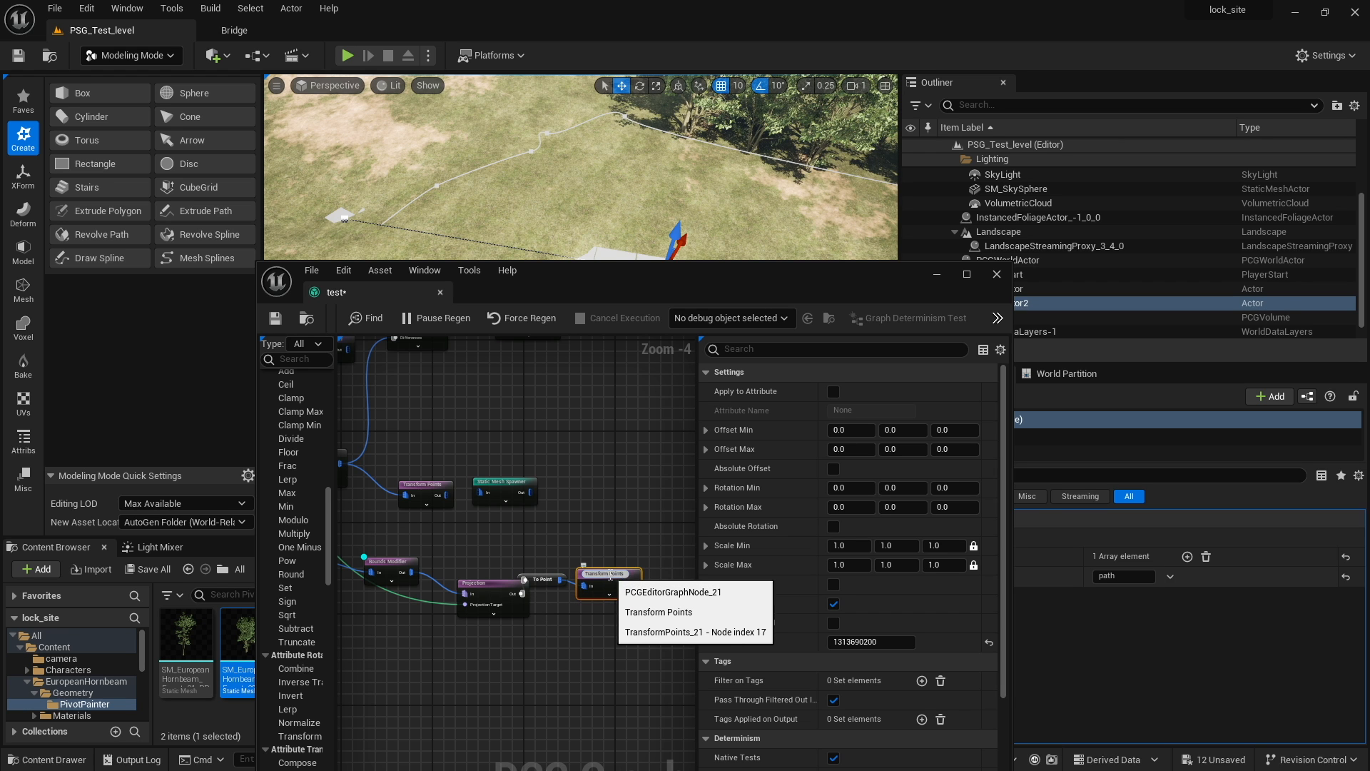
right_drag(456, 576, 504, 571)
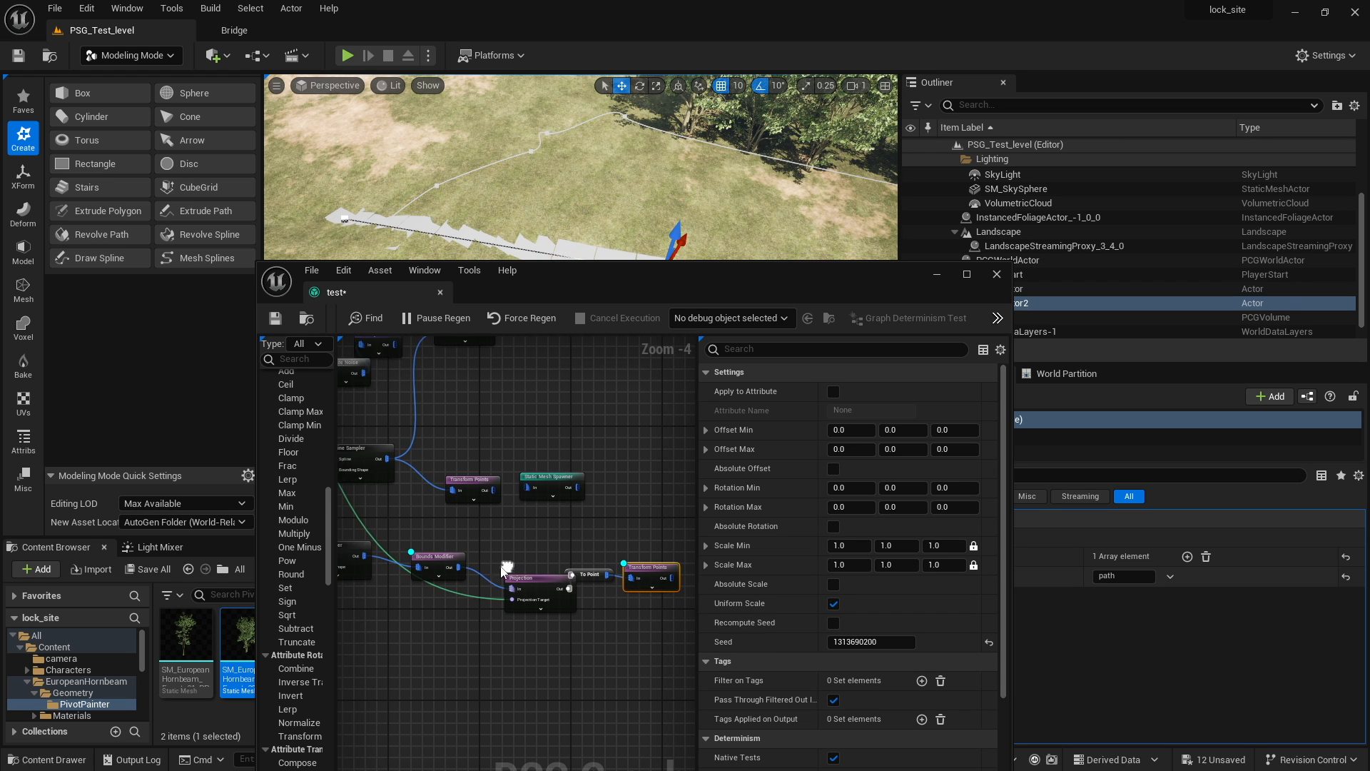
Turn off the Bounds Modifier's debug display and move the graph window down to inspect the projected path
click(441, 569)
drag(530, 277, 555, 362)
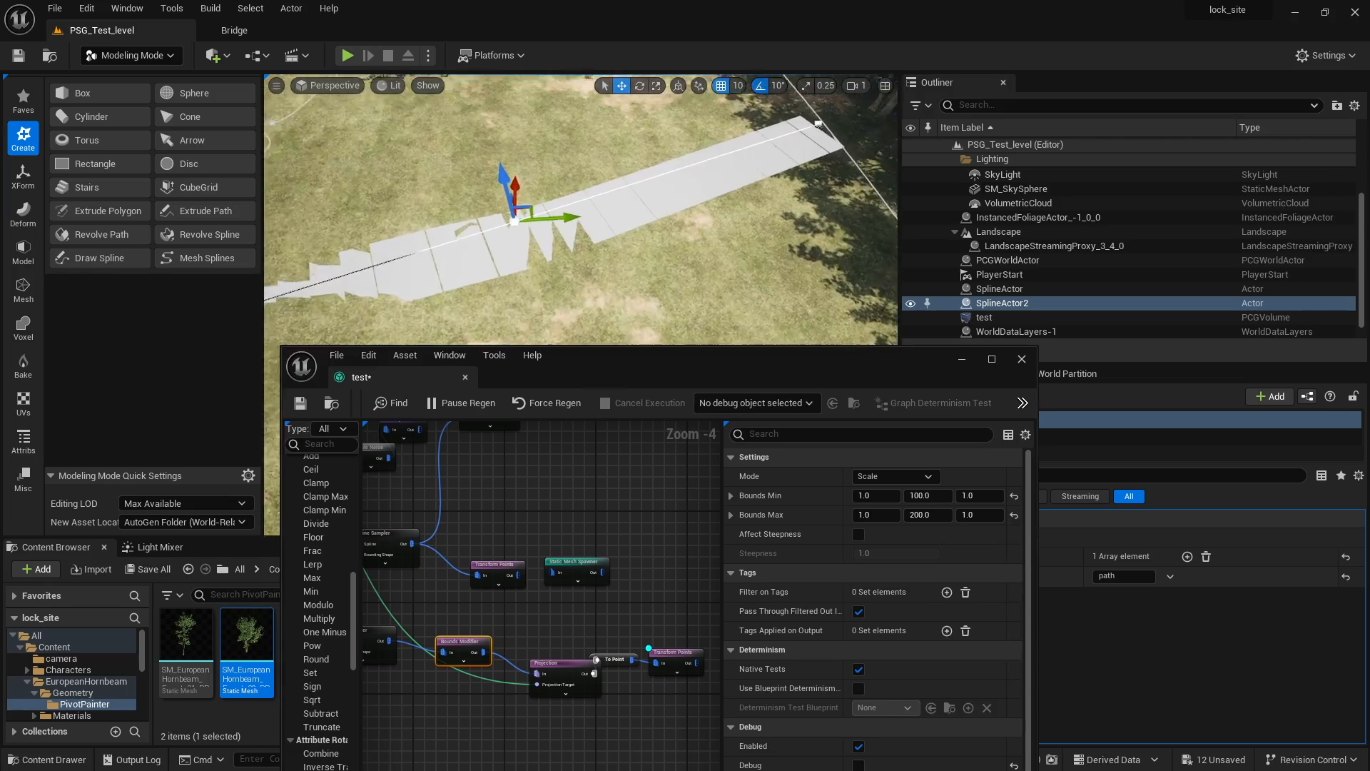
right_drag(571, 235, 692, 196)
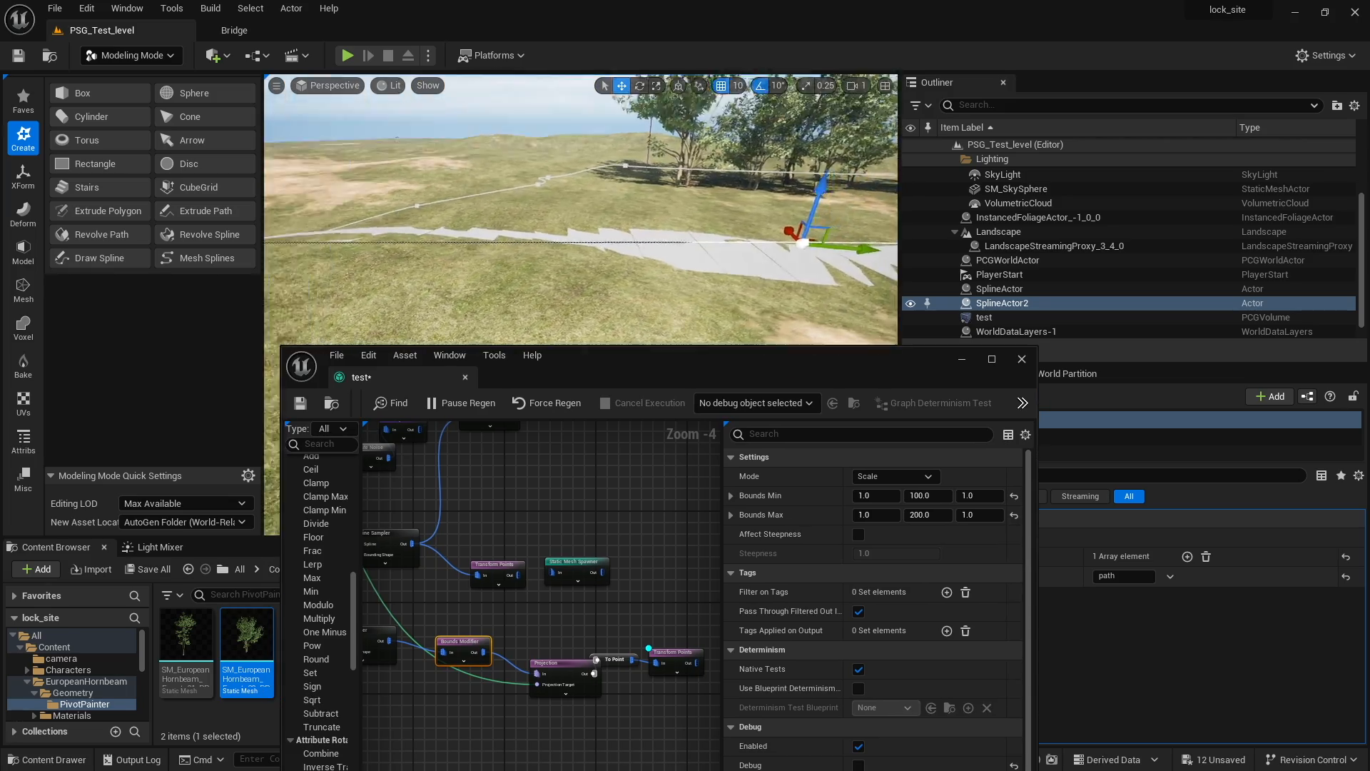
right_drag(485, 263, 607, 264)
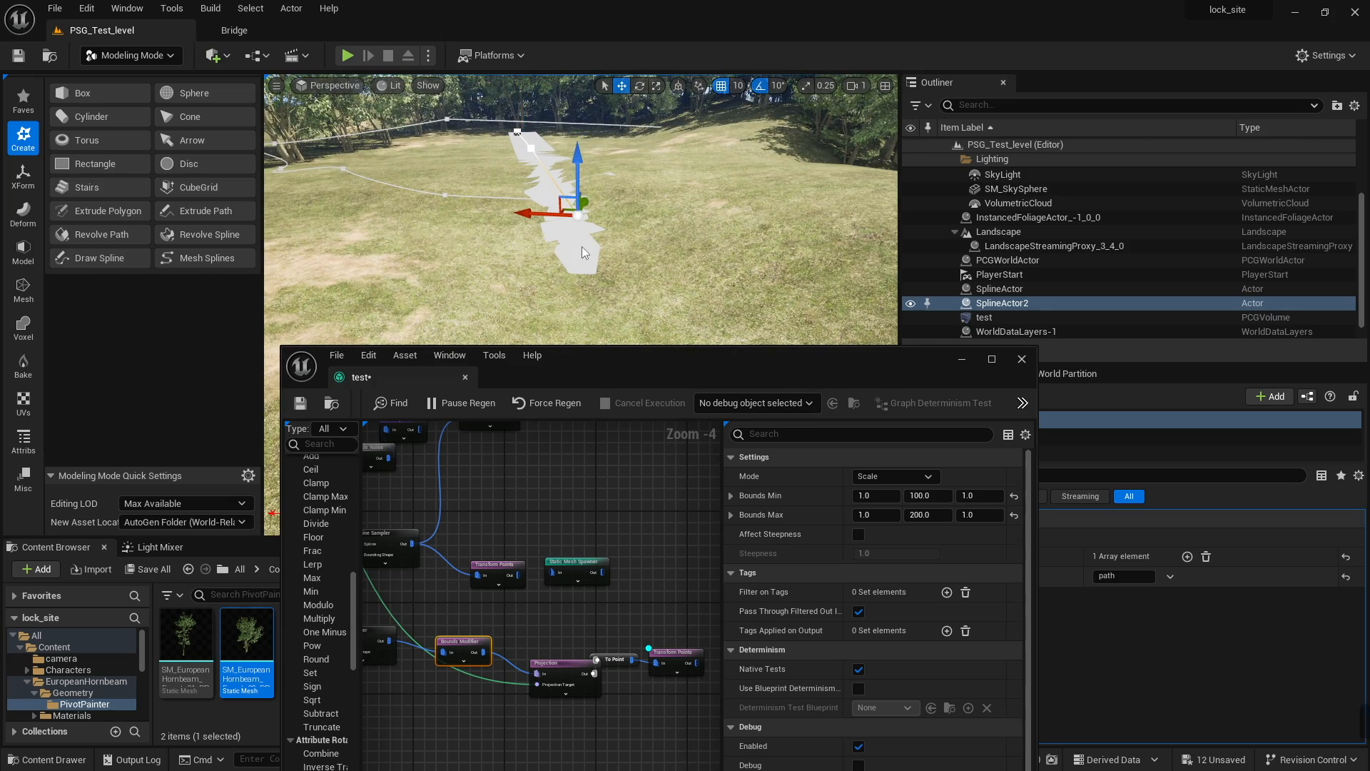
Reshape the path spline by moving its points across the grass and inspect how the projected path follows
right_drag(581, 247, 726, 289)
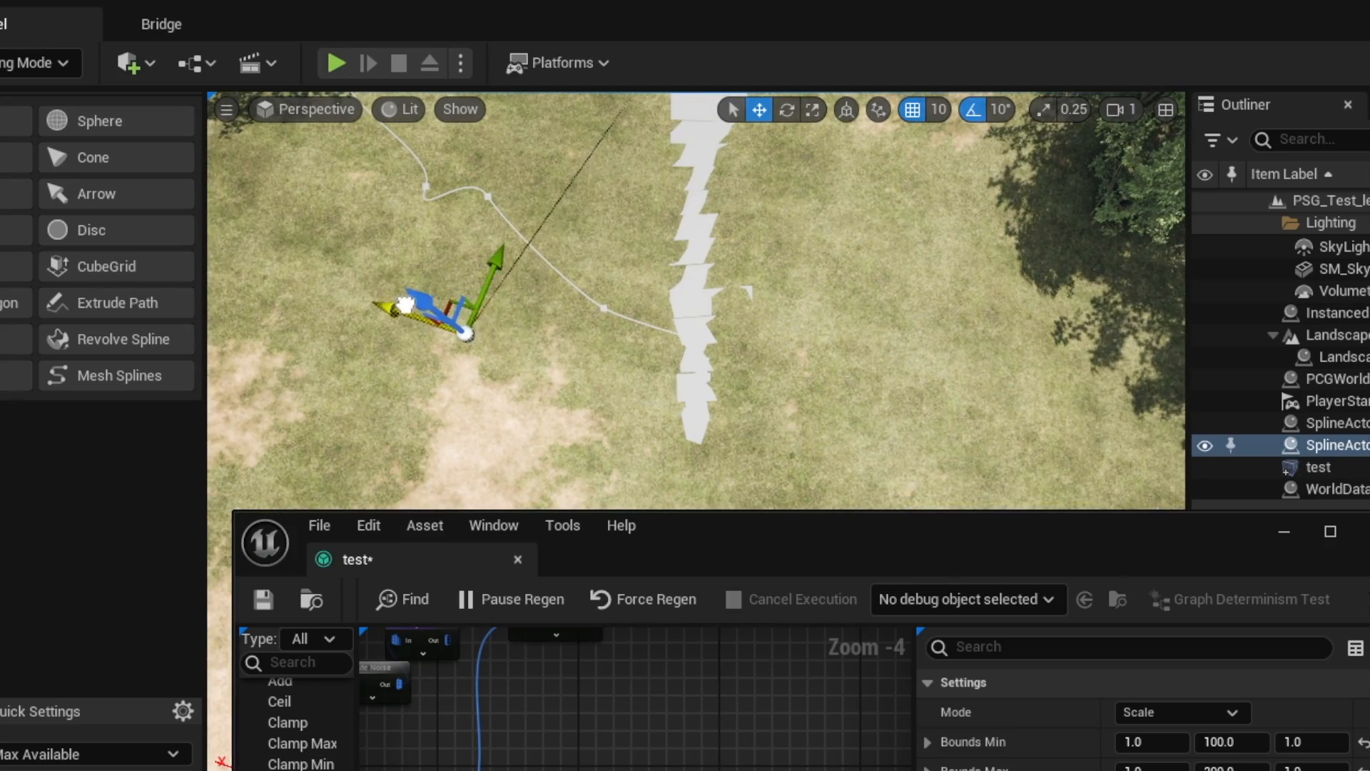
drag(406, 305, 463, 323)
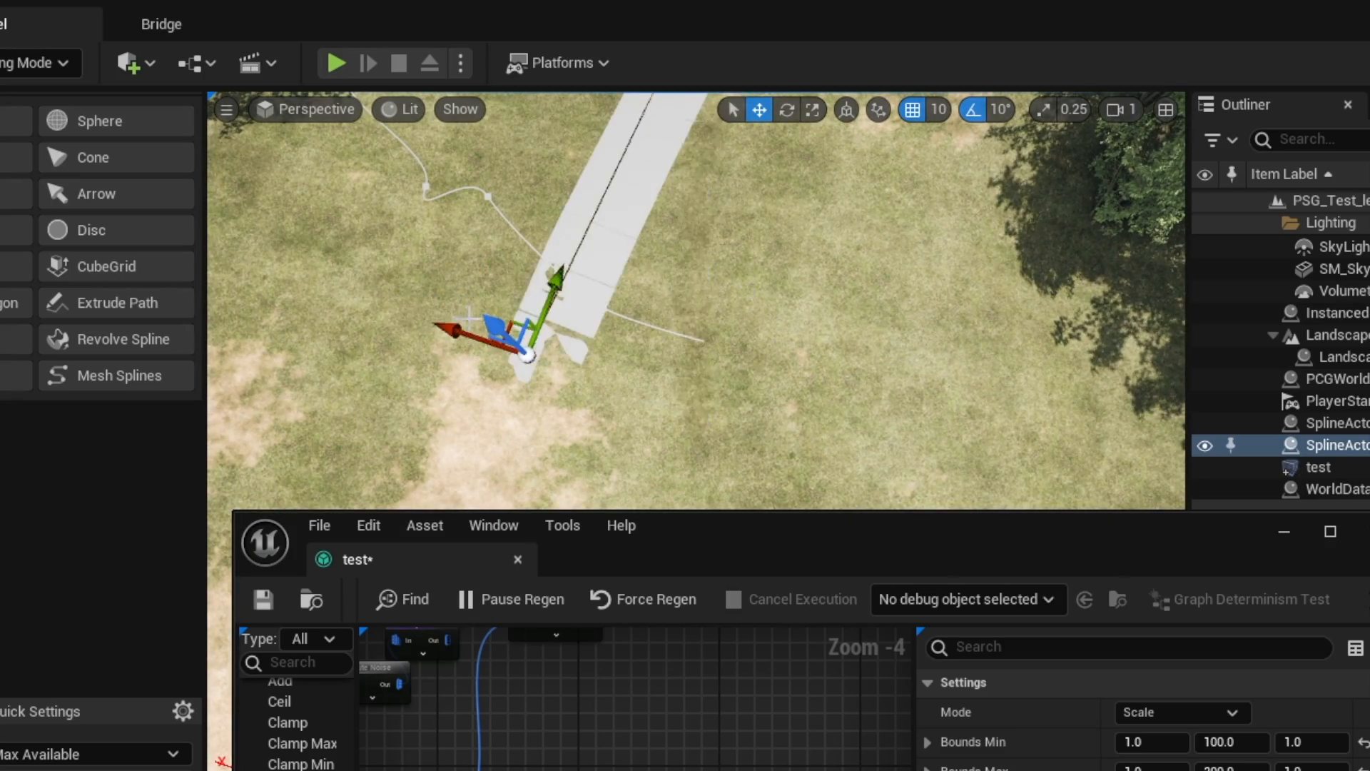
right_drag(564, 236, 594, 204)
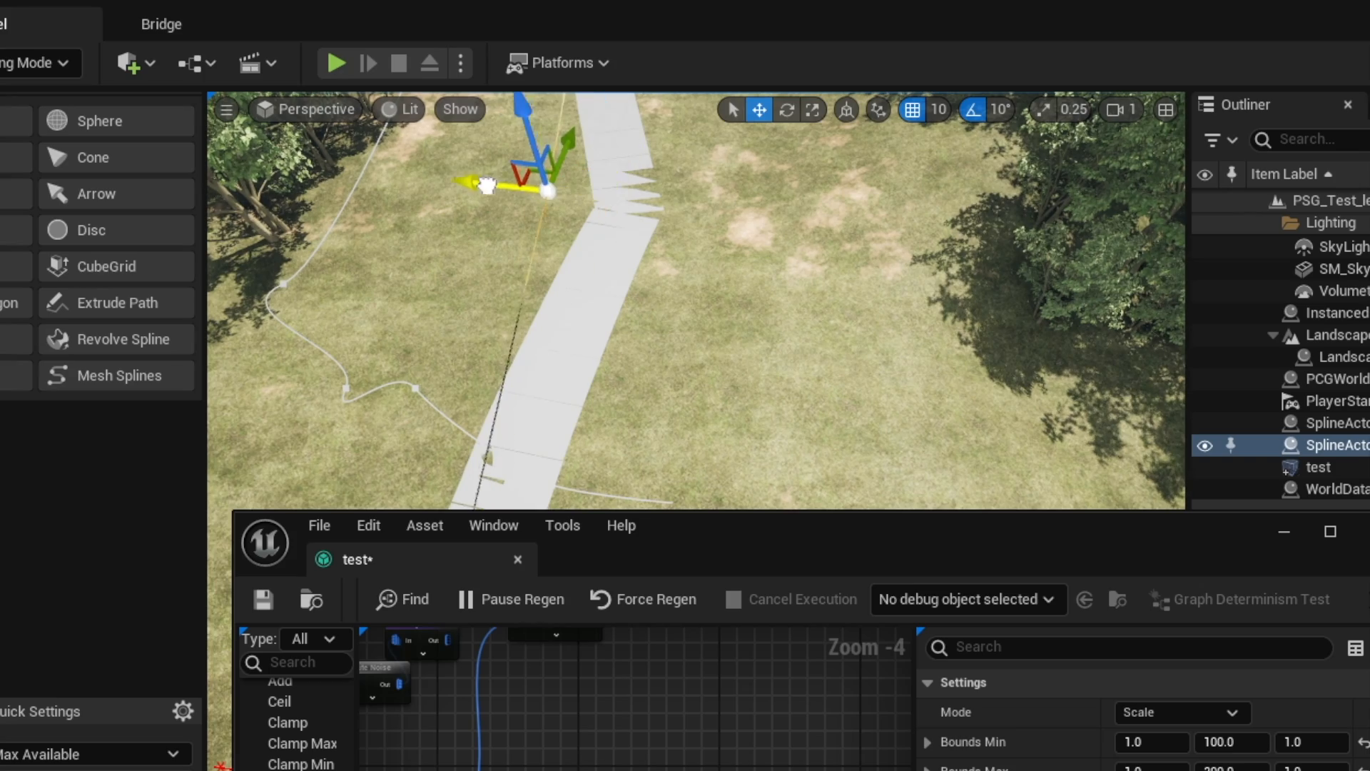
drag(478, 182, 480, 182)
right_drag(514, 214, 307, 197)
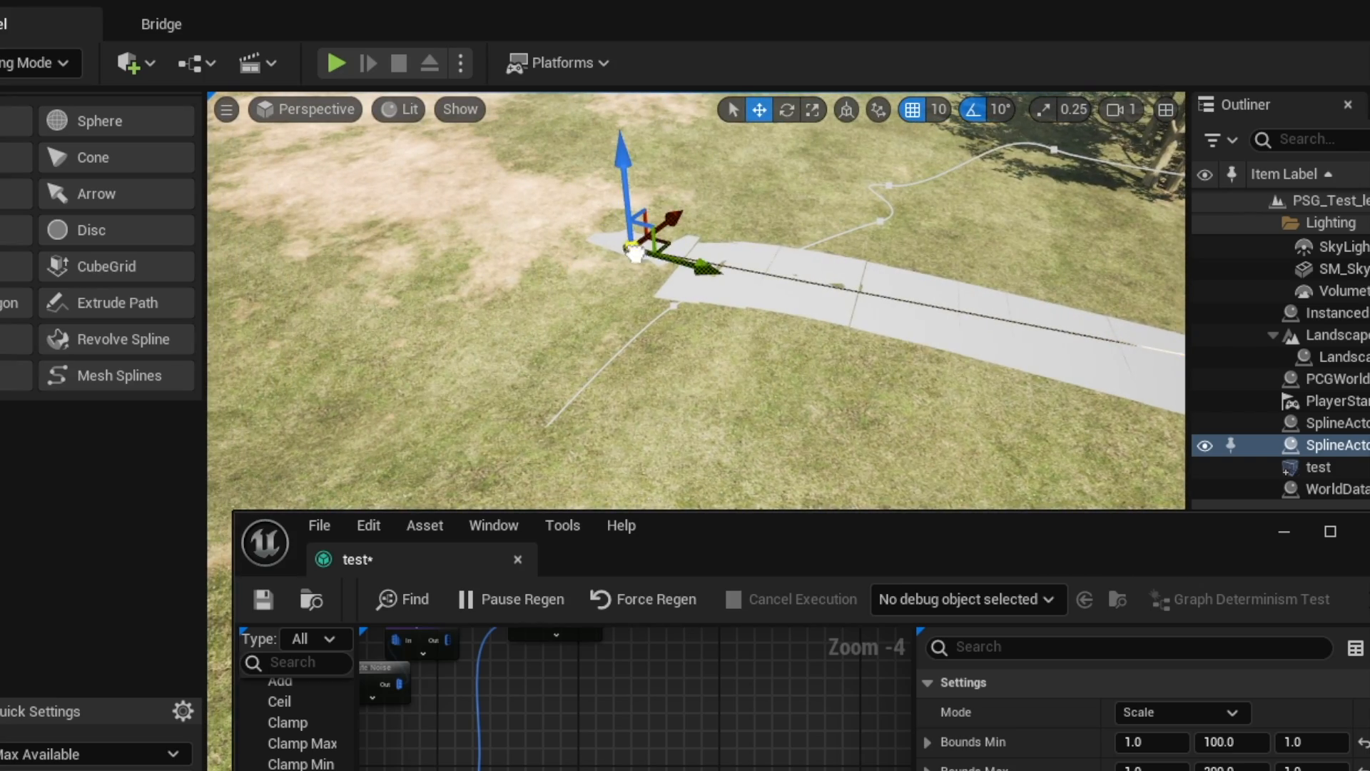
mouse_move(617, 268)
right_down()
mouse_move(703, 250)
mouse_move(629, 253)
right_up()
right_drag(307, 270, 418, 268)
Turn off the path Transform Points node's debug display and connect the cones' Transform Points output to their Static Mesh Spawner
right_drag(600, 603, 557, 534)
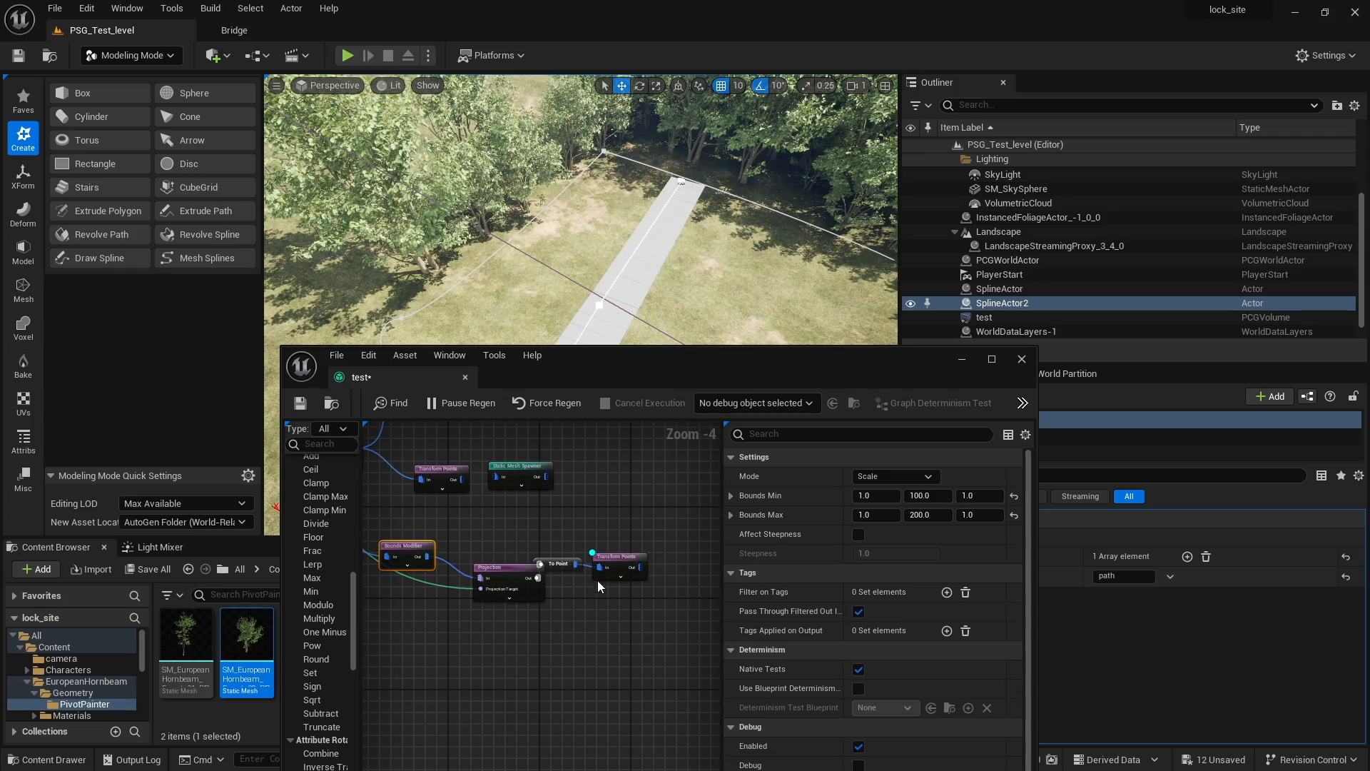
click(615, 558)
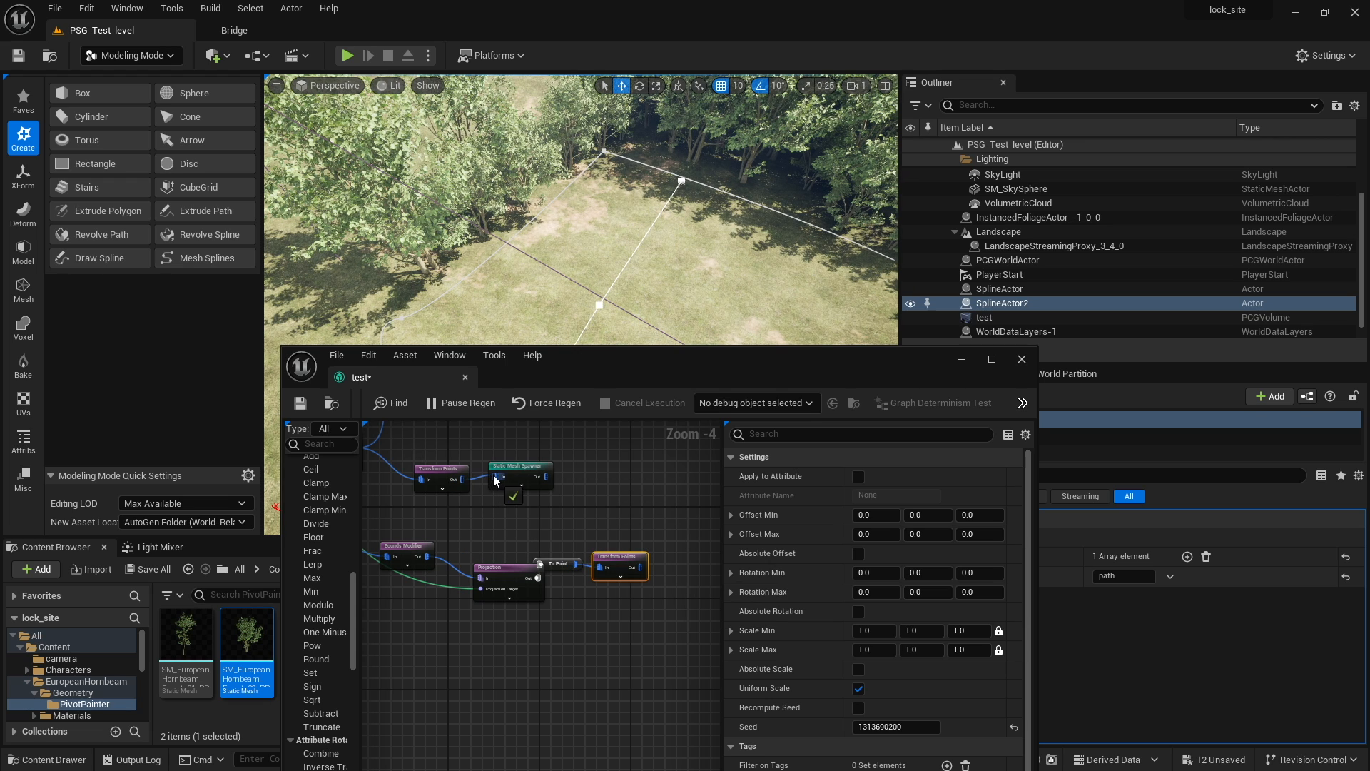
drag(494, 476, 494, 475)
Add a Difference node and make room for it between the loop's Spline Sampler and the cones' Transform Points node
right_drag(471, 507, 491, 530)
right_click(595, 533)
text(dif)
key(Return)
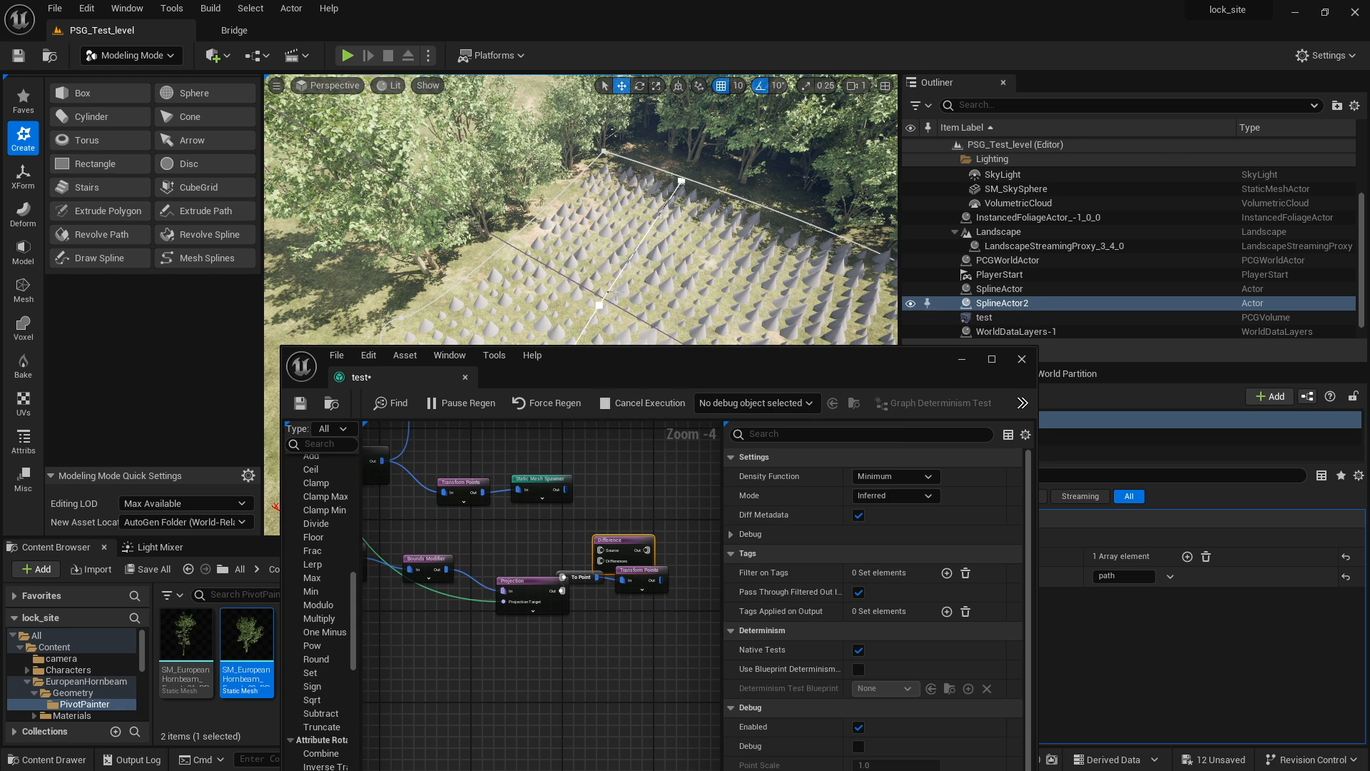
drag(625, 538, 662, 468)
drag(479, 481, 509, 539)
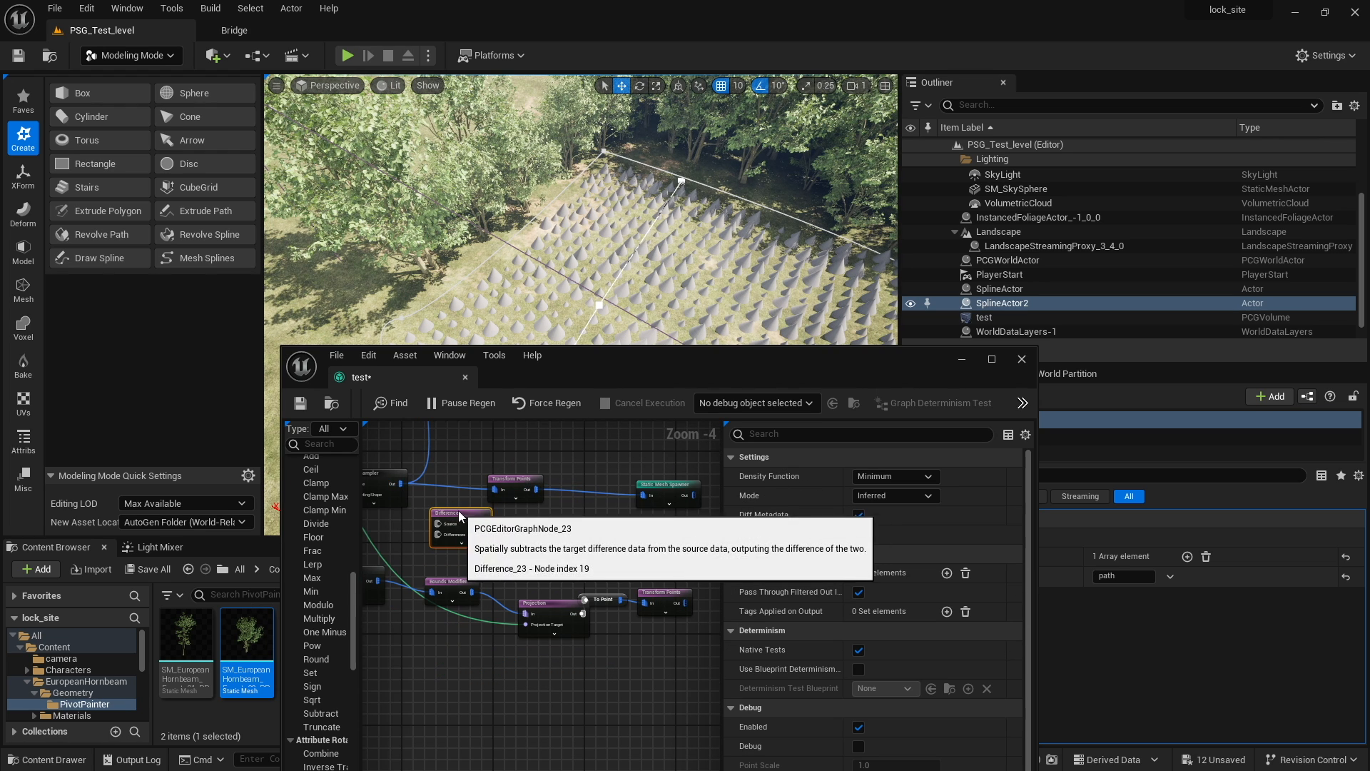
drag(459, 513, 402, 523)
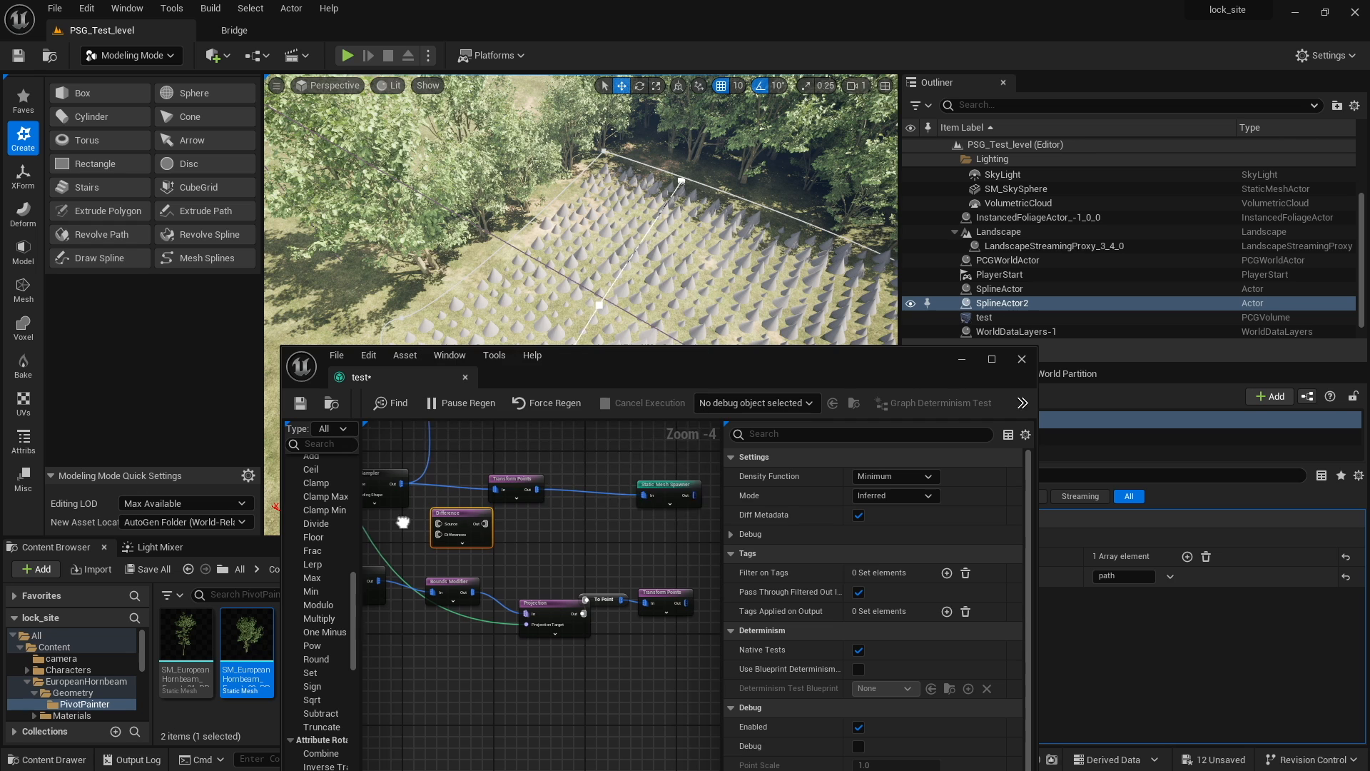
Connect the loop Spline Sampler's output to the Difference node's Source and feed the Difference output into the cones' Transform Points node
right_drag(401, 524, 532, 527)
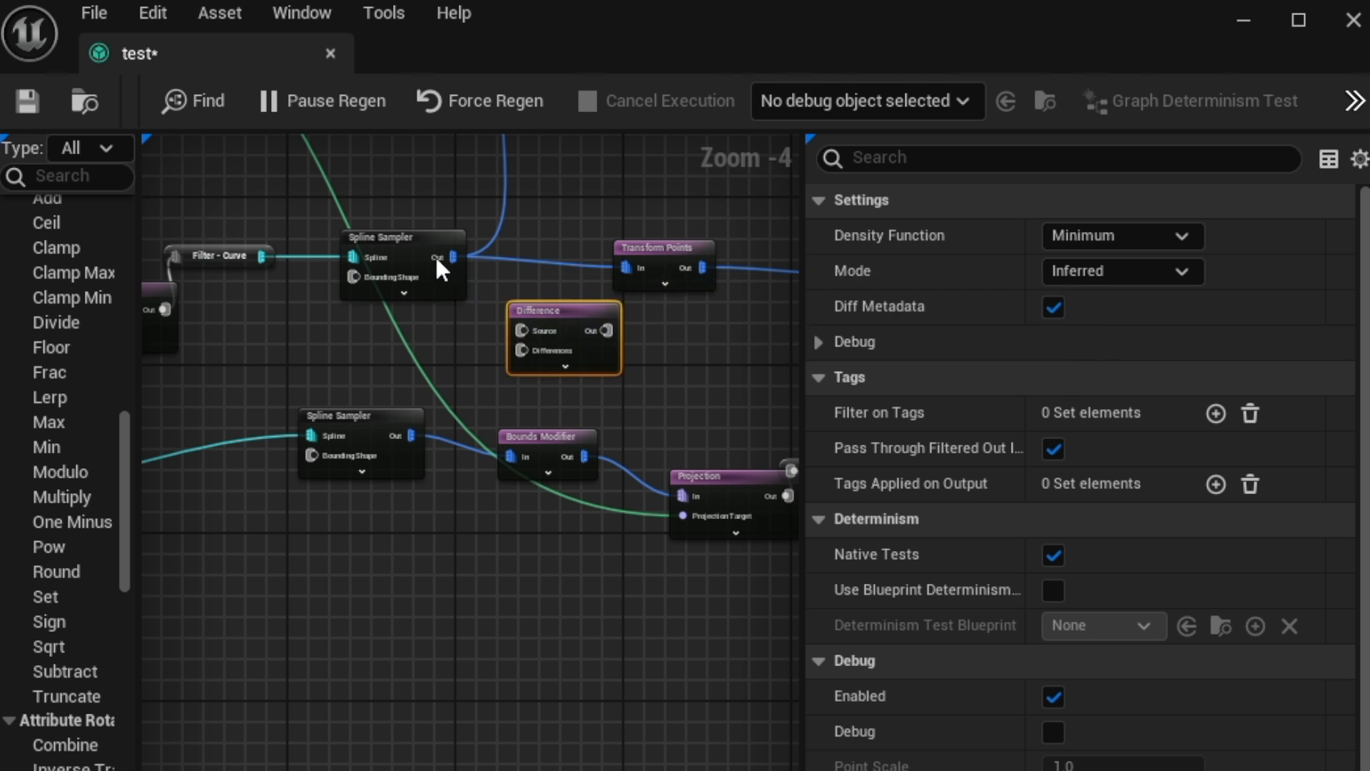
right_drag(459, 267, 371, 336)
drag(368, 328, 435, 391)
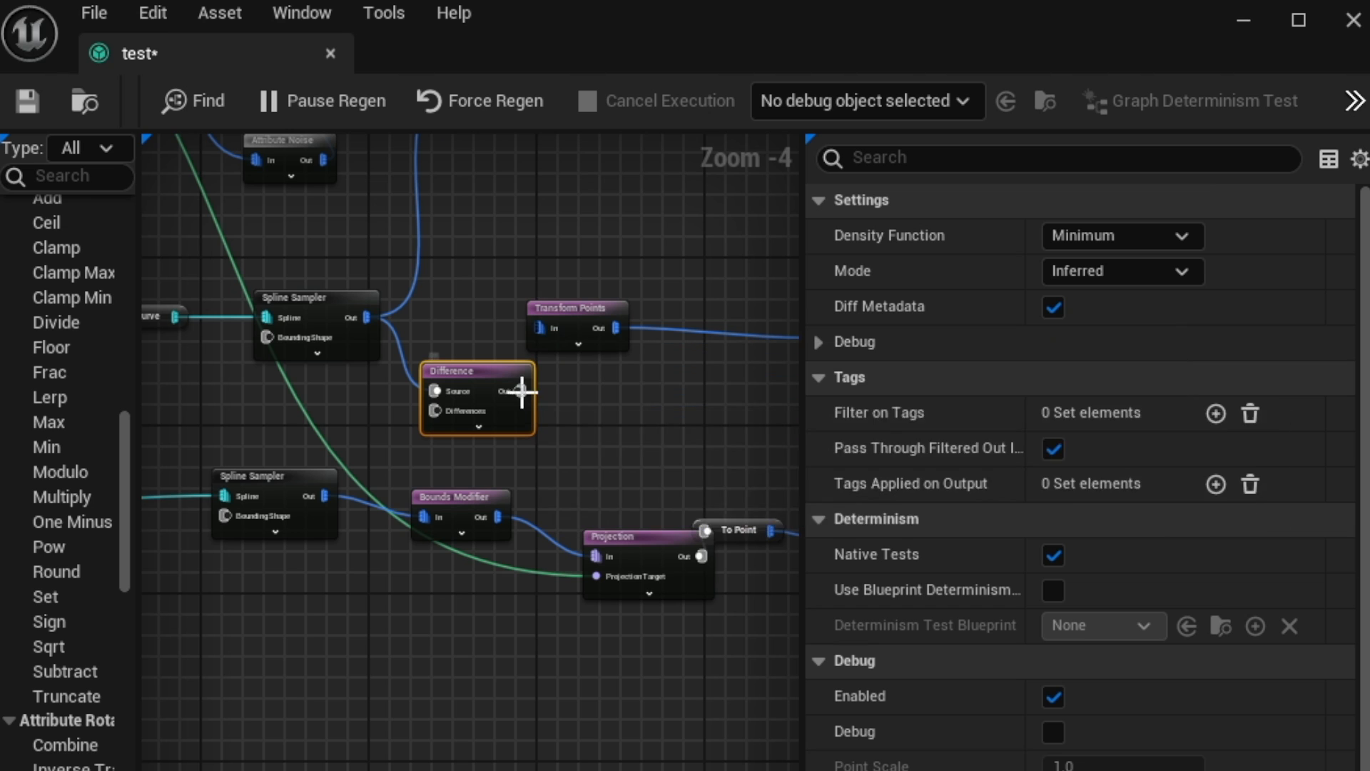
drag(568, 311, 643, 310)
right_drag(683, 467, 506, 358)
drag(448, 424, 412, 415)
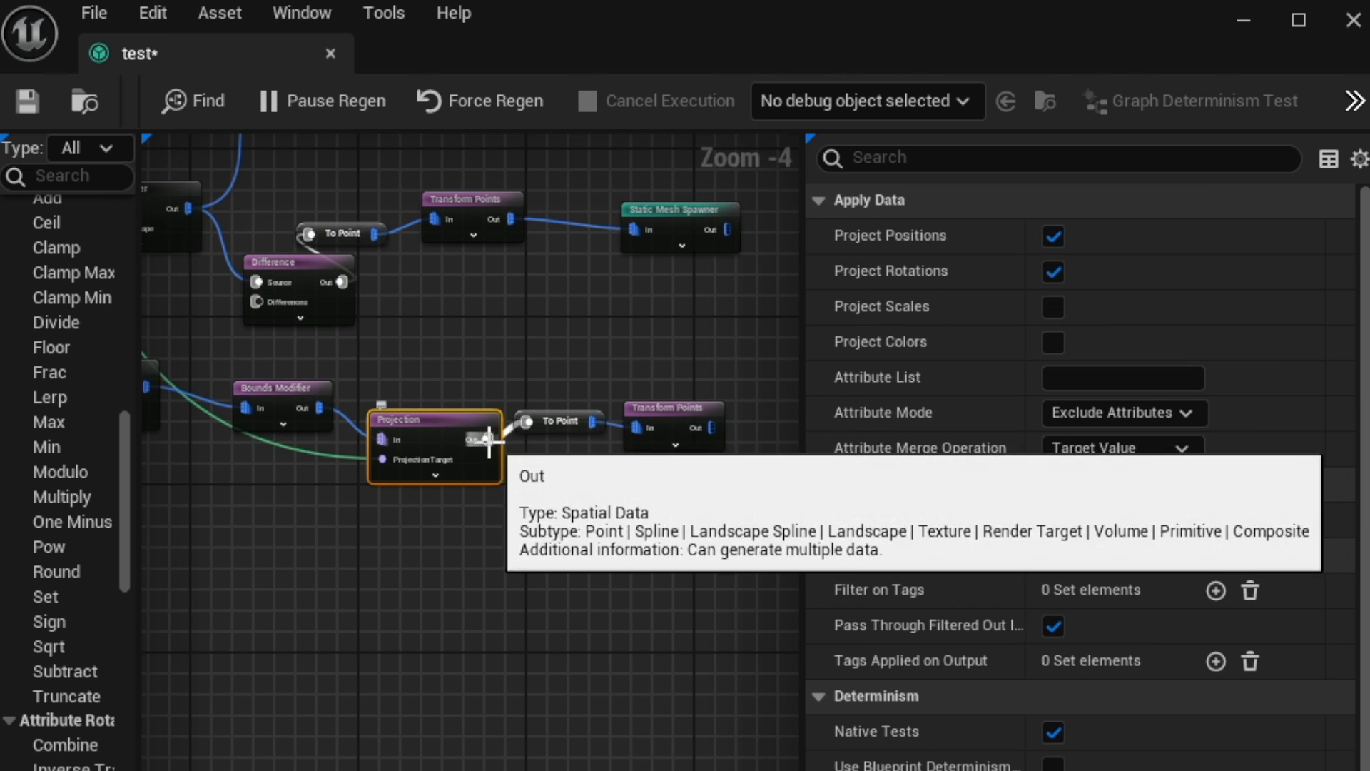
Connect the path Transform Points output to the Difference node's Differences input and set its Density Function to Binary
mouse_move(488, 439)
mouse_down()
mouse_move(237, 306)
mouse_move(385, 462)
mouse_move(486, 431)
mouse_up()
drag(712, 428, 261, 301)
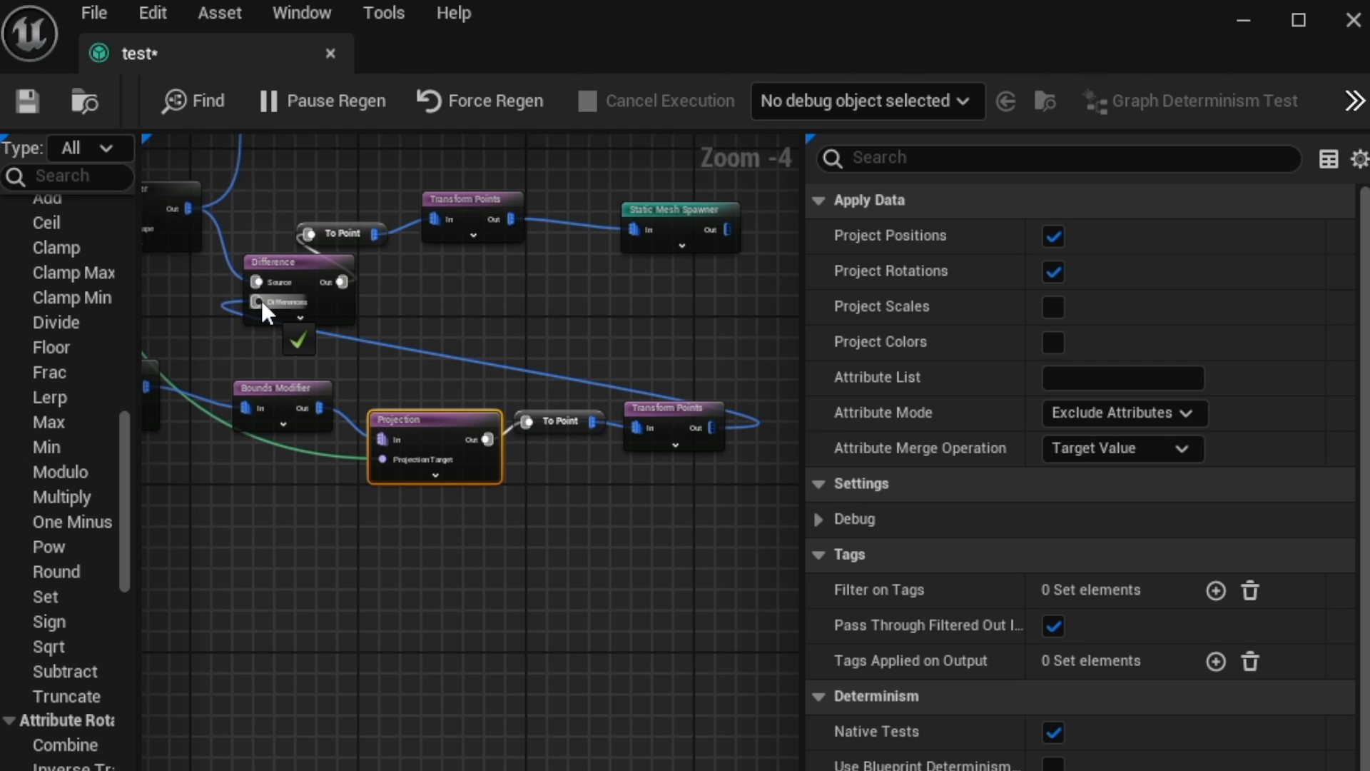
drag(261, 302, 261, 301)
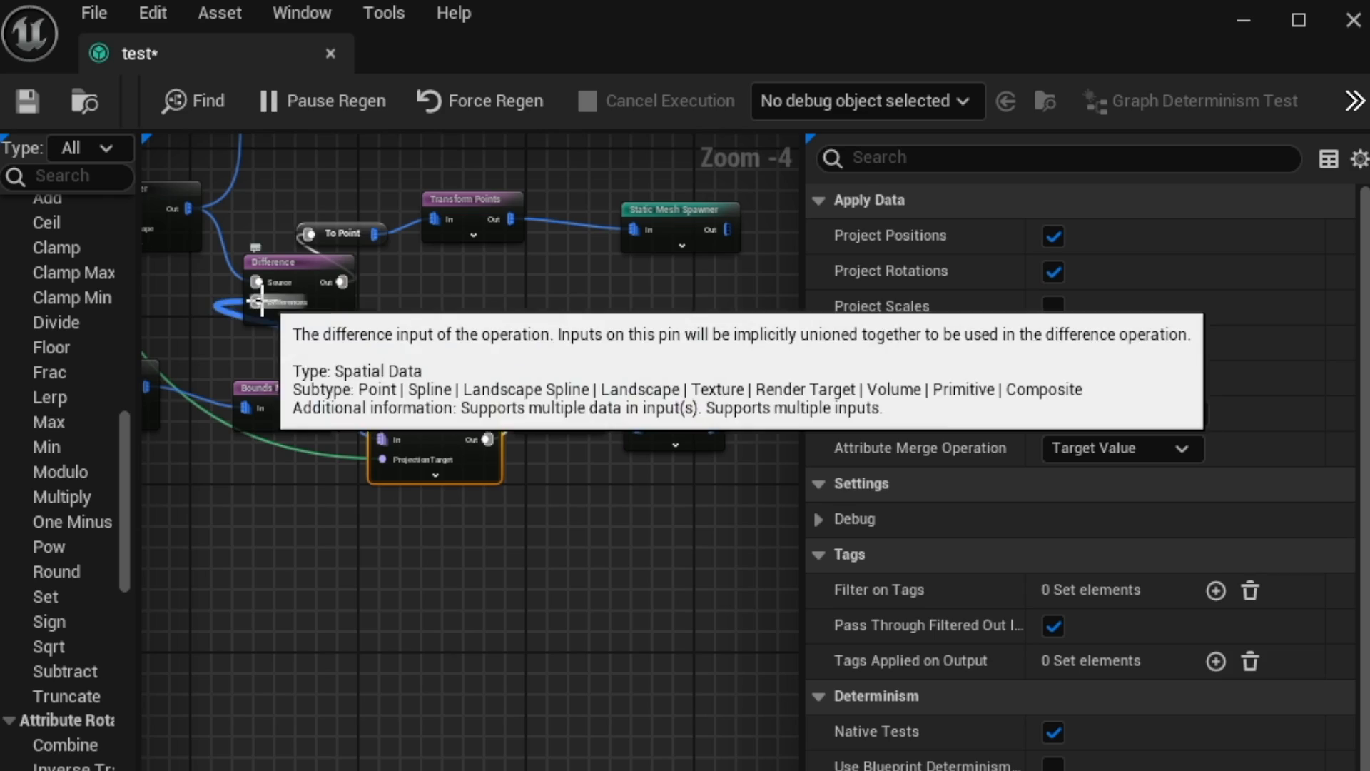
click(308, 275)
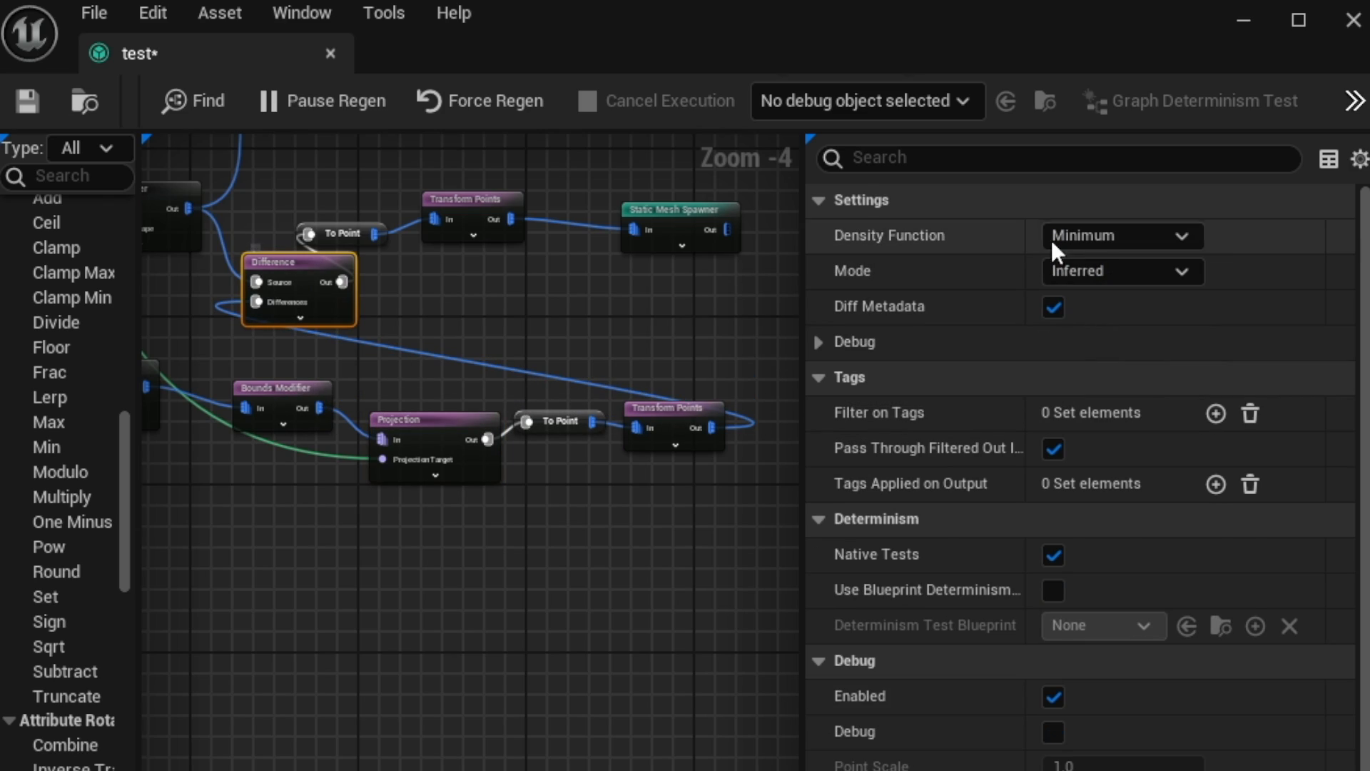
click(1108, 236)
click(1078, 290)
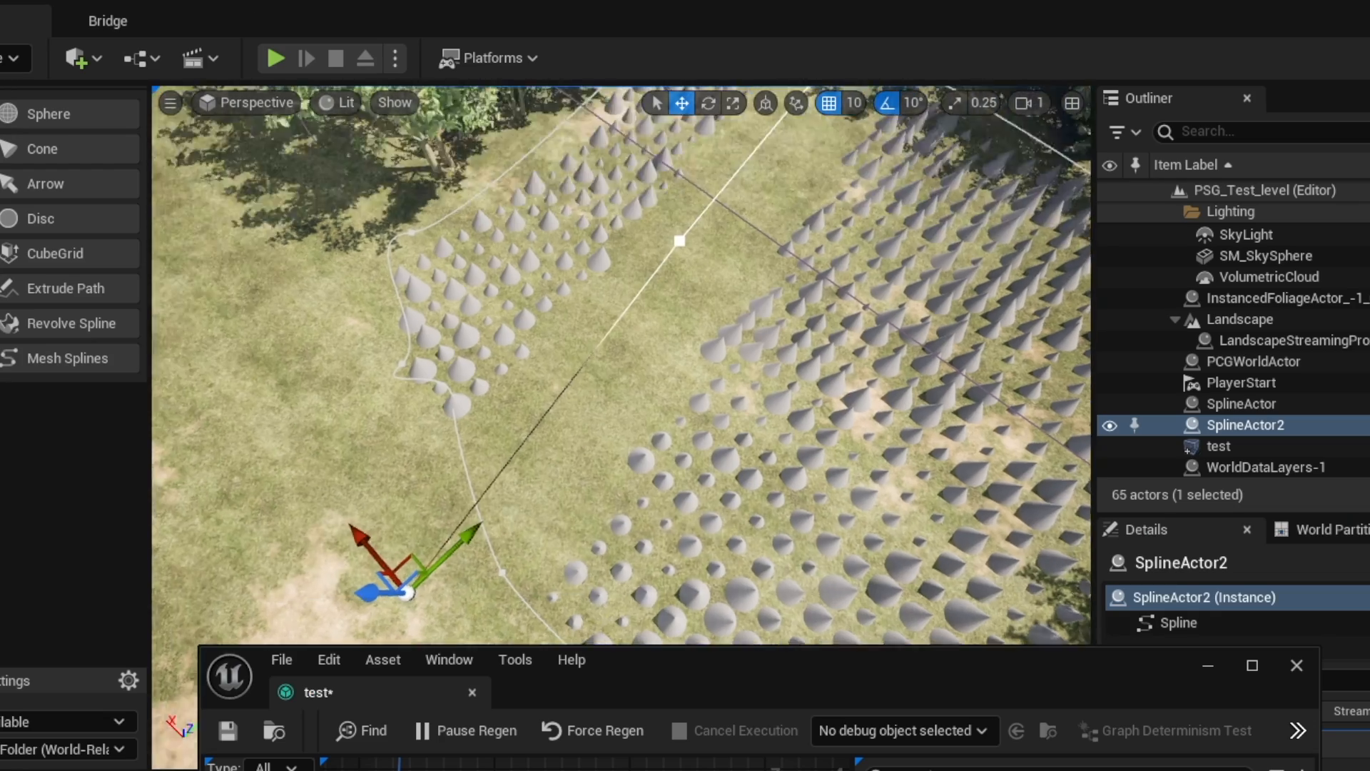
Move the path spline's points through the cone area and inspect how the cleared strip follows the path
right_drag(685, 400, 528, 357)
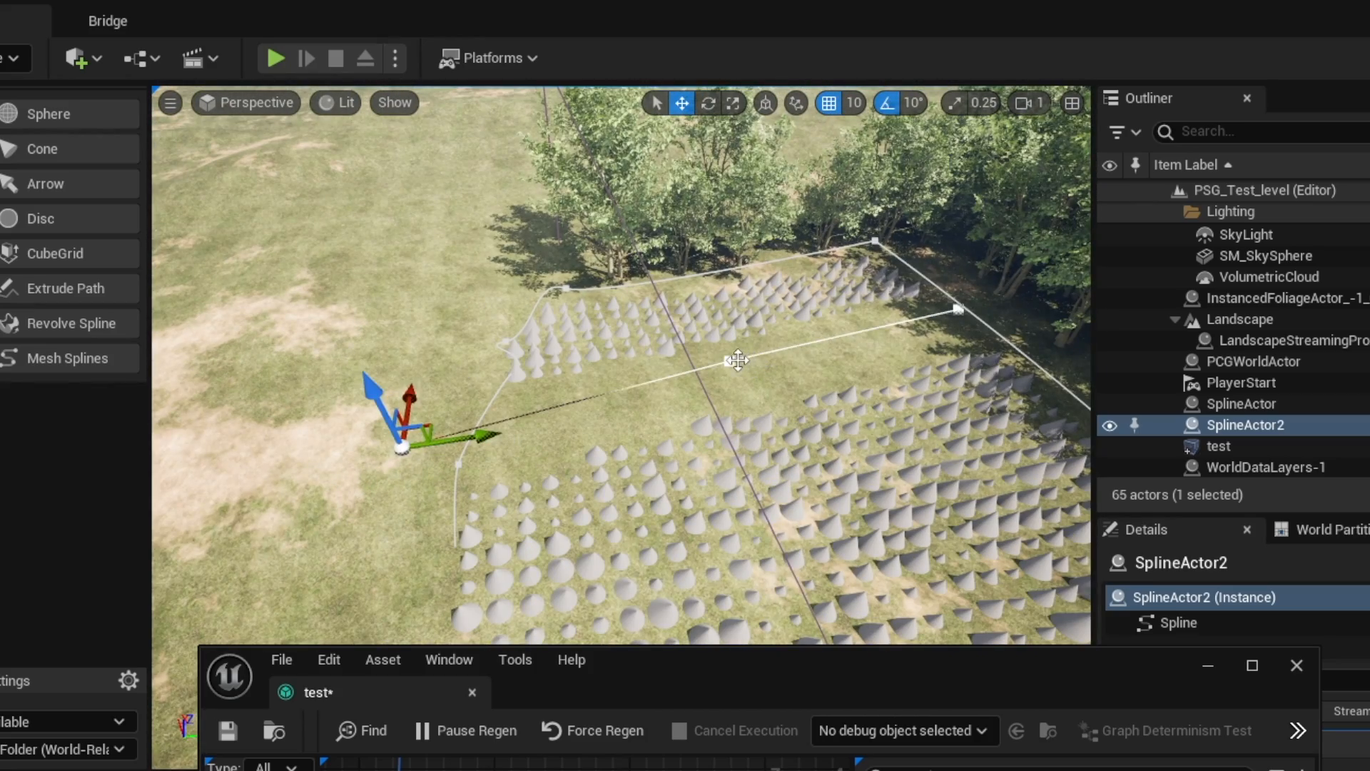
drag(780, 428, 832, 538)
right_drag(799, 342, 820, 321)
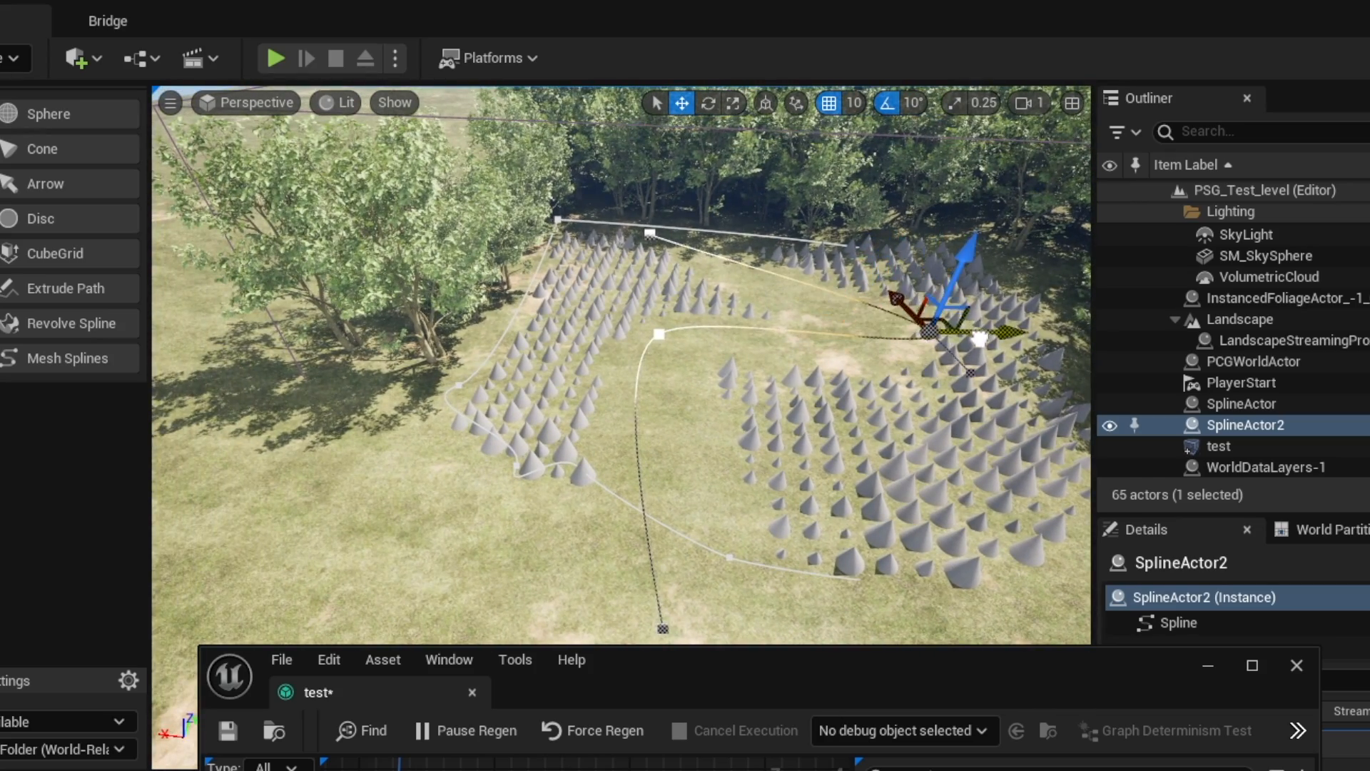
right_drag(804, 391, 999, 374)
drag(1028, 357, 764, 343)
mouse_move(763, 342)
right_down()
mouse_move(739, 354)
mouse_move(753, 357)
right_up()
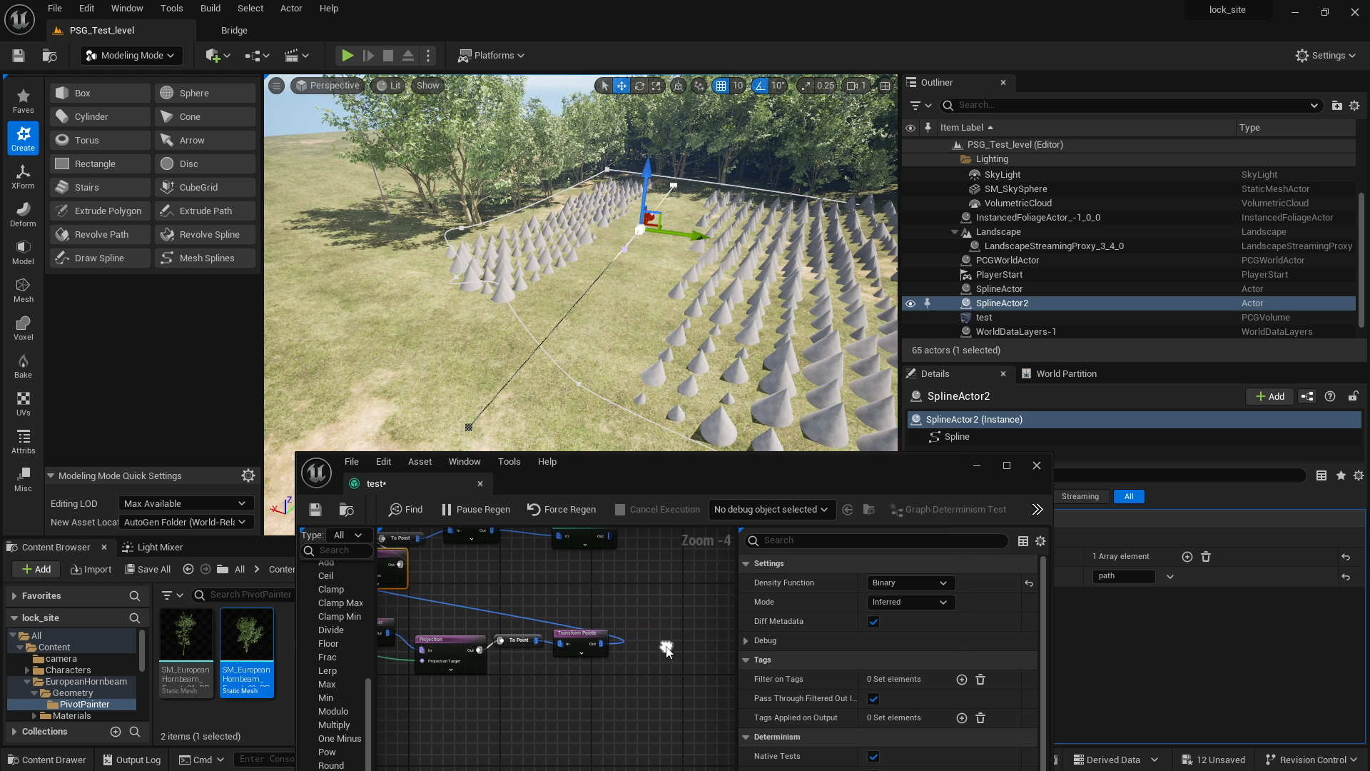
Add a Static Mesh Spawner node and connect the path Transform Points output to its input
right_click(666, 649)
text(sta)
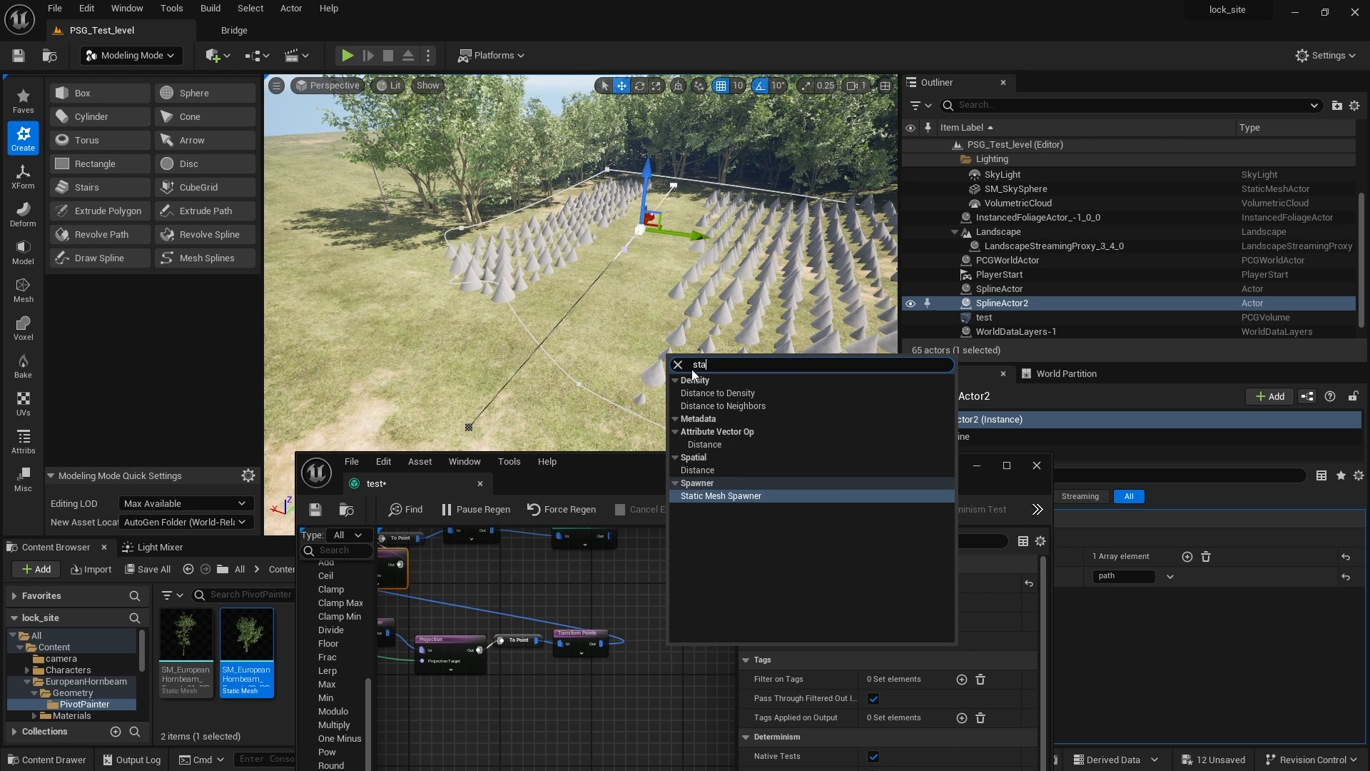
key(Return)
drag(625, 633, 699, 650)
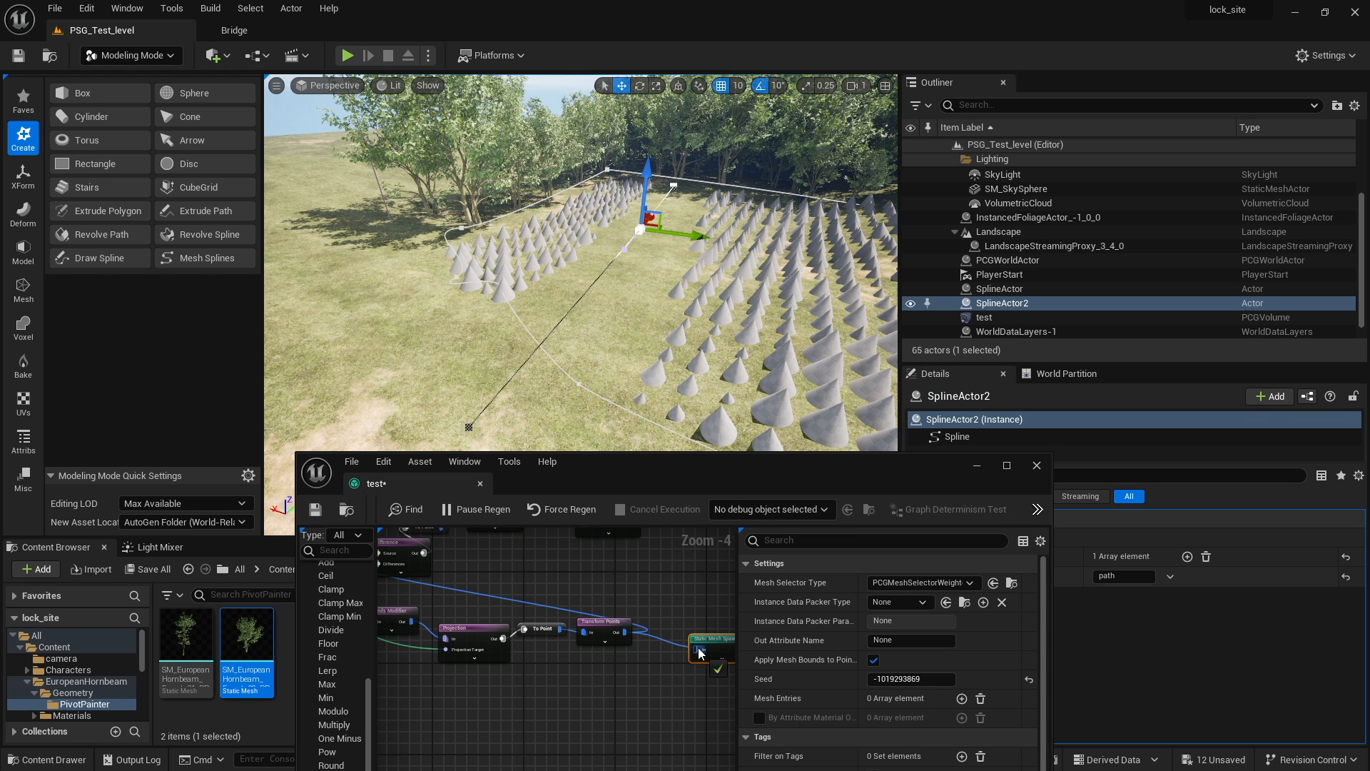
right_drag(674, 693, 574, 633)
drag(669, 476, 804, 330)
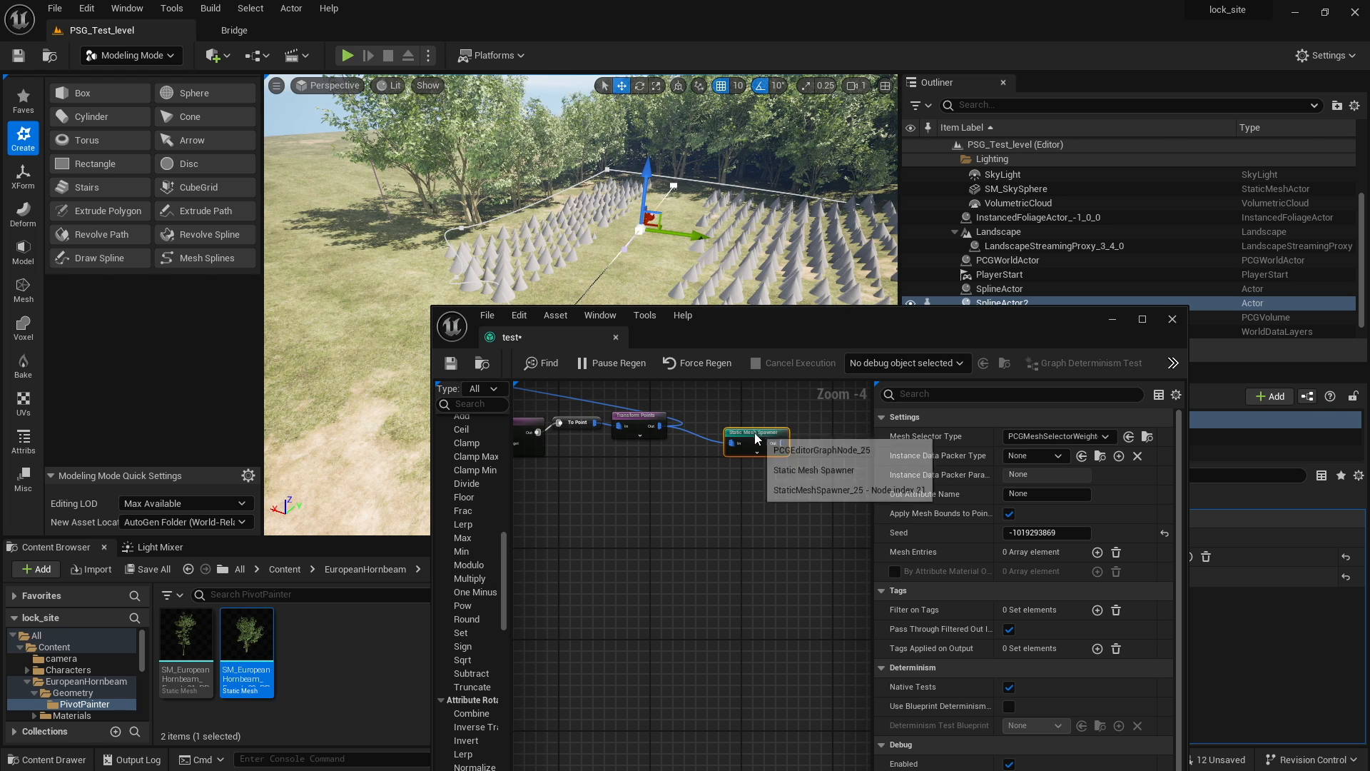
key(F2)
click(777, 481)
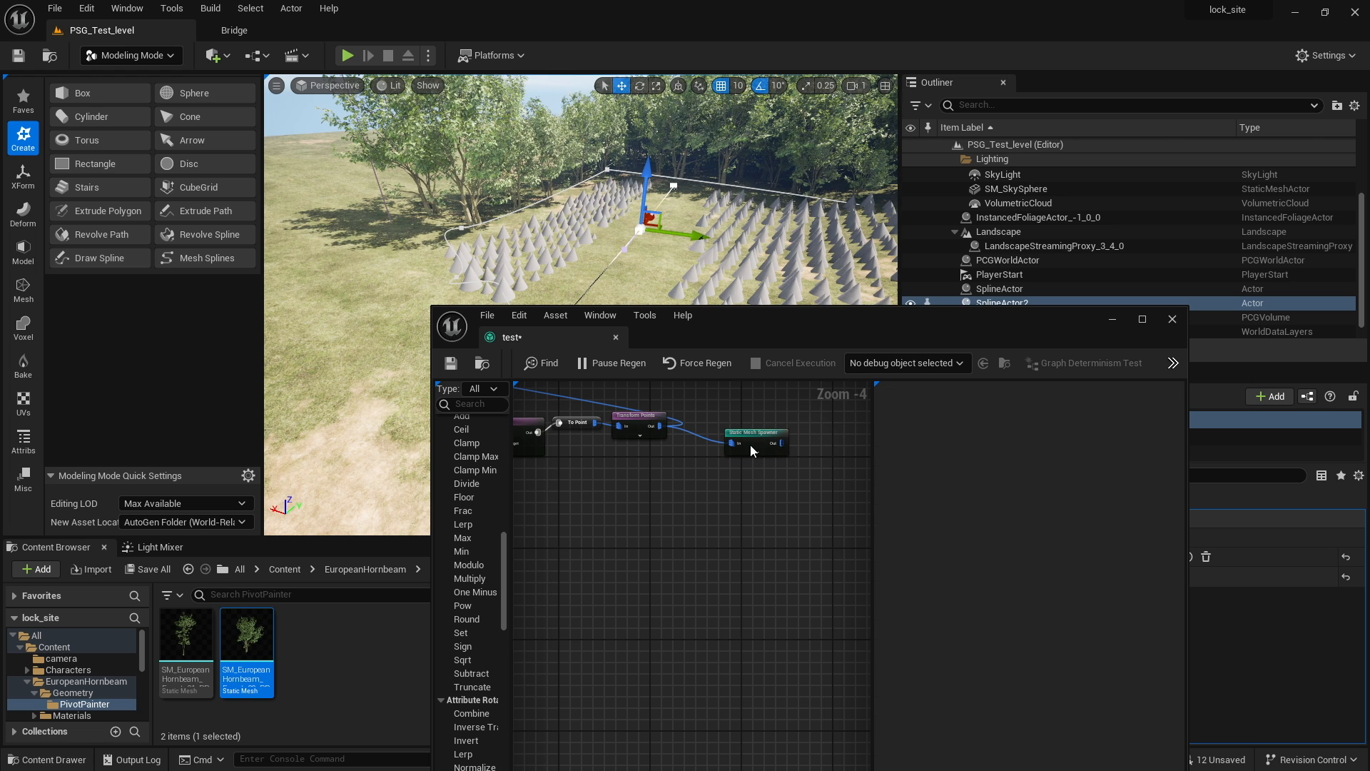
Add a mesh entry to the path's Static Mesh Spawner and open its Static Mesh asset choices
click(750, 445)
click(1098, 551)
click(1079, 633)
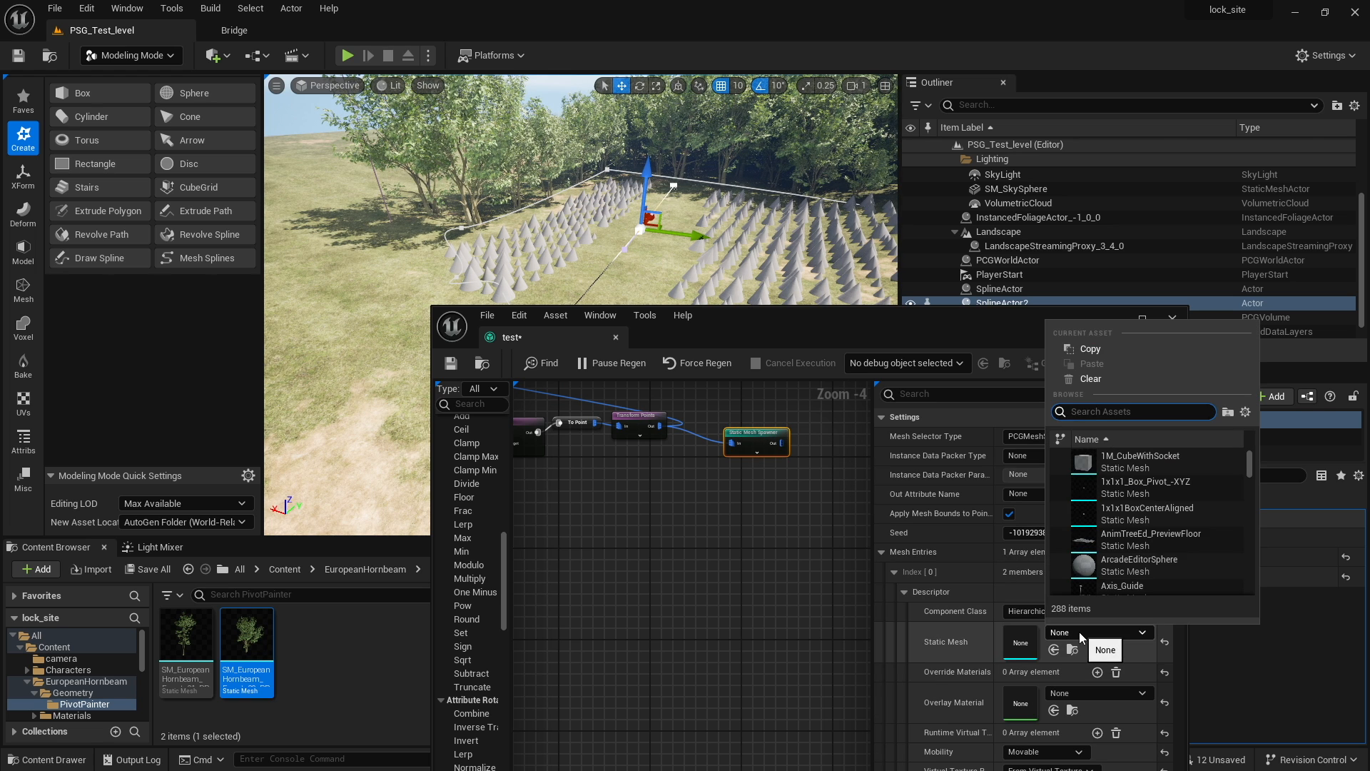
Assign S_Modular_Concrete_Median_vcrnfetdw_lod0_Var1 from Megascans/3D_Assets/Modular_Concrete_Median_vcrnfetdw as the mesh entry's Static Mesh
click(277, 578)
click(283, 570)
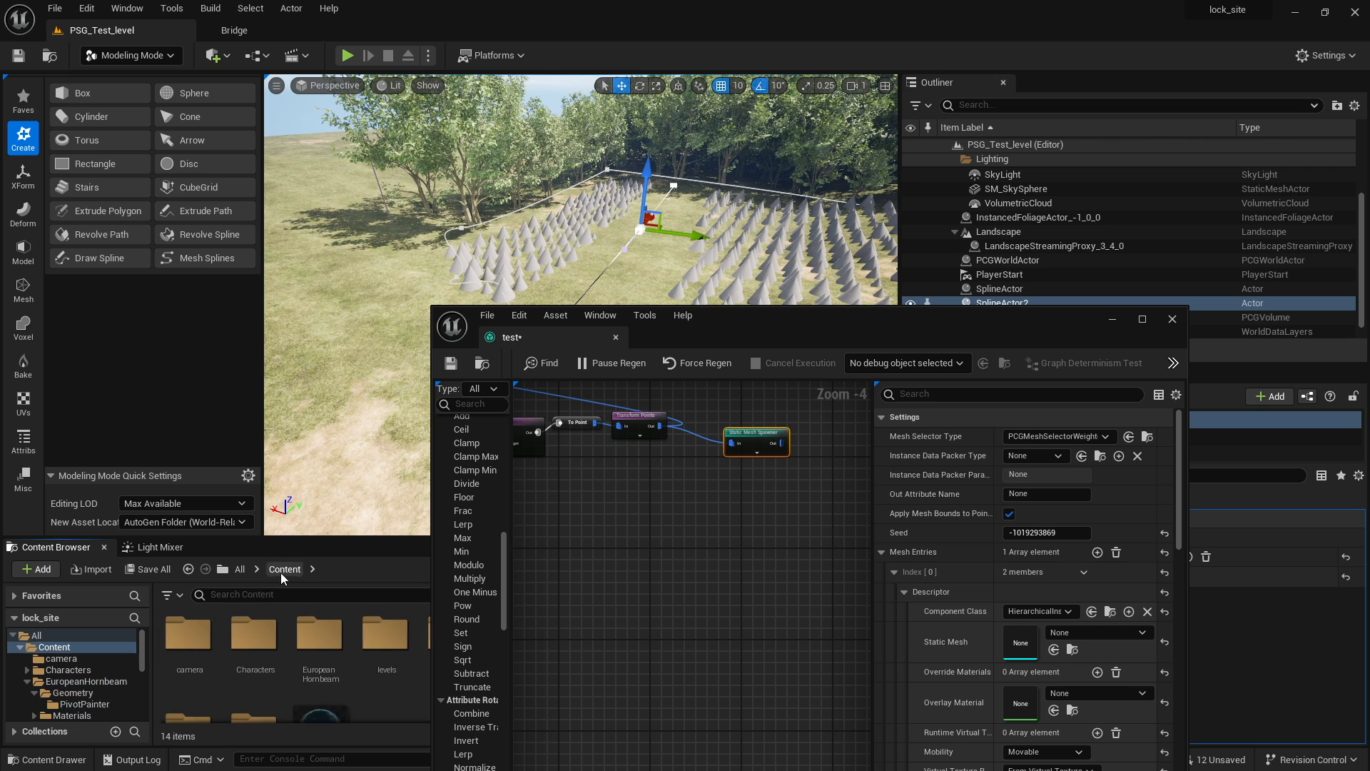
drag(722, 336, 998, 324)
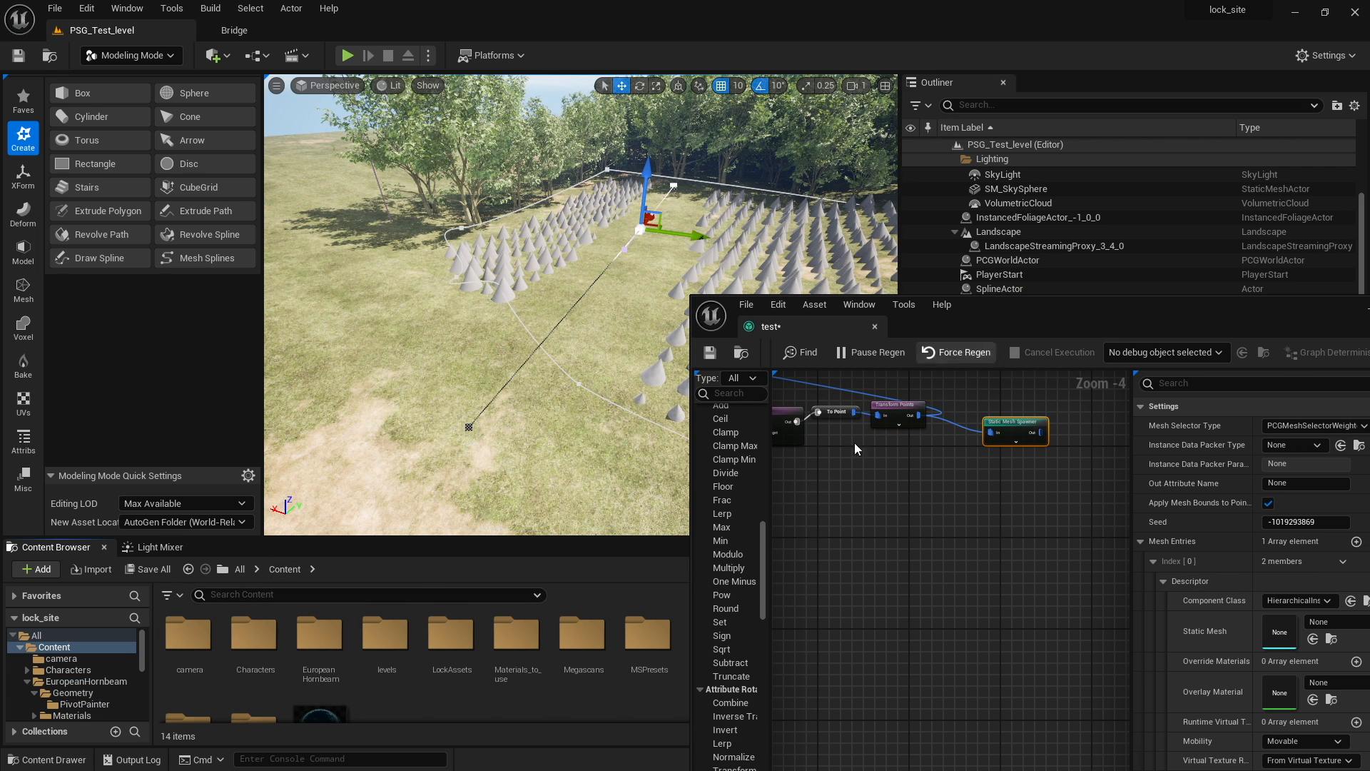
double_click(583, 633)
double_click(187, 633)
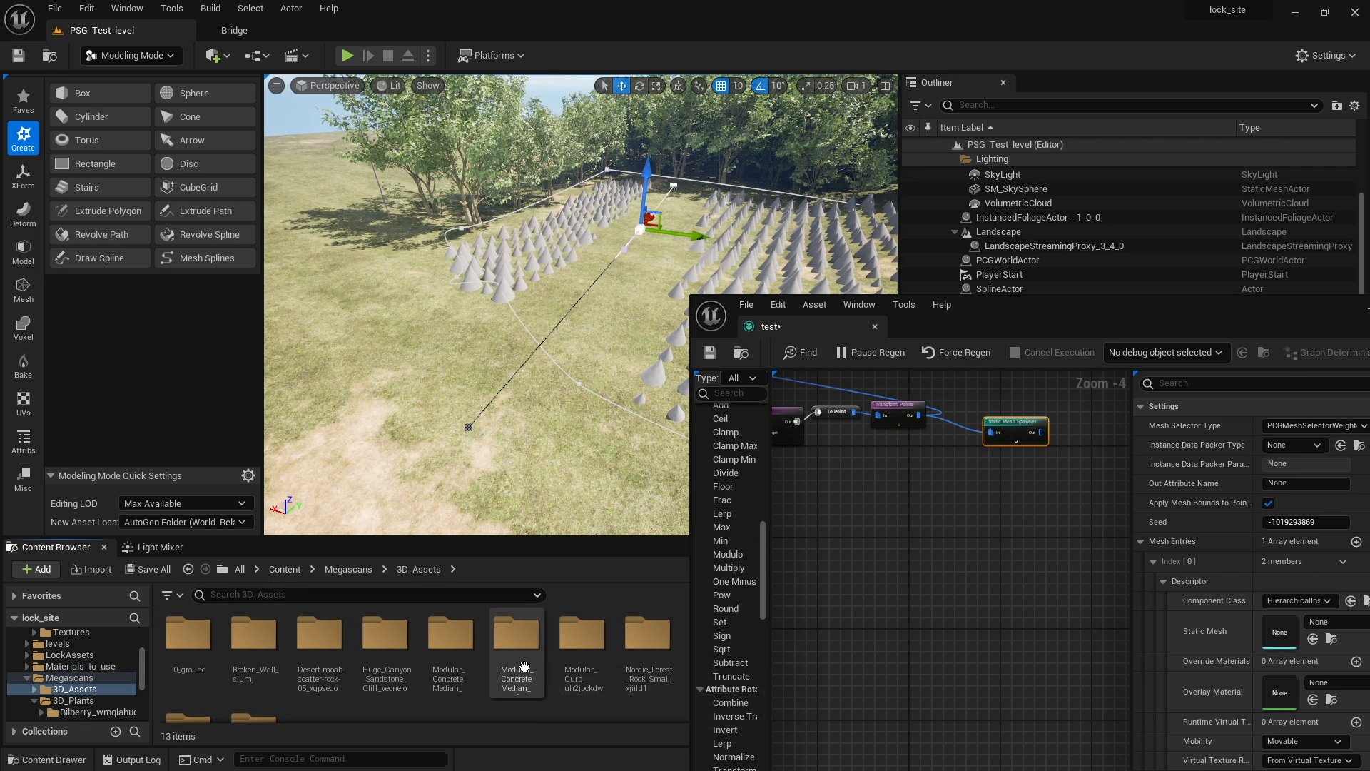
double_click(441, 636)
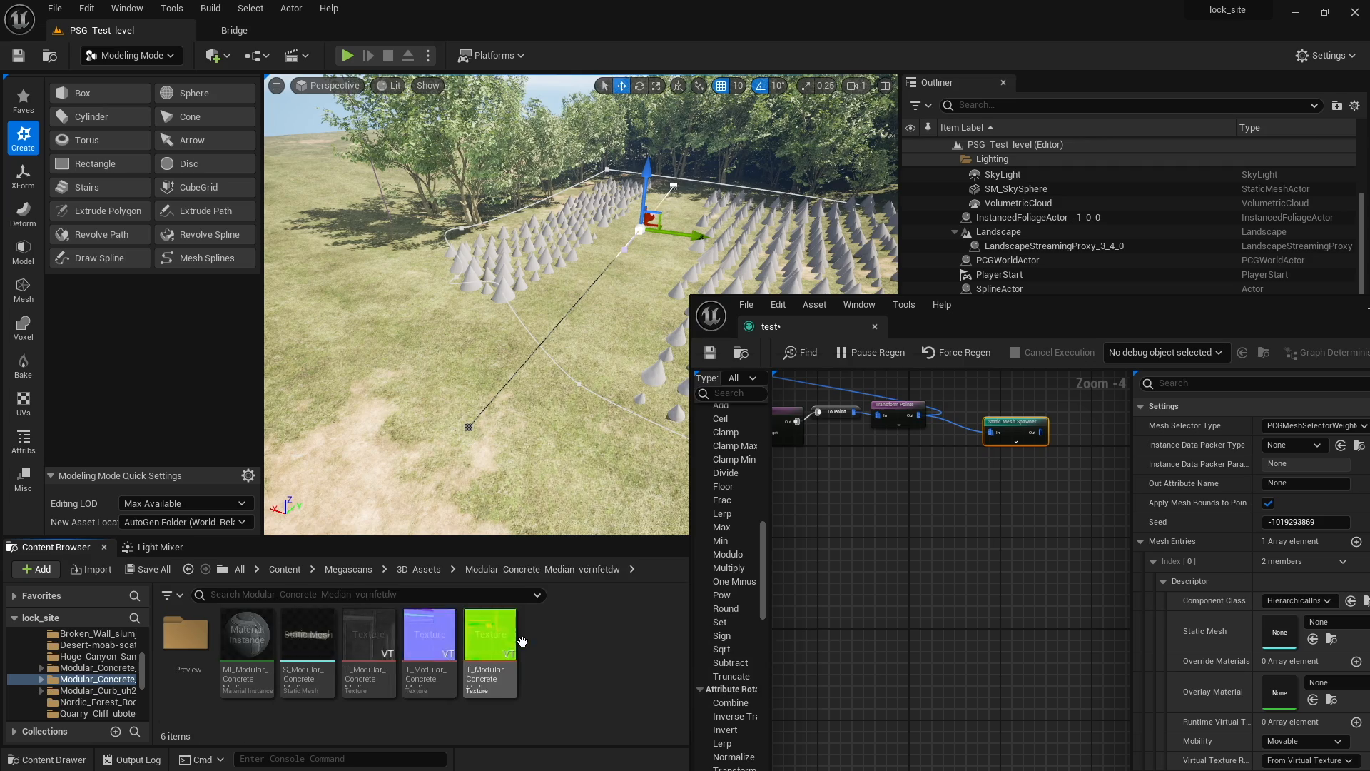
mouse_move(317, 650)
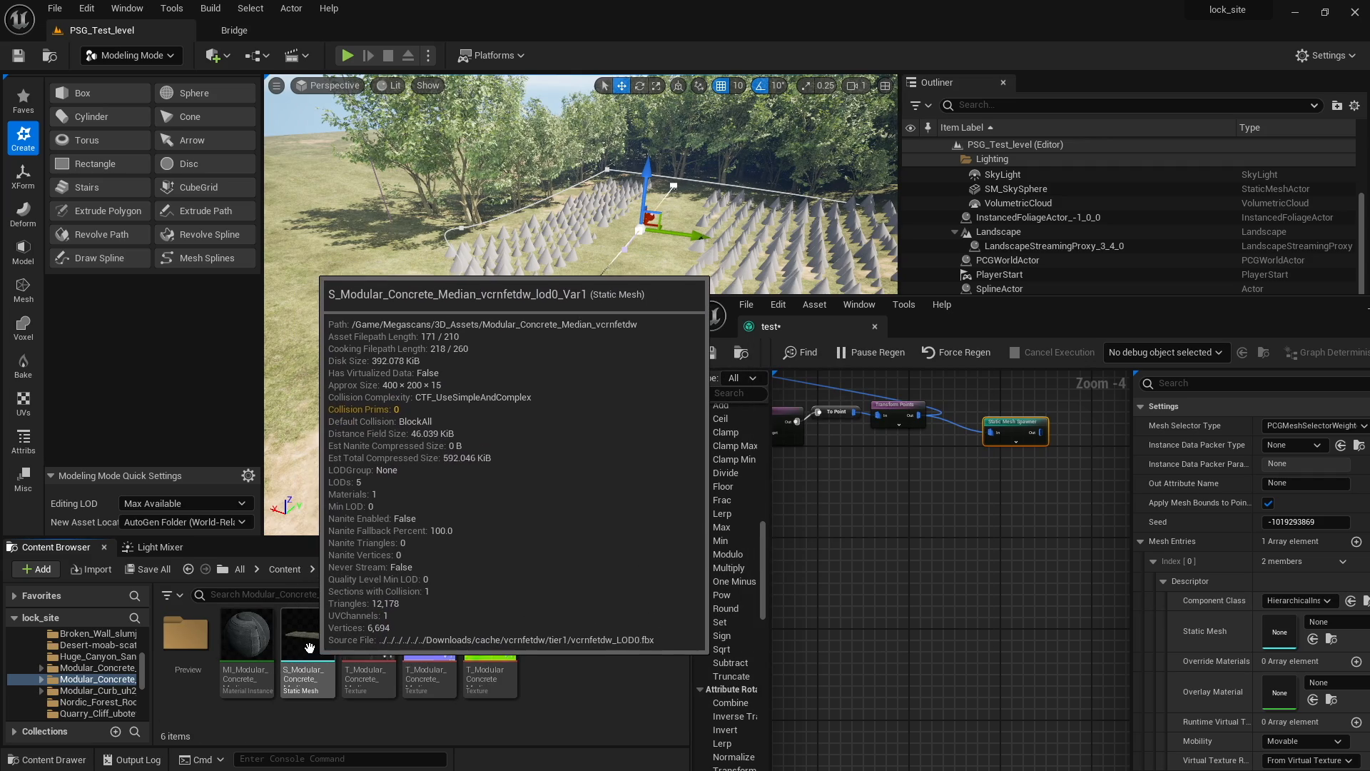
drag(310, 646, 1268, 637)
Extend the path spline beyond the loop with a new end point, add a spline point along it and bend the path there
right_drag(453, 357, 494, 320)
key(ctrl+z)
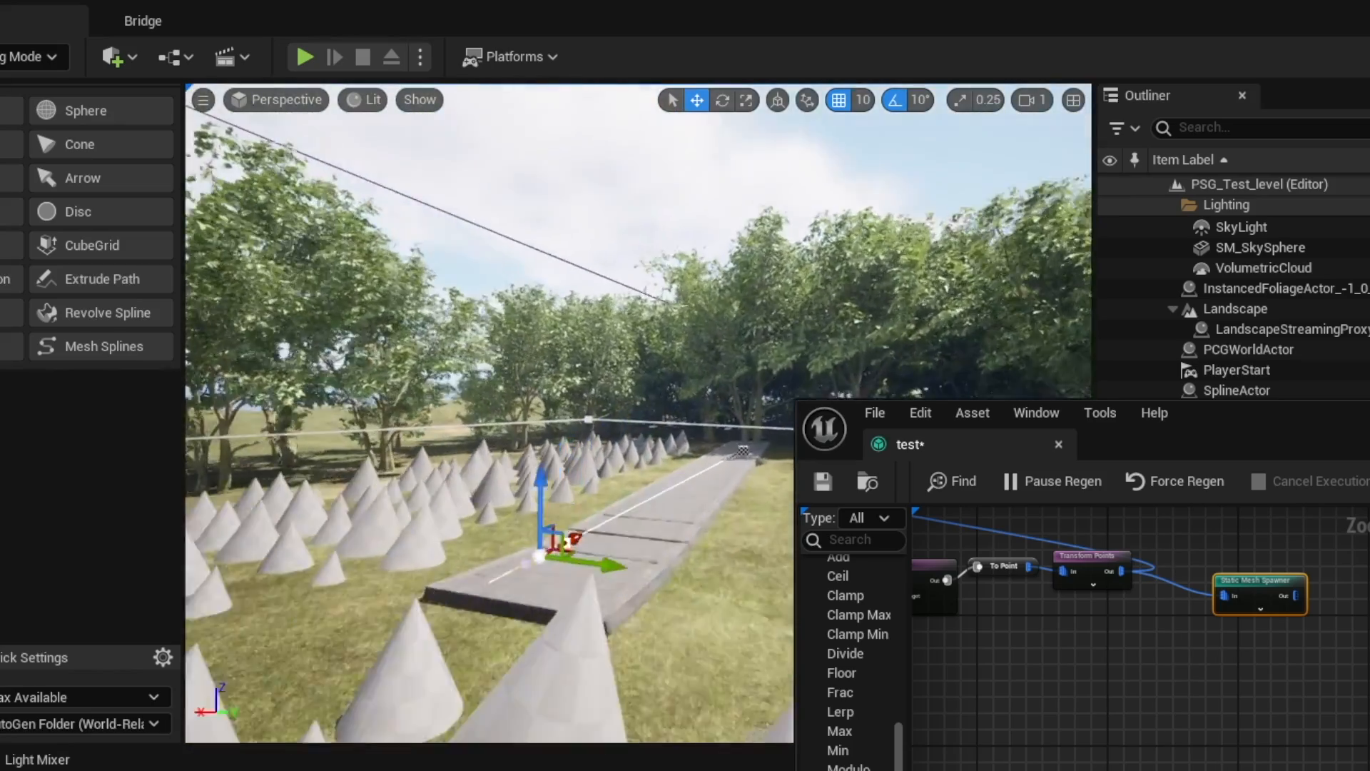
right_drag(614, 356, 574, 394)
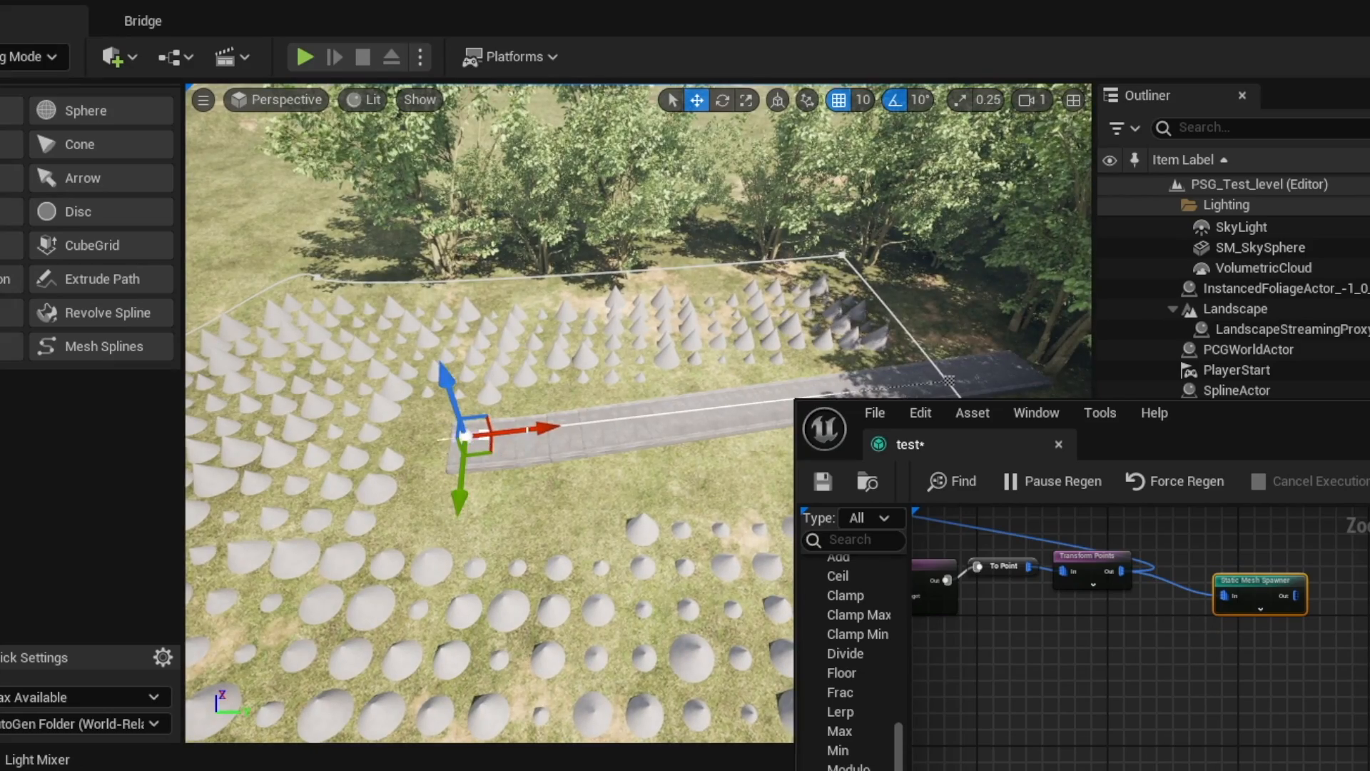
alt+drag(521, 466, 236, 533)
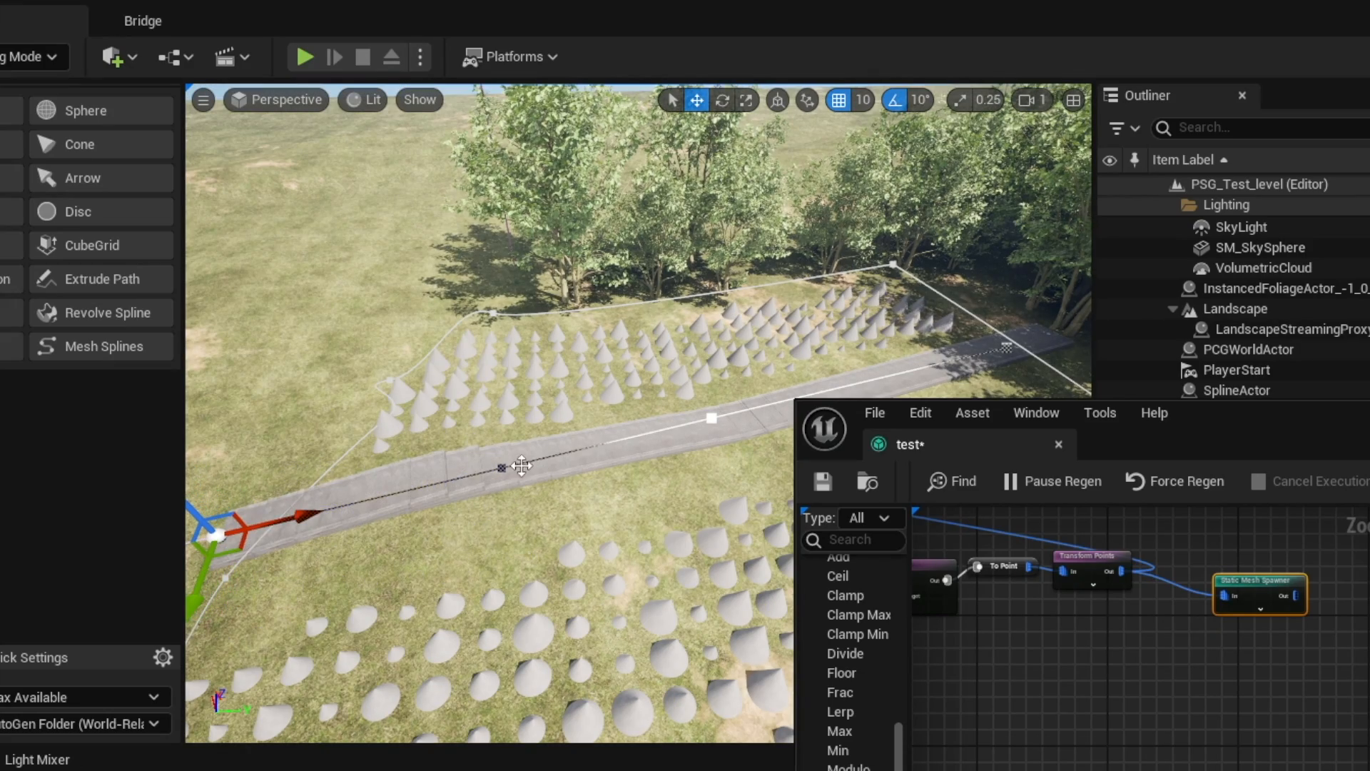
right_click(564, 452)
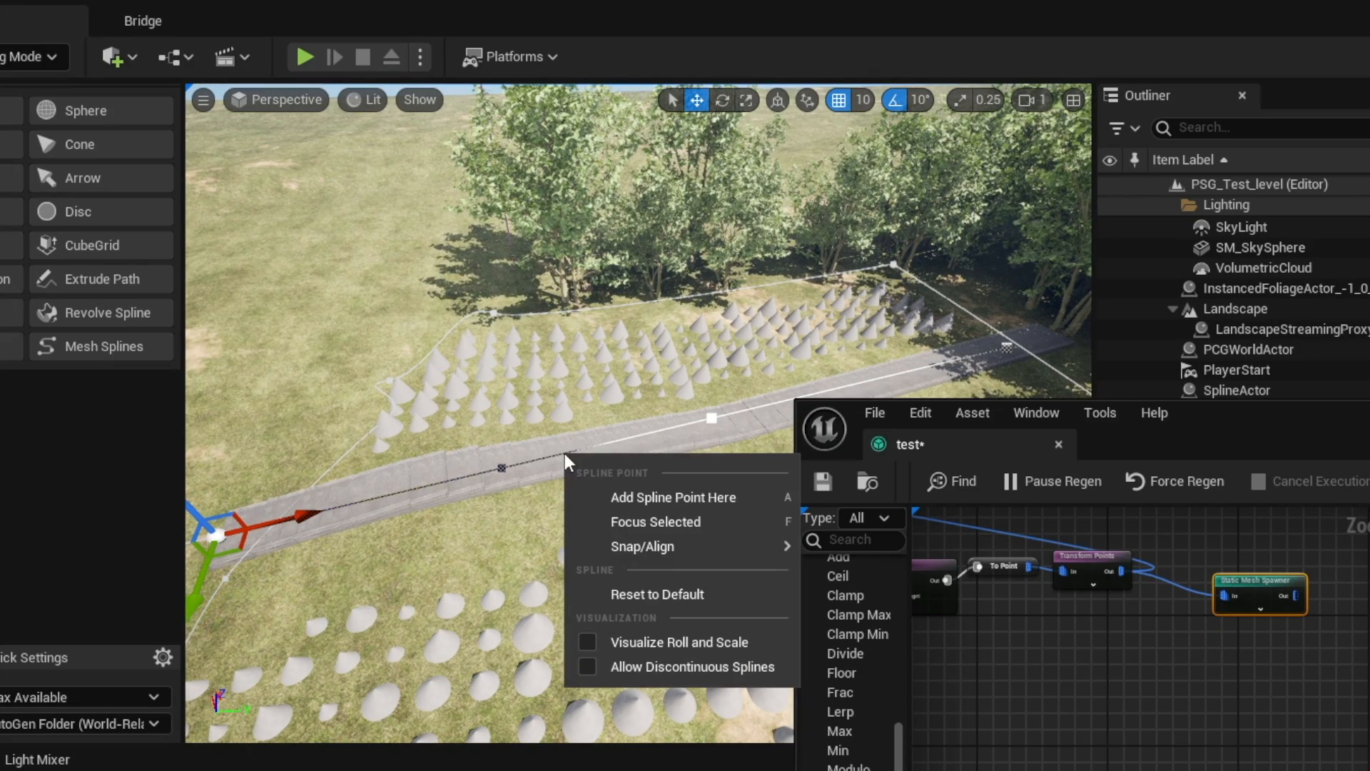
click(637, 496)
right_drag(571, 429, 381, 396)
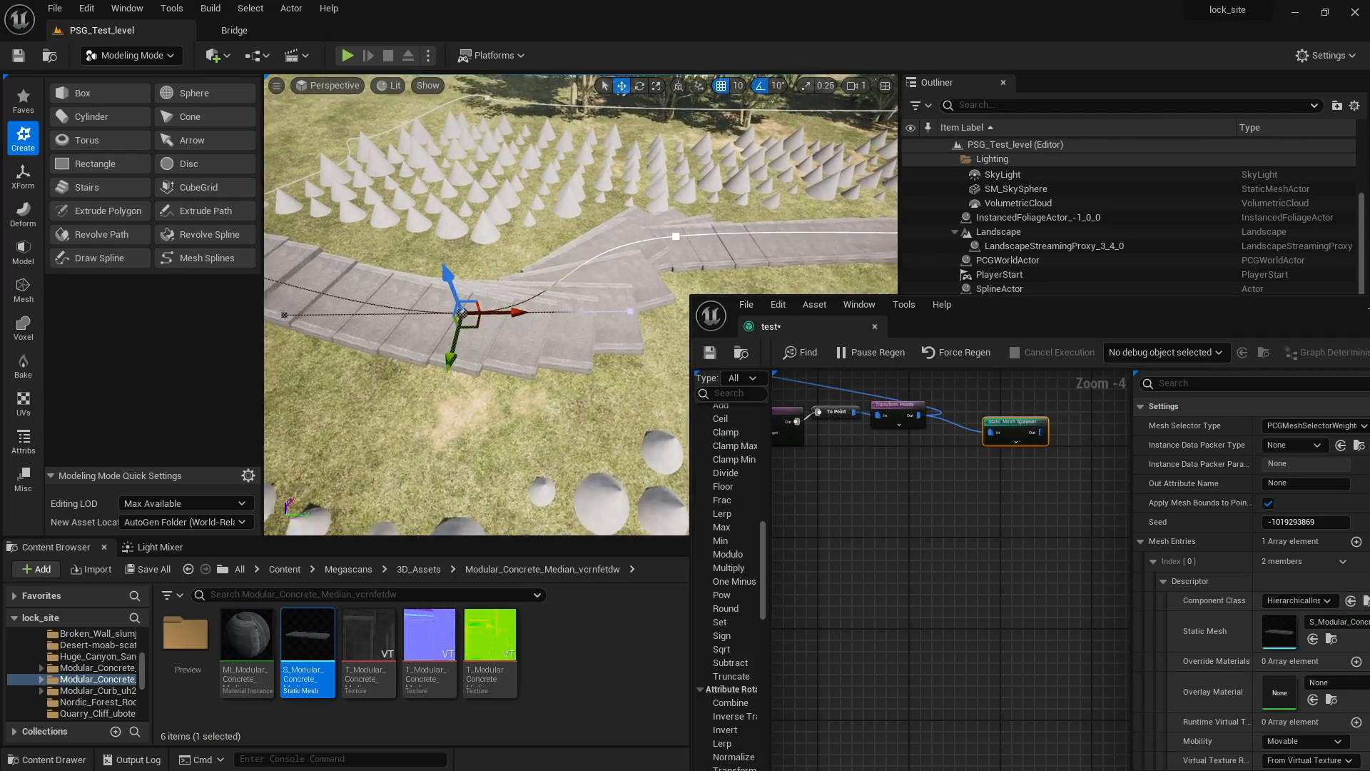
Unlock the scale axes of the path's Transform Points node and set the scale to 10 in X and 100 in Y
right_drag(949, 500, 947, 490)
click(941, 441)
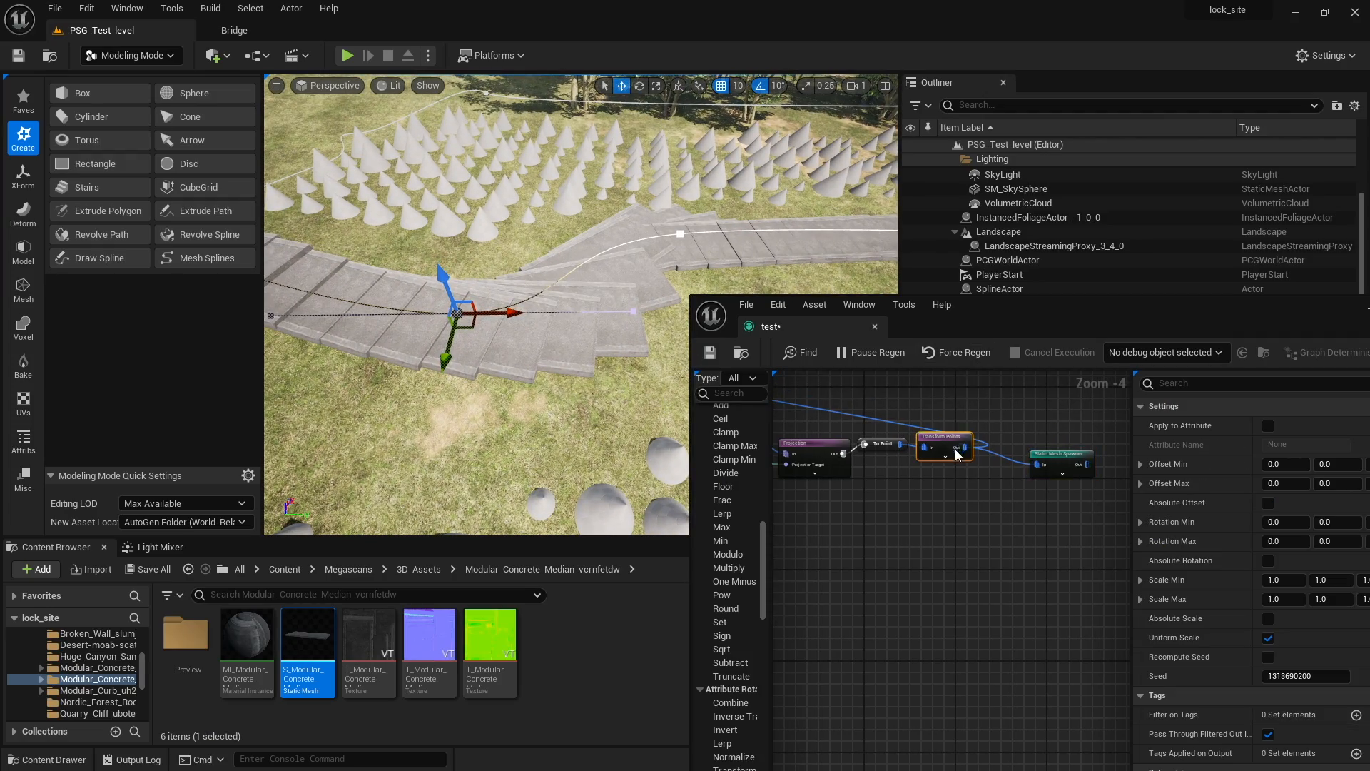
scroll(941, 441, up, 5)
drag(983, 319, 777, 360)
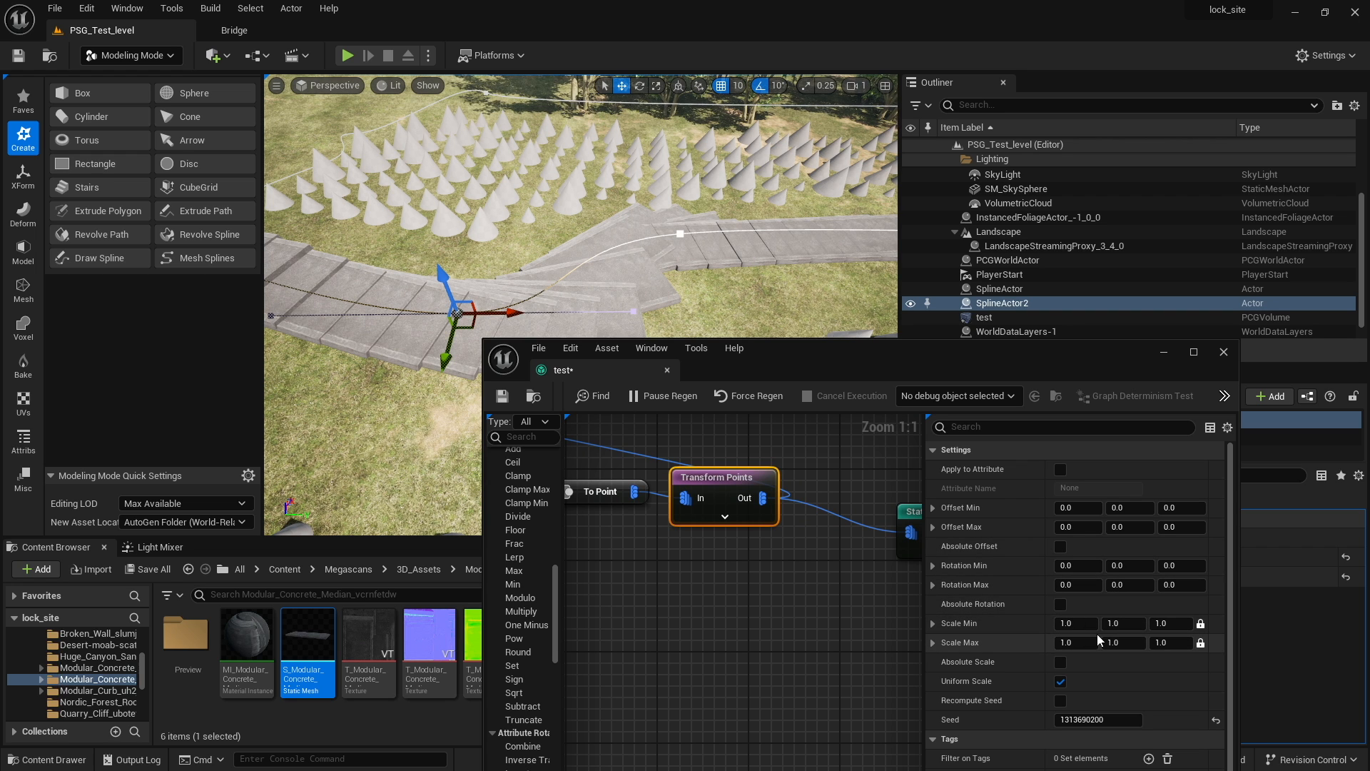
click(1120, 643)
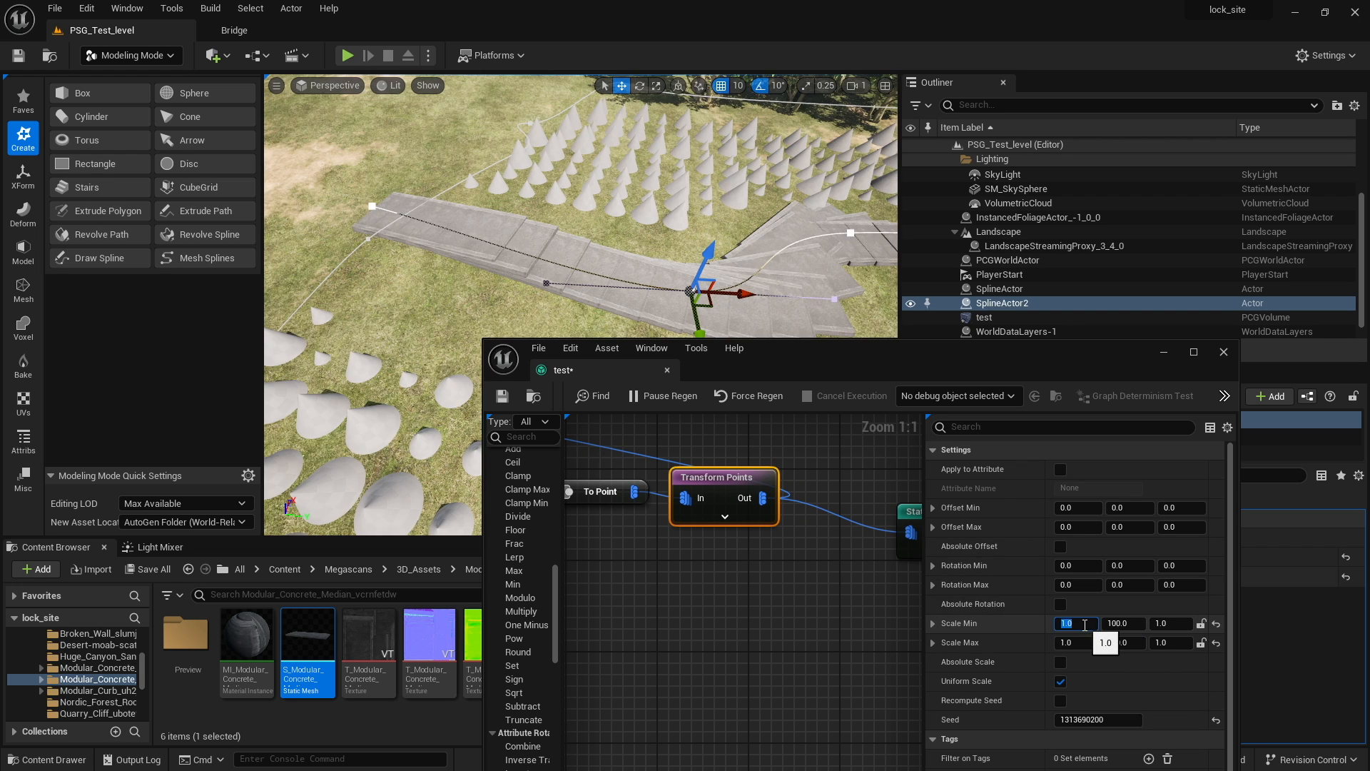
text(100)
key(Return)
Try an X scale of 0.1 for both Scale Min and Scale Max on the path's Transform Points node
click(1074, 642)
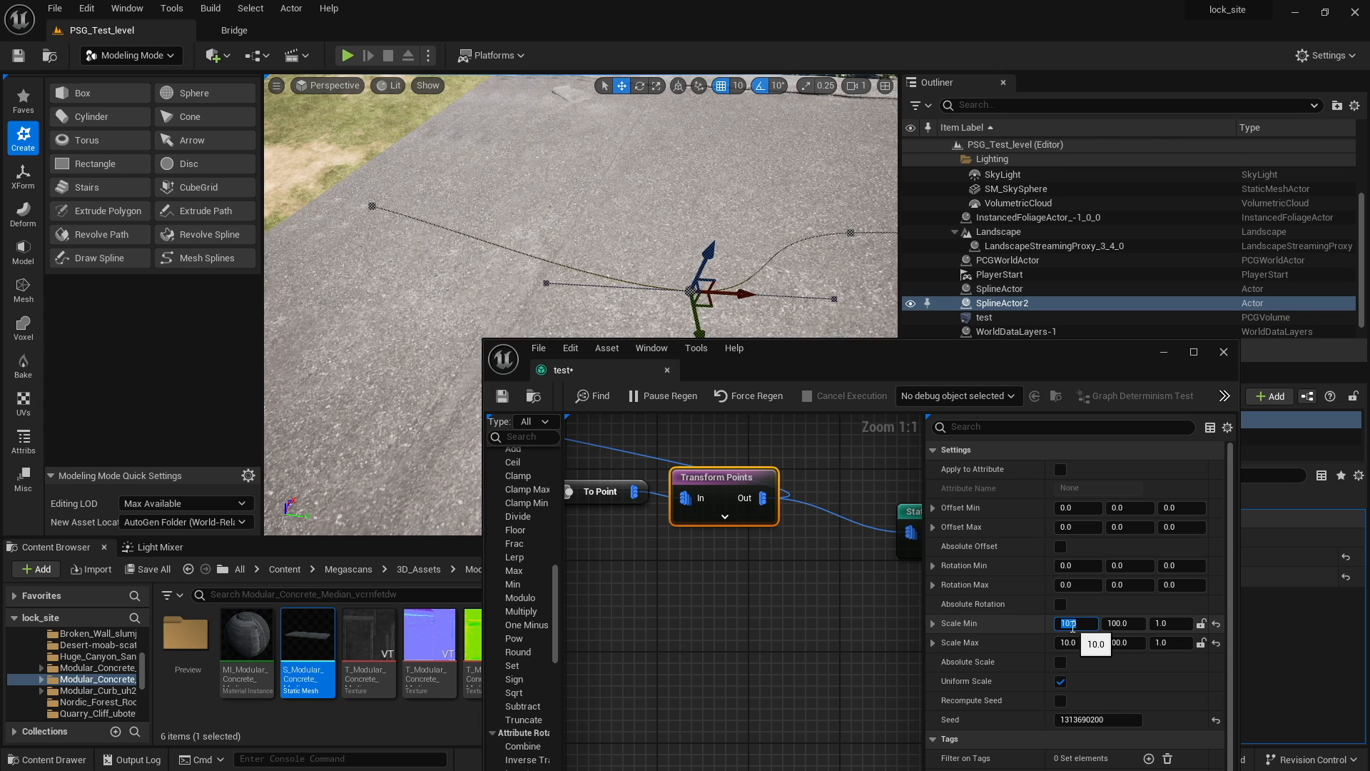
text(0.1)
key(Tab)
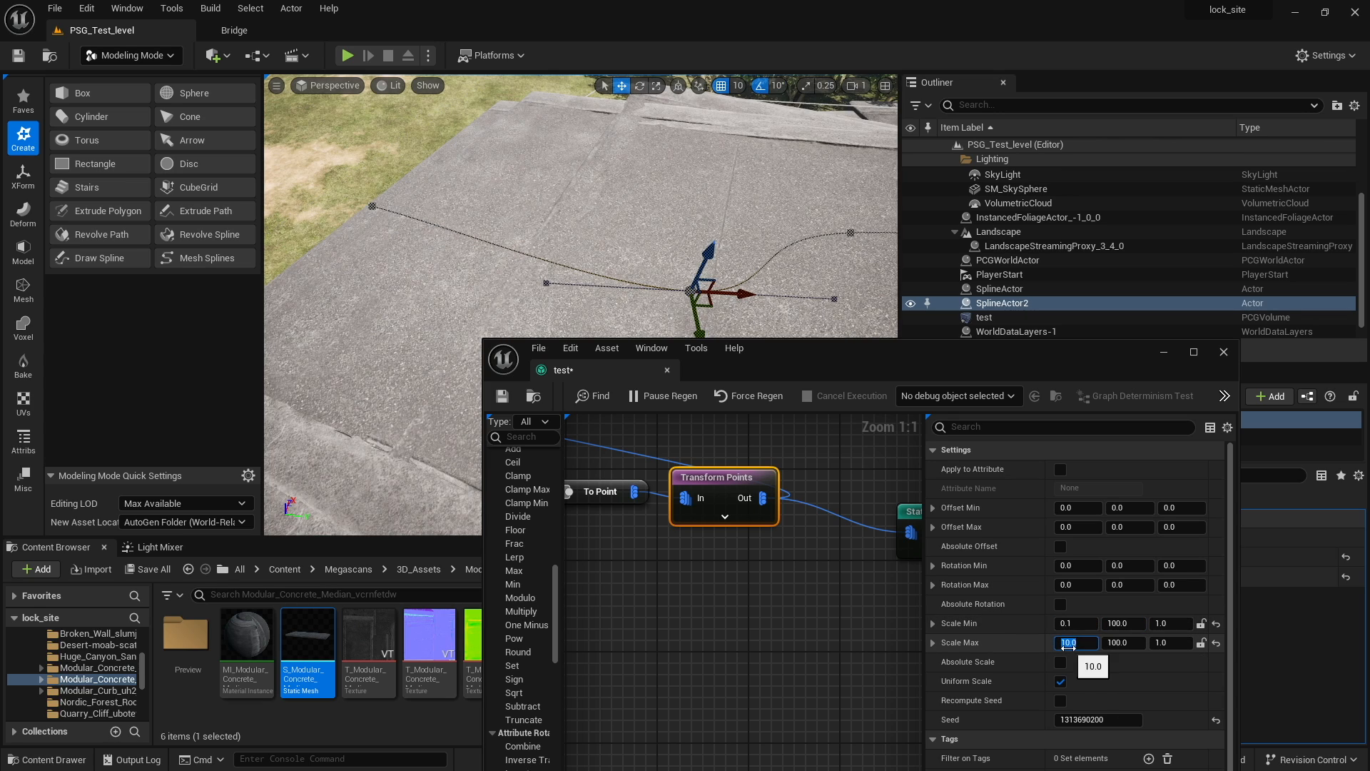
text(0.1)
key(Return)
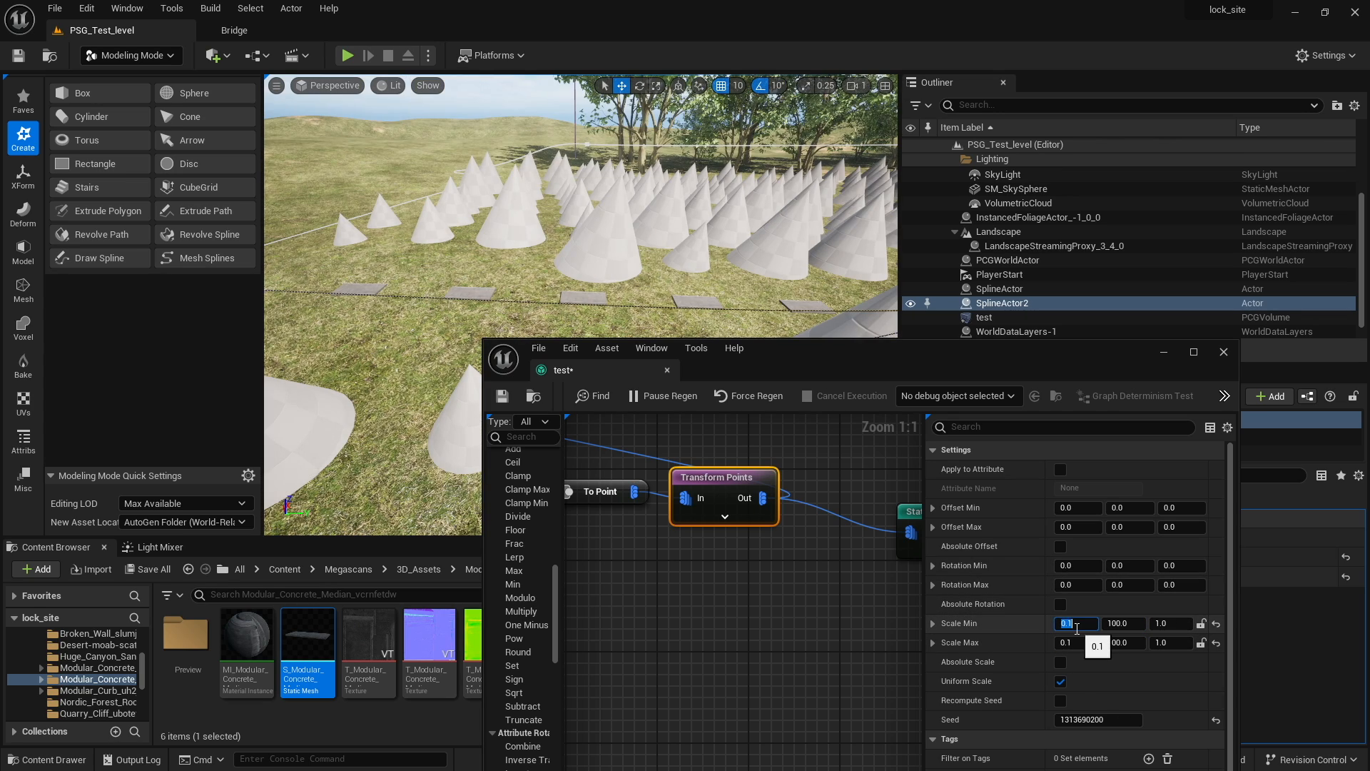
Try 0.3 as the X value of the path's Scale Min and Scale Max, and settle on 0.2 for both
click(1077, 623)
text(.3)
key(Return)
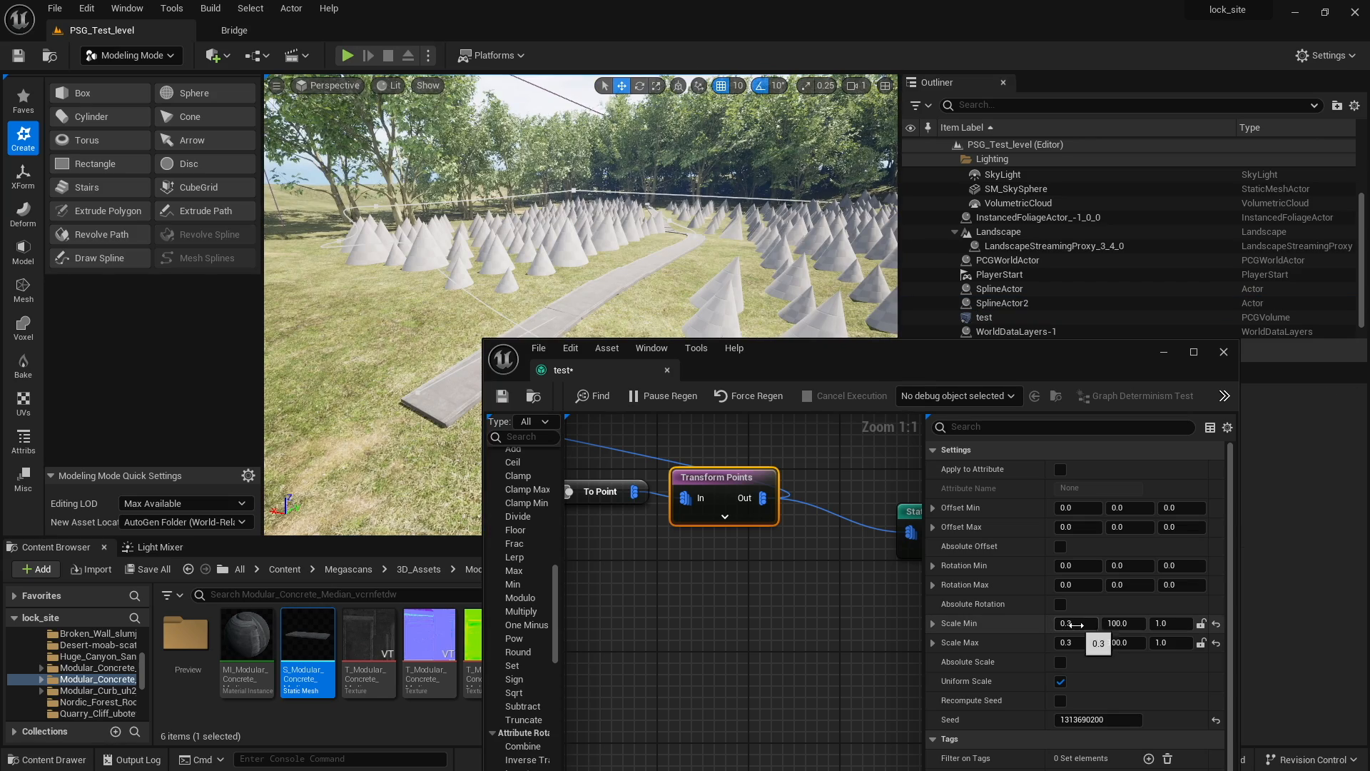
text(0.2)
key(Return)
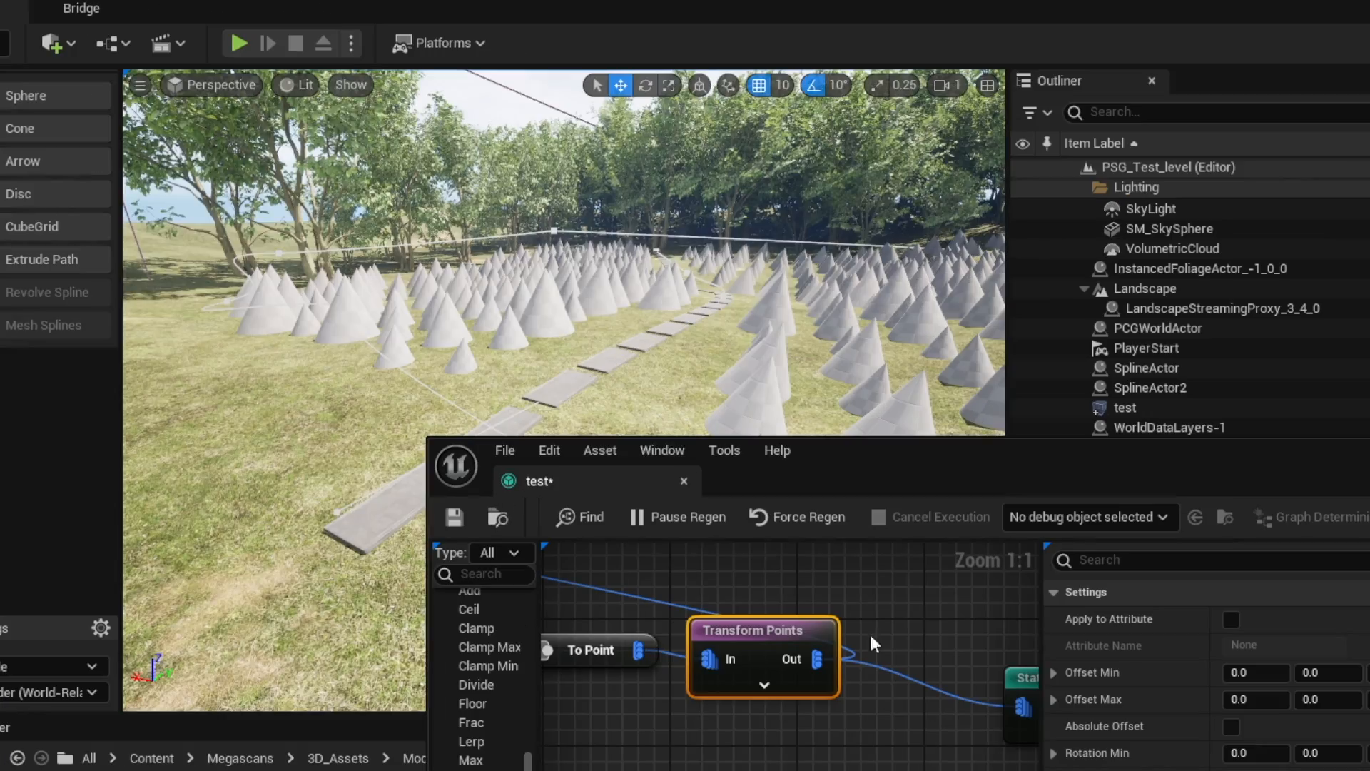
Move the test graph window clear of the viewport and examine the slab path, cone field and surrounding trees up close and from a distance
right_drag(556, 286, 460, 343)
drag(1014, 454, 1029, 697)
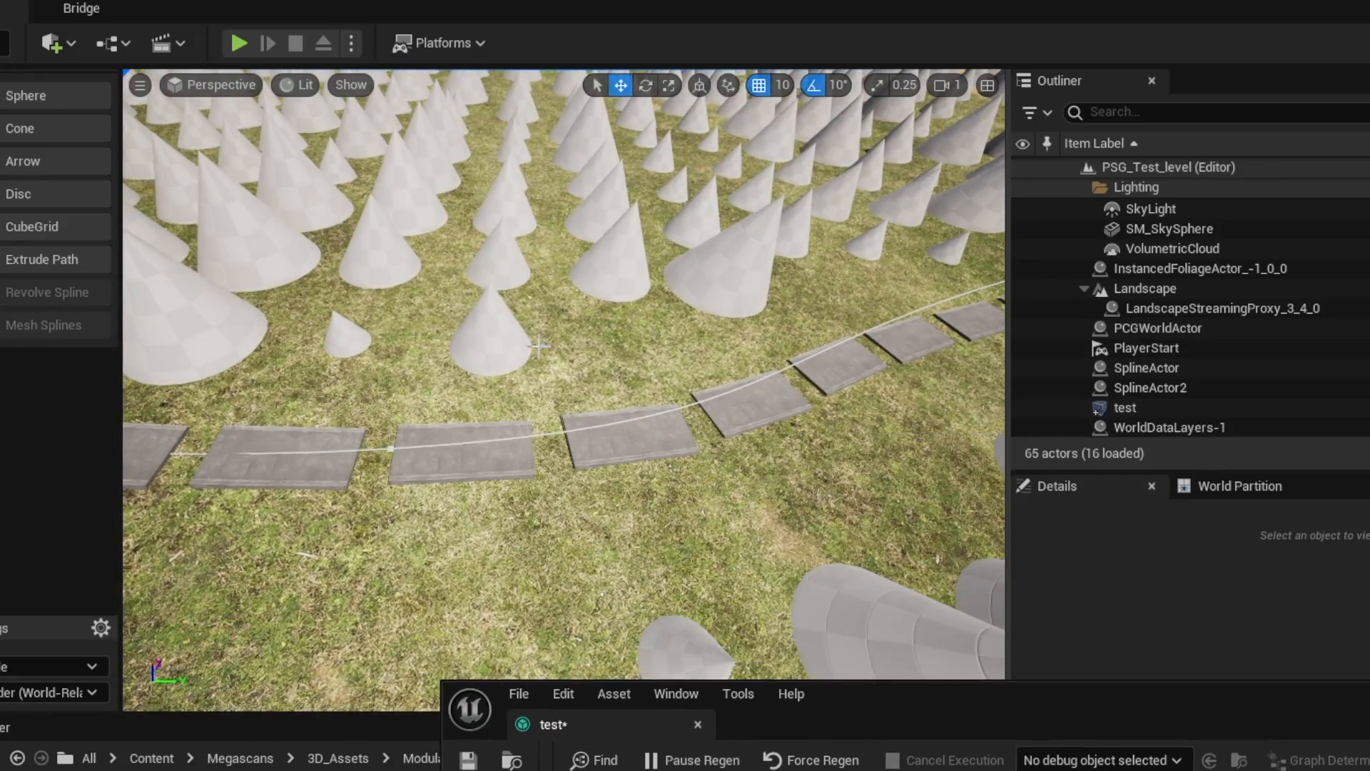
scroll(607, 329, down, 2)
right_drag(571, 399, 548, 367)
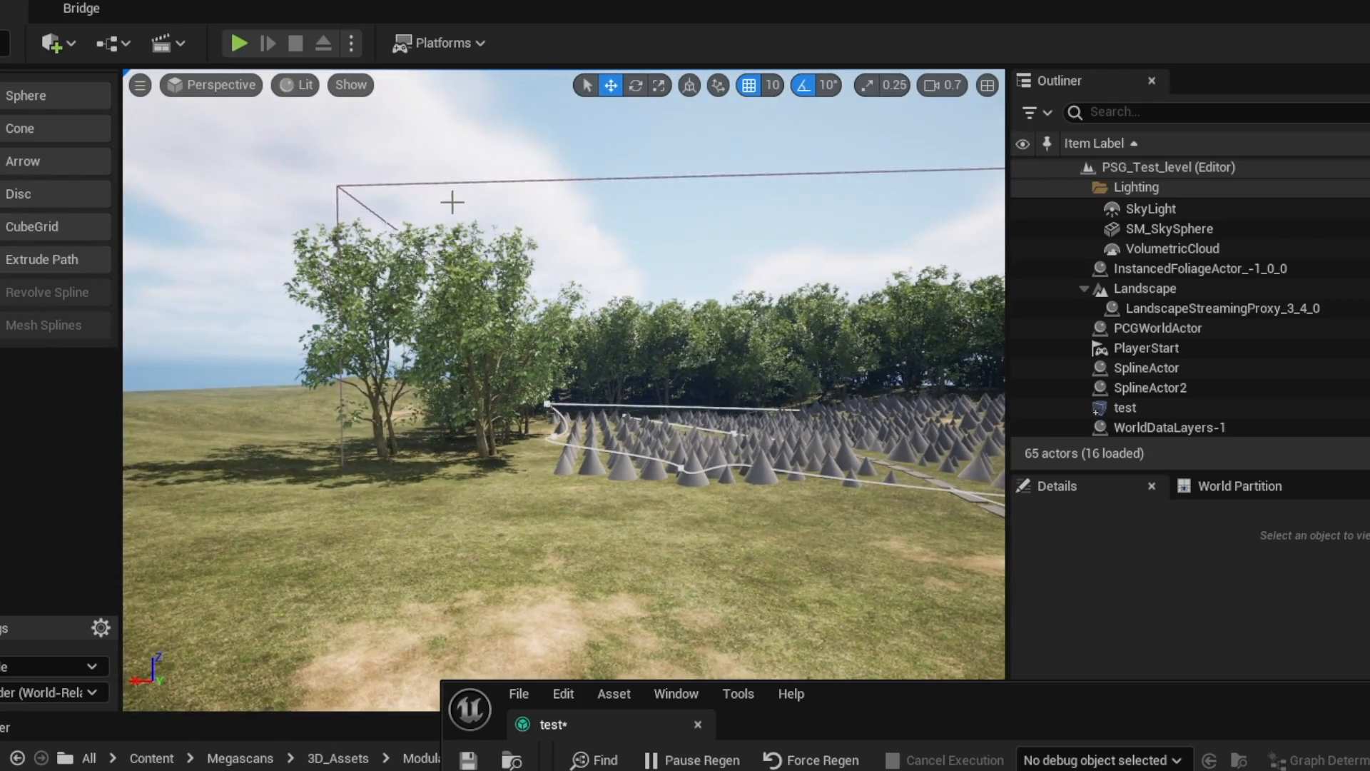
click(461, 189)
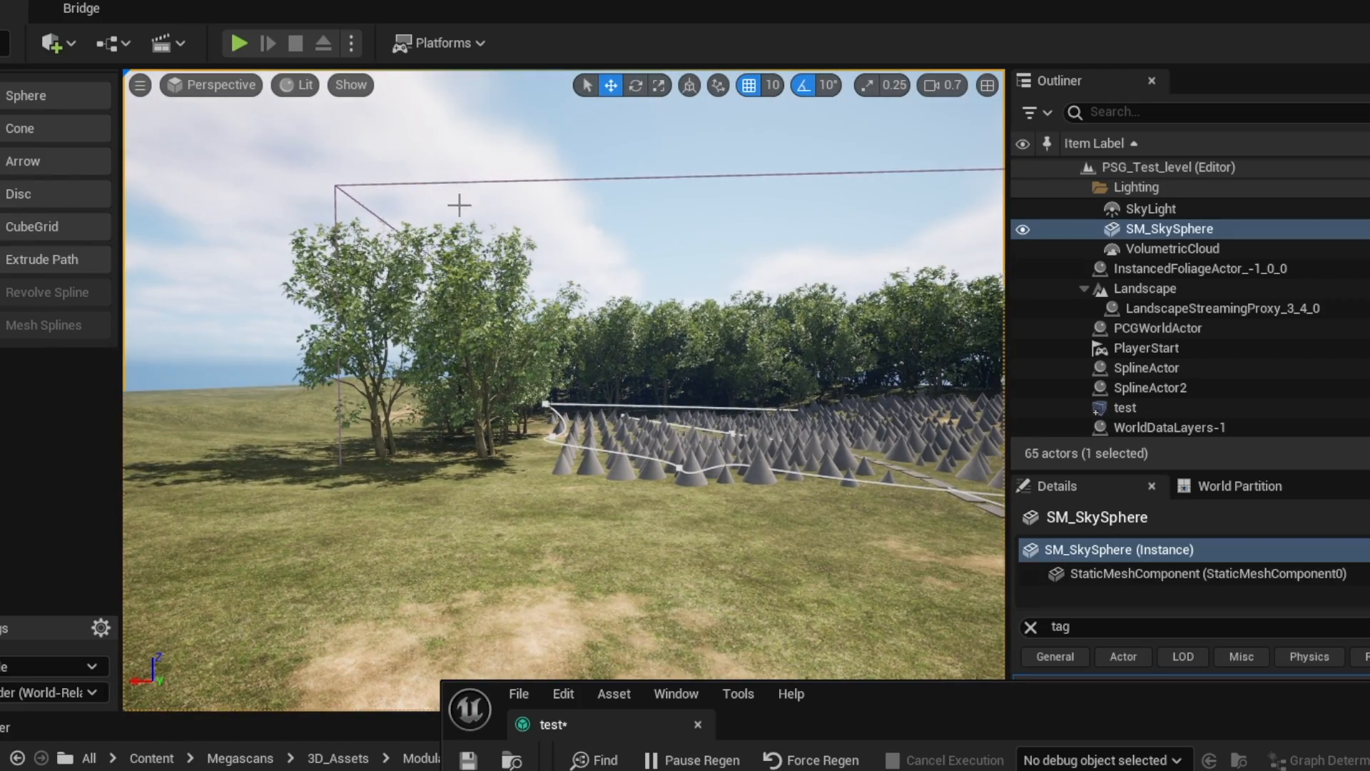
right_drag(518, 265, 578, 279)
click(518, 266)
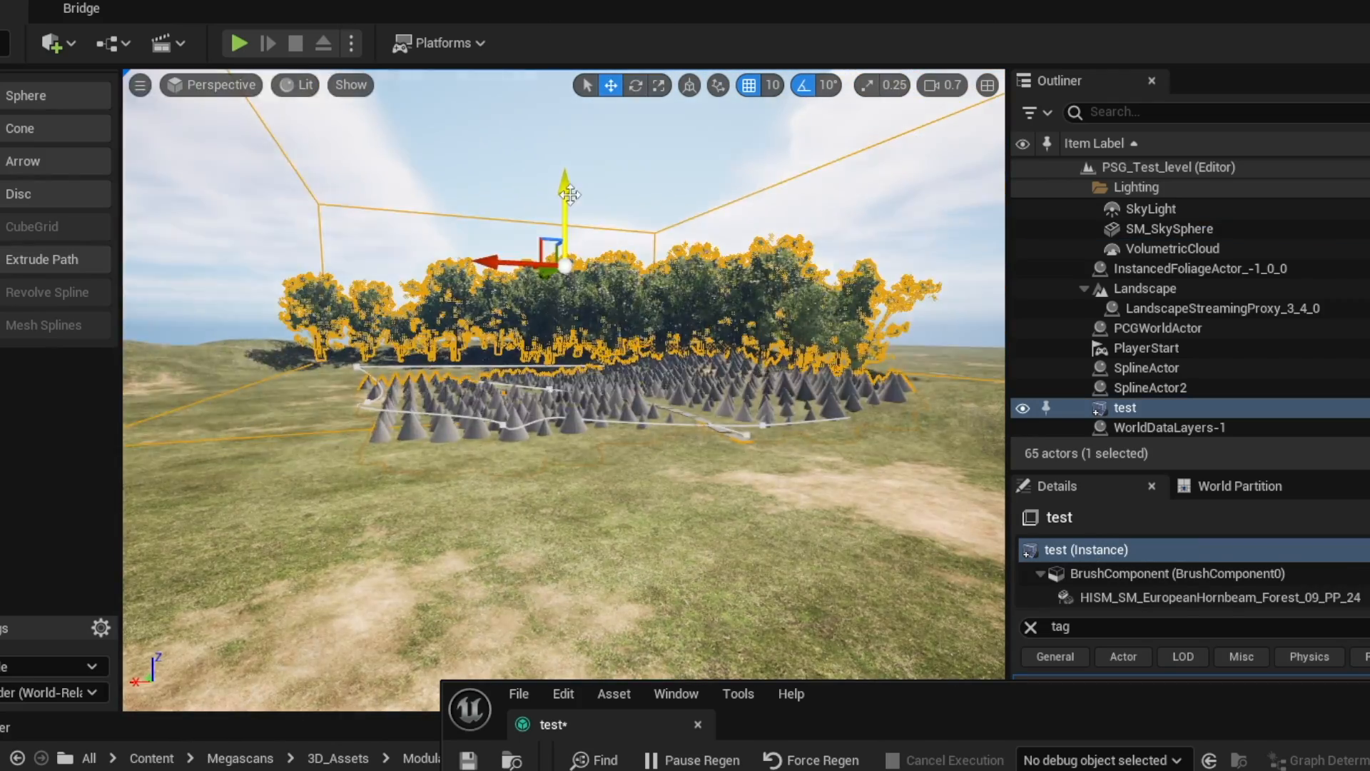
key(w)
right_drag(570, 195, 728, 278)
key(Escape)
key(d)
right_drag(607, 285, 549, 286)
key(d)
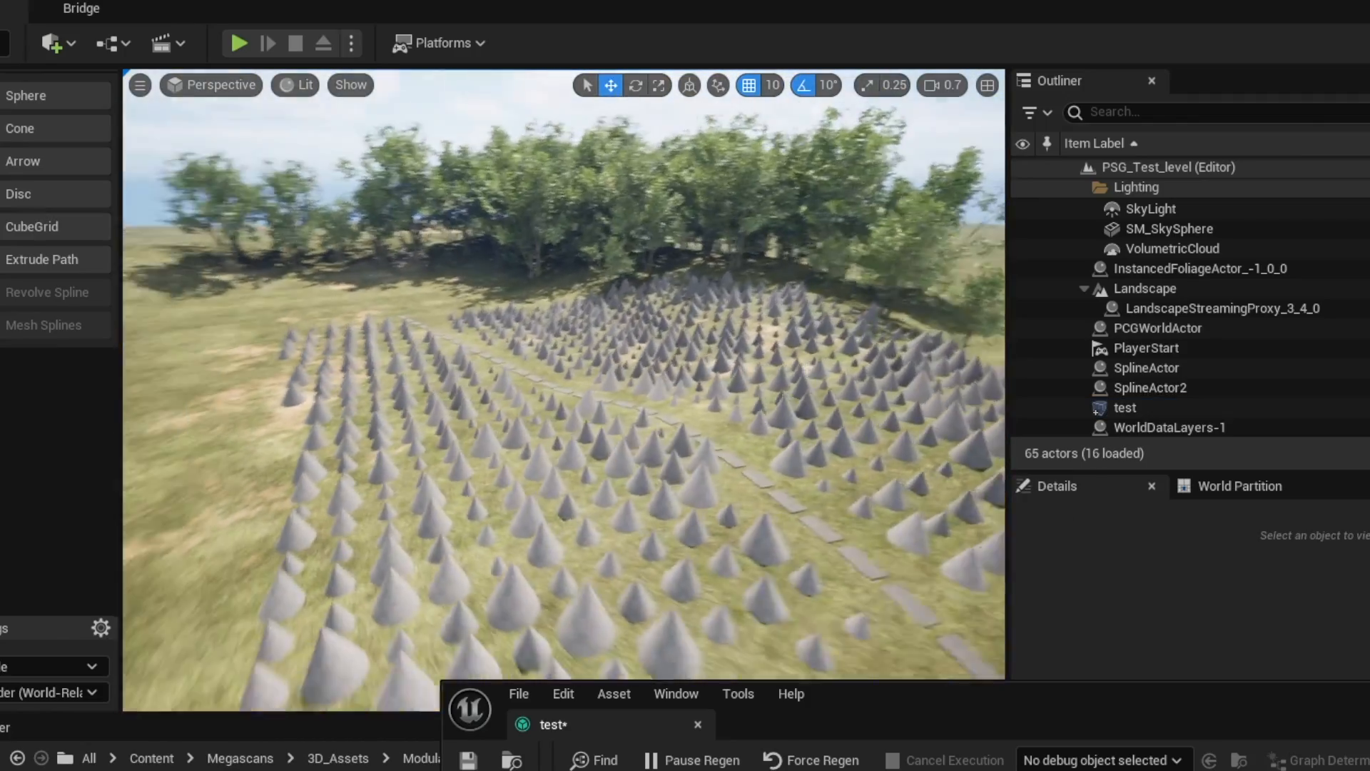